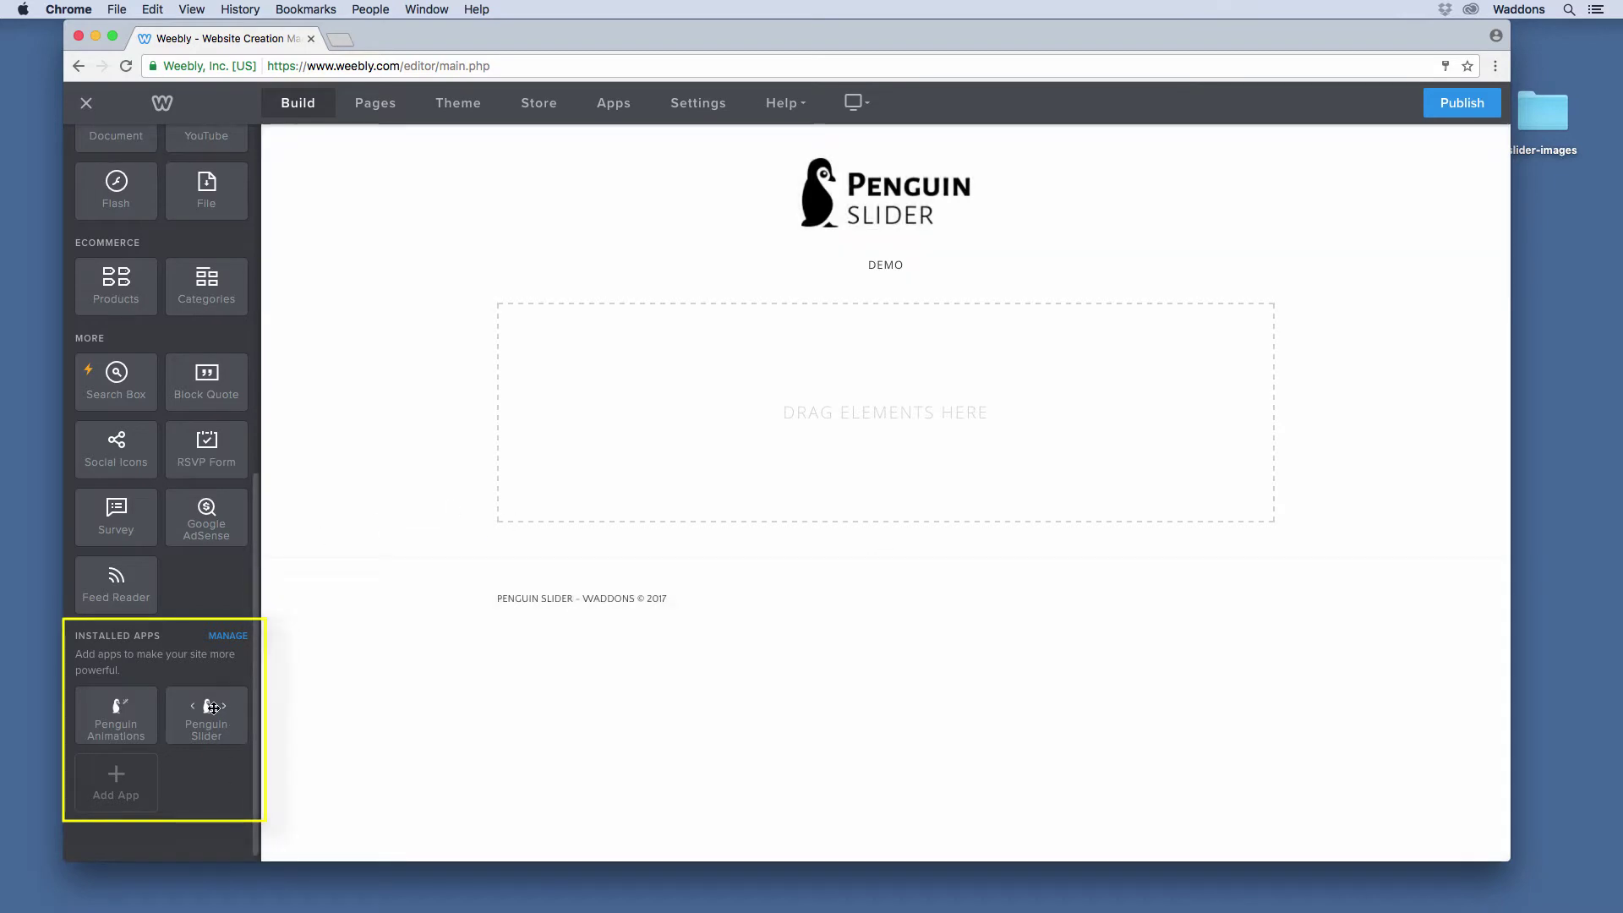
Step: Add a Penguin Slider element to the empty page area and review its Adding Slider Element tutorial
{"action": "left_click_drag", "start_coordinate": [206, 715], "coordinate": [710, 407]}
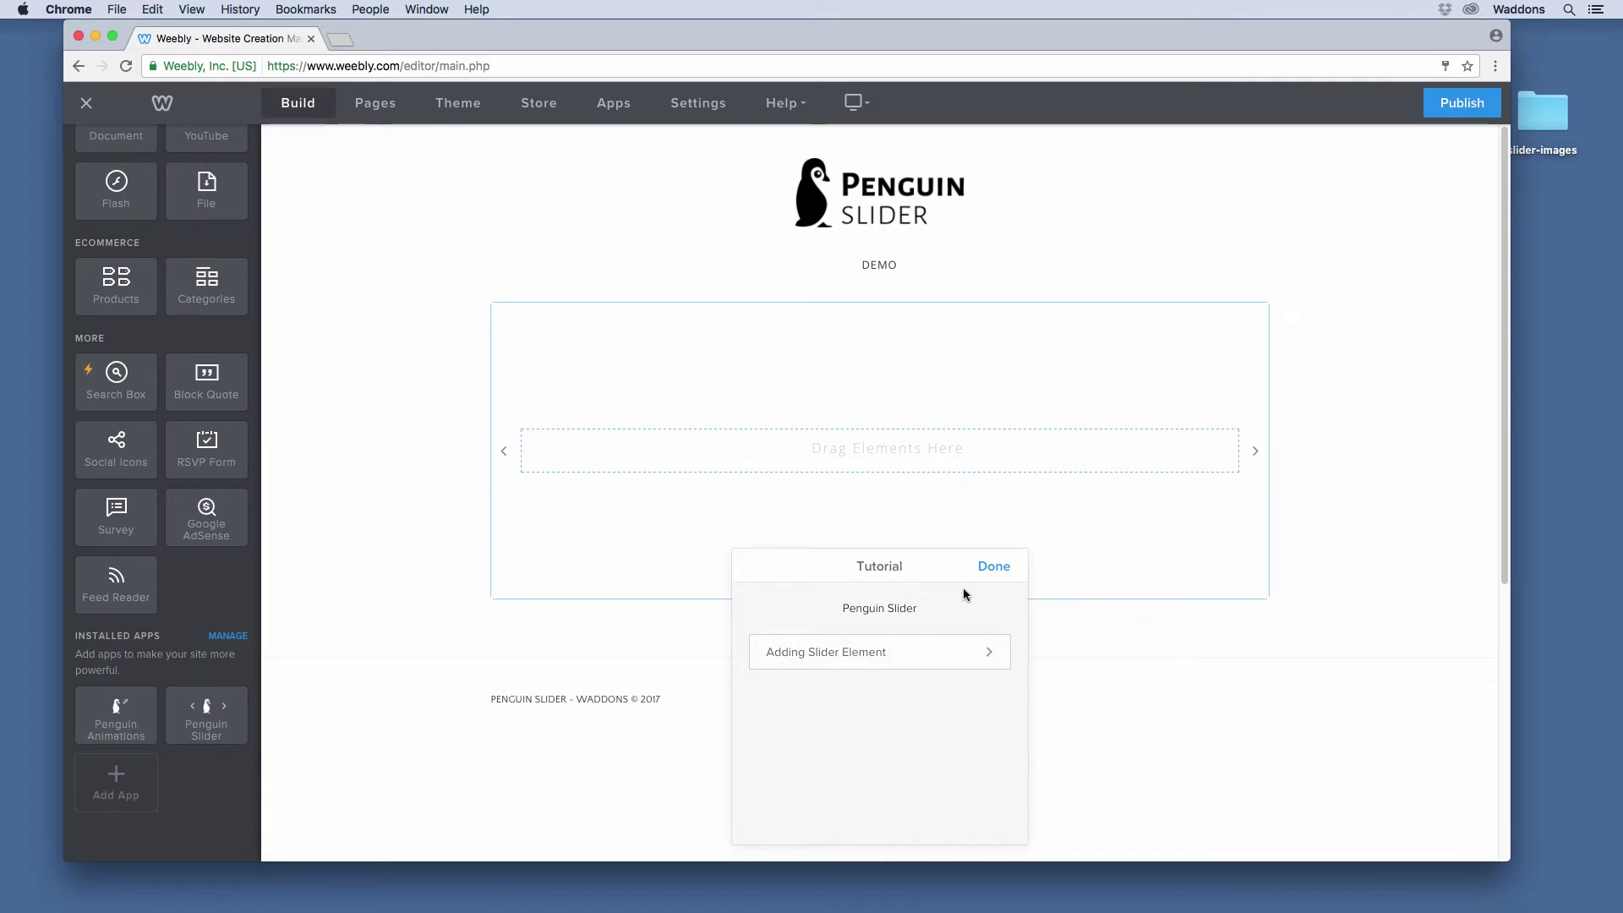
{"action": "left_click", "coordinate": [875, 652]}
{"action": "scroll", "coordinate": [862, 655], "scroll_direction": "down", "scroll_amount": 3}
{"action": "scroll", "coordinate": [850, 649], "scroll_direction": "up", "scroll_amount": 3}
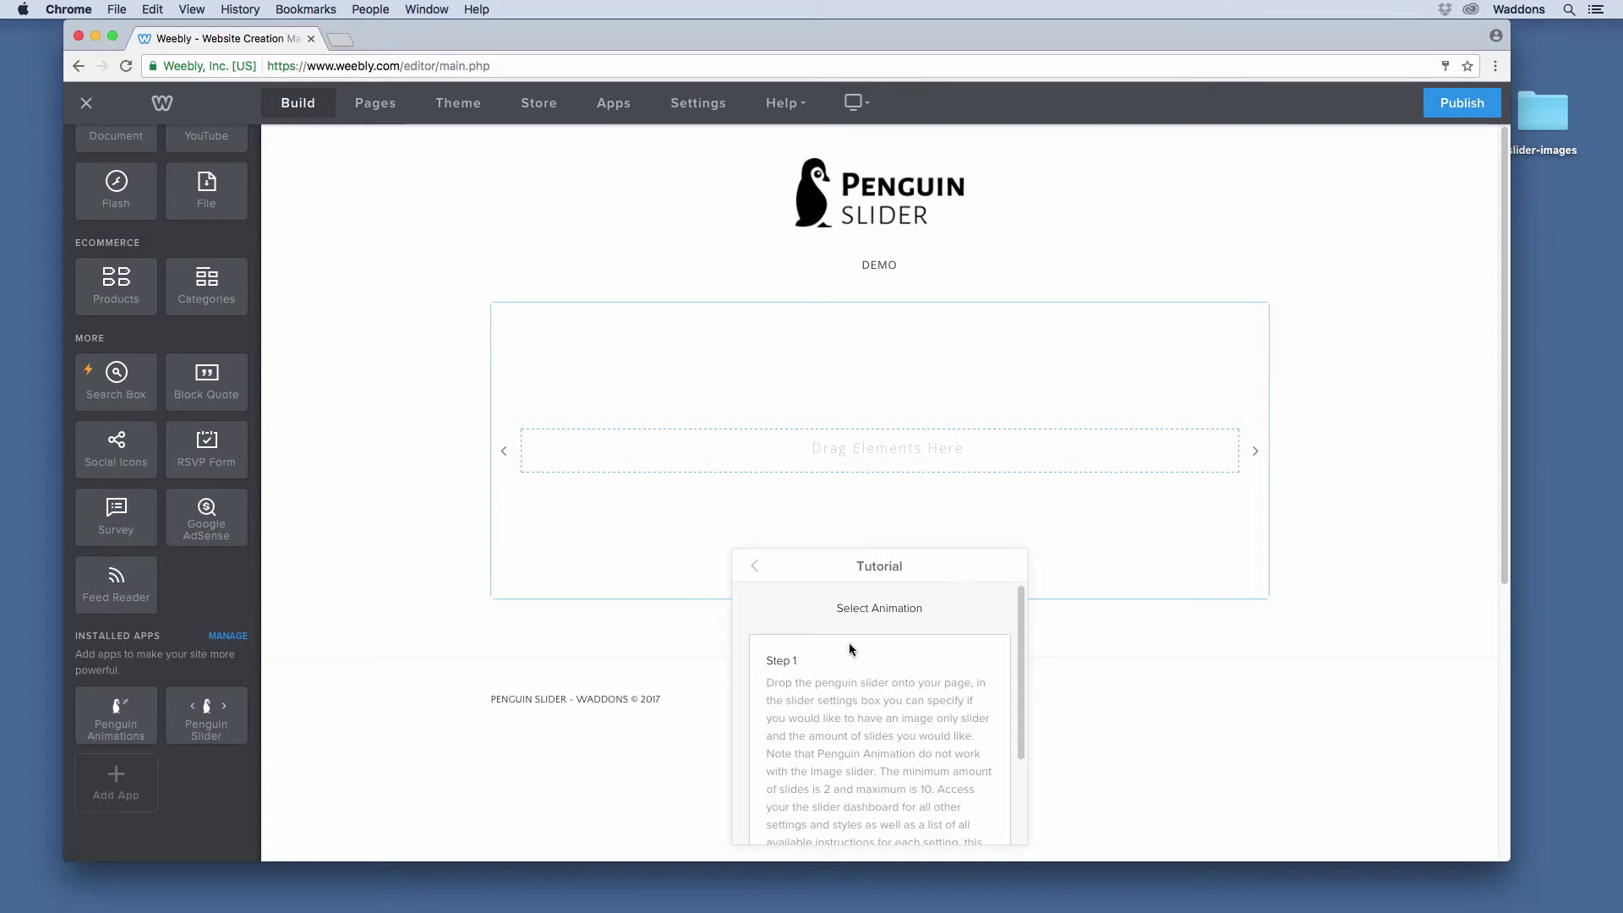
{"action": "left_click", "coordinate": [754, 567]}
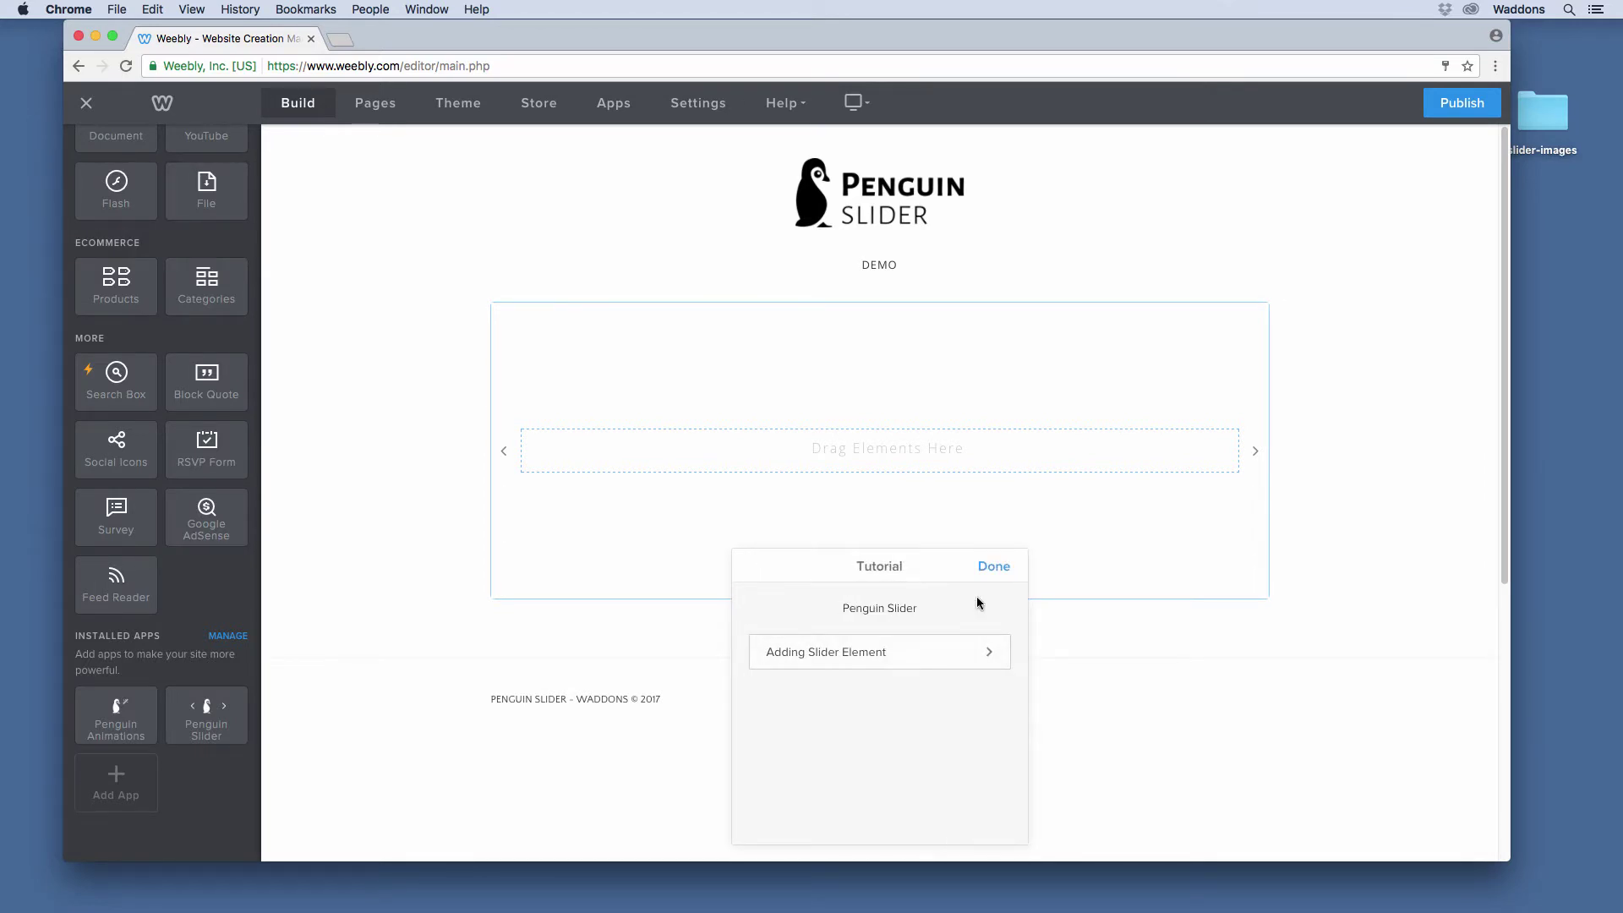
{"action": "left_click", "coordinate": [995, 568]}
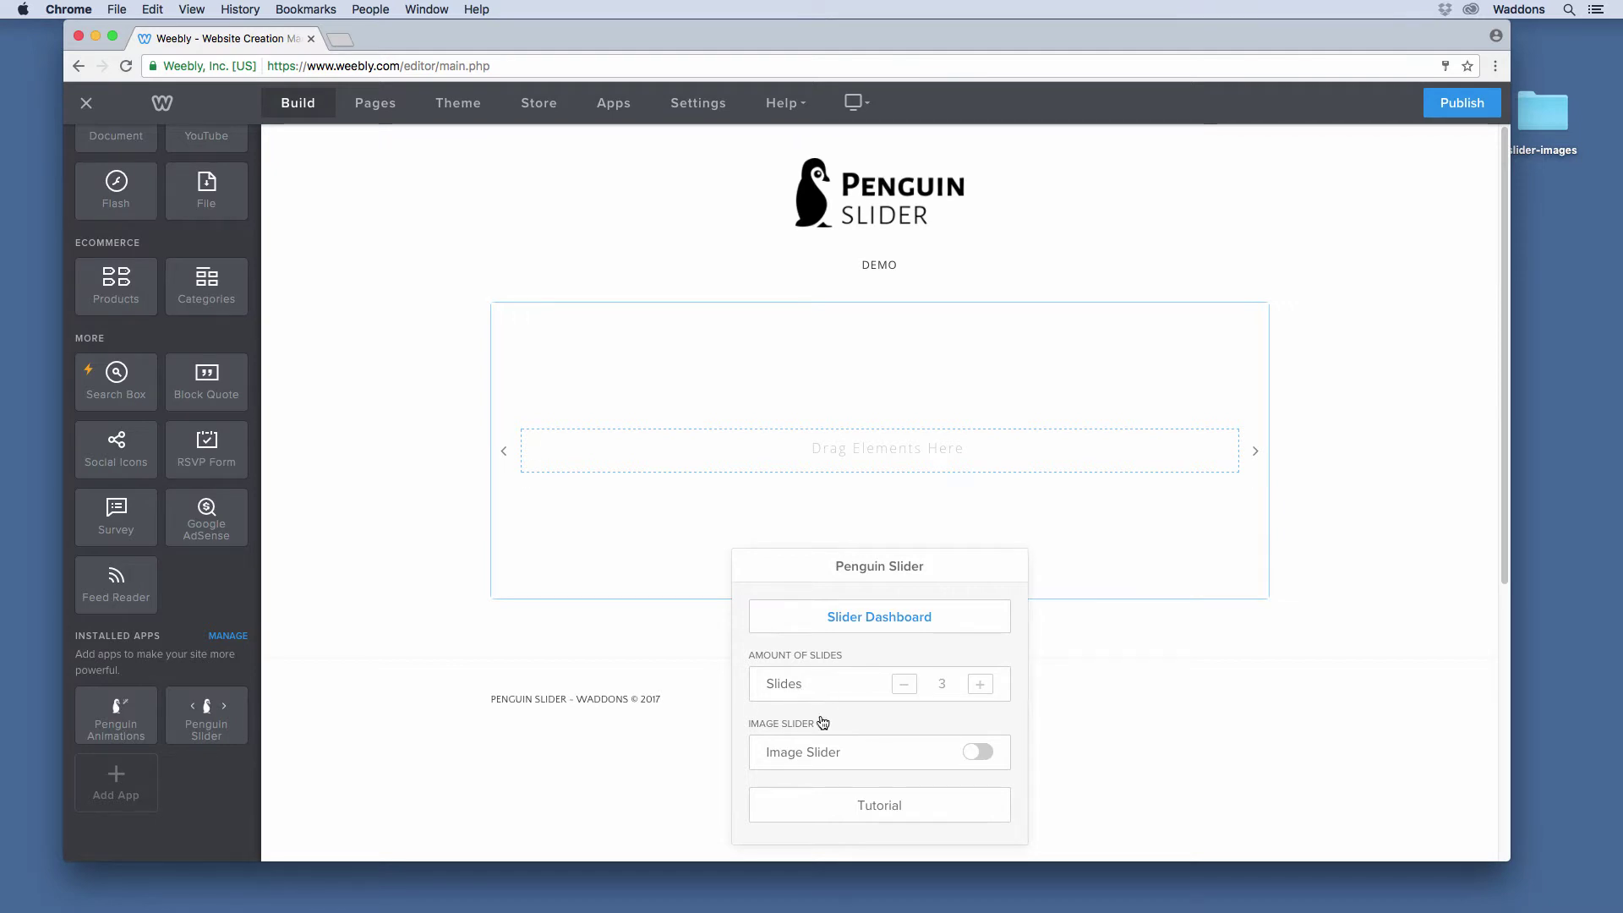
Step: Open the slider dashboard and consult the online tutorial page's section on adding the slider
{"action": "mouse_move", "coordinate": [820, 754]}
{"action": "left_click", "coordinate": [895, 624]}
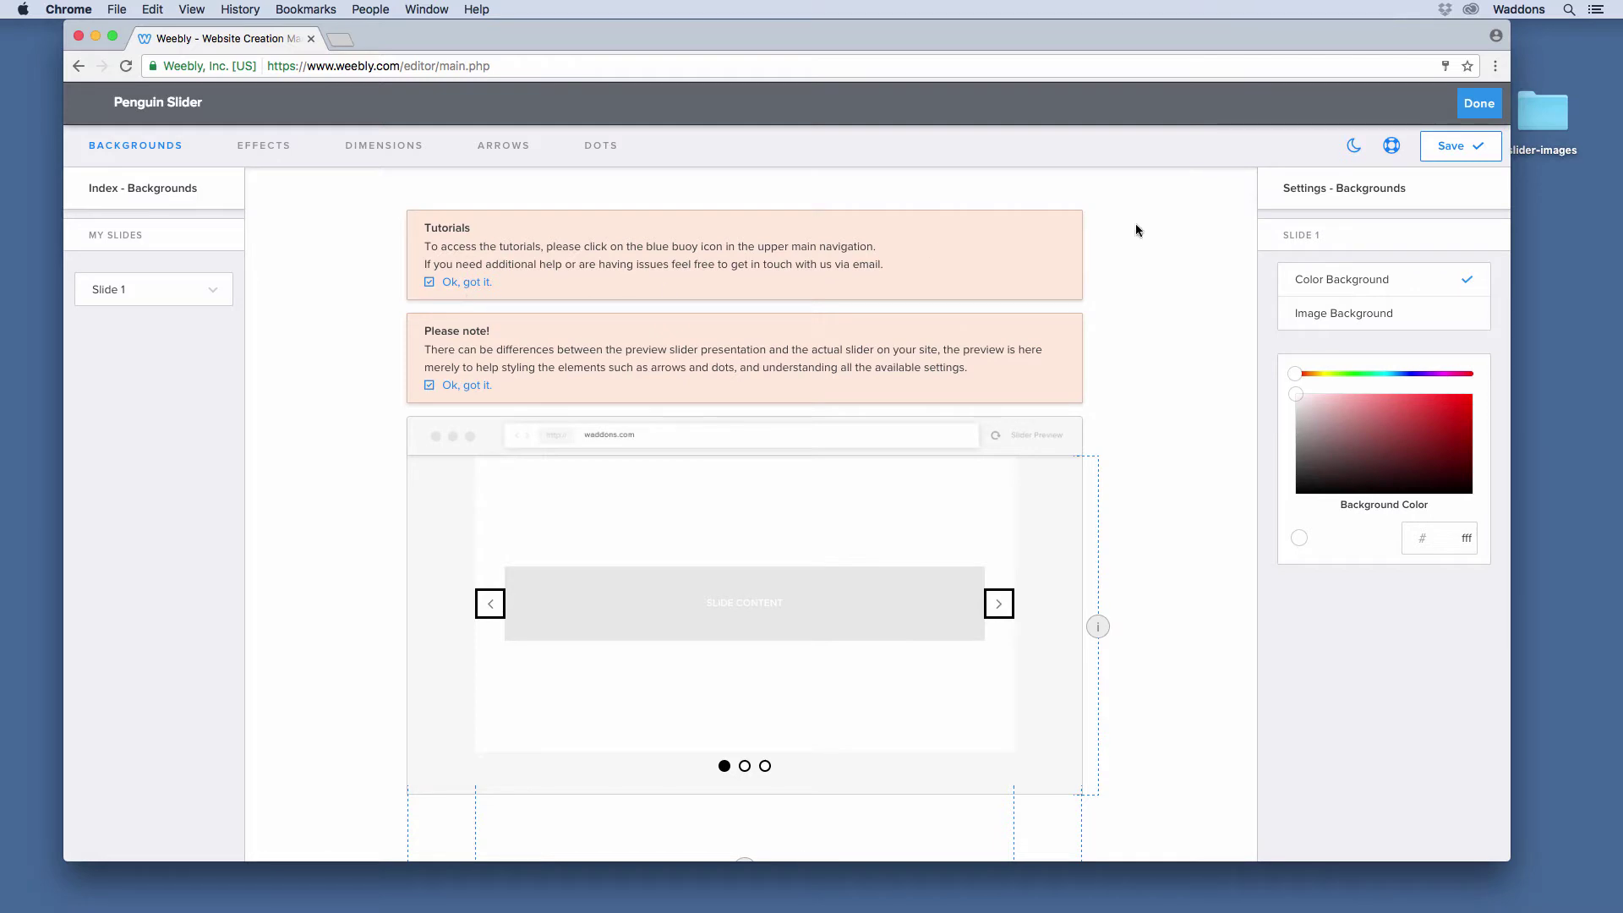
{"action": "left_click", "coordinate": [1393, 146]}
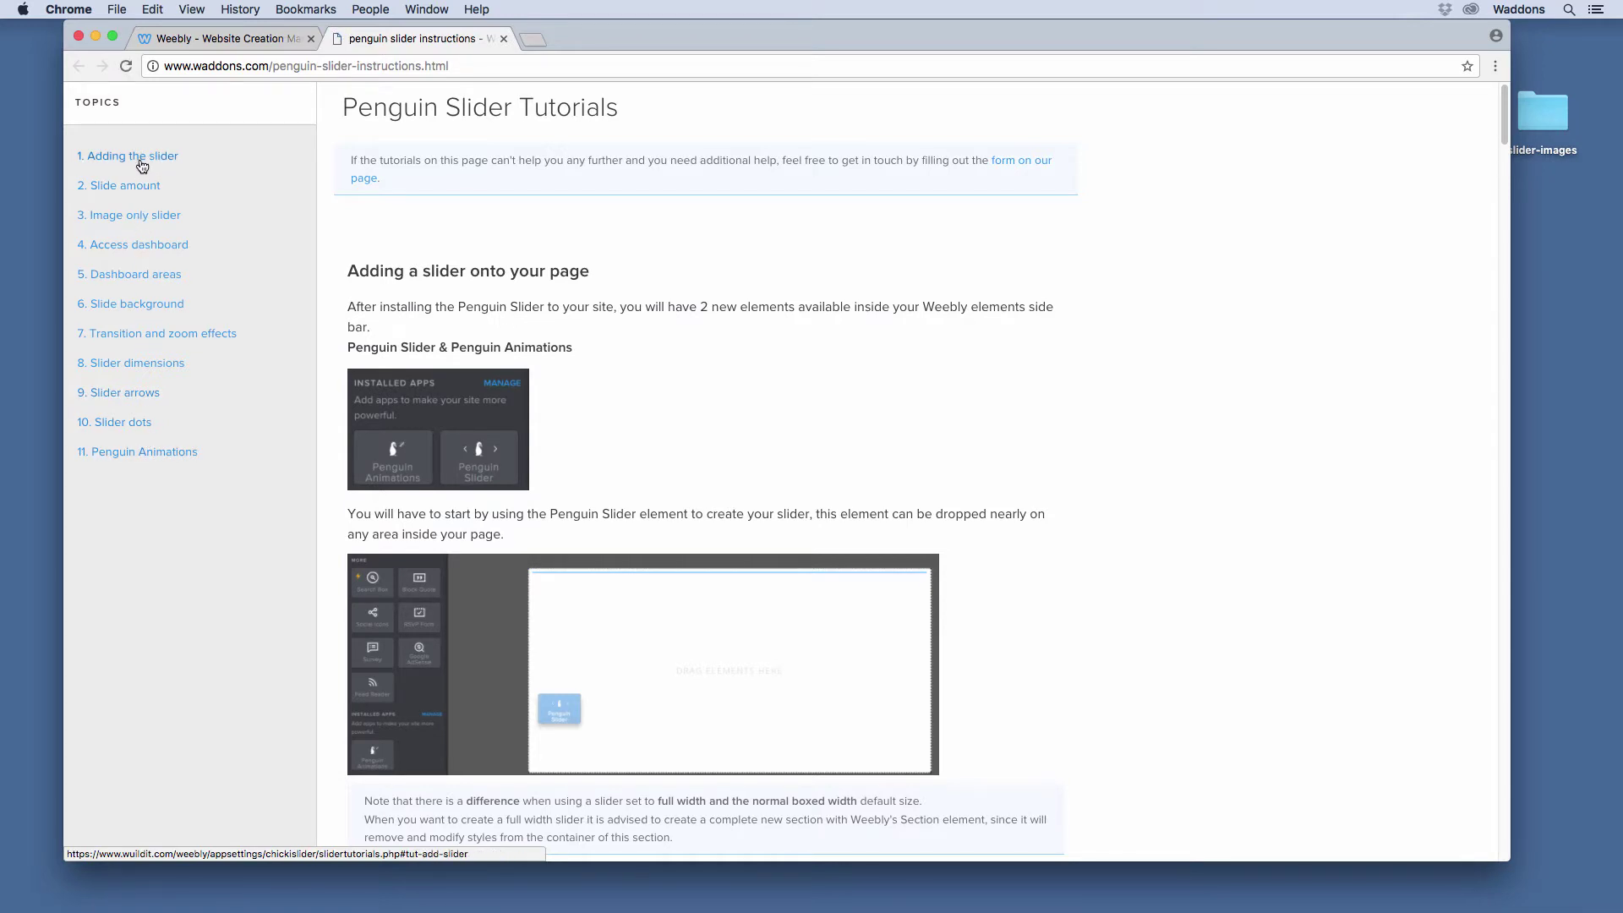
{"action": "left_click", "coordinate": [142, 160]}
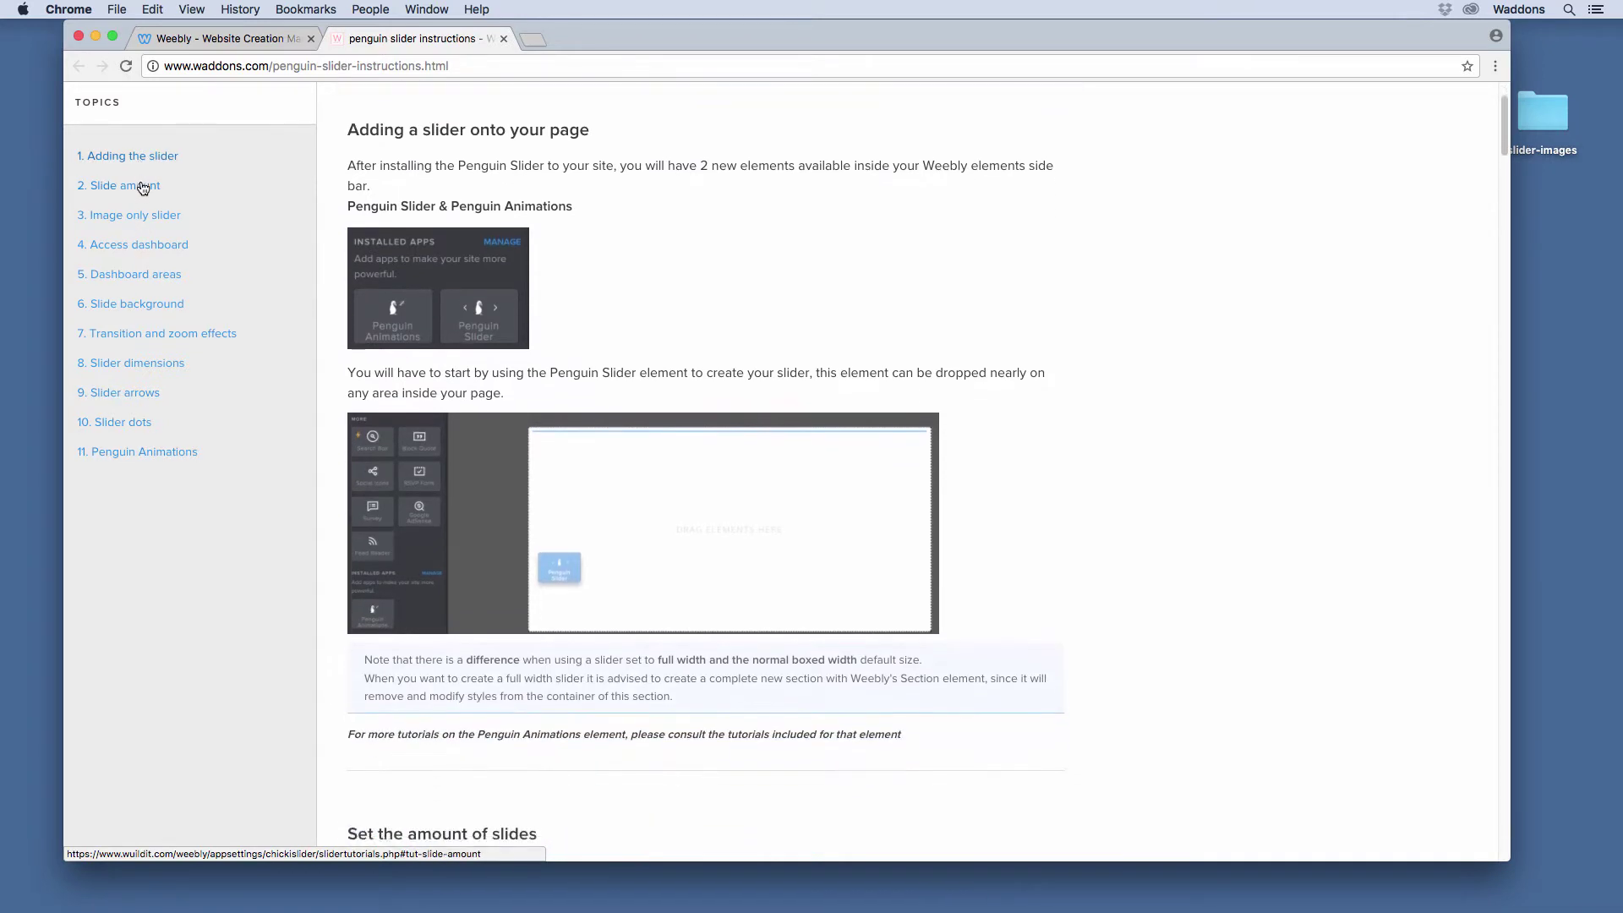
{"action": "scroll", "coordinate": [736, 355], "scroll_direction": "up", "scroll_amount": 3}
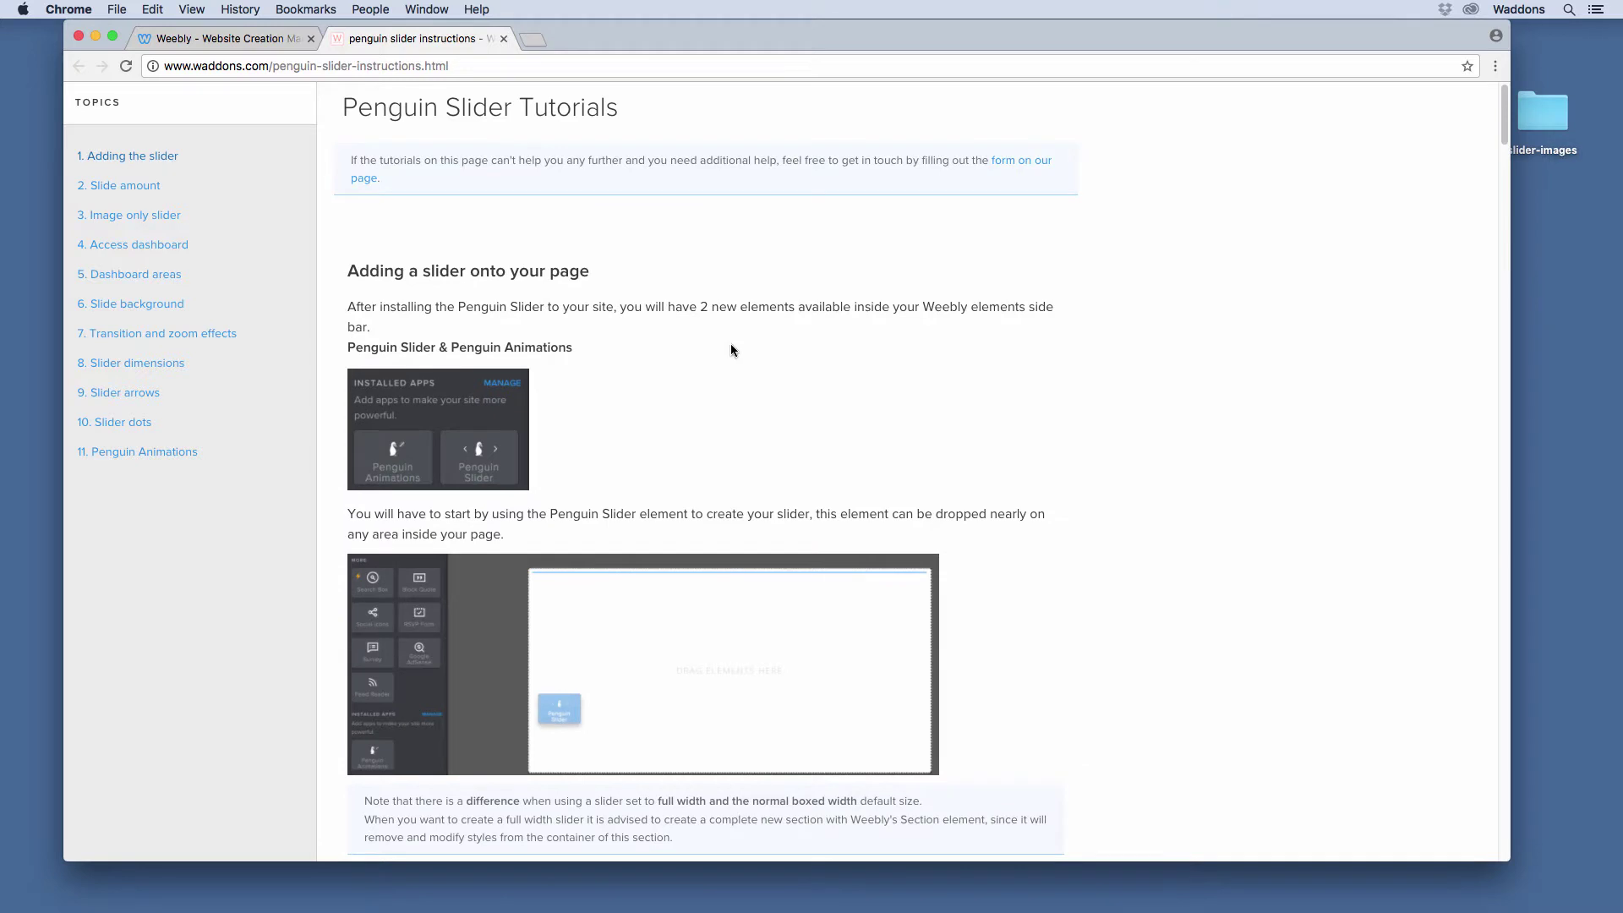
{"action": "left_click", "coordinate": [235, 43]}
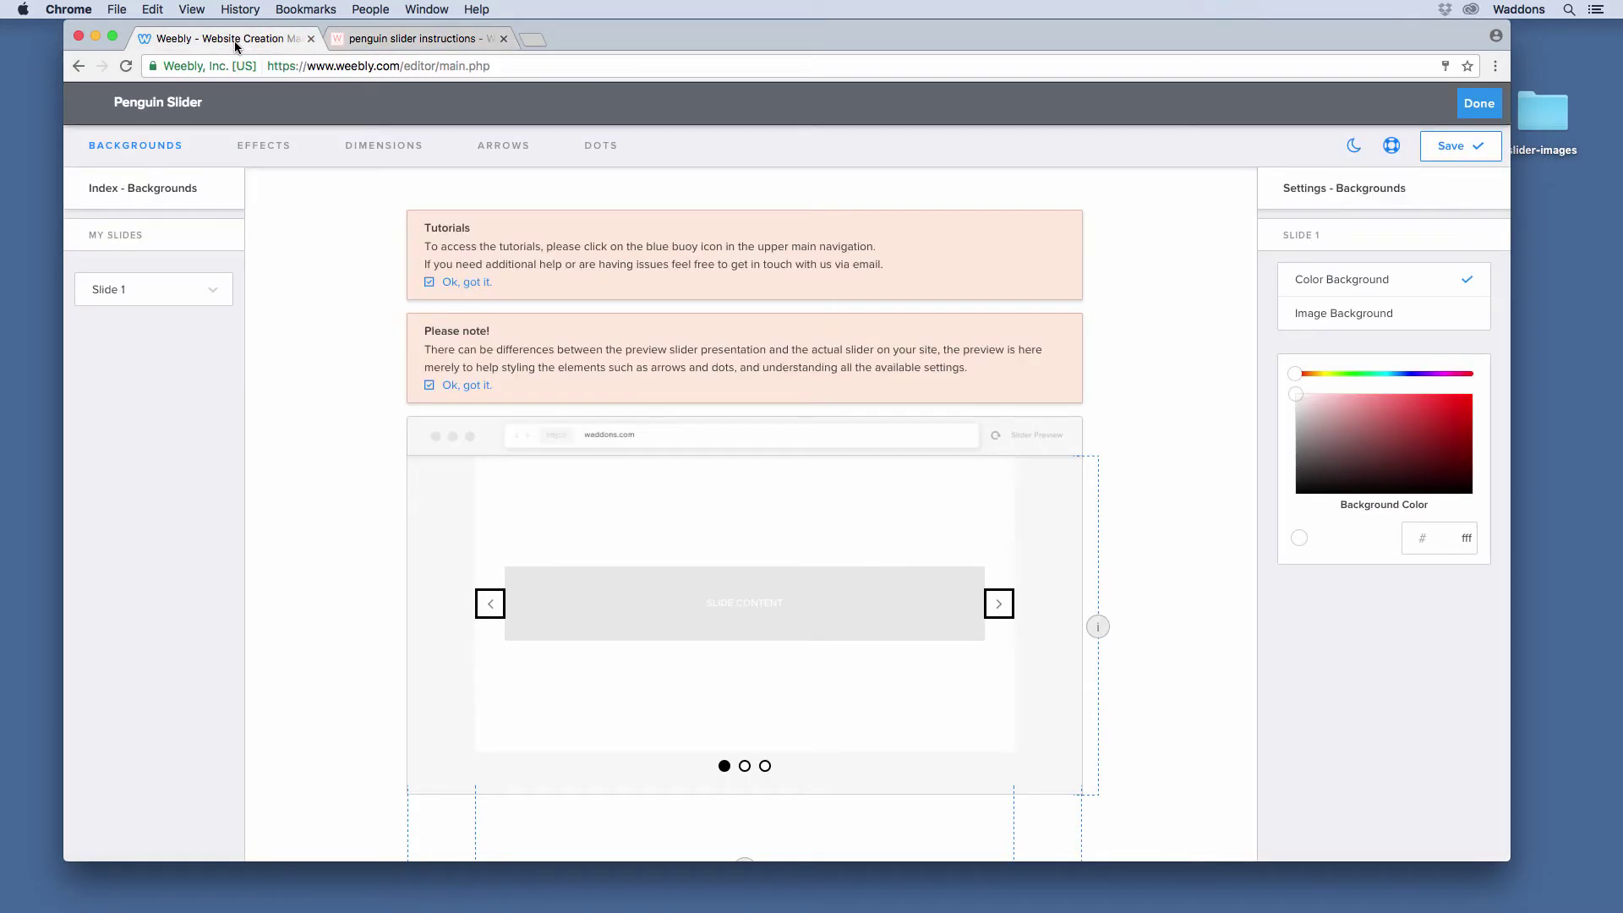
Step: Dismiss the Tutorials and Please note! notices, and read the info markers around the slider preview
{"action": "left_click", "coordinate": [476, 285]}
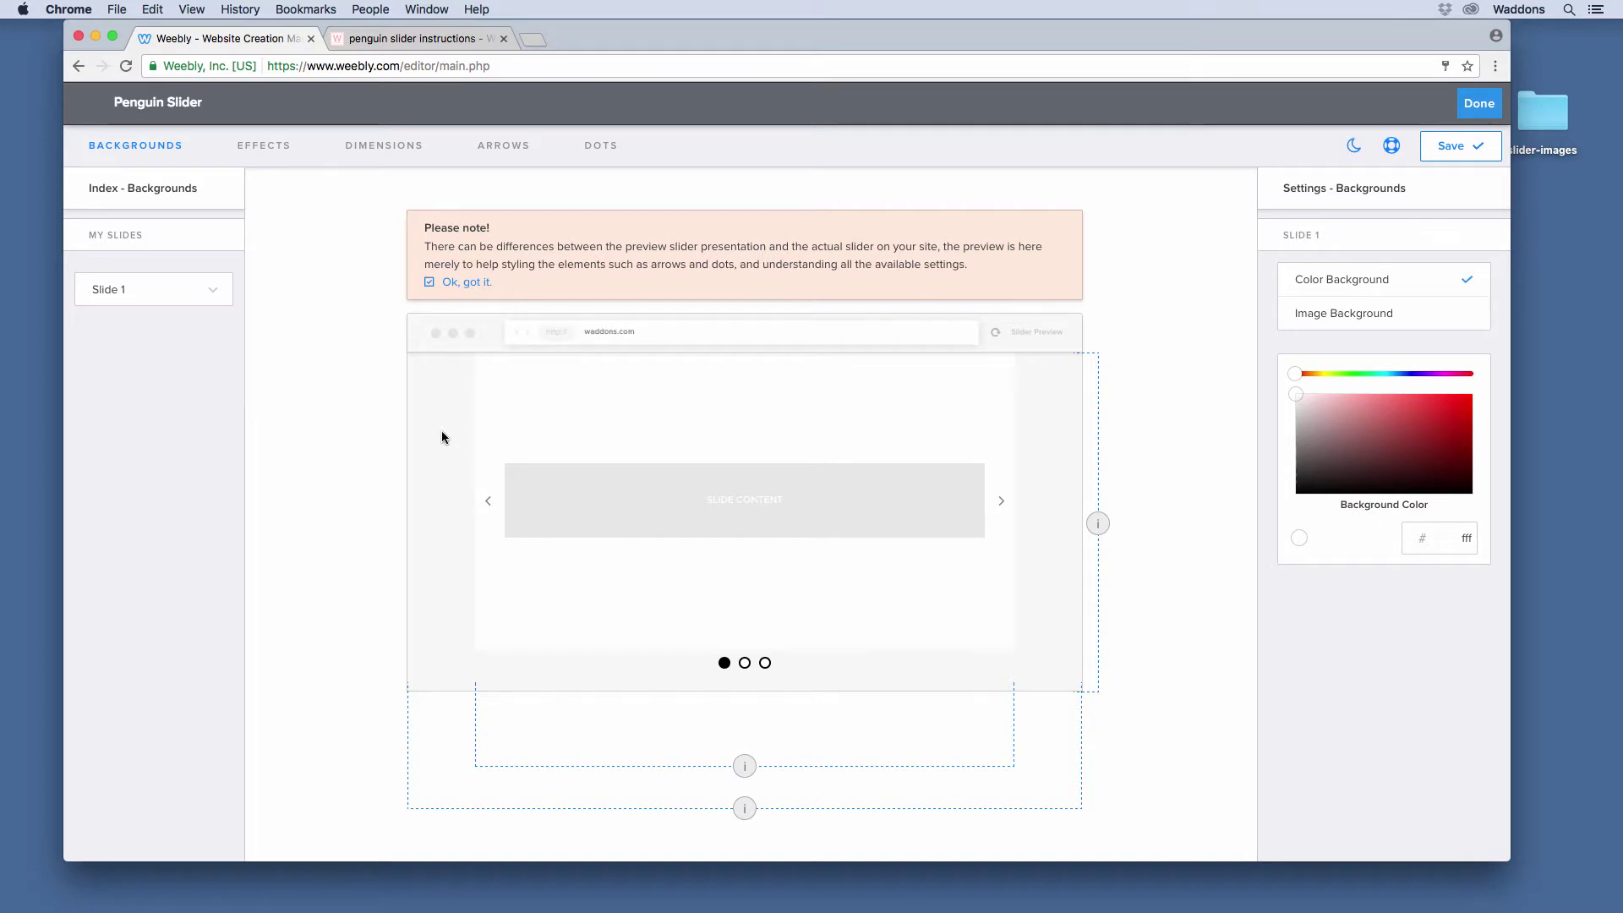
{"action": "left_click", "coordinate": [462, 284]}
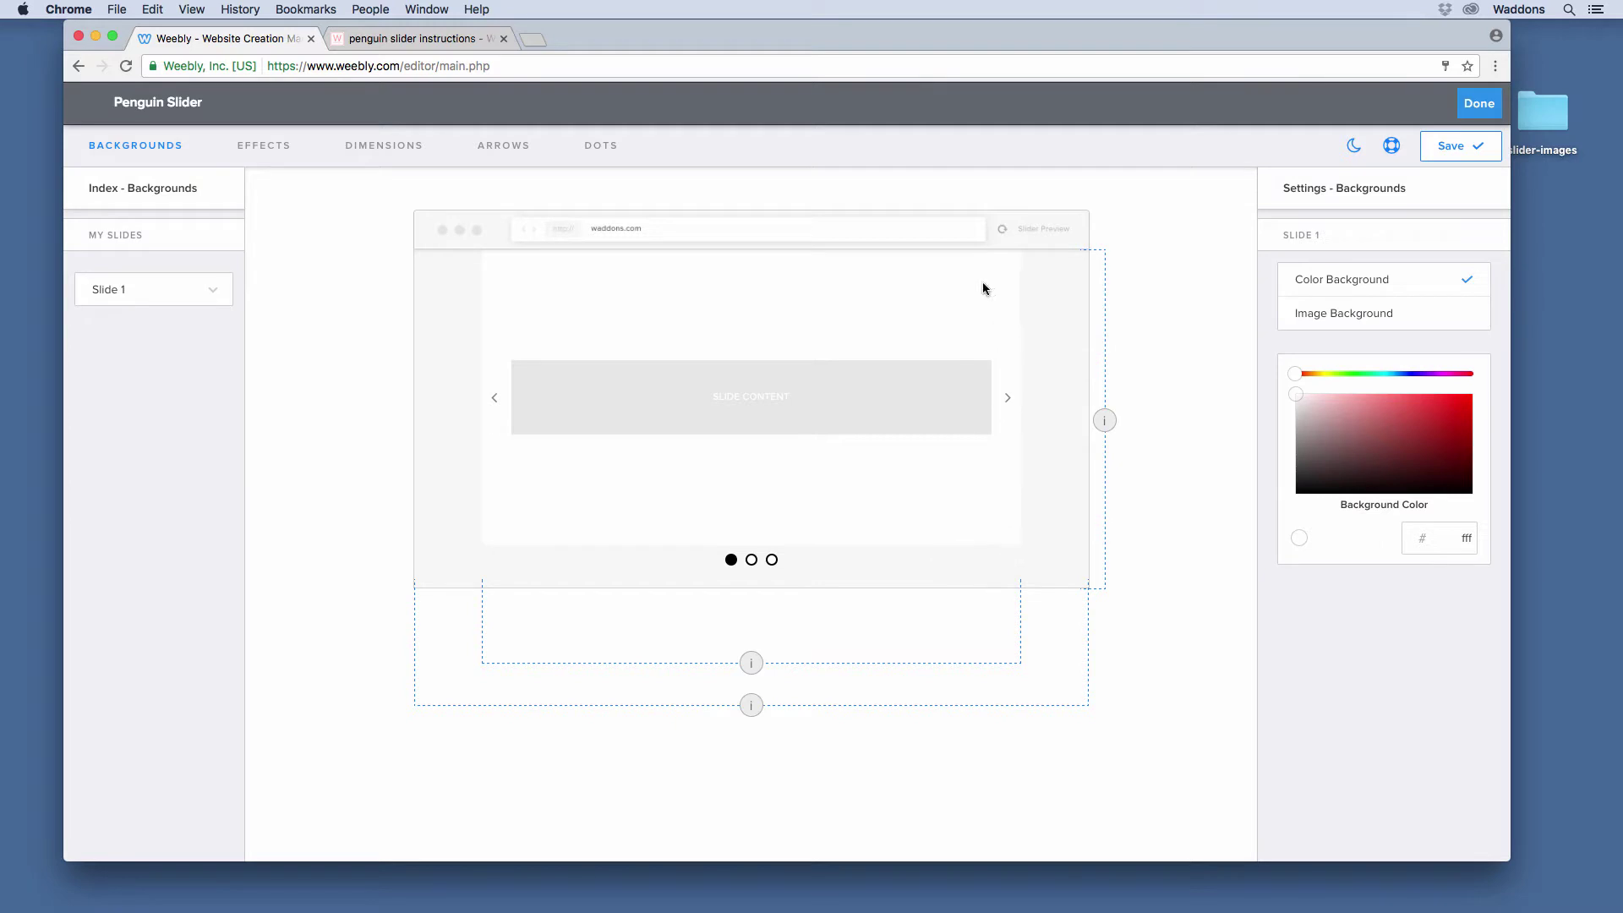
{"action": "mouse_move", "coordinate": [1107, 421]}
{"action": "mouse_move", "coordinate": [755, 667]}
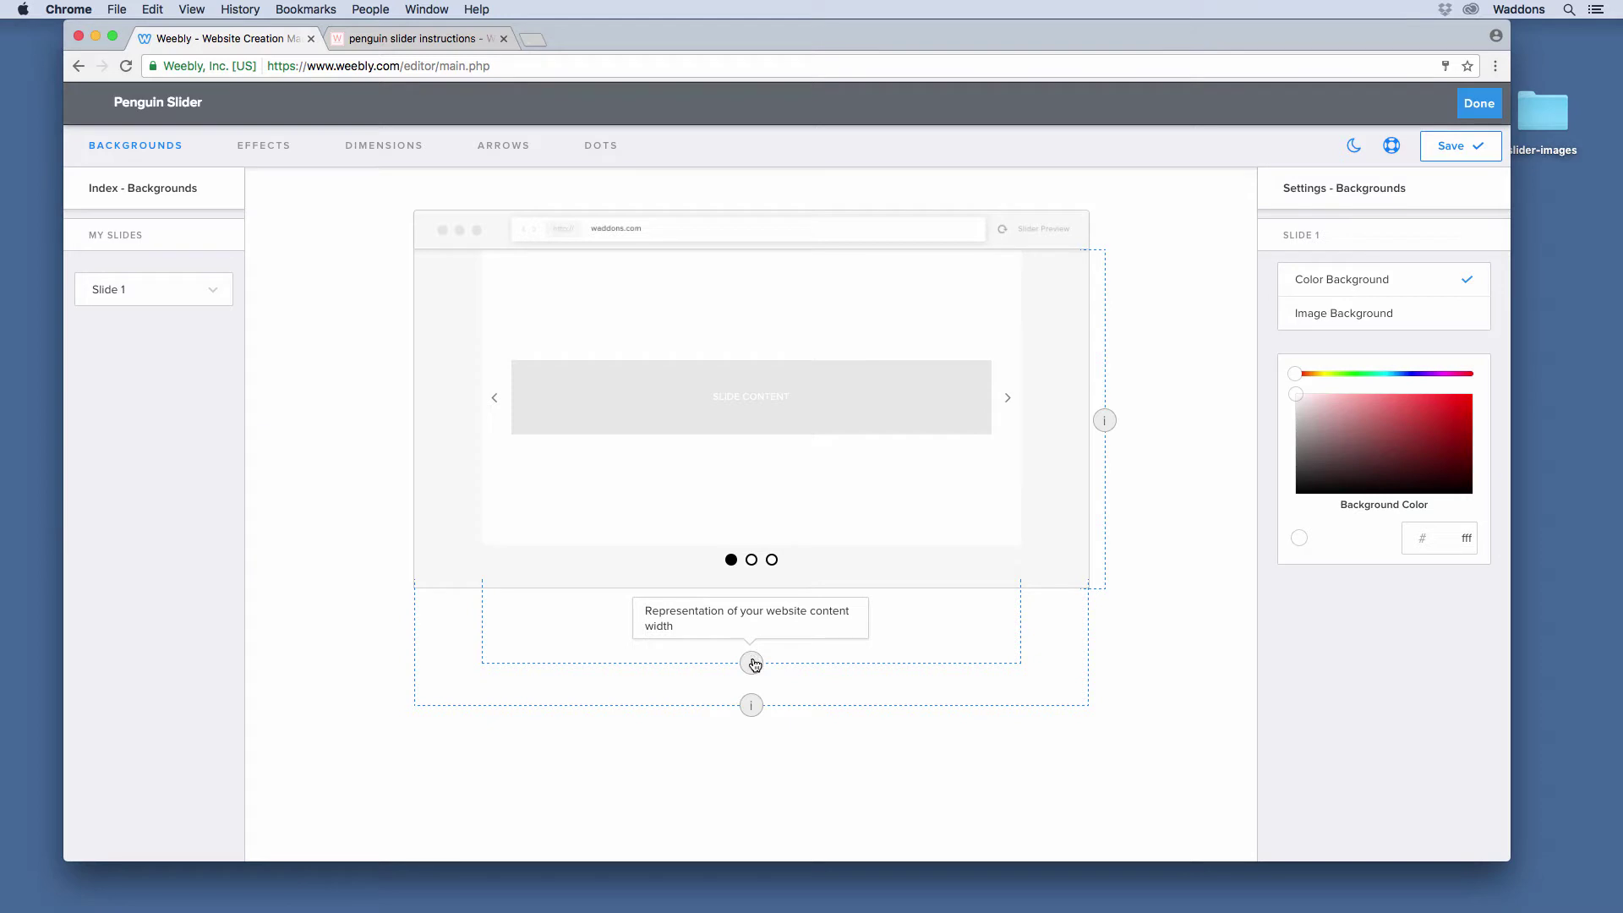
{"action": "mouse_move", "coordinate": [756, 709]}
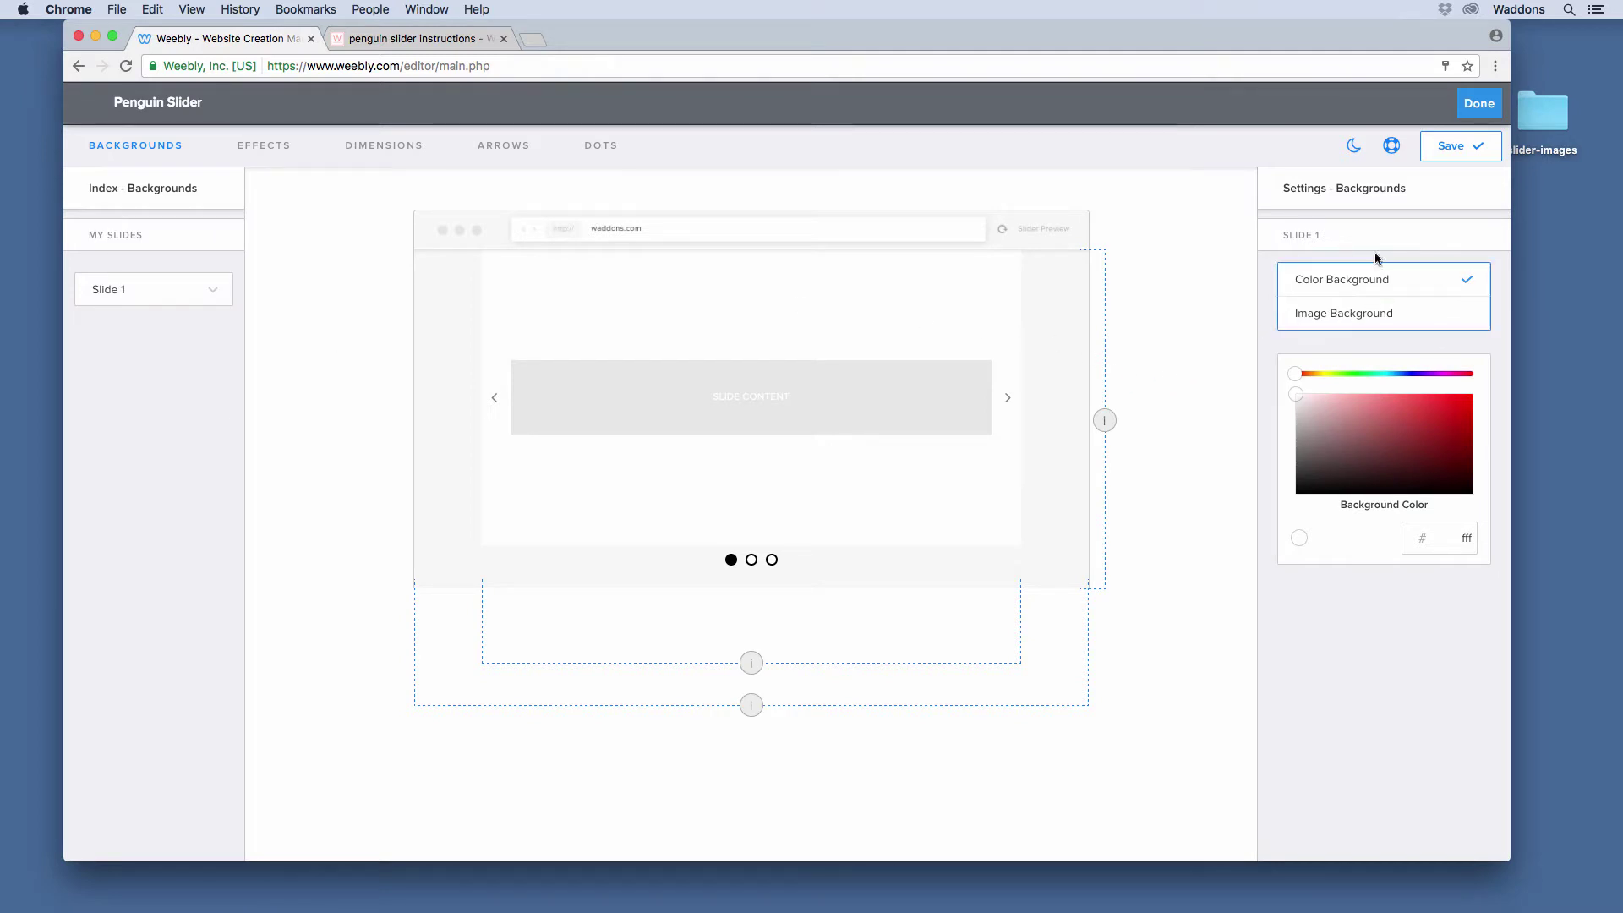
Step: Look at the background settings of slide 2 and slide 3
{"action": "left_click", "coordinate": [122, 289]}
{"action": "left_click", "coordinate": [131, 306]}
{"action": "left_click", "coordinate": [135, 289]}
{"action": "left_click", "coordinate": [136, 311]}
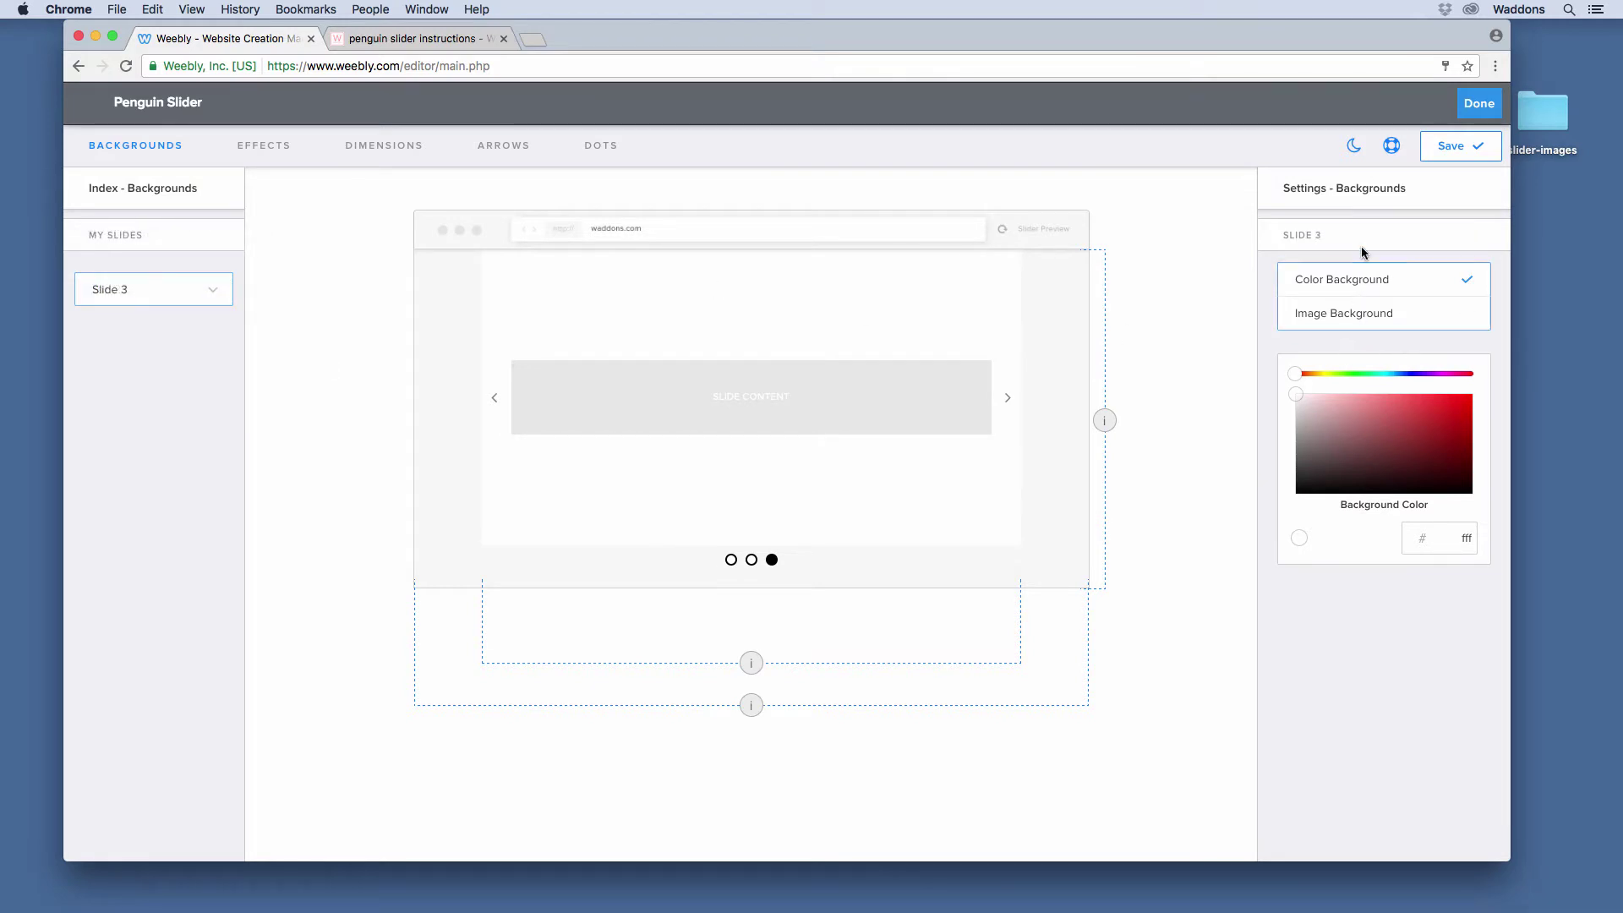
Step: Return to slide 1 and try a purple-blue background colour, 5756af
{"action": "left_click", "coordinate": [162, 294]}
{"action": "left_click", "coordinate": [146, 255]}
{"action": "left_click_drag", "start_coordinate": [1341, 423], "coordinate": [1419, 408]}
{"action": "left_click_drag", "start_coordinate": [1339, 374], "coordinate": [1379, 427]}
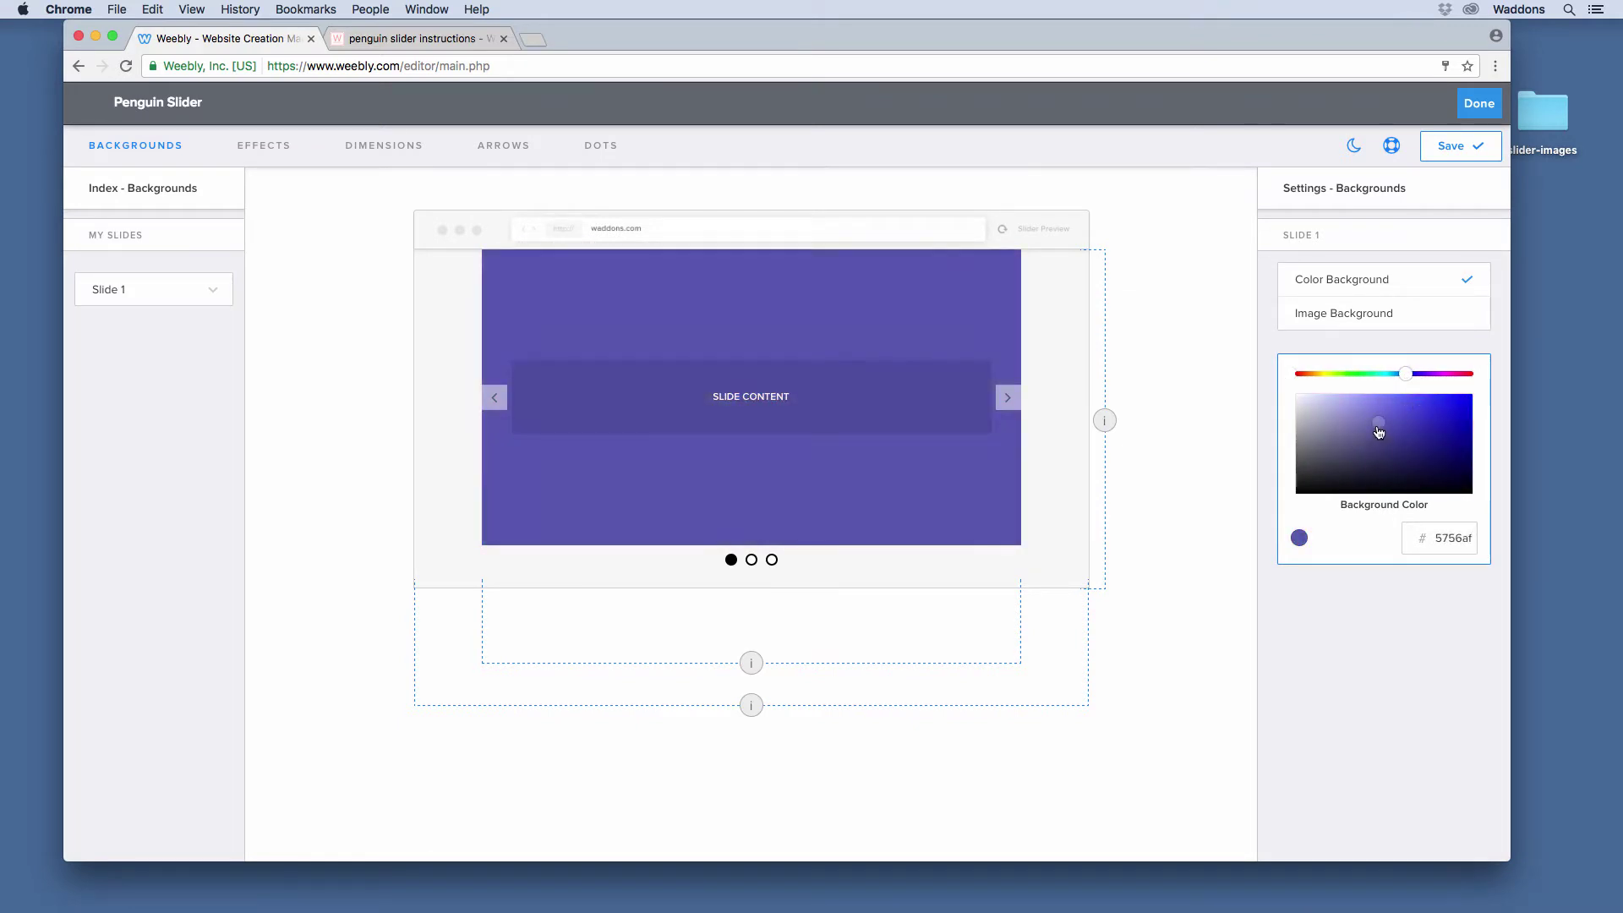
Step: Switch slide 1 to an image background and upload slider-bg-img-1.jpg from the slider-images folder
{"action": "left_click", "coordinate": [1345, 313]}
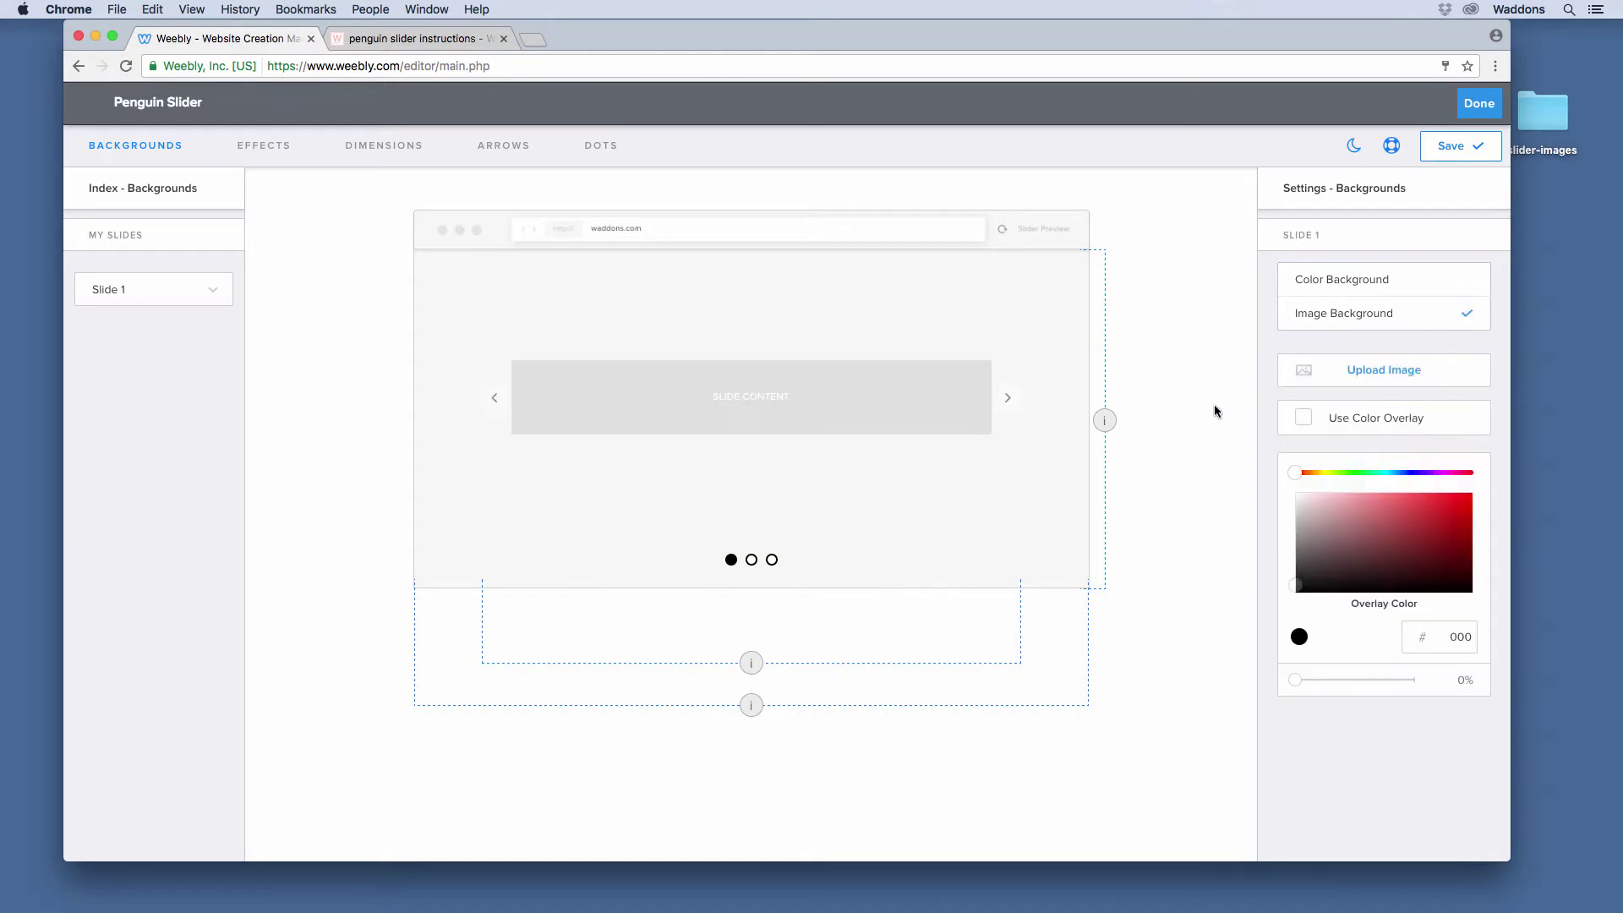
{"action": "left_click", "coordinate": [1379, 372]}
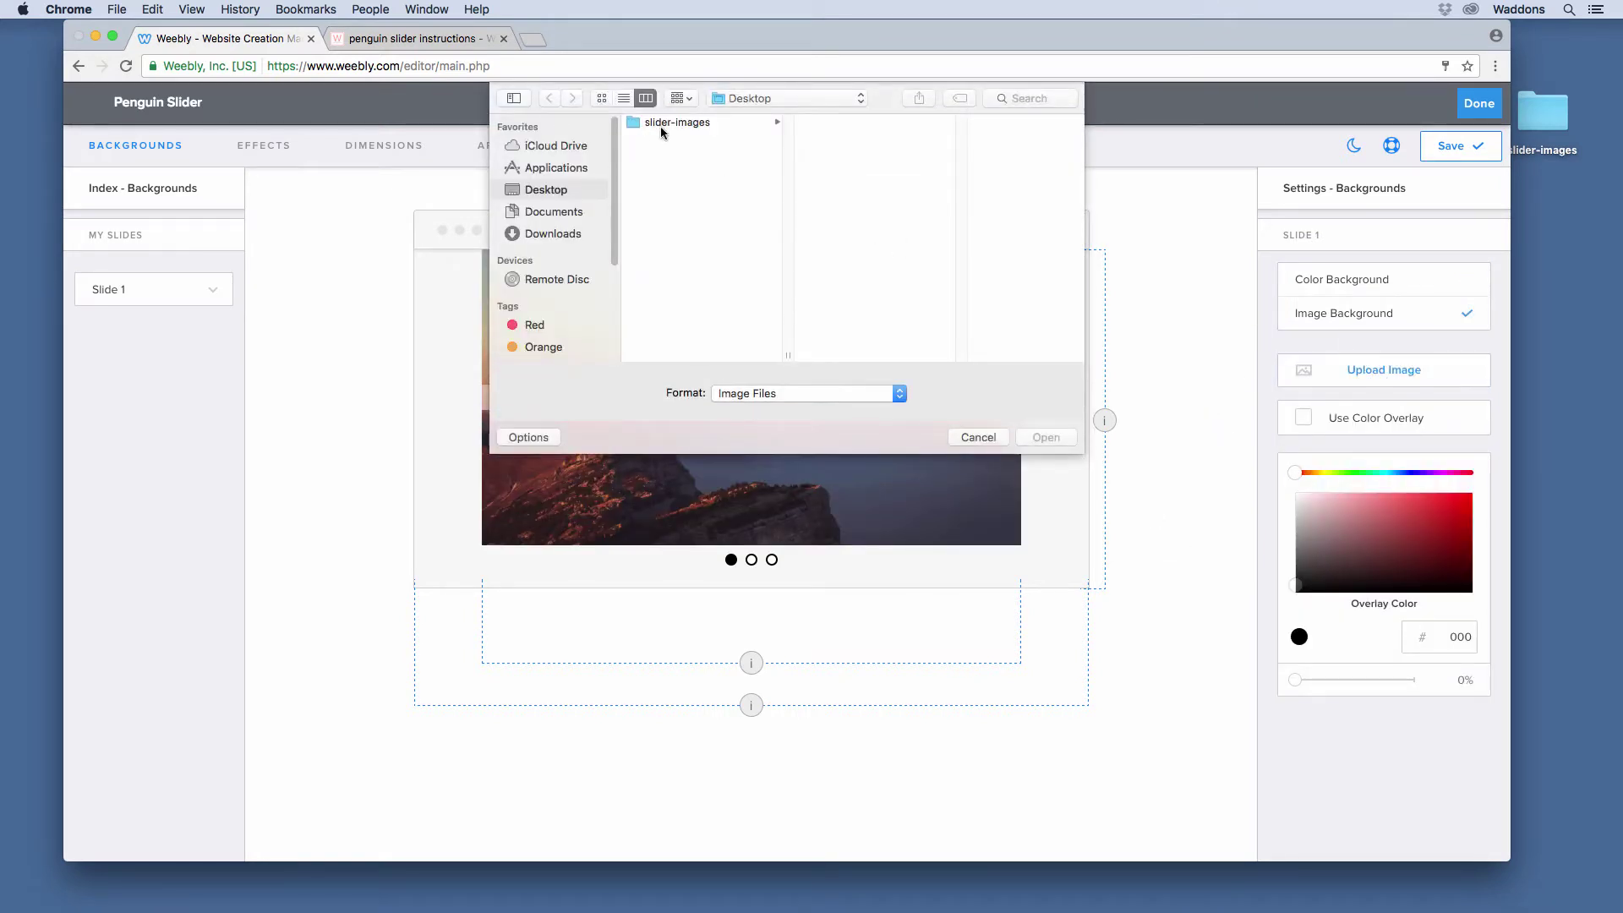
{"action": "left_click", "coordinate": [661, 125]}
{"action": "left_click", "coordinate": [848, 127]}
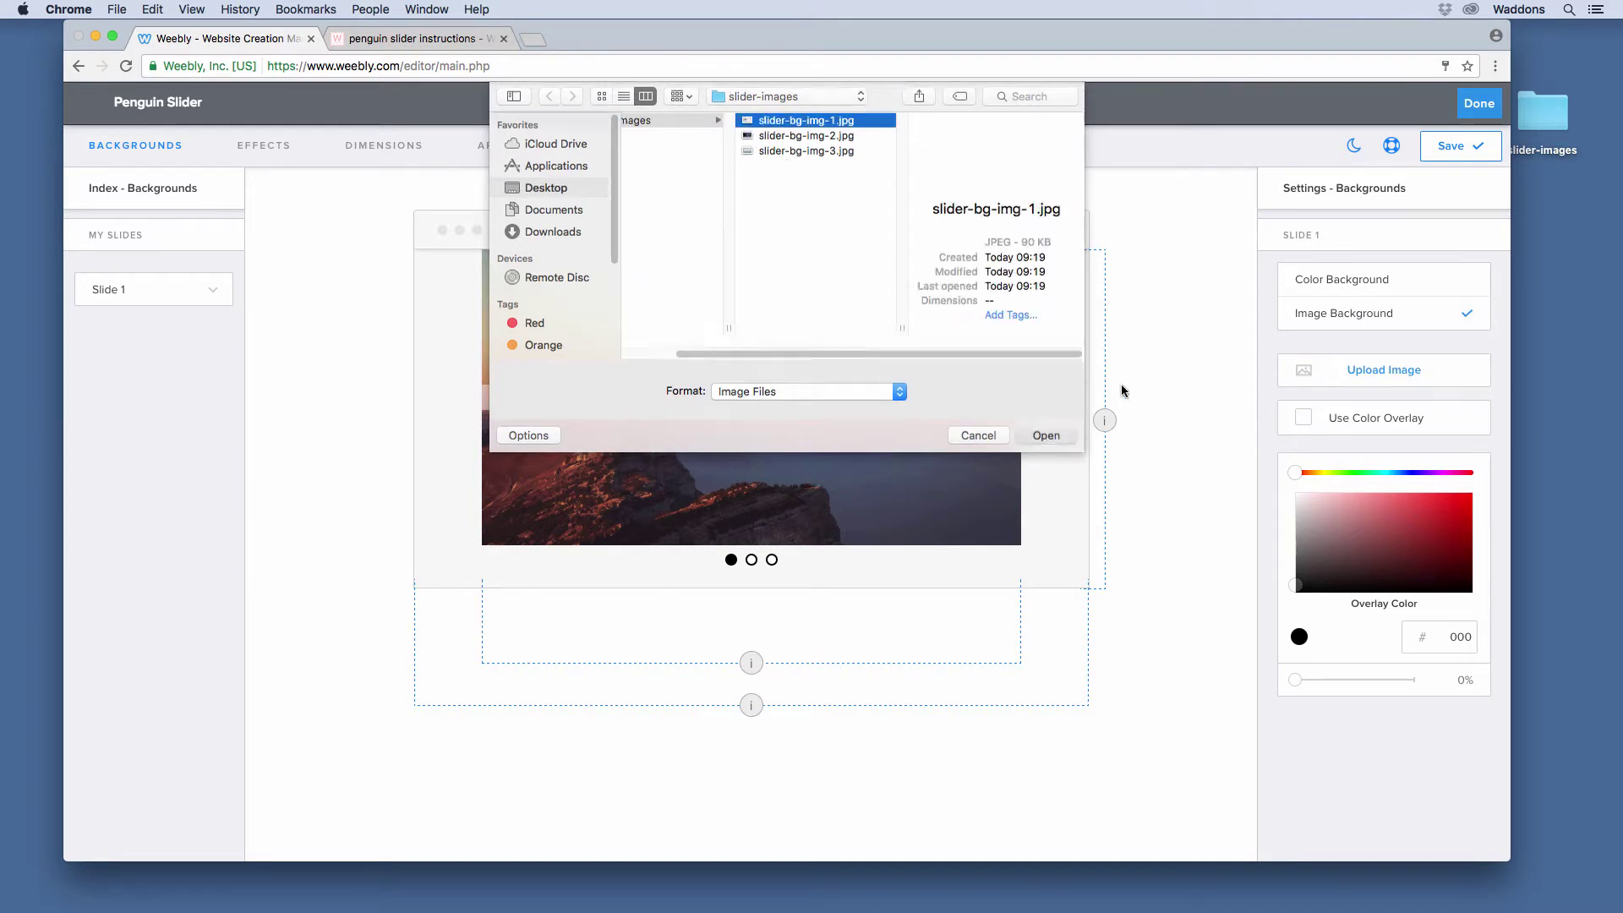
{"action": "key", "text": "Return"}
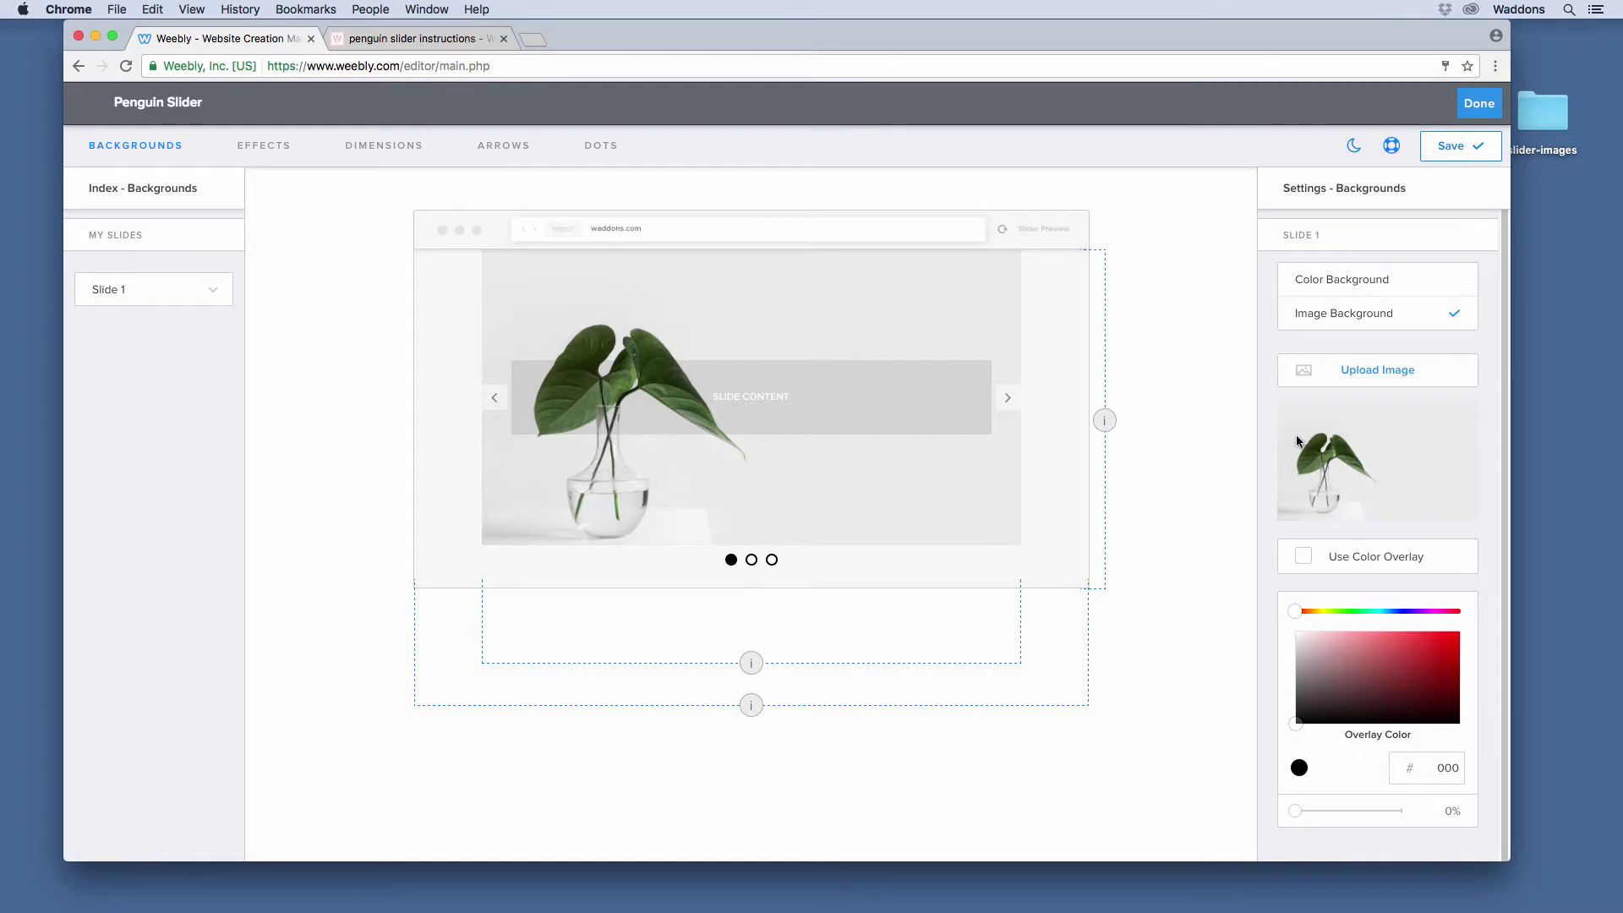
Step: Enable a green colour overlay on slide 1 with colour 4cc46c and 52% opacity
{"action": "scroll", "coordinate": [1276, 416], "scroll_direction": "down", "scroll_amount": 1}
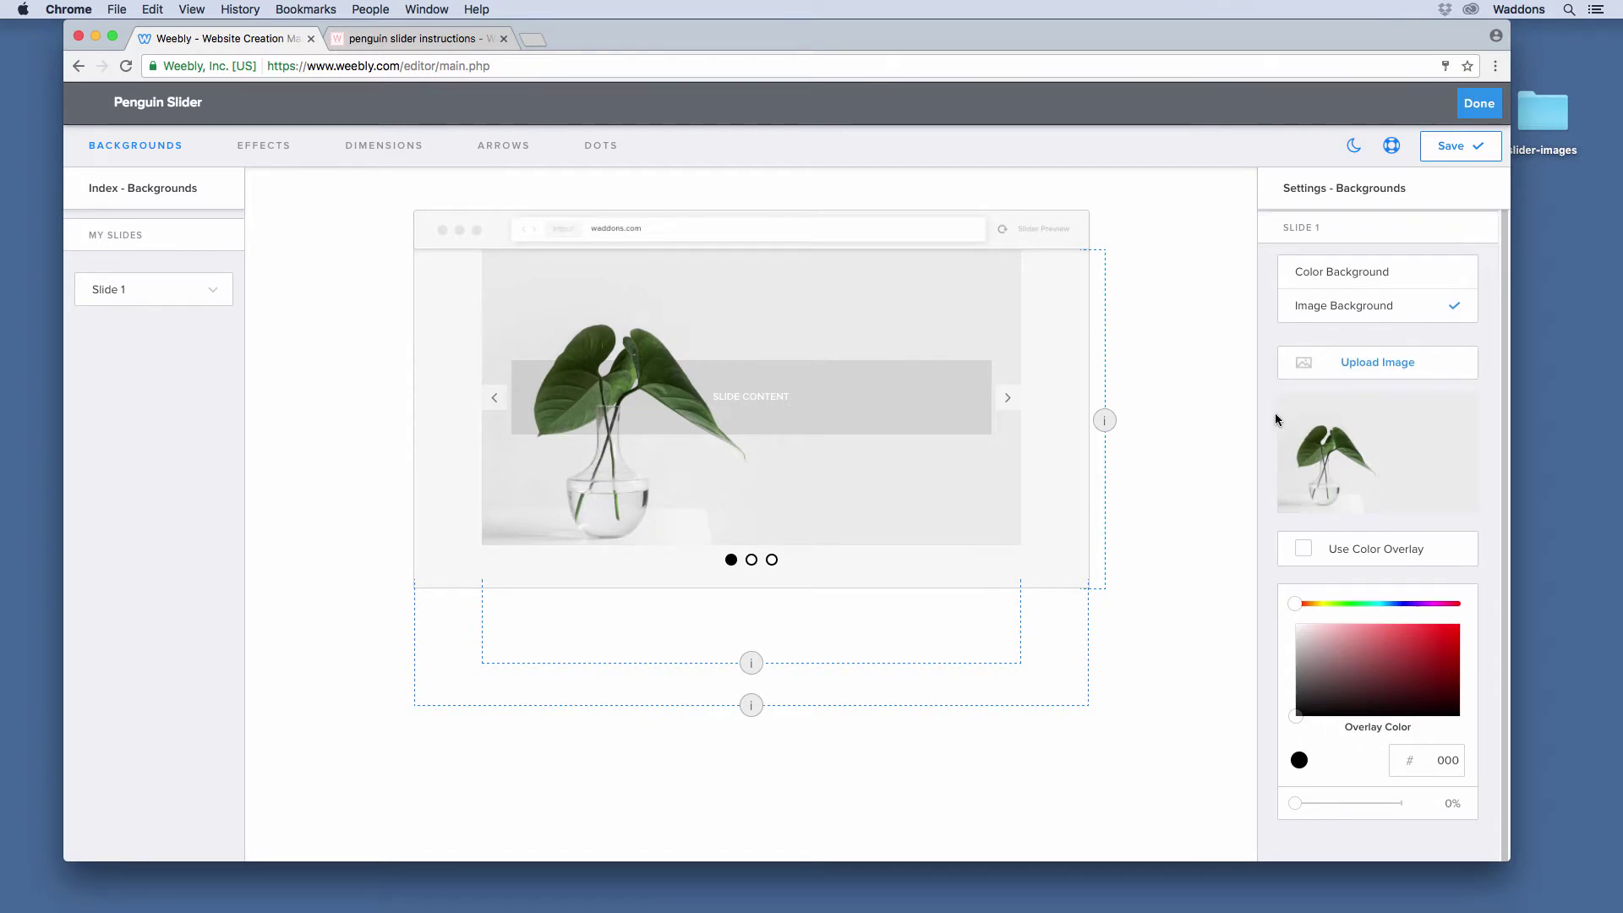
{"action": "left_click", "coordinate": [1302, 548]}
{"action": "left_click_drag", "start_coordinate": [1298, 803], "coordinate": [1352, 803]}
{"action": "left_click_drag", "start_coordinate": [1327, 642], "coordinate": [1395, 645]}
{"action": "left_click_drag", "start_coordinate": [1308, 605], "coordinate": [1358, 605]}
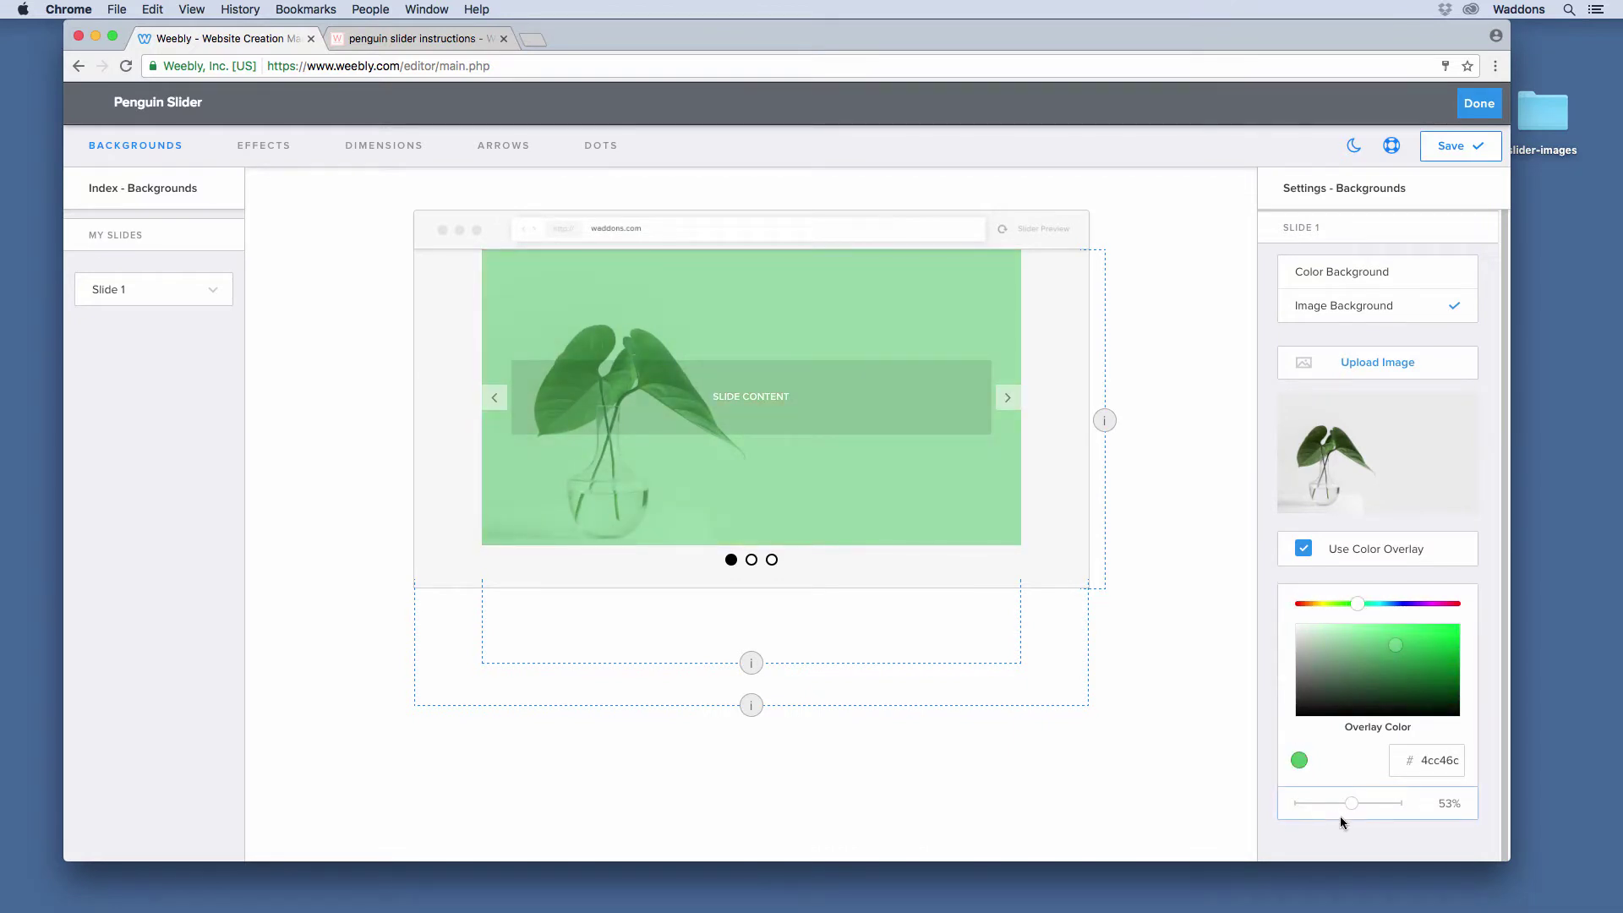
{"action": "left_click_drag", "start_coordinate": [1351, 803], "coordinate": [1353, 798]}
{"action": "left_click_drag", "start_coordinate": [1361, 797], "coordinate": [1349, 807]}
Step: Give slide 2 an image background using slider-bg-img-2.jpg
{"action": "left_click", "coordinate": [178, 293]}
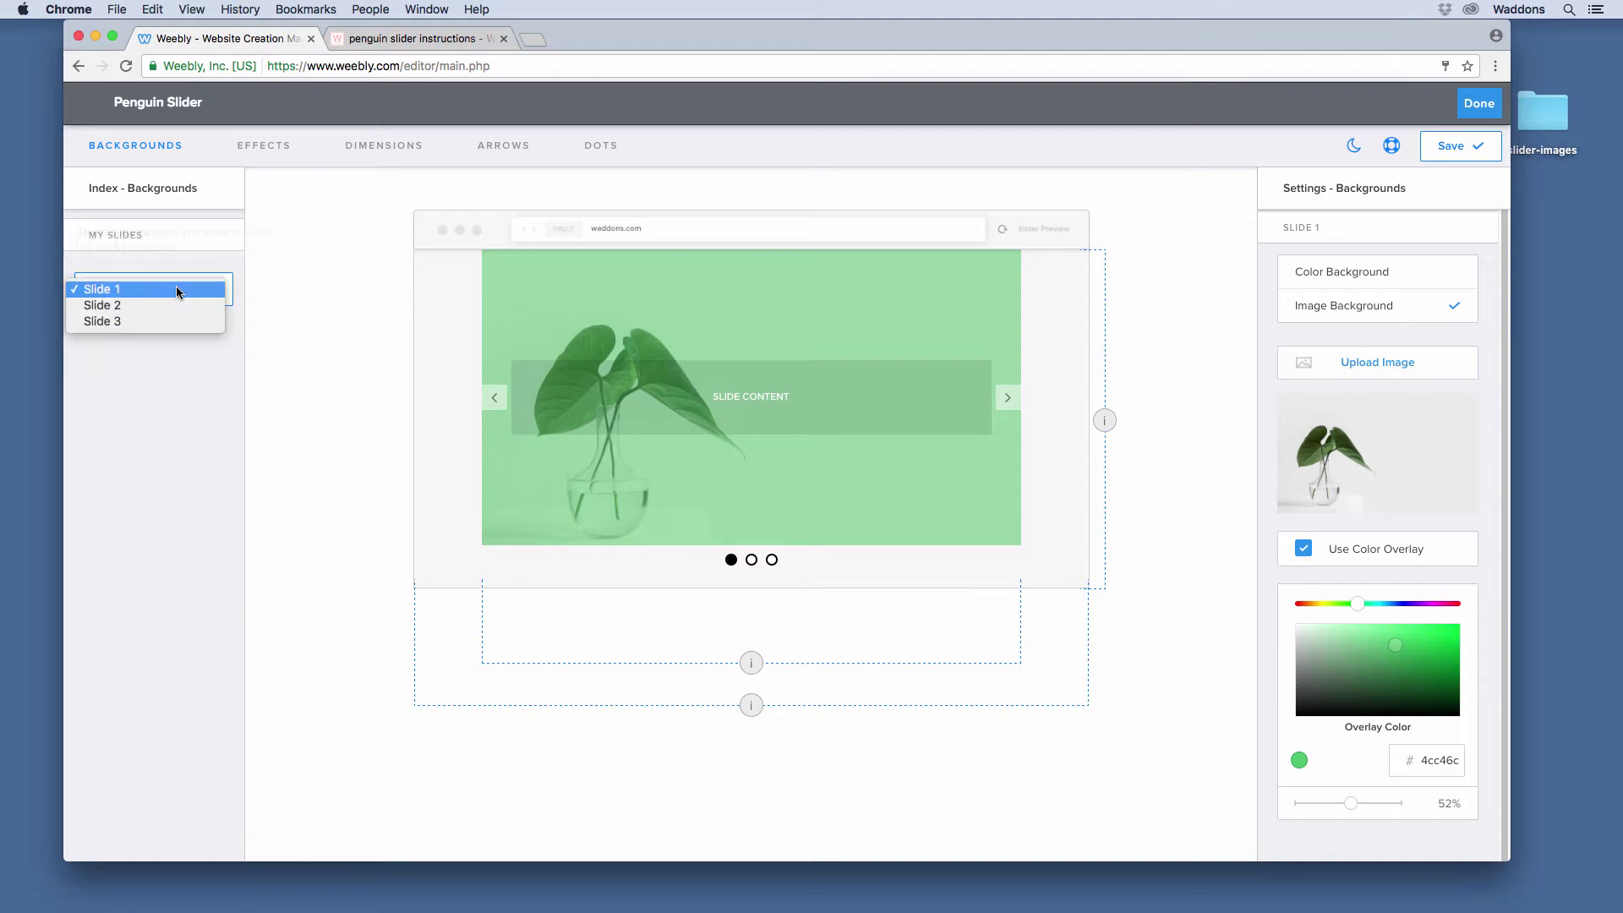
{"action": "left_click", "coordinate": [176, 307]}
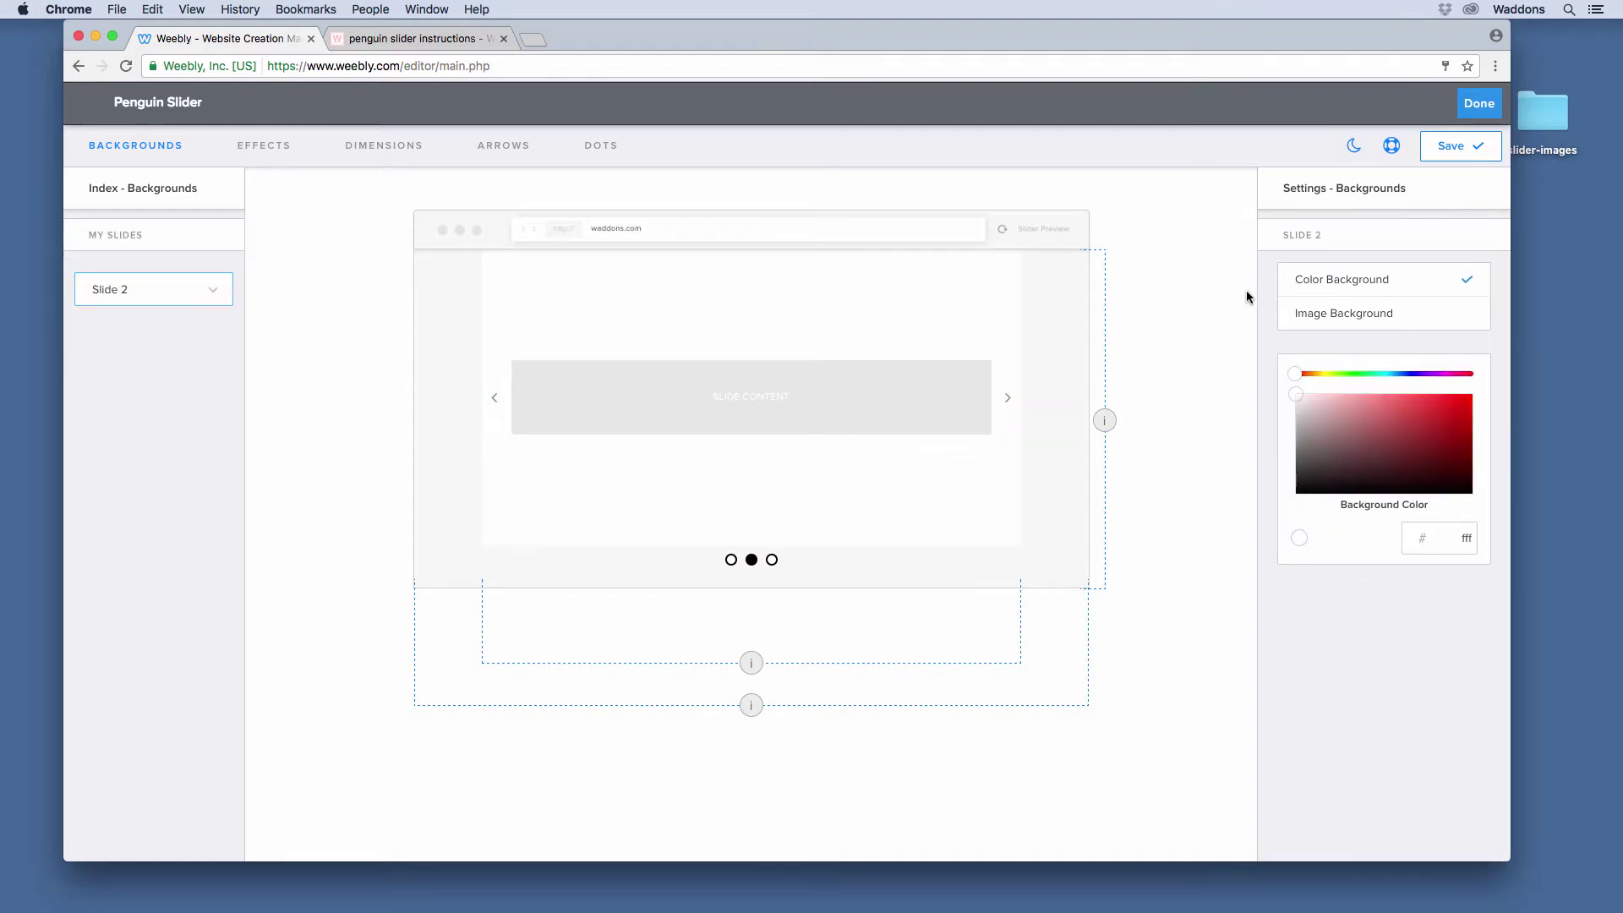
{"action": "left_click", "coordinate": [1358, 315]}
{"action": "left_click", "coordinate": [1357, 372]}
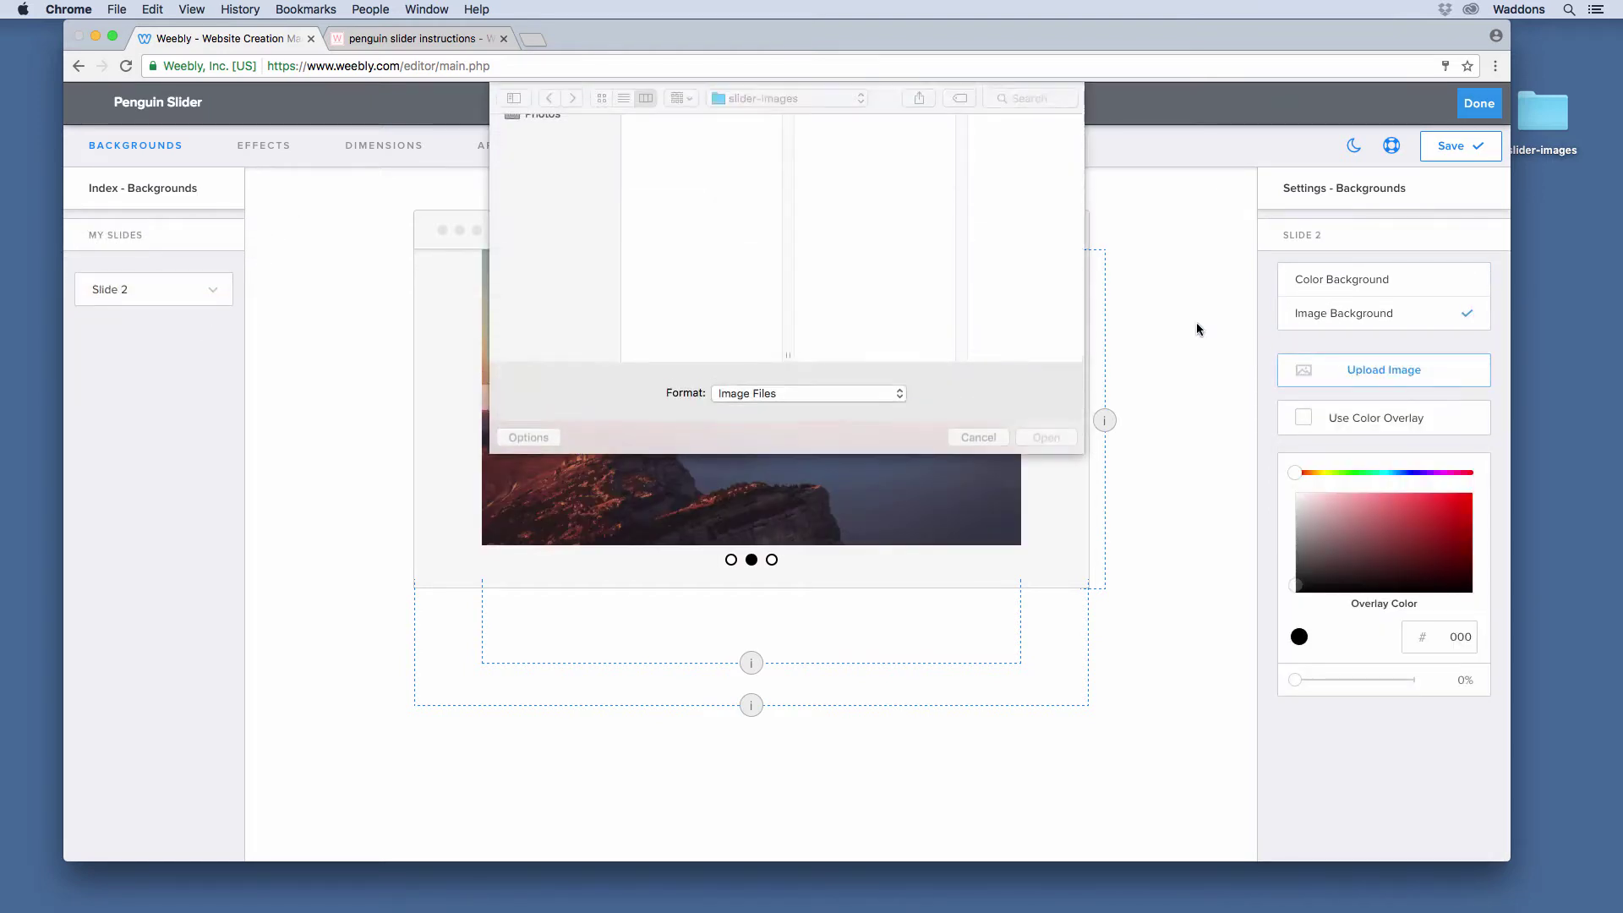
{"action": "double_click", "coordinate": [697, 135]}
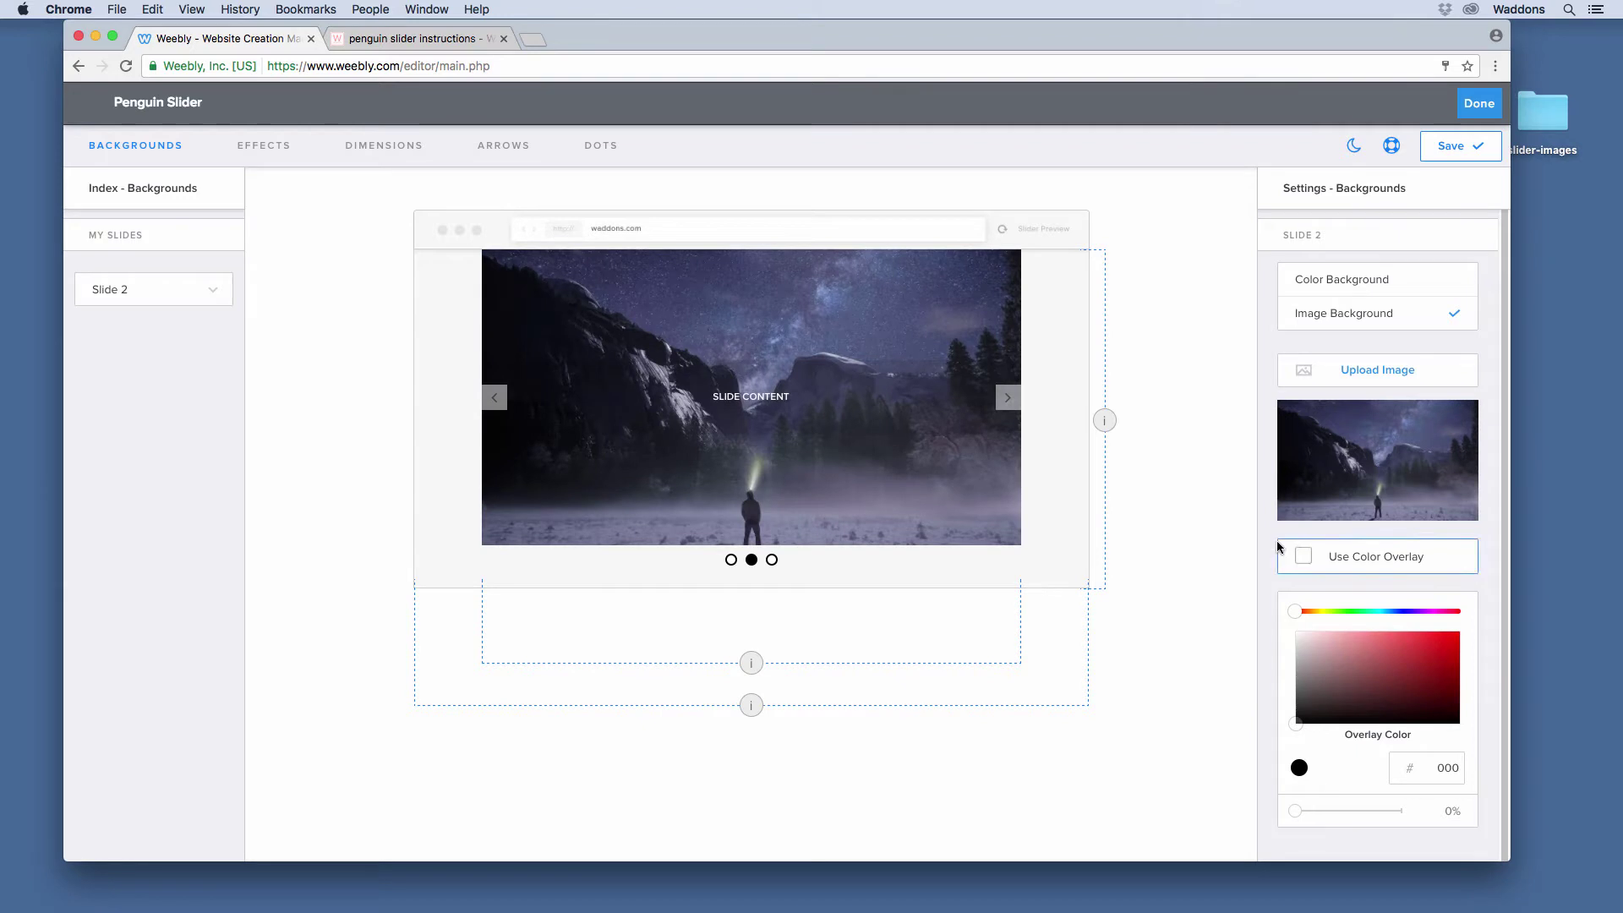
Step: Give slide 3 an image background using slider-bg-img-3.jpg
{"action": "left_click", "coordinate": [151, 290]}
{"action": "left_click", "coordinate": [149, 303]}
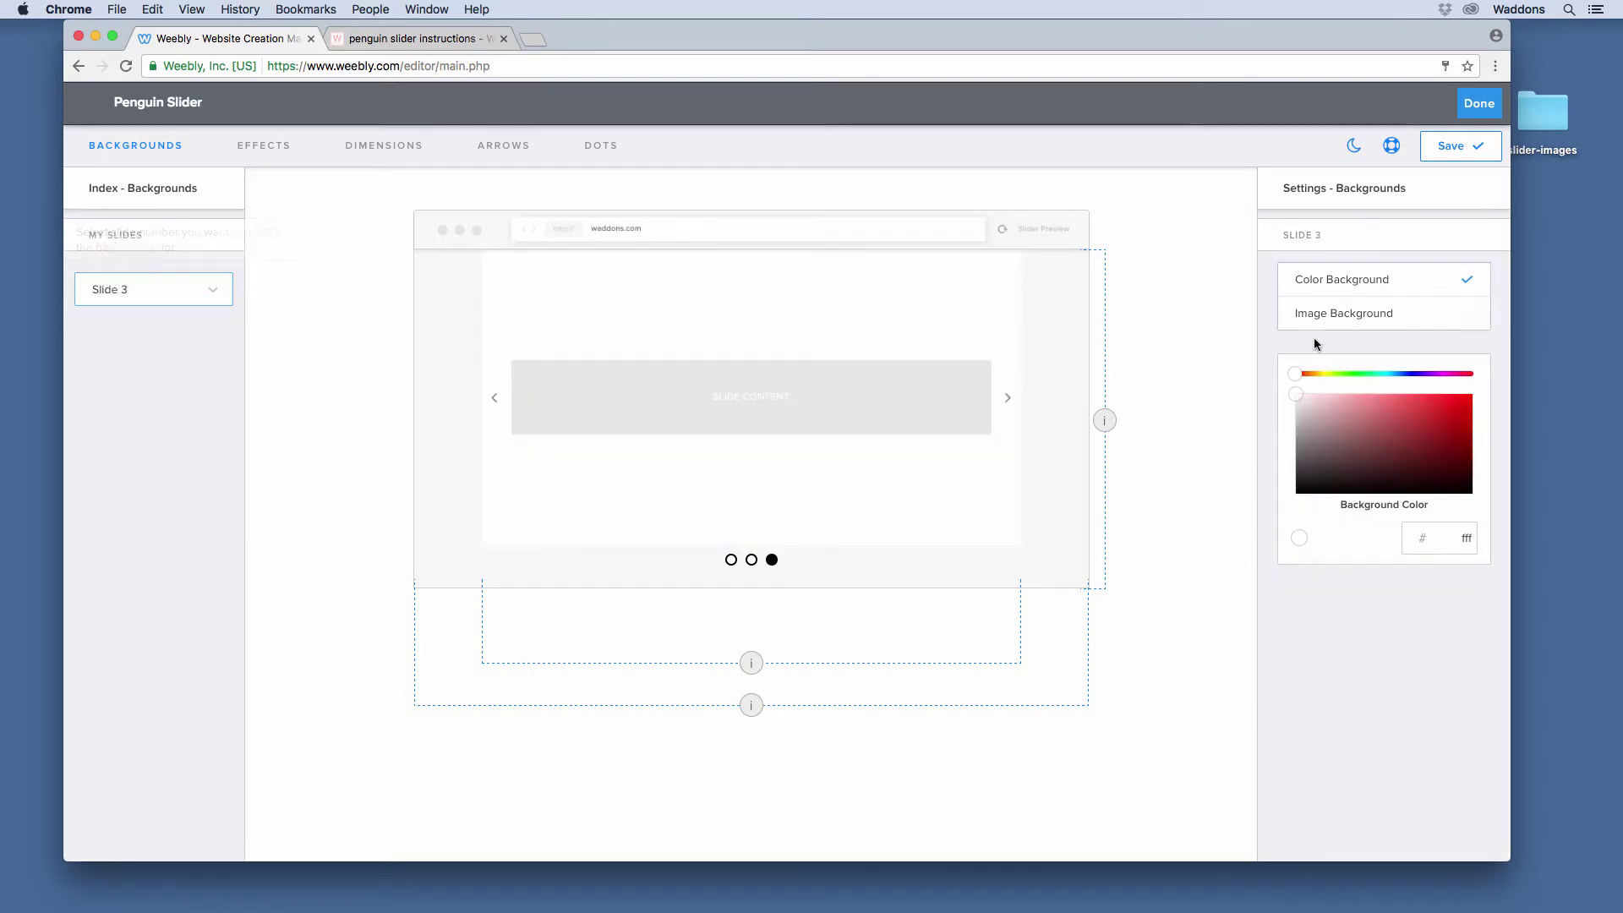
{"action": "left_click", "coordinate": [1407, 317]}
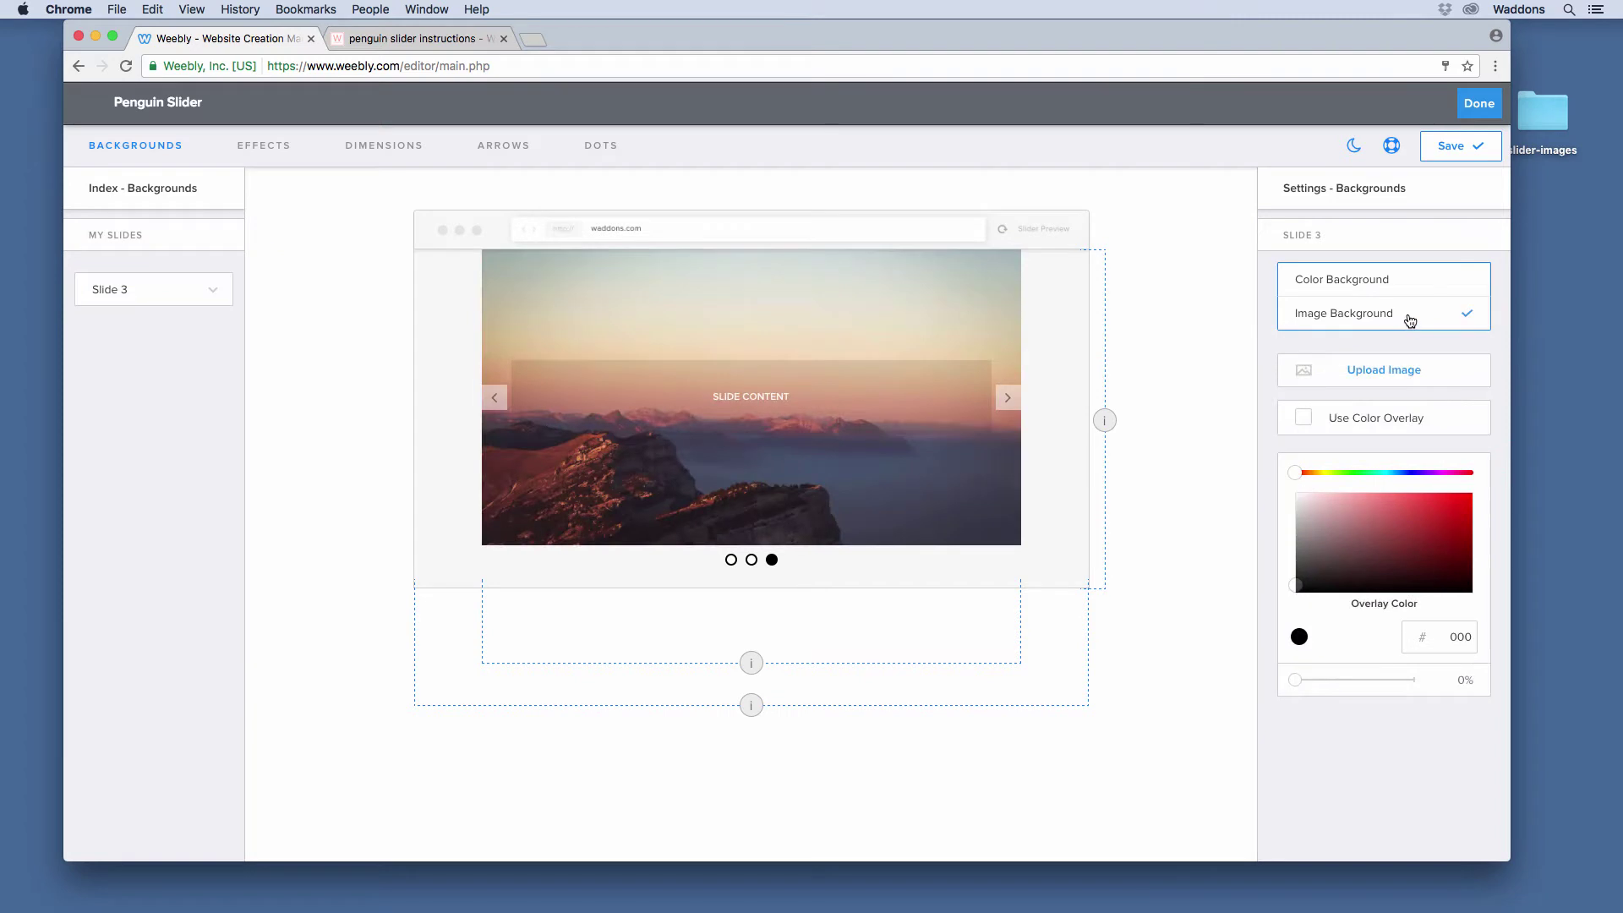
{"action": "left_click", "coordinate": [1367, 382]}
{"action": "left_click", "coordinate": [693, 153]}
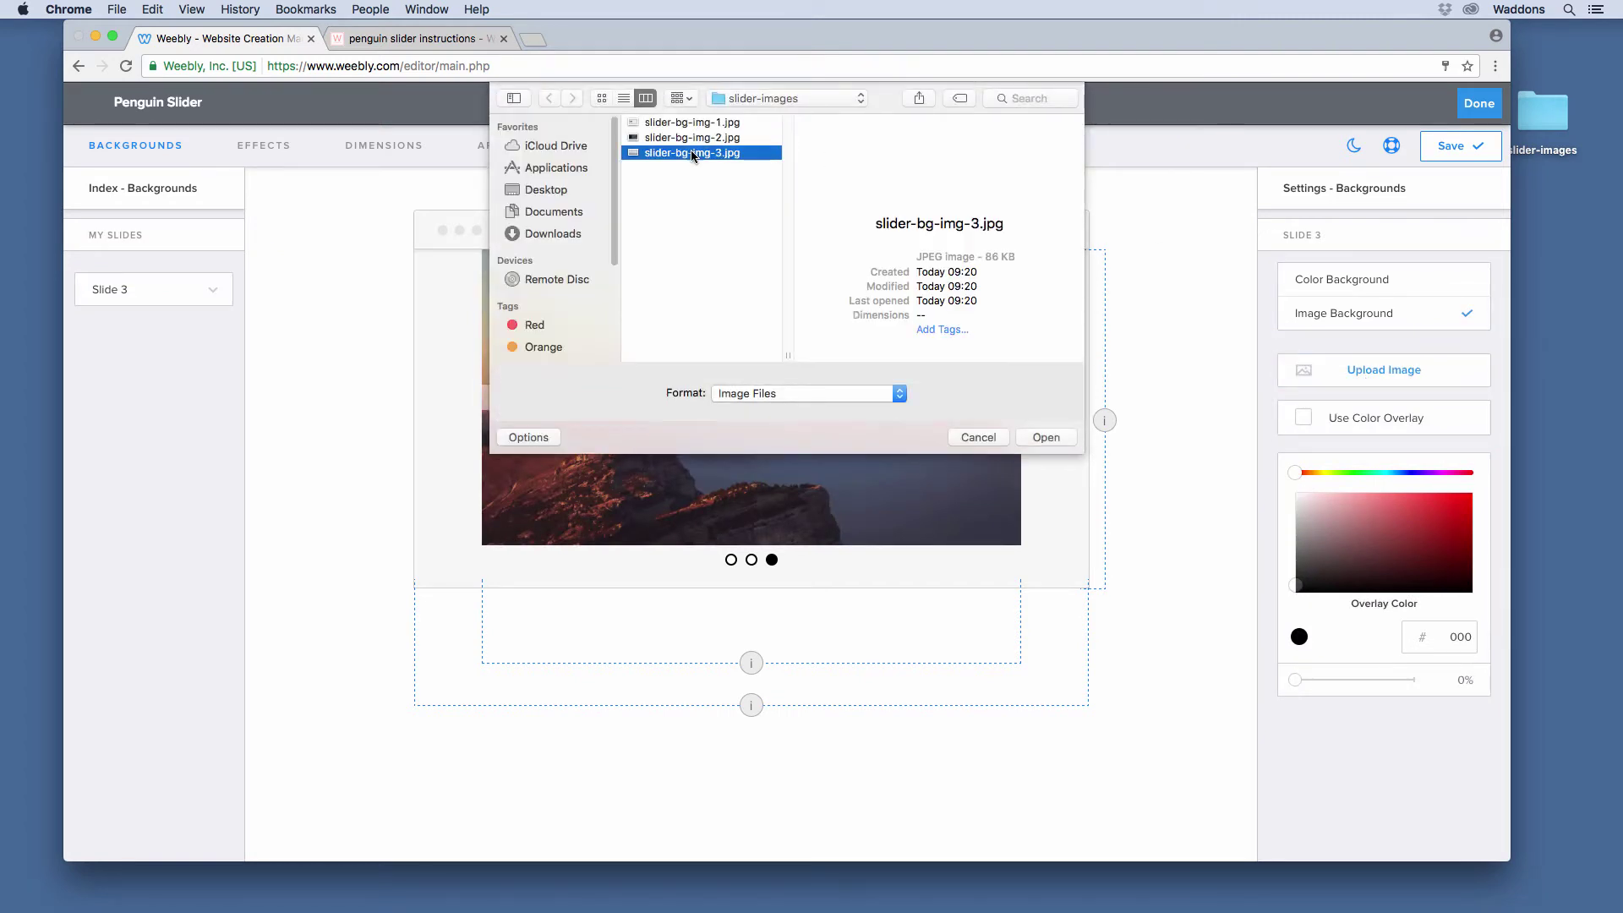
{"action": "double_click", "coordinate": [693, 154]}
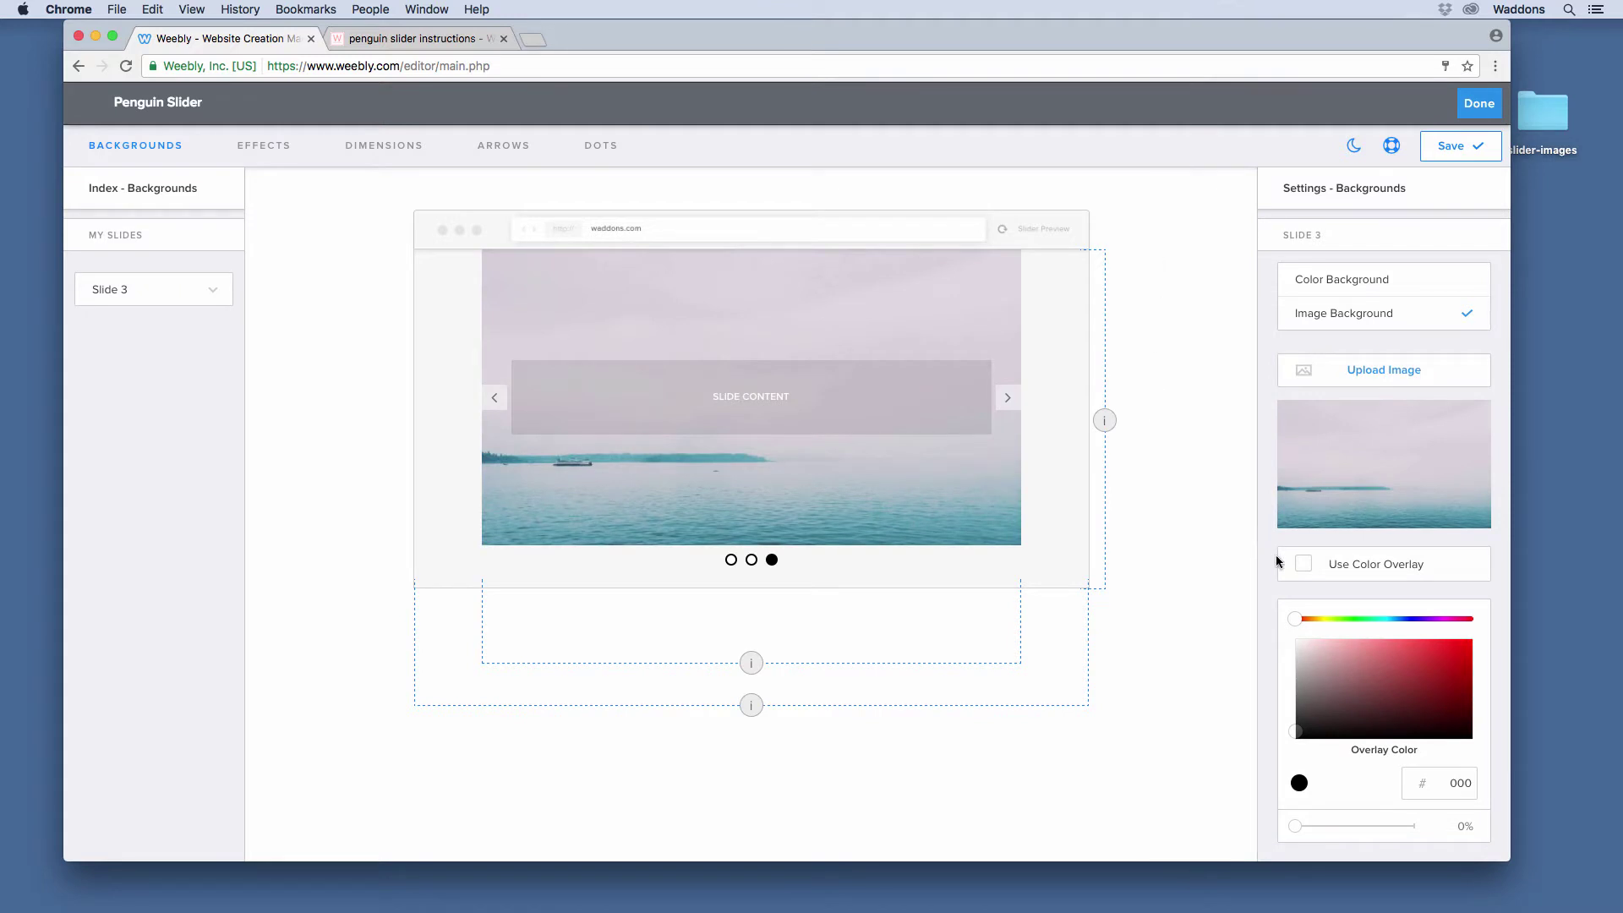
Step: Apply a pale pink colour overlay at 33% to slide 3, and save and close the slider dashboard
{"action": "left_click", "coordinate": [1303, 563]}
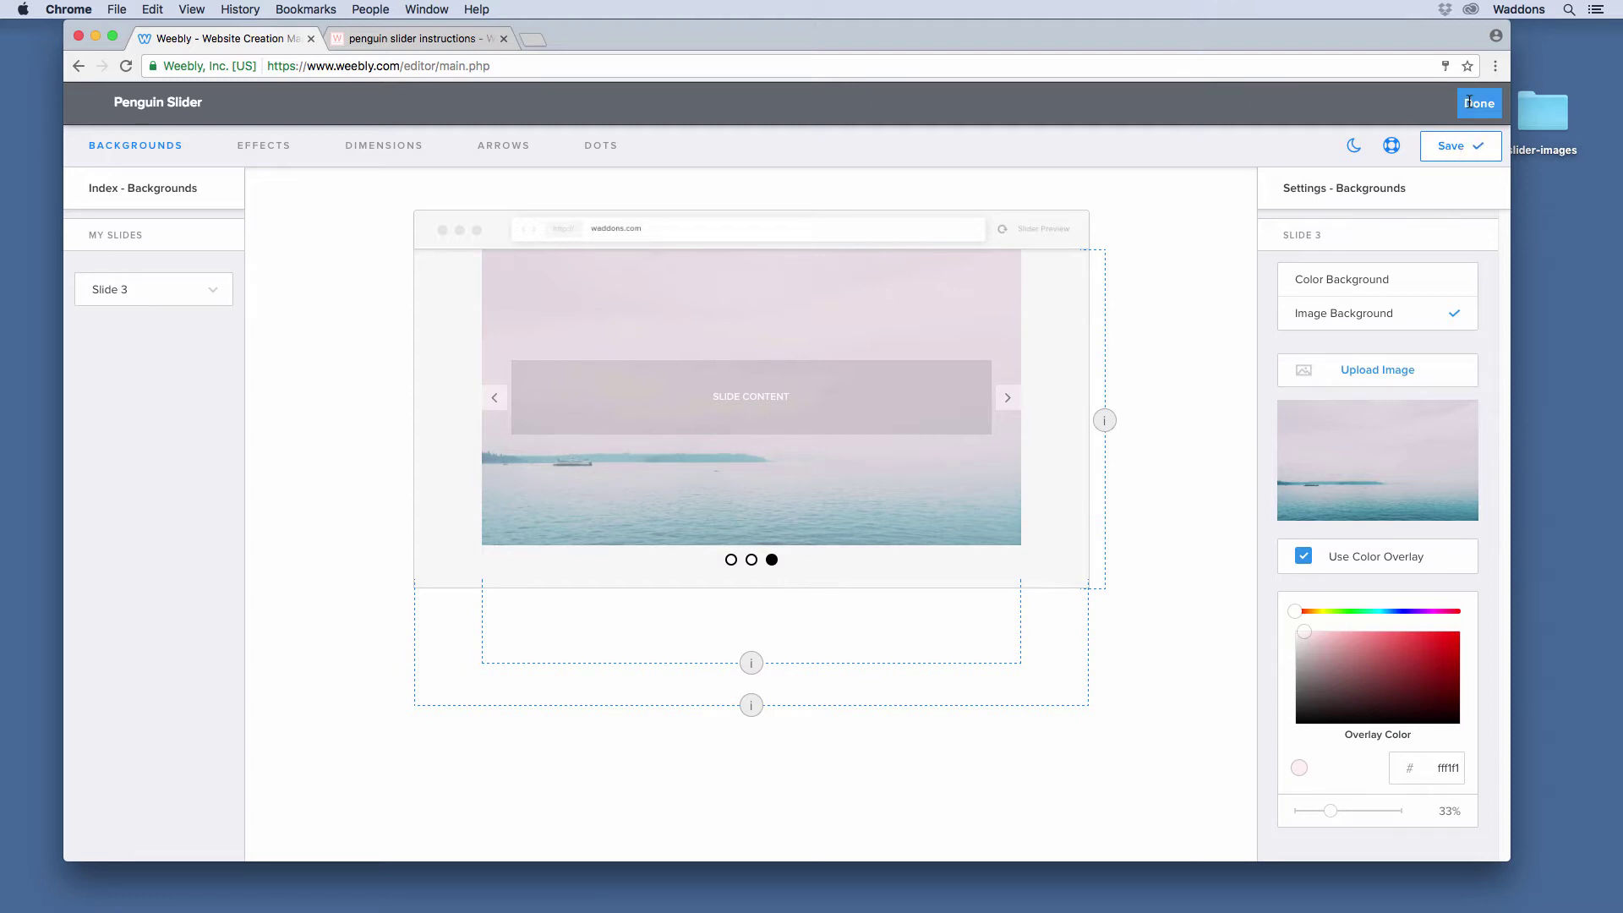
{"action": "left_click", "coordinate": [1451, 149]}
{"action": "left_click", "coordinate": [1480, 104]}
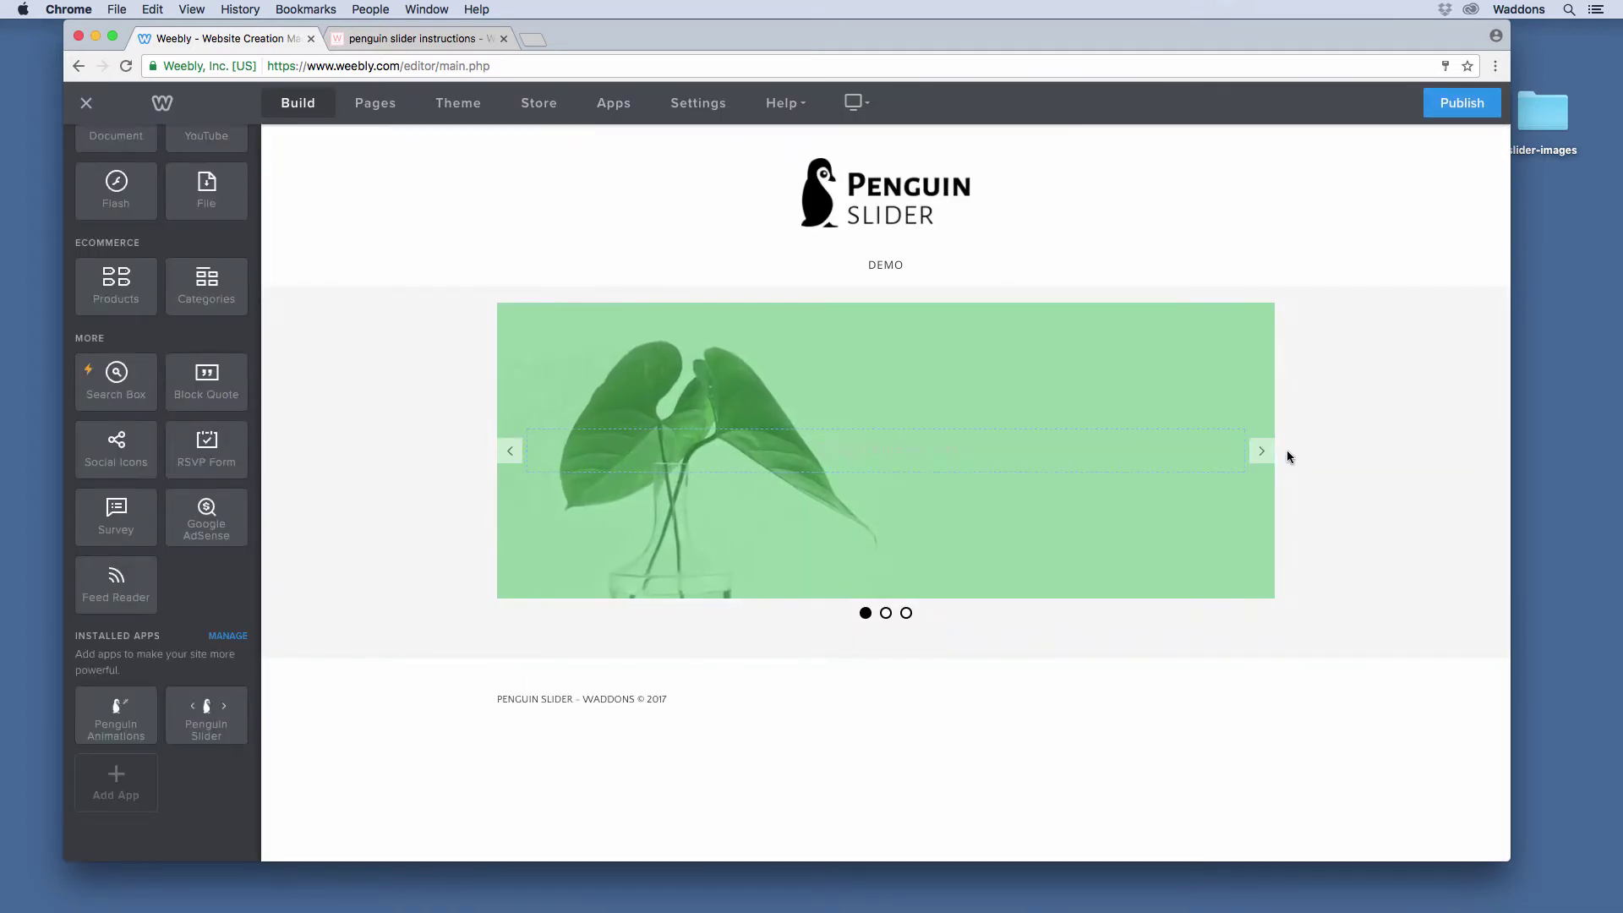
Step: Preview the second and third slides on the page and check the slider element's settings
{"action": "left_click", "coordinate": [1261, 452]}
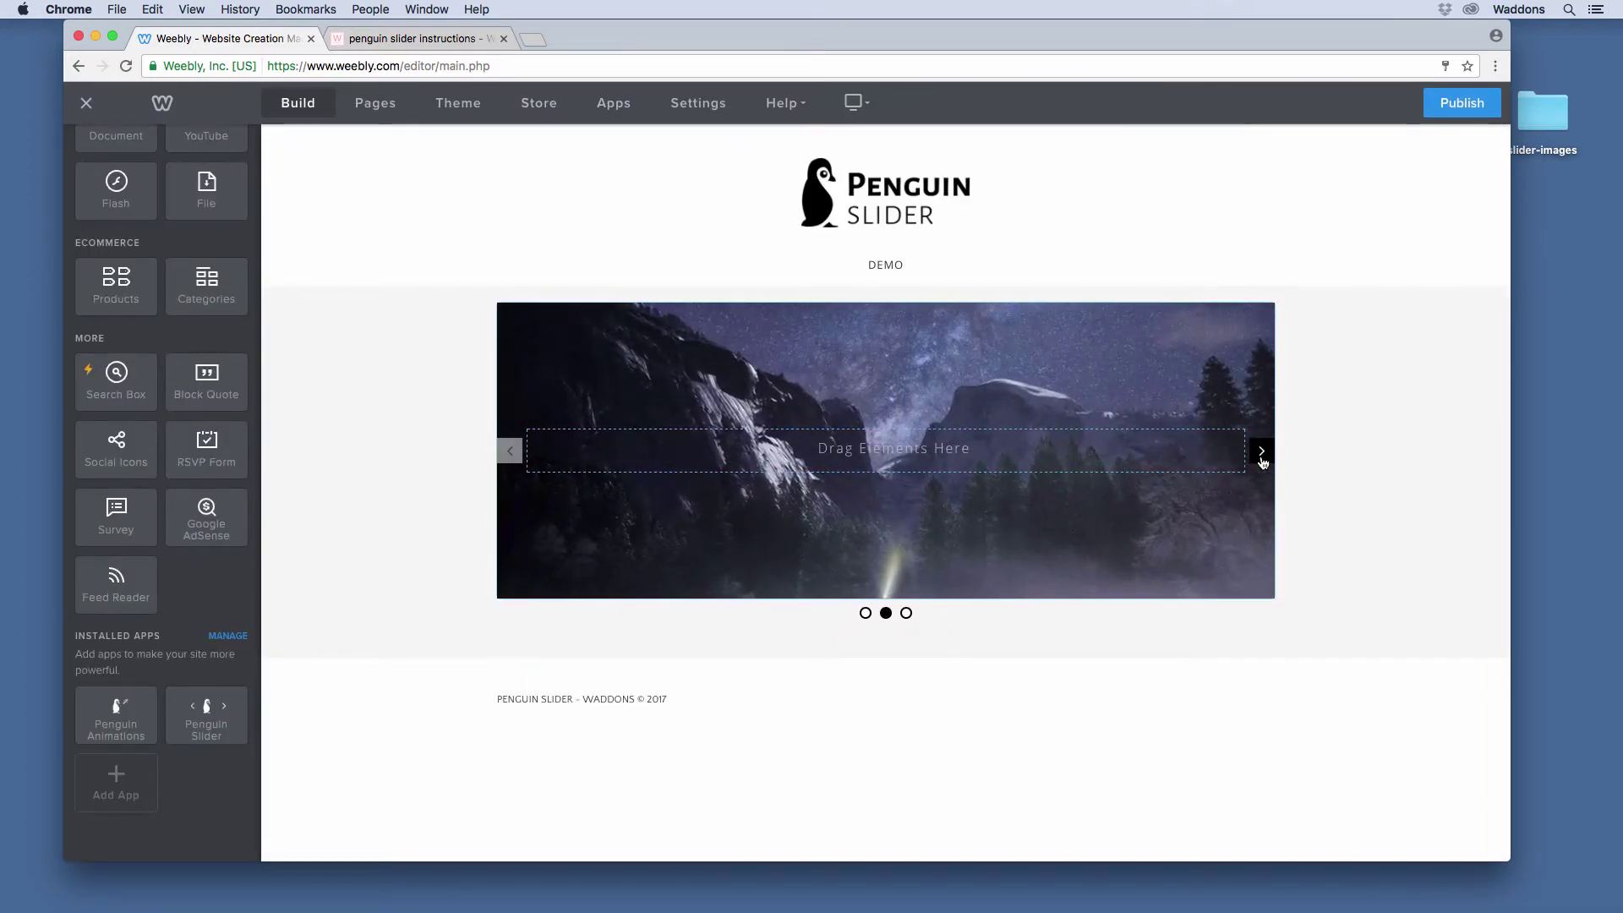
{"action": "left_click", "coordinate": [1261, 452]}
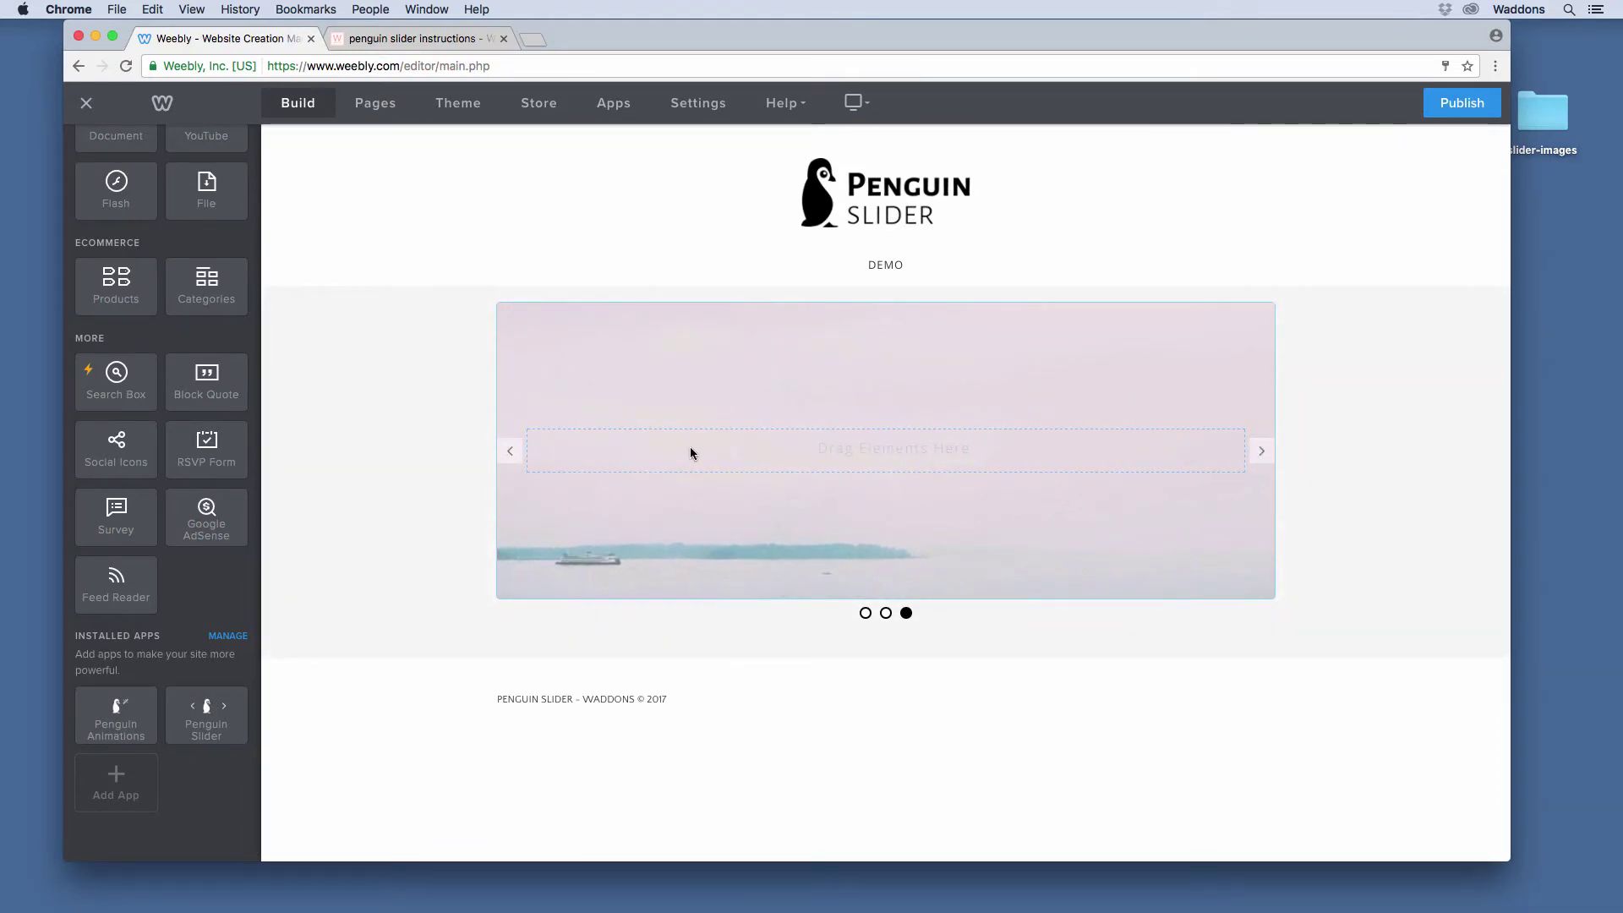
{"action": "left_click", "coordinate": [659, 330]}
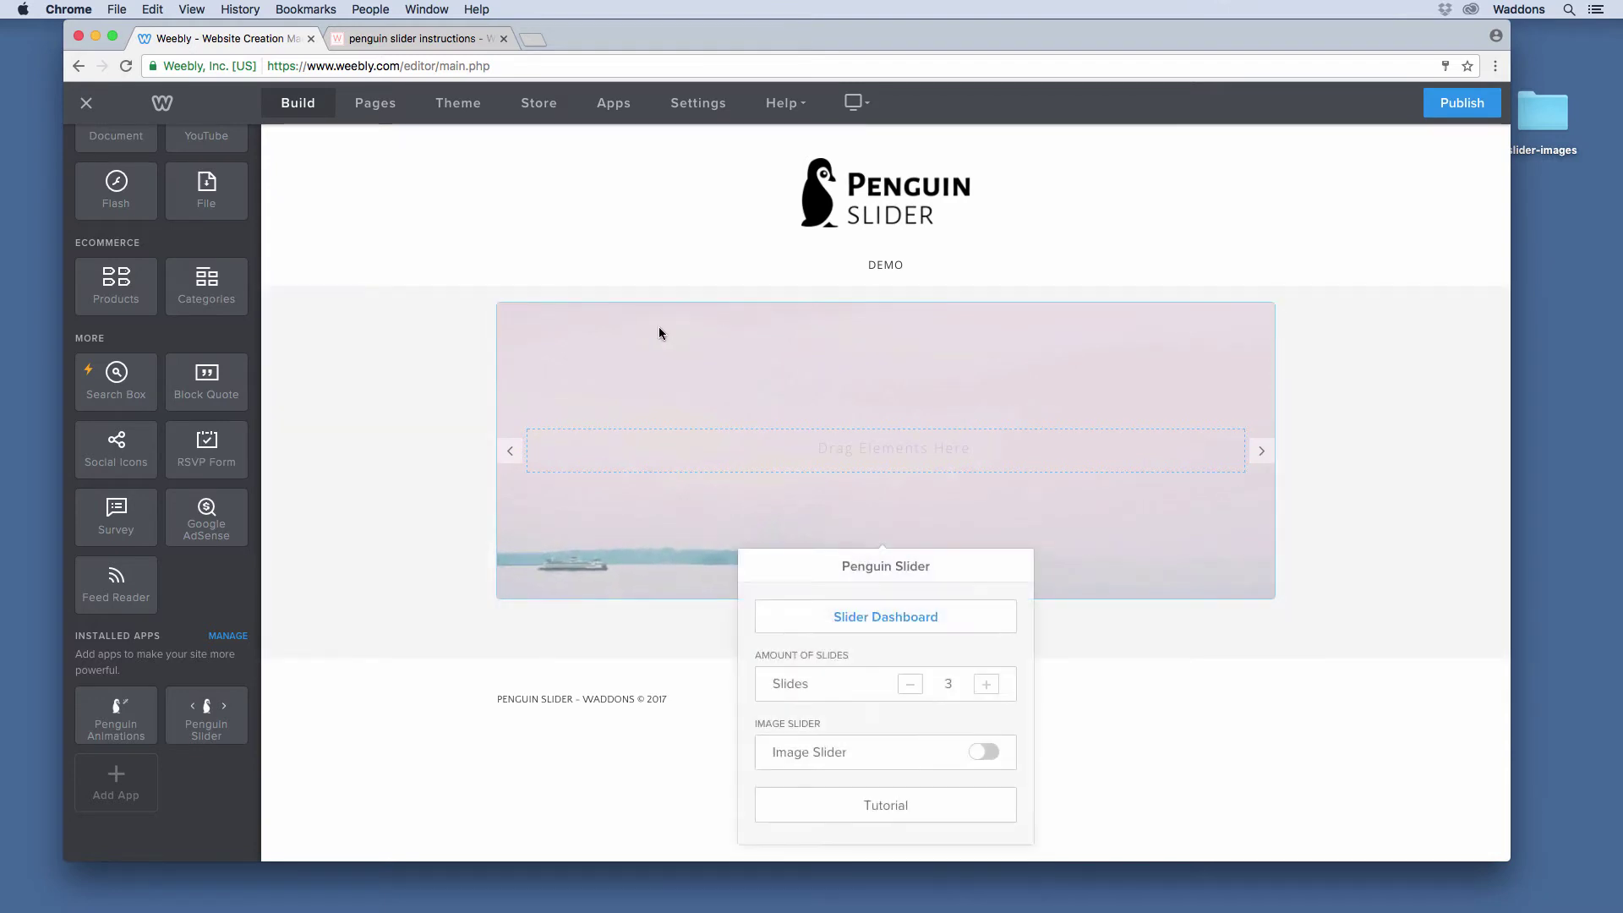
{"action": "left_click", "coordinate": [460, 367]}
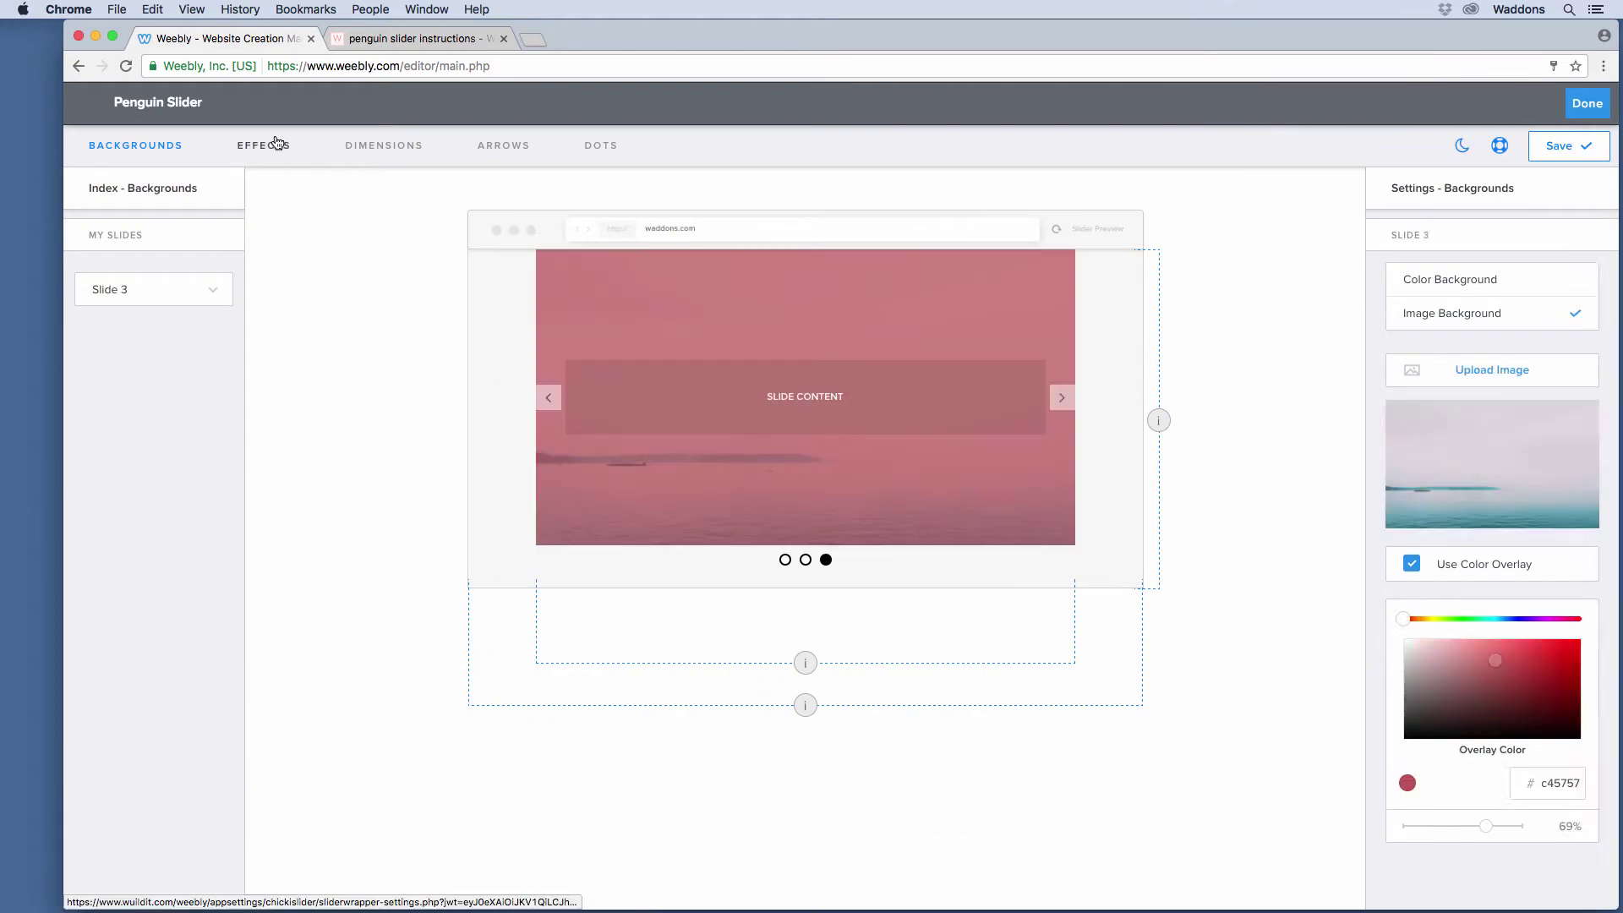
Step: Examine the slider's effects settings, including the slide transition effect options and the explanations for transition effect and speed
{"action": "left_click", "coordinate": [264, 146]}
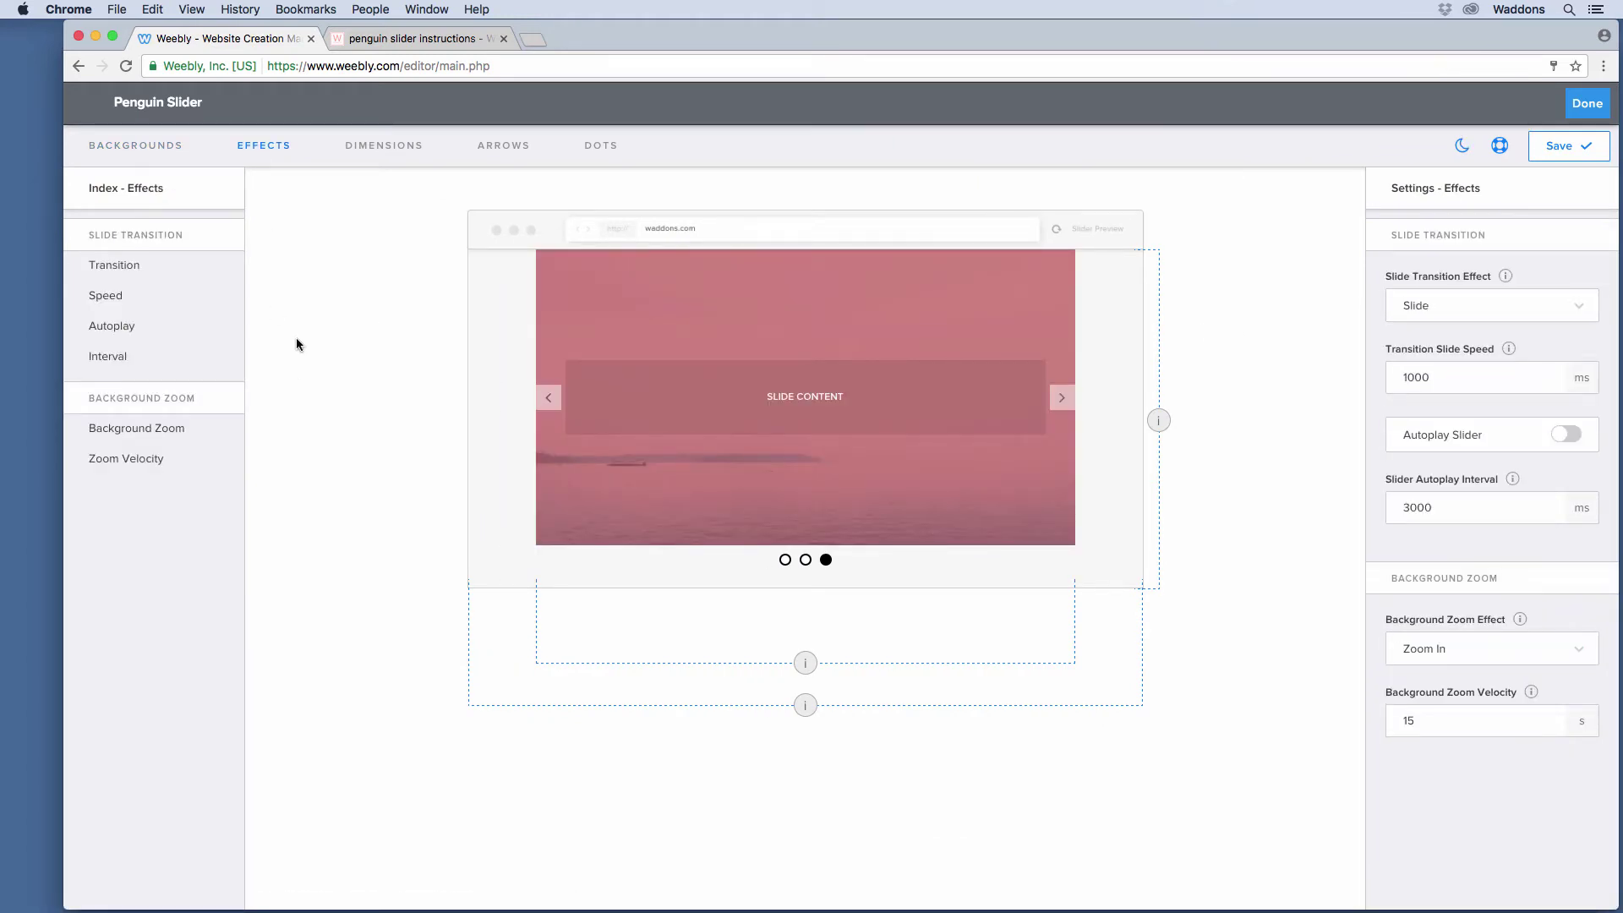
{"action": "mouse_move", "coordinate": [85, 273]}
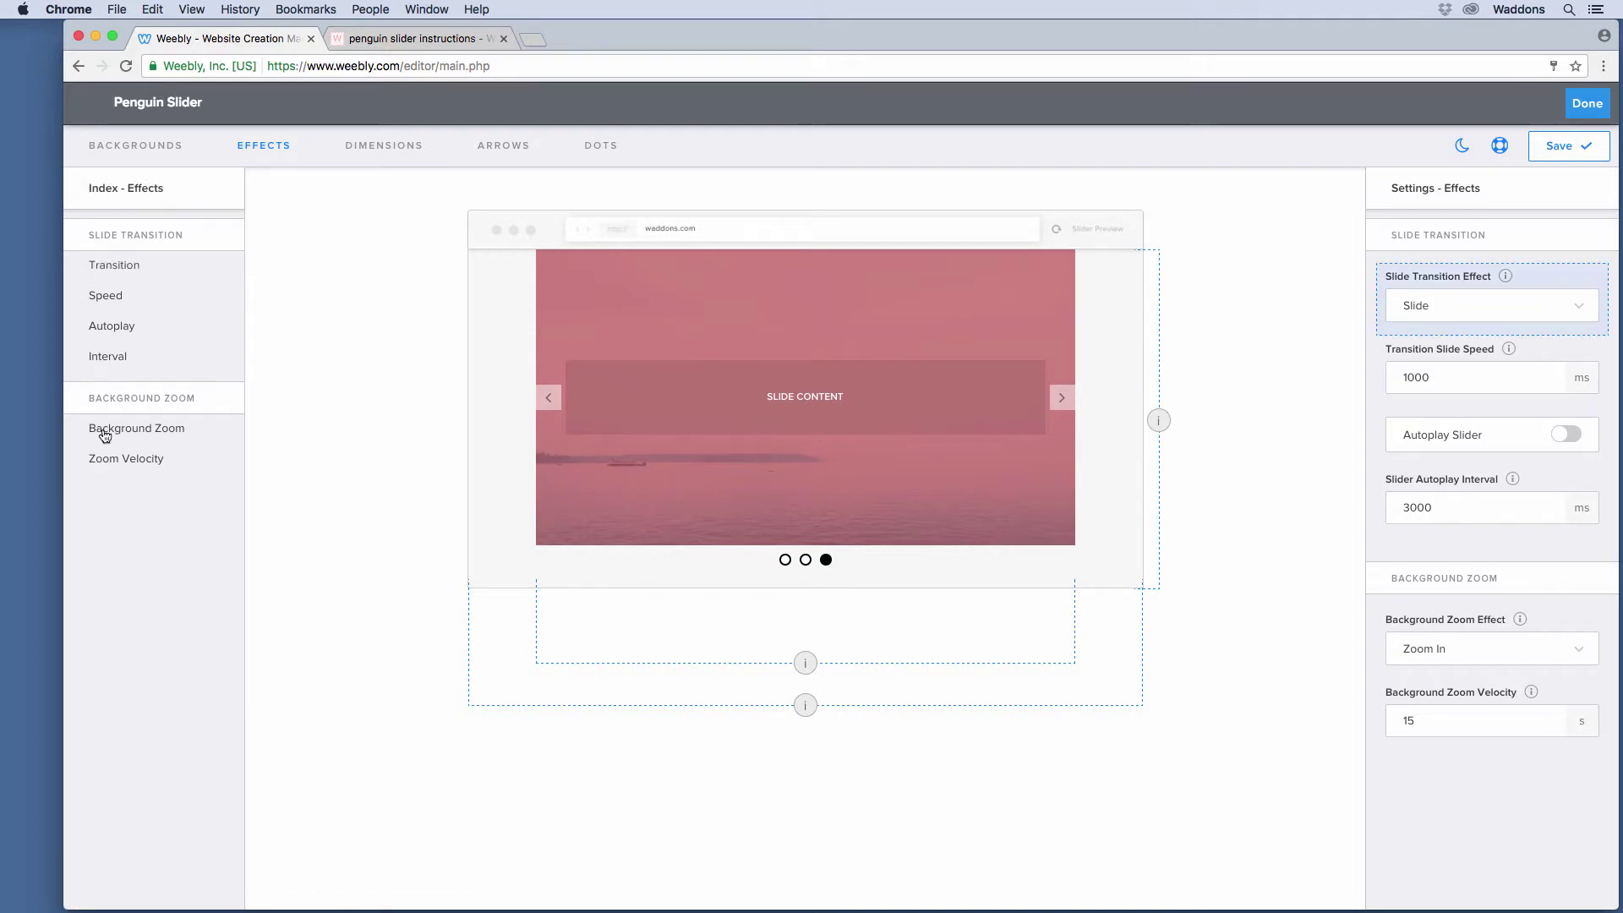
{"action": "left_click", "coordinate": [106, 296]}
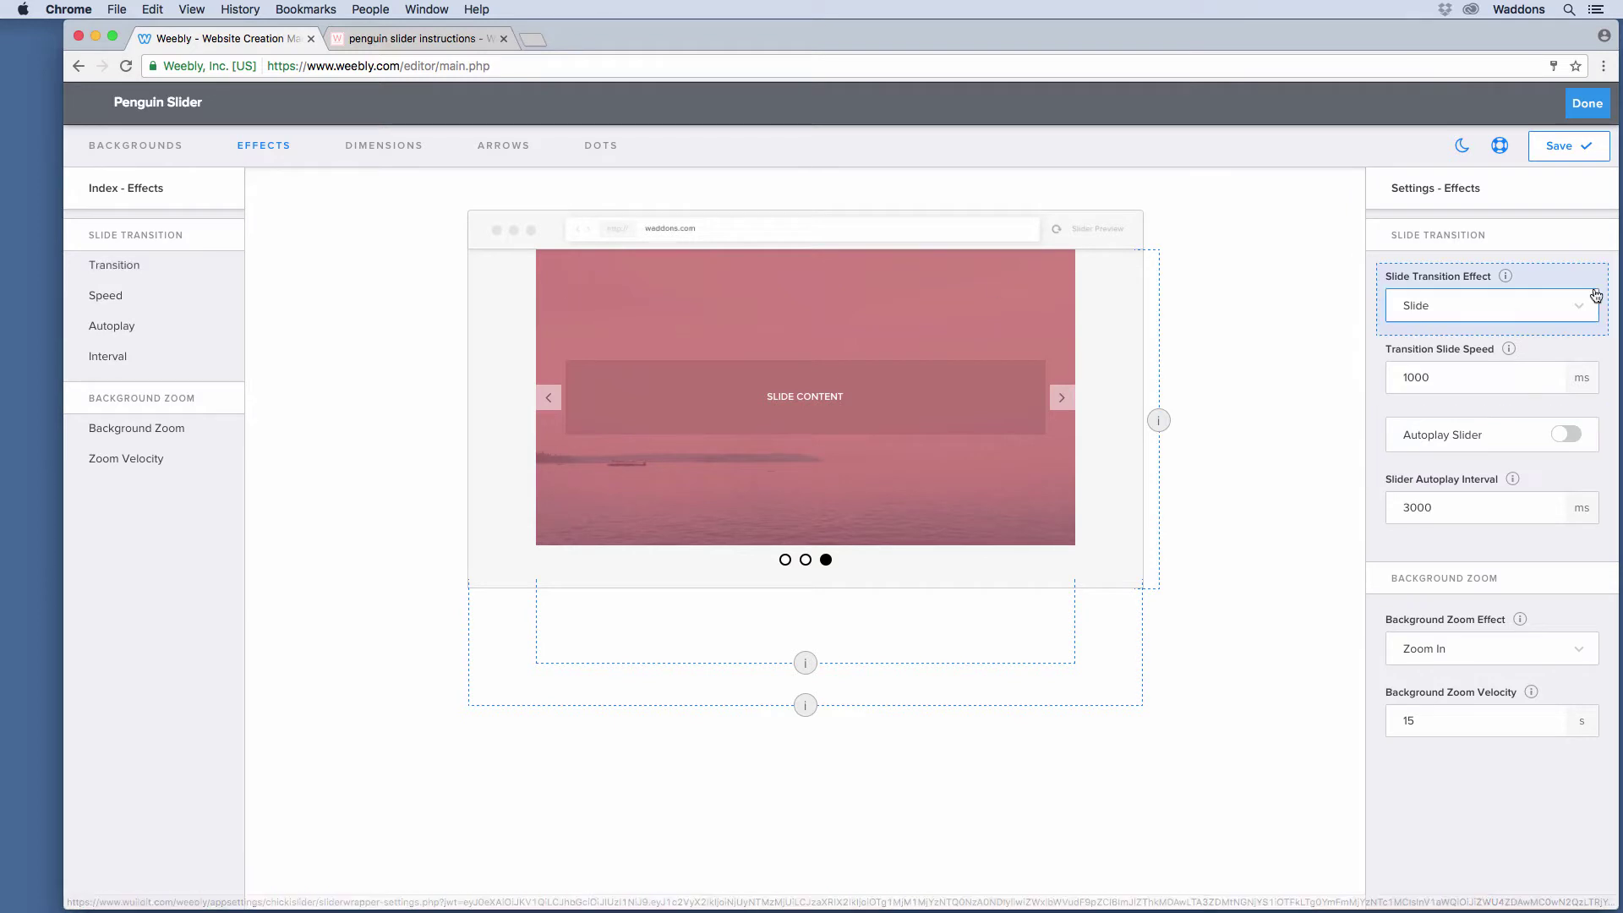
{"action": "left_click", "coordinate": [1511, 305]}
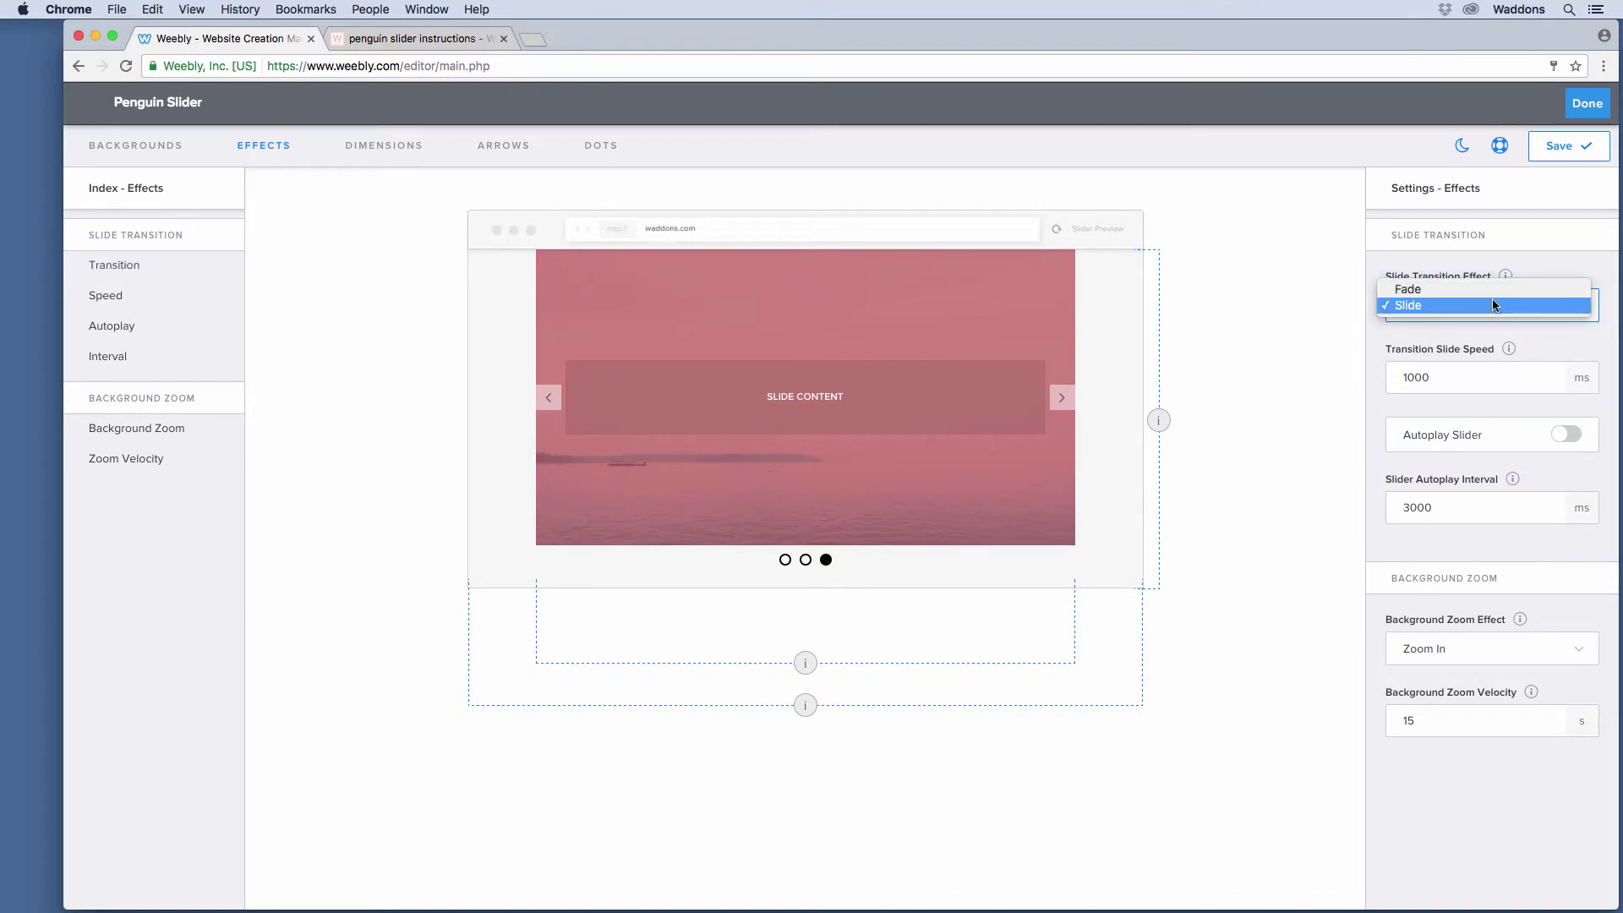
{"action": "left_click", "coordinate": [1496, 305]}
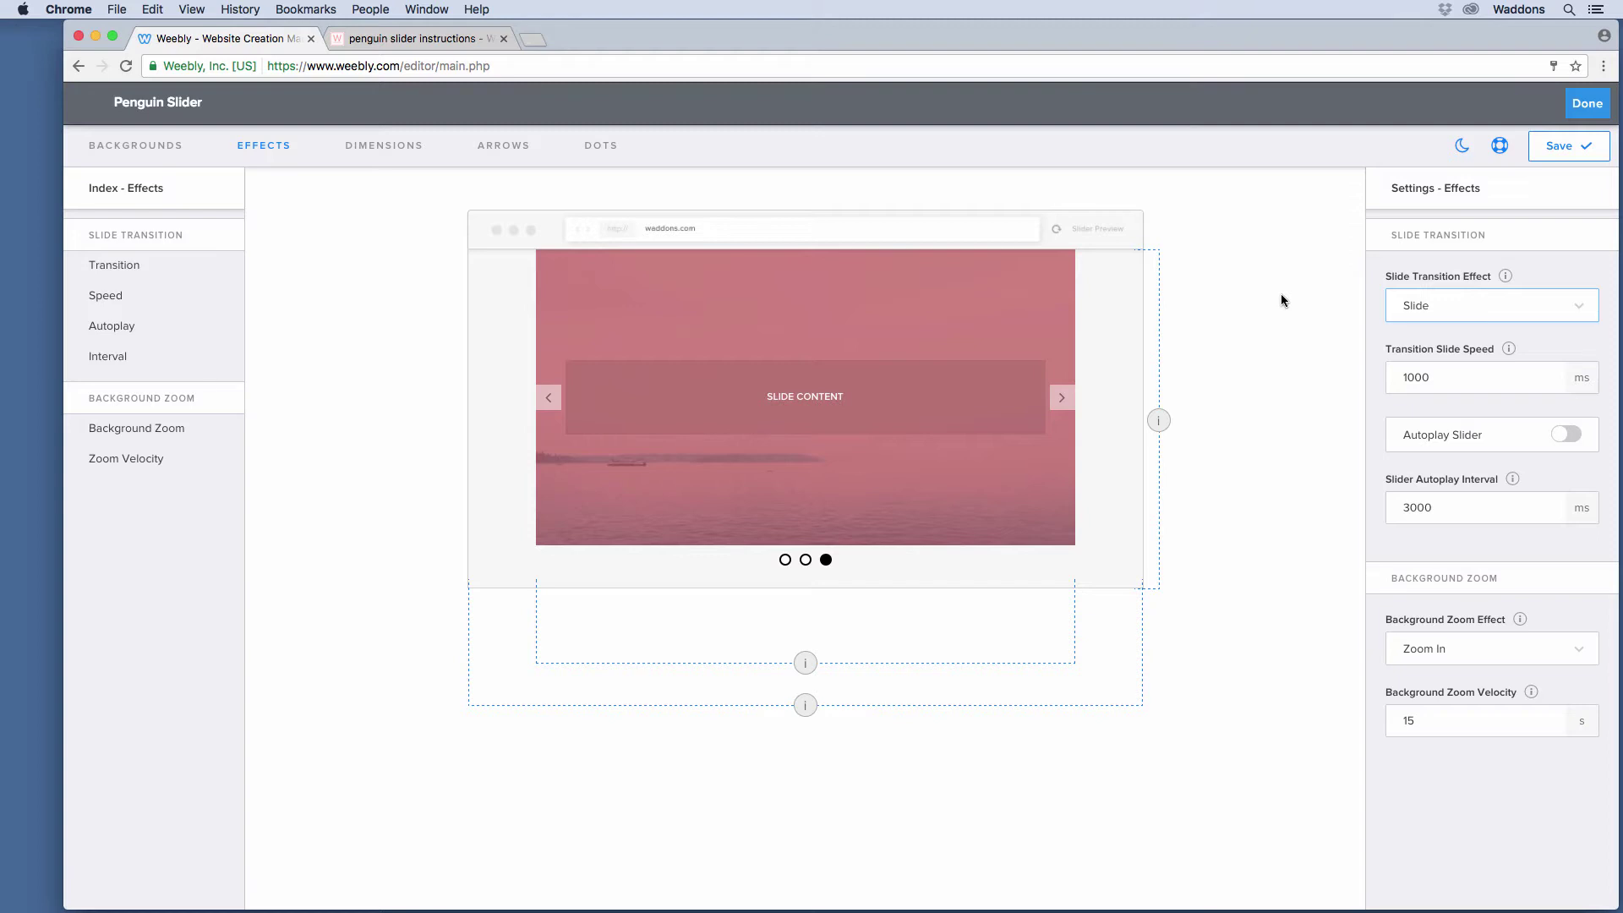
{"action": "mouse_move", "coordinate": [1508, 288]}
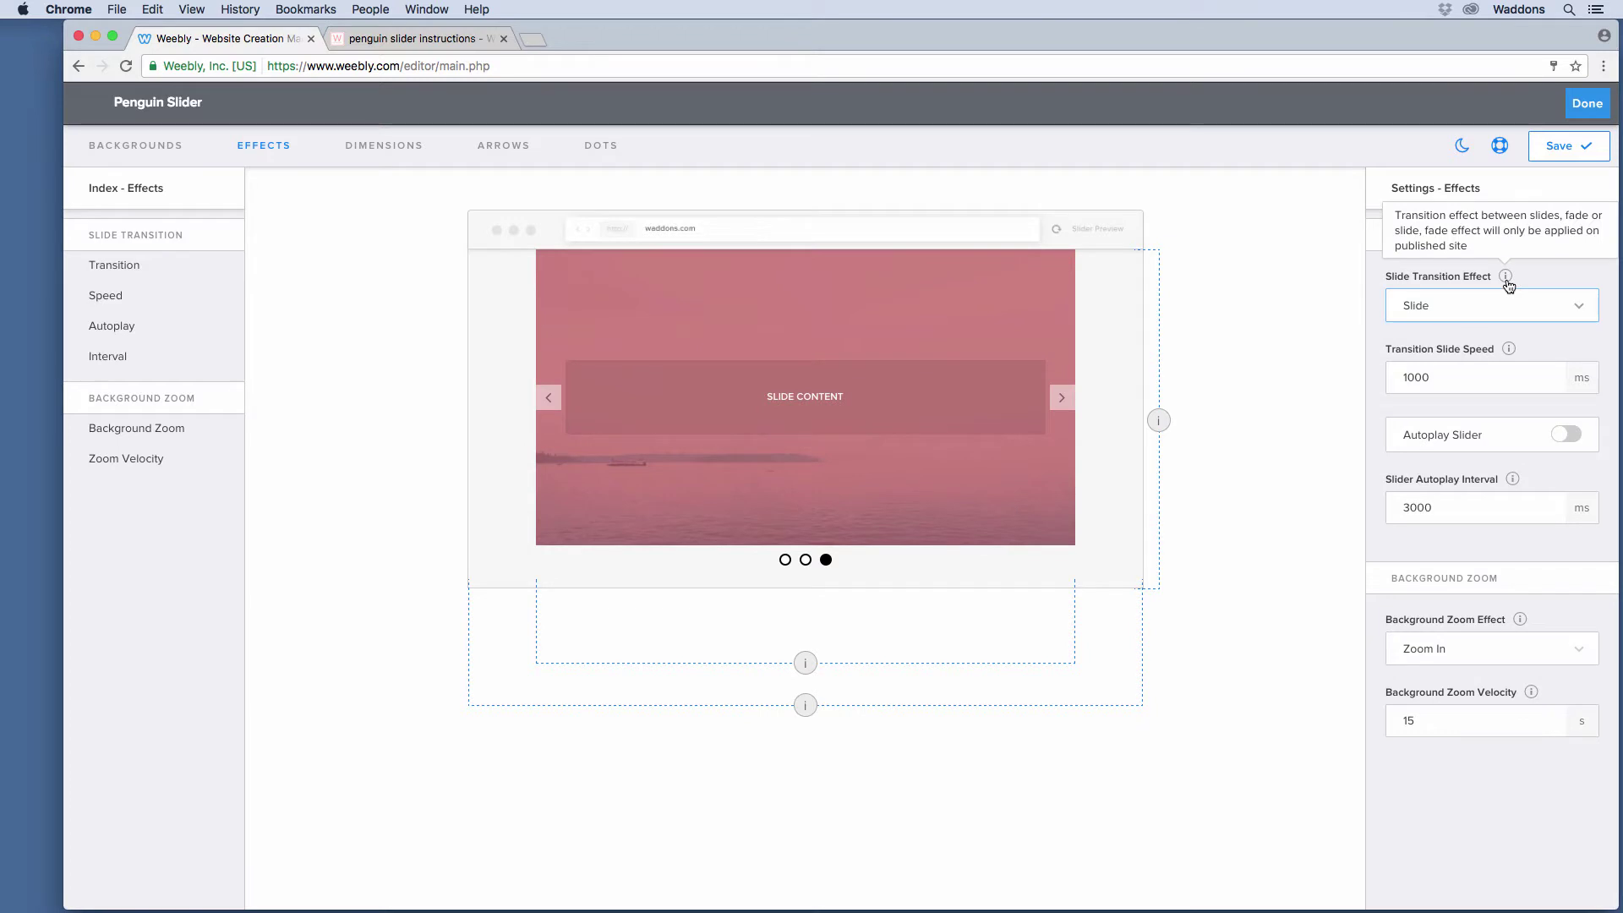
{"action": "mouse_move", "coordinate": [1511, 349]}
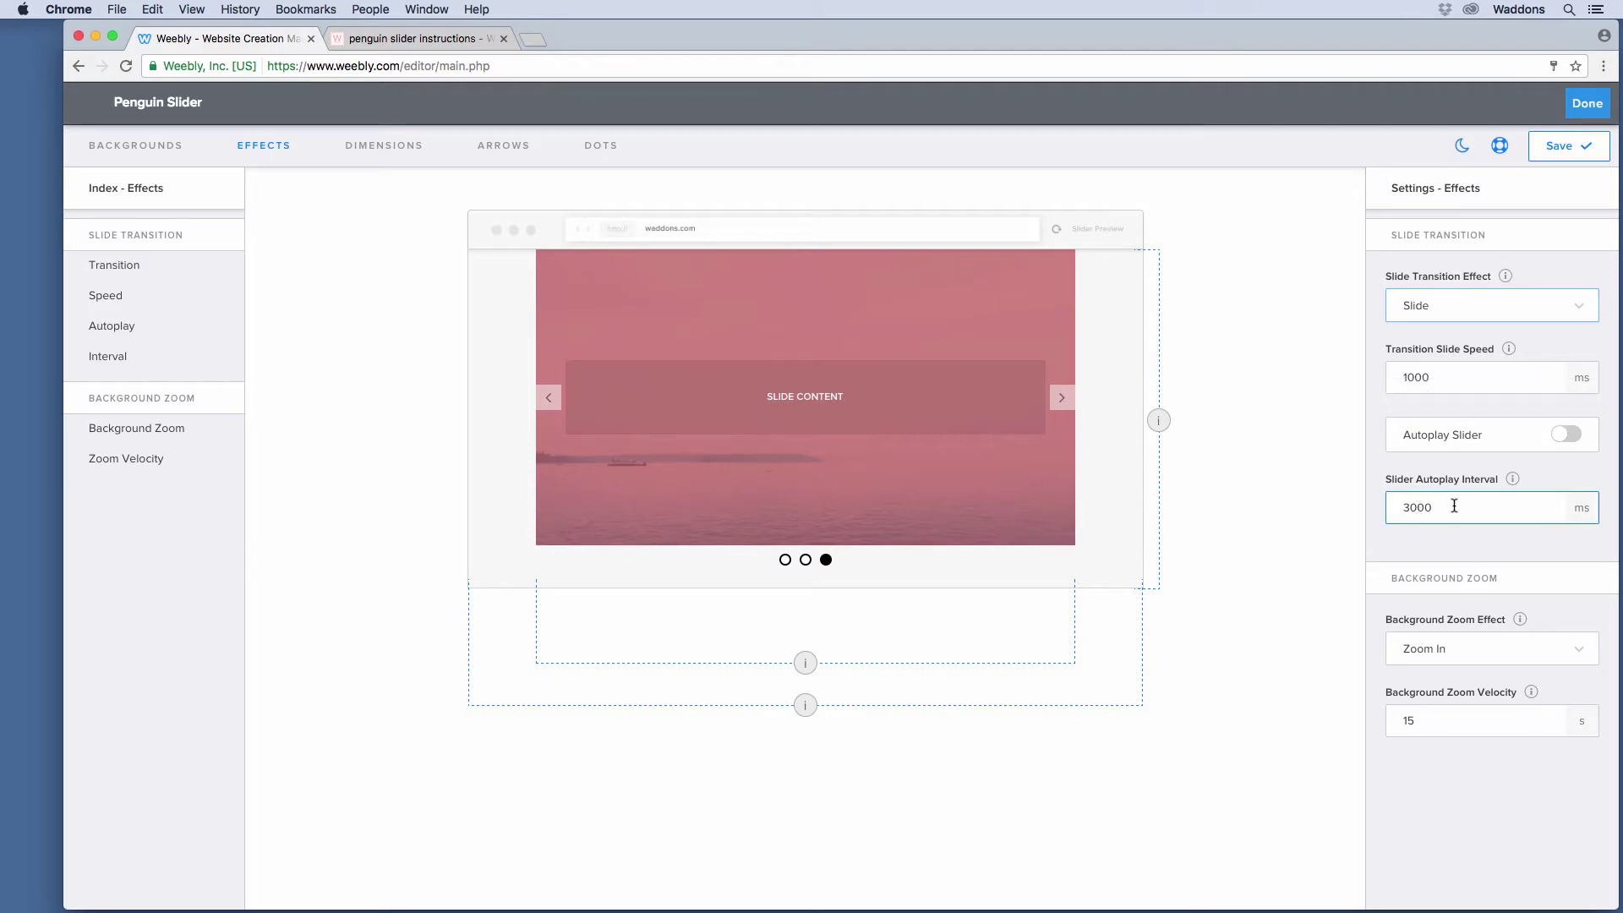
Step: Keep the background zoom effect on Zoom In and set the background zoom velocity to 45 s
{"action": "left_click", "coordinate": [1450, 657]}
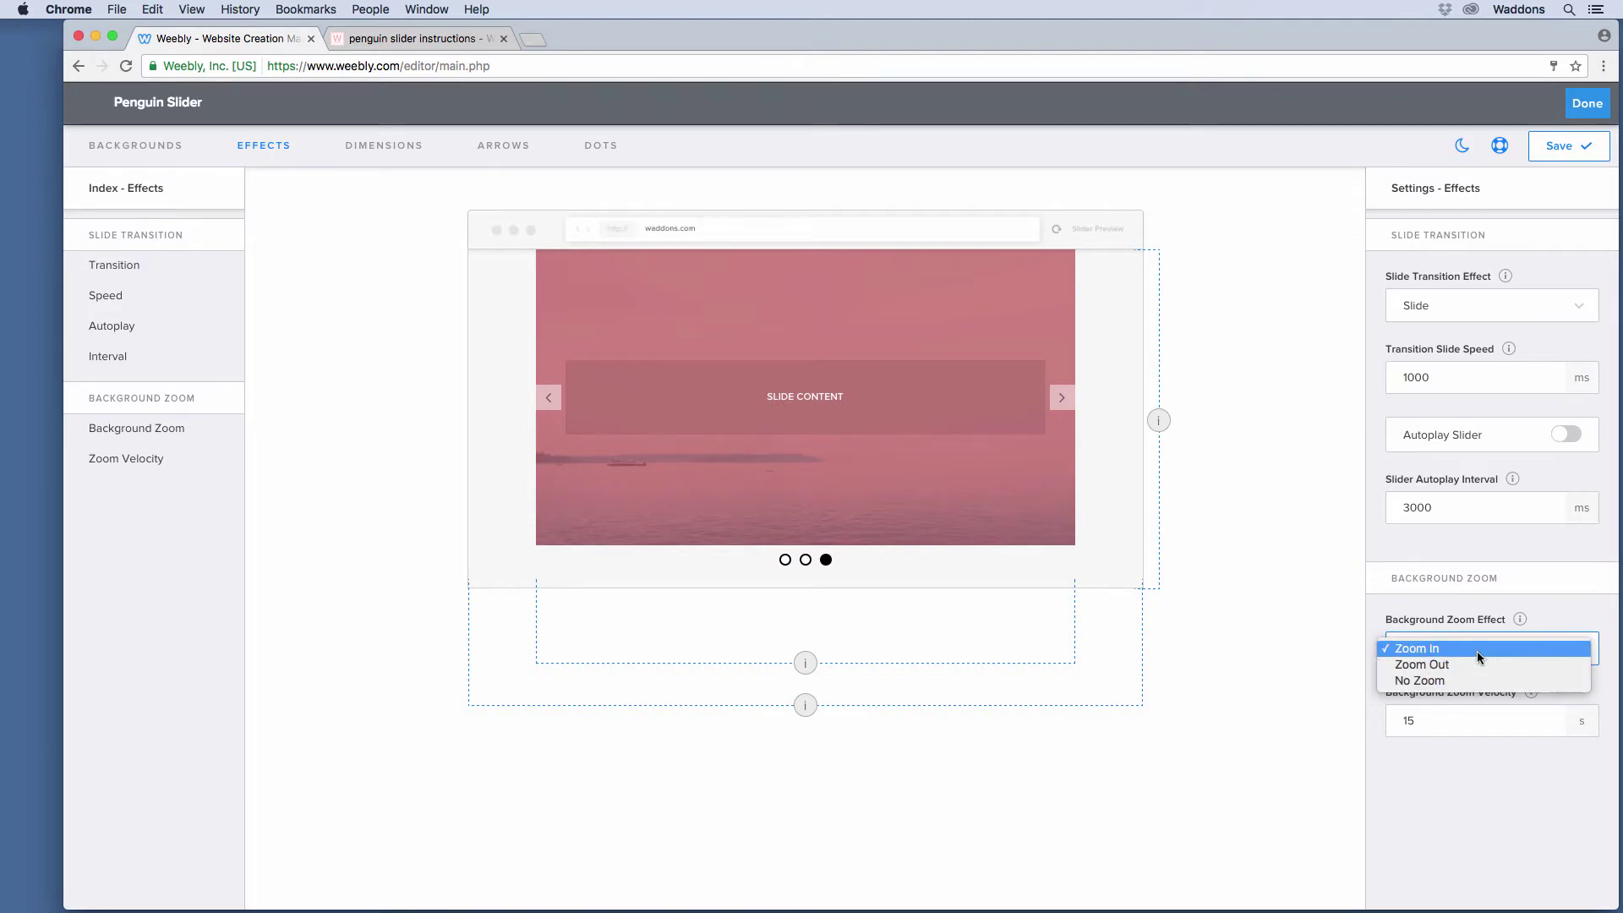
{"action": "left_click", "coordinate": [1478, 651]}
{"action": "left_click", "coordinate": [1420, 728]}
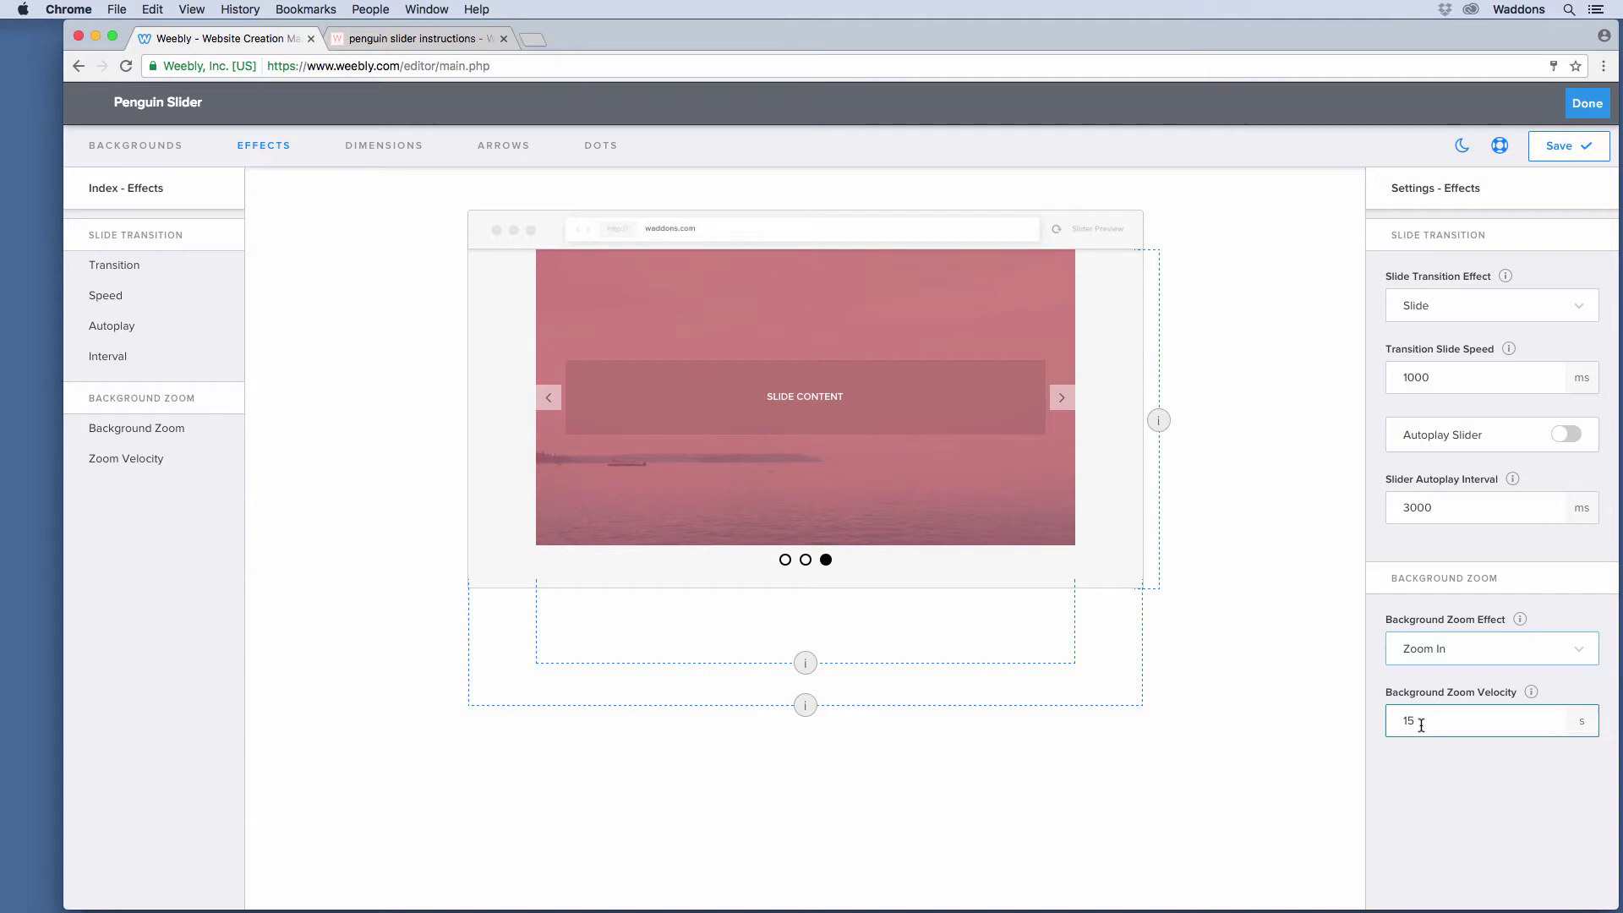
{"action": "left_click_drag", "start_coordinate": [1421, 724], "coordinate": [1358, 719]}
{"action": "type", "text": "45"}
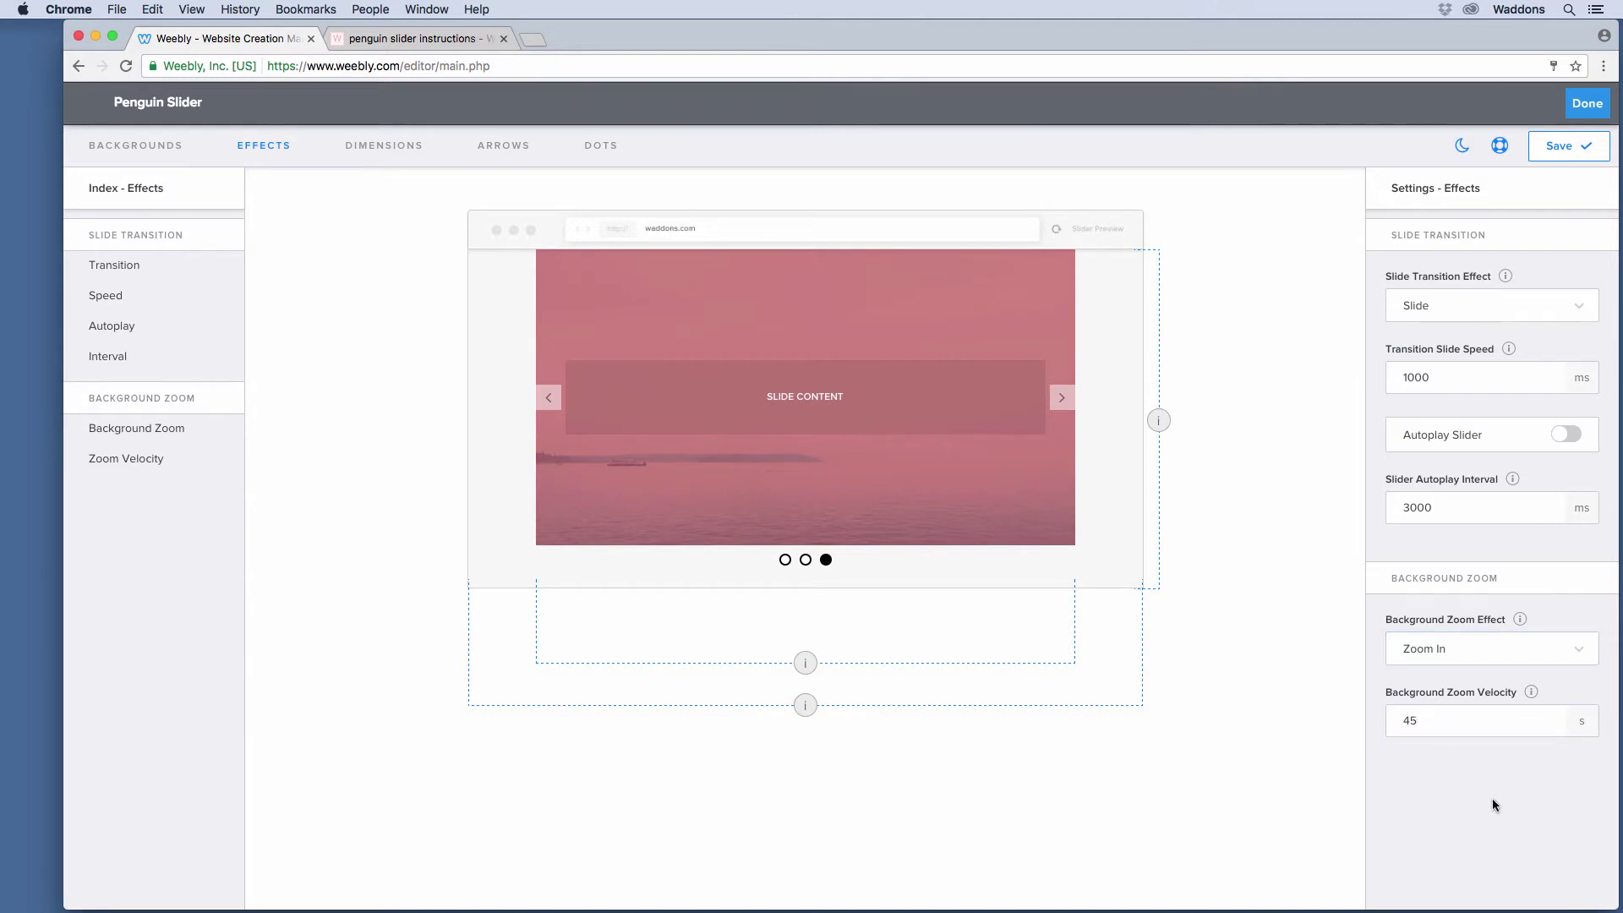
{"action": "mouse_move", "coordinate": [1526, 694]}
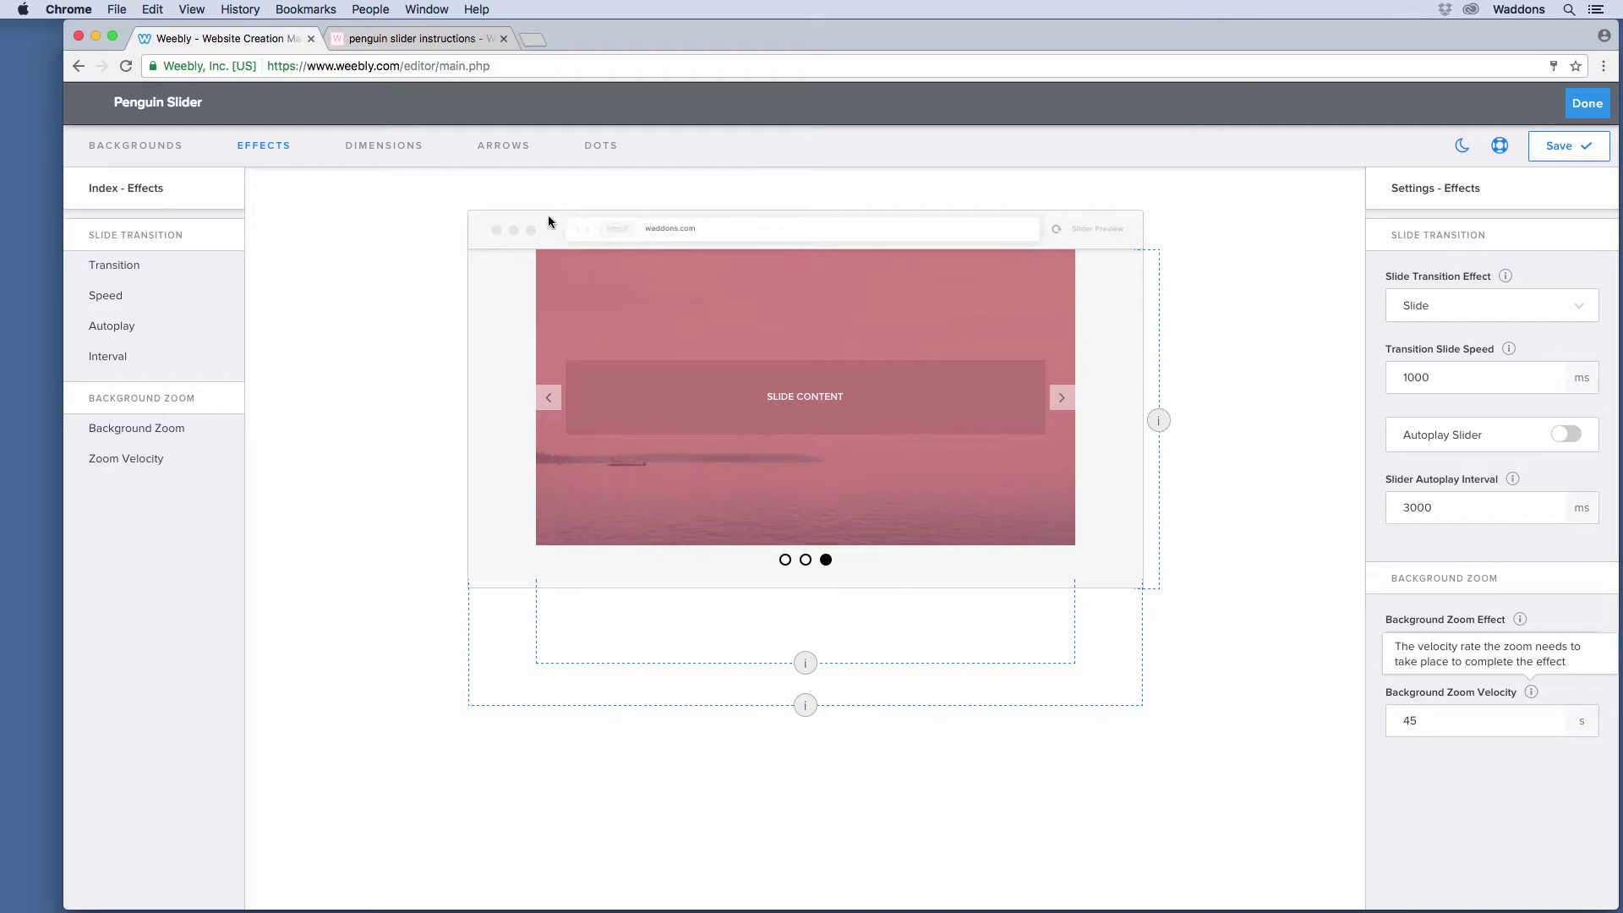
Step: Enable the full-width slider in the dimensions settings, and try the window height option before turning it off again
{"action": "left_click", "coordinate": [373, 149]}
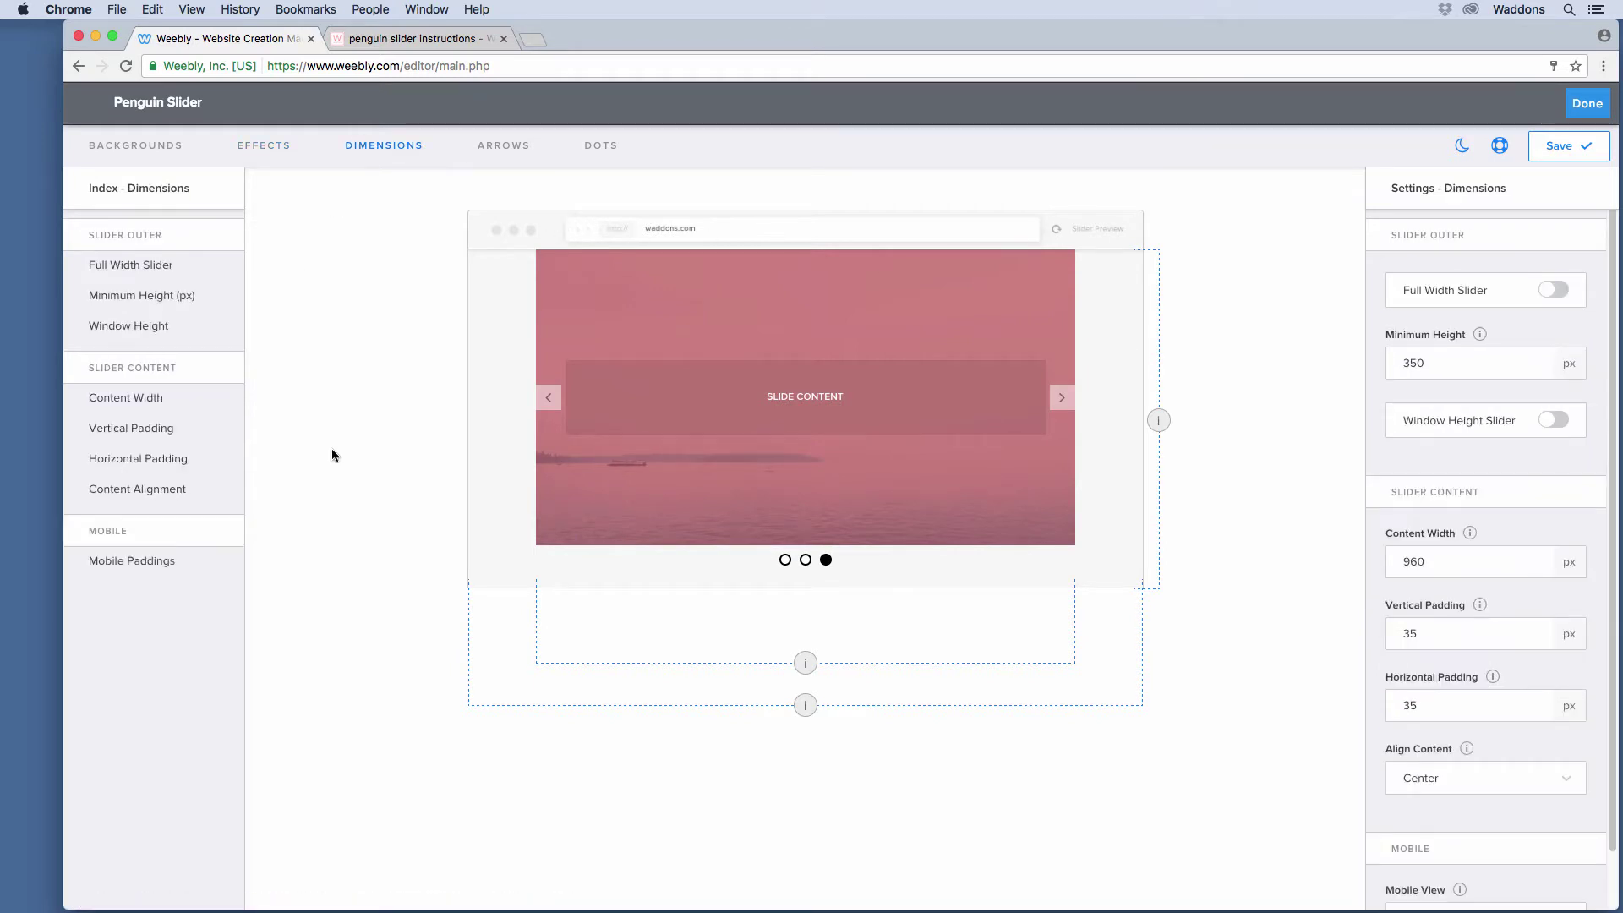
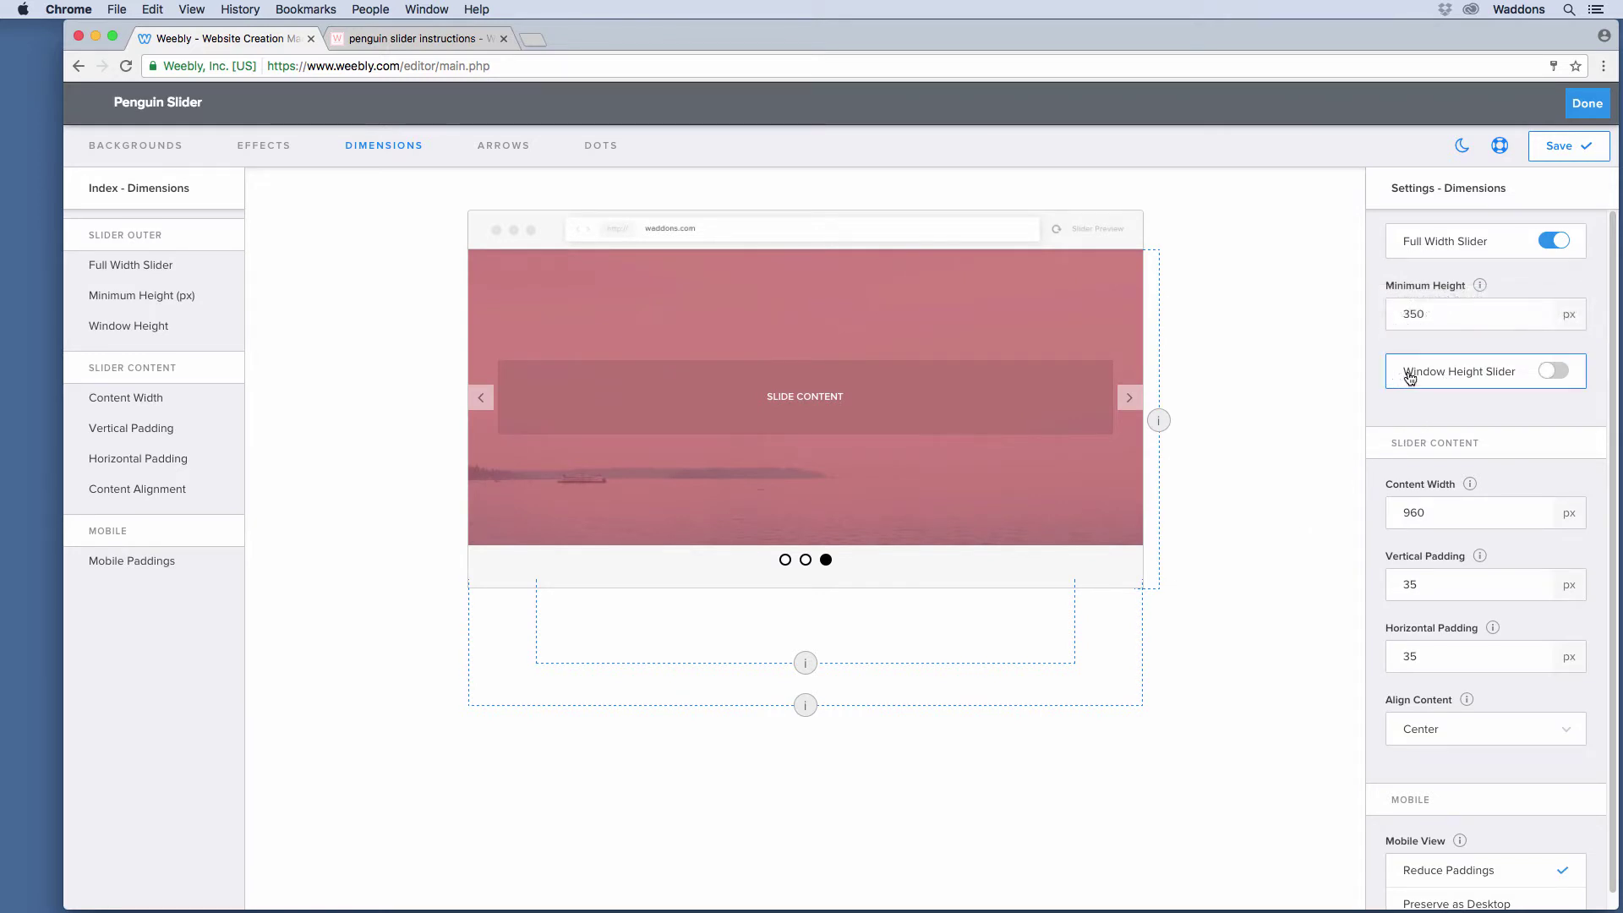
{"action": "left_click", "coordinate": [1405, 377]}
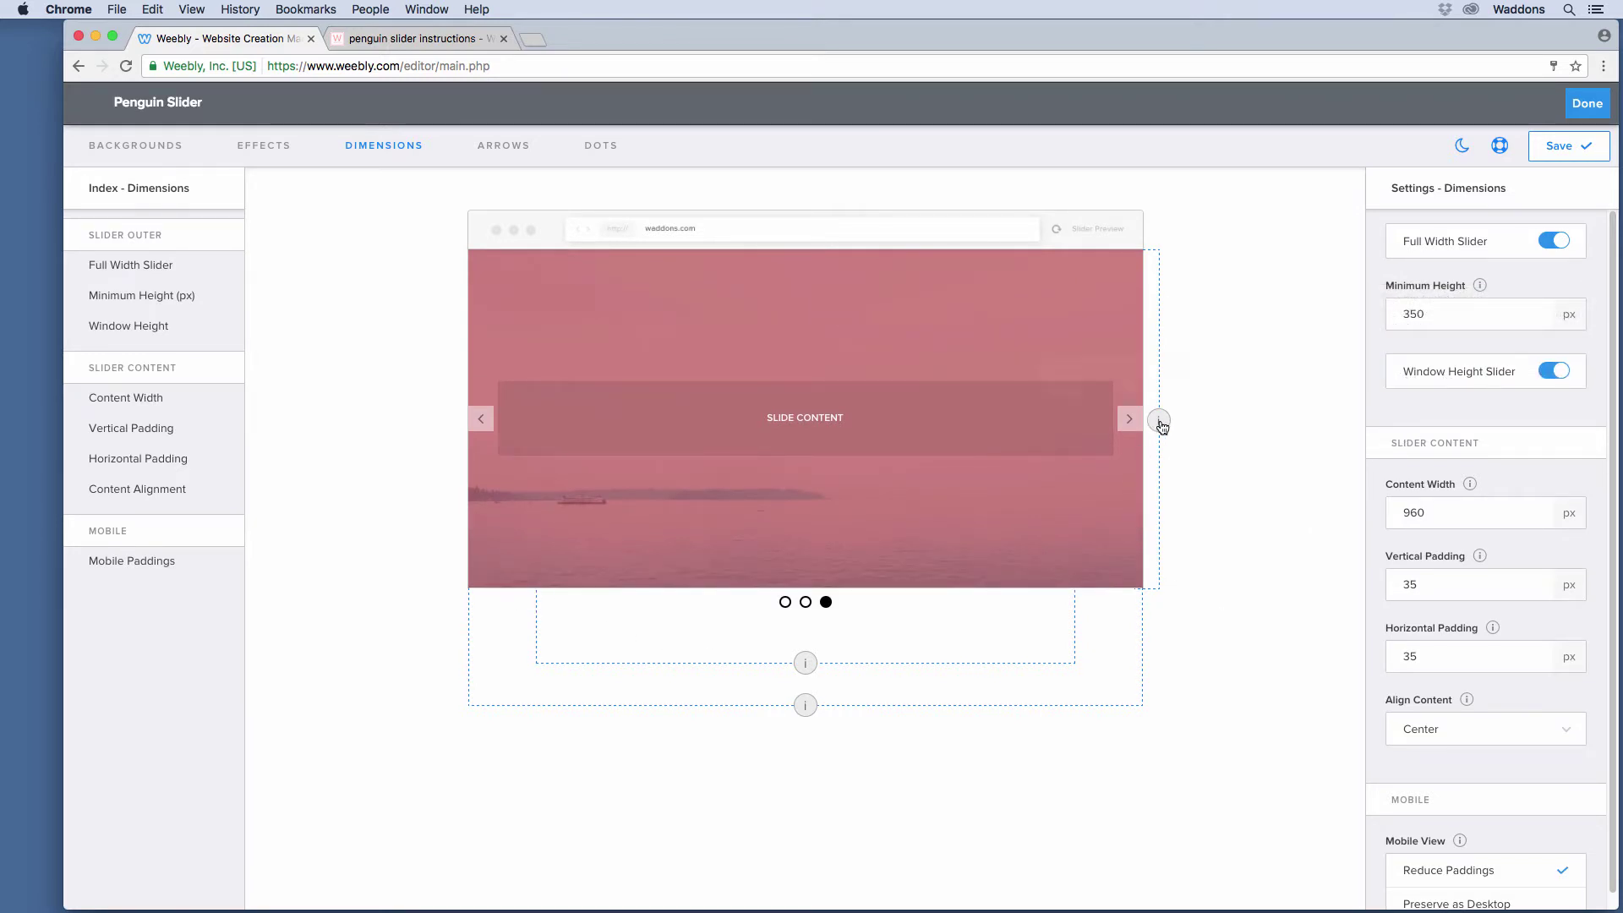
{"action": "mouse_move", "coordinate": [1163, 427]}
{"action": "left_click", "coordinate": [1467, 376]}
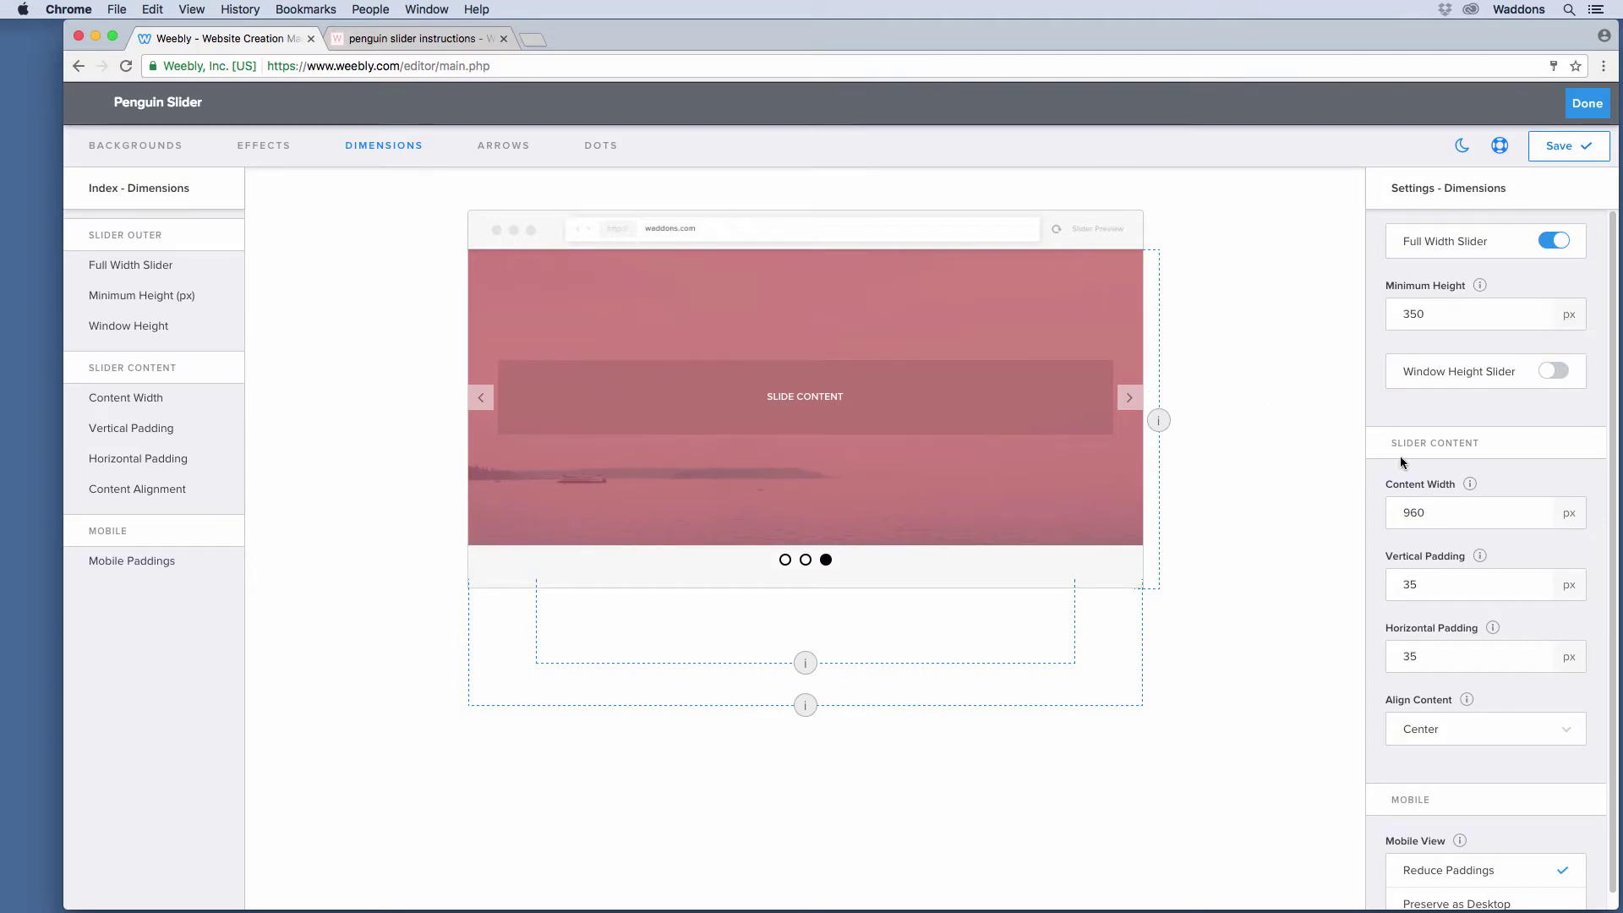
Step: Set the slide content's vertical padding to 45 px
{"action": "left_click", "coordinate": [1427, 513]}
{"action": "left_click", "coordinate": [1445, 504]}
{"action": "left_click", "coordinate": [1411, 585]}
{"action": "key", "text": "Up"}
{"action": "key", "text": "Up"}
{"action": "key", "text": "Up"}
{"action": "key", "text": "Up"}
{"action": "key", "text": "Up"}
{"action": "key", "text": "Up"}
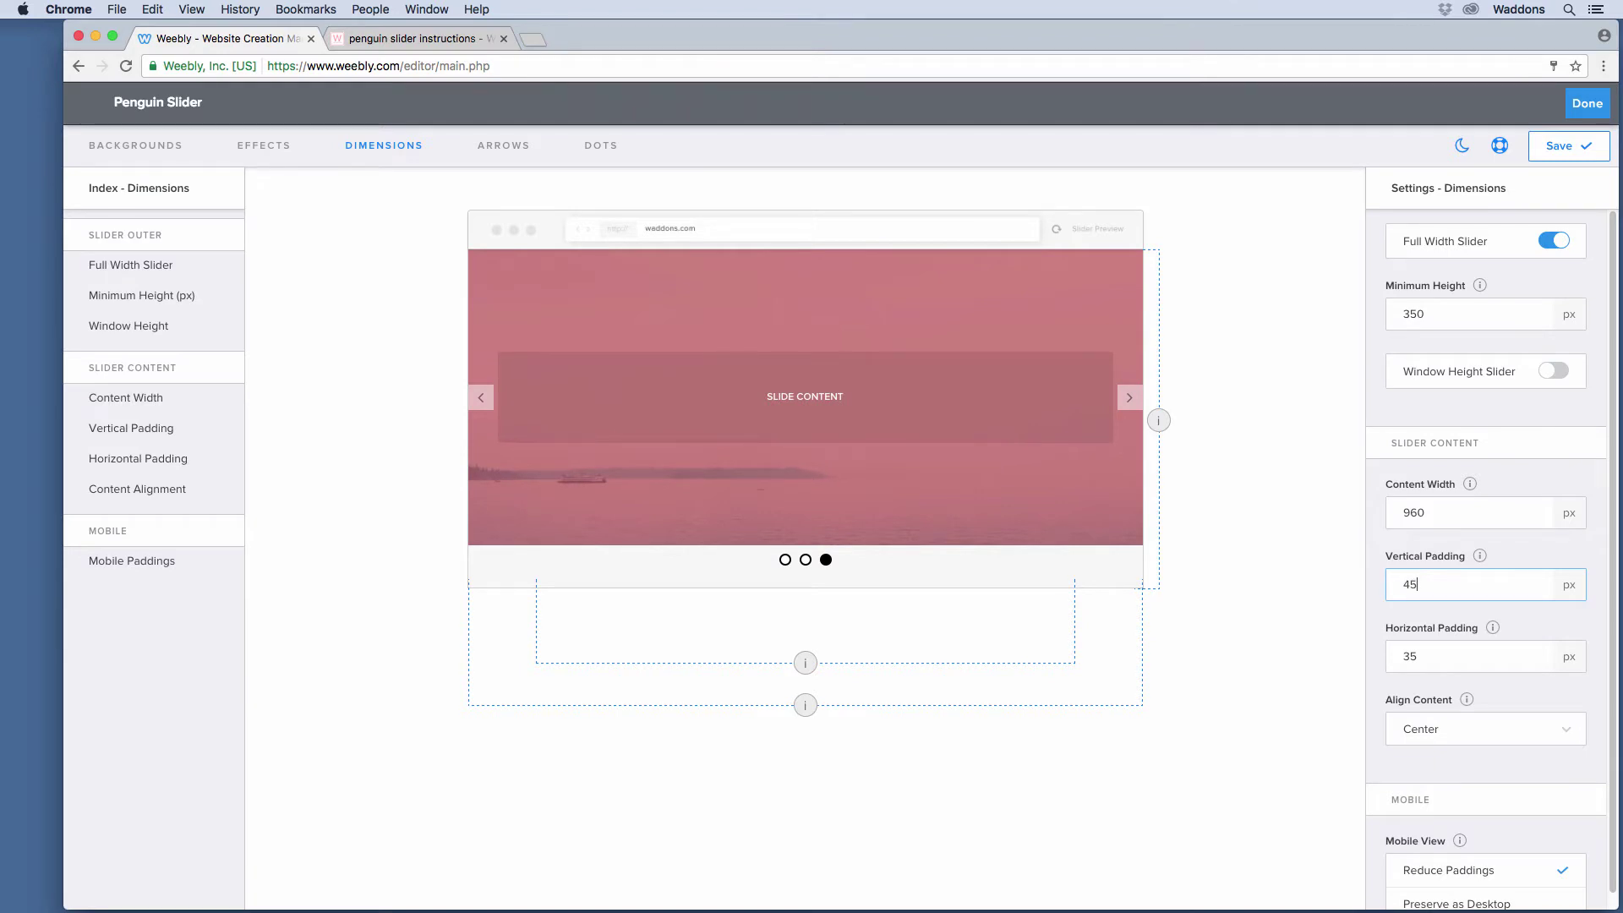
Step: Set the slide content's horizontal padding to 57 px
{"action": "left_click", "coordinate": [1430, 656]}
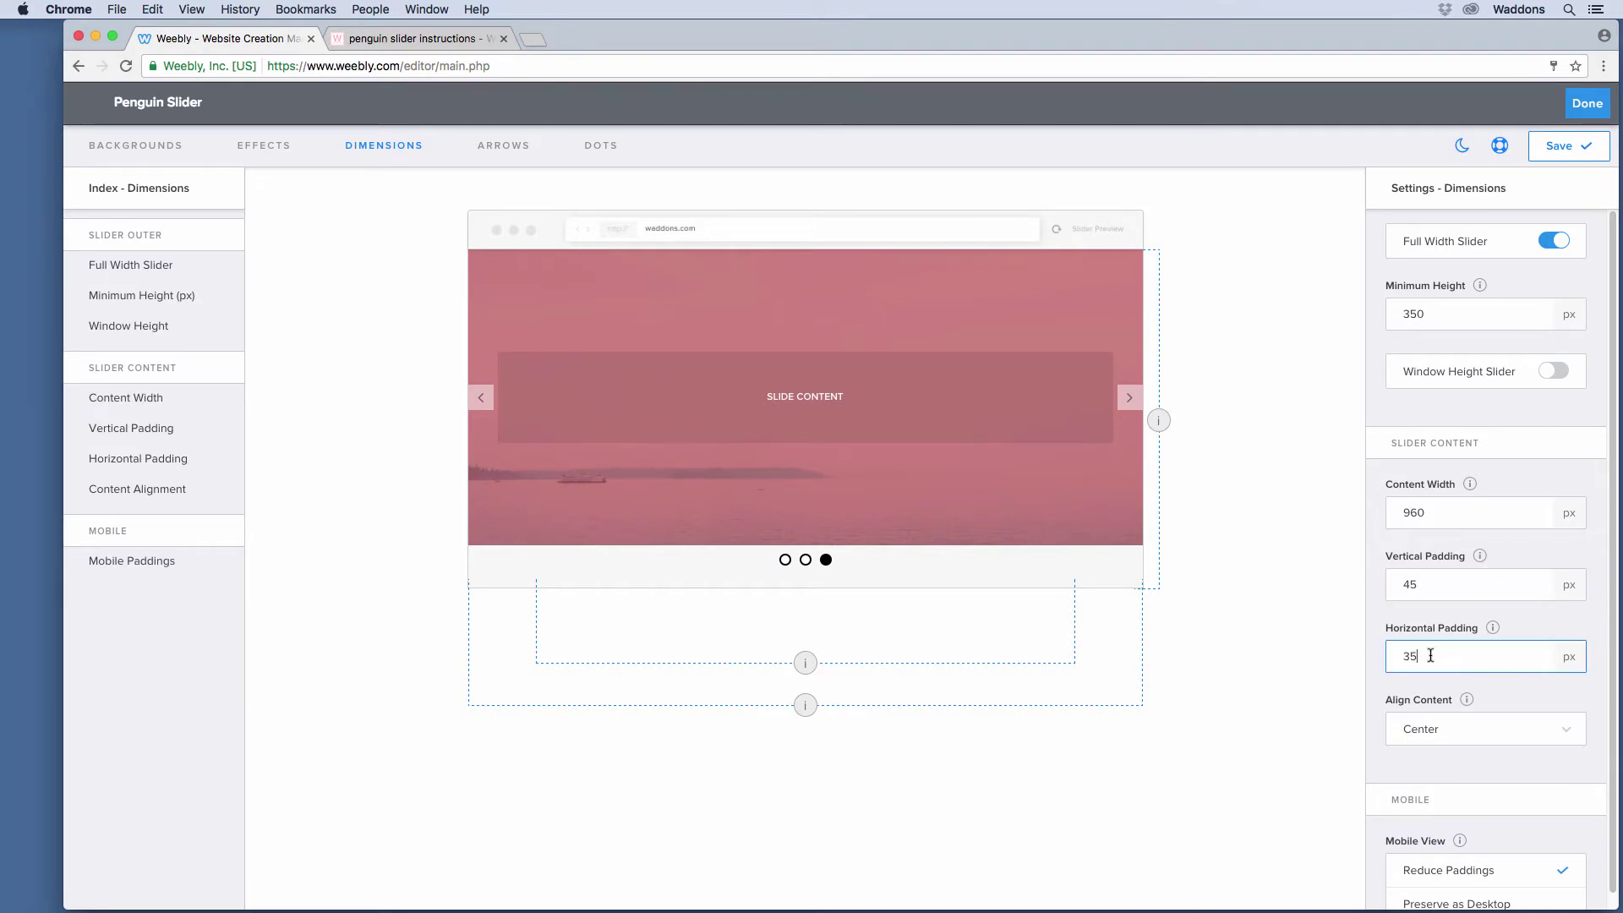
{"action": "key", "text": "Up"}
{"action": "key", "text": "Up"}
{"action": "key", "text": "Up"}
{"action": "key", "text": "Up"}
{"action": "key", "text": "Up"}
{"action": "key", "text": "Up"}
{"action": "key", "text": "Up"}
{"action": "key", "text": "Up"}
{"action": "key", "text": "Up"}
{"action": "key", "text": "Up"}
{"action": "key", "text": "Up"}
{"action": "key", "text": "Up"}
{"action": "key", "text": "Up"}
{"action": "key", "text": "Up"}
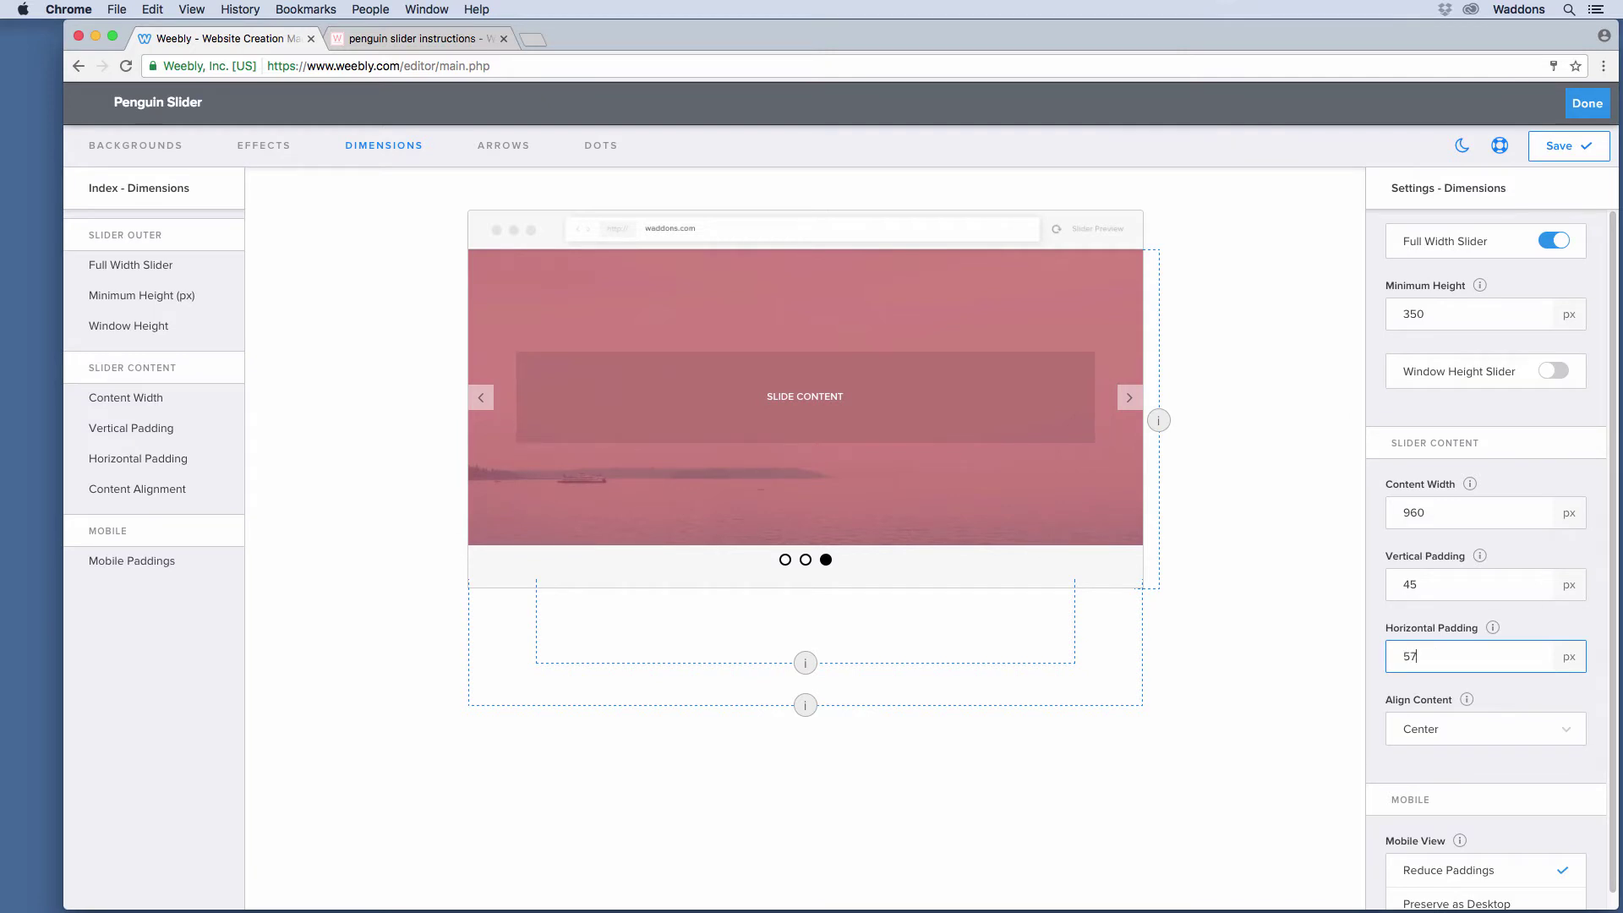
Step: Try aligning the slide content to Top, and return the alignment to Center
{"action": "left_click", "coordinate": [1386, 728]}
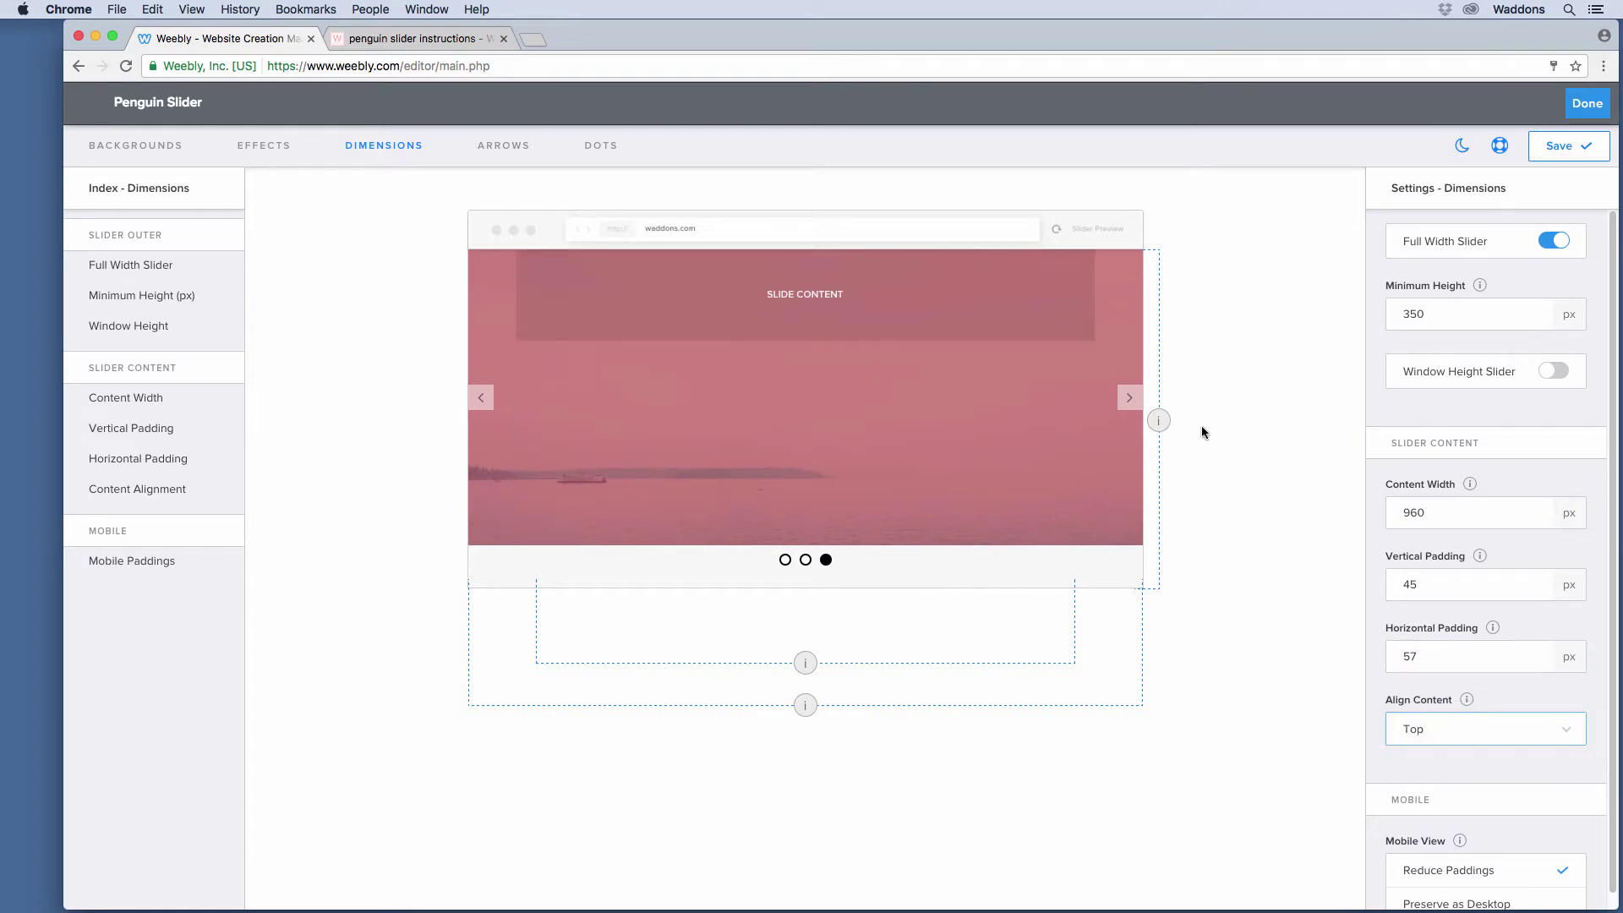
{"action": "left_click", "coordinate": [1456, 730]}
{"action": "left_click", "coordinate": [1456, 744]}
{"action": "left_click", "coordinate": [1458, 742]}
{"action": "left_click", "coordinate": [1457, 743]}
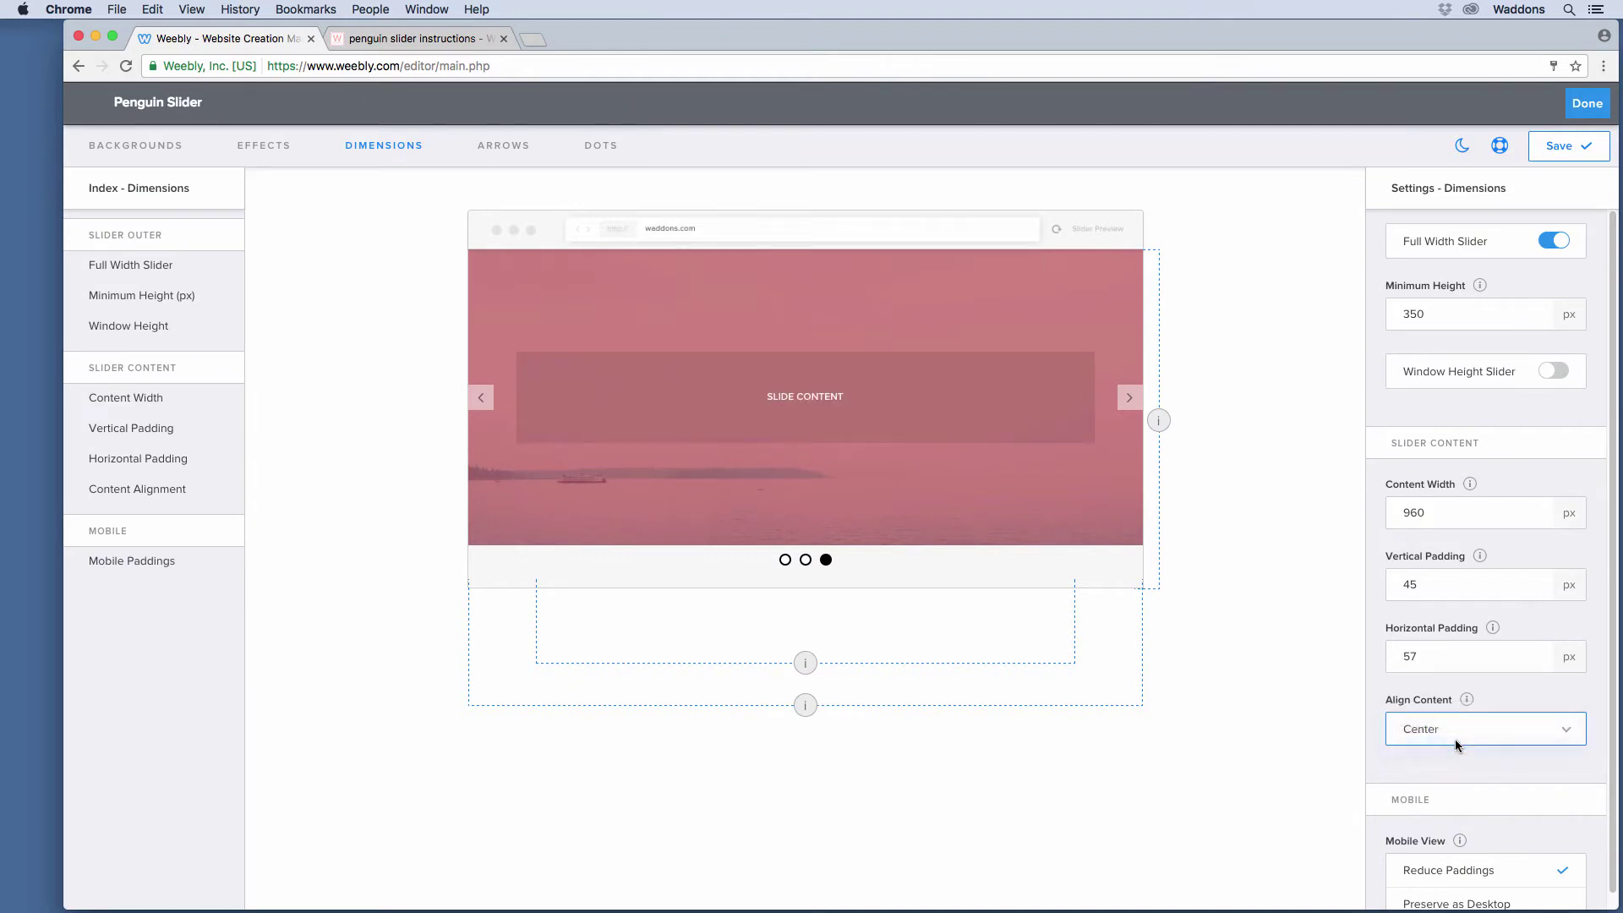
{"action": "left_click", "coordinate": [1457, 736]}
{"action": "left_click", "coordinate": [1459, 711]}
{"action": "scroll", "coordinate": [1419, 644], "scroll_direction": "down", "scroll_amount": 2}
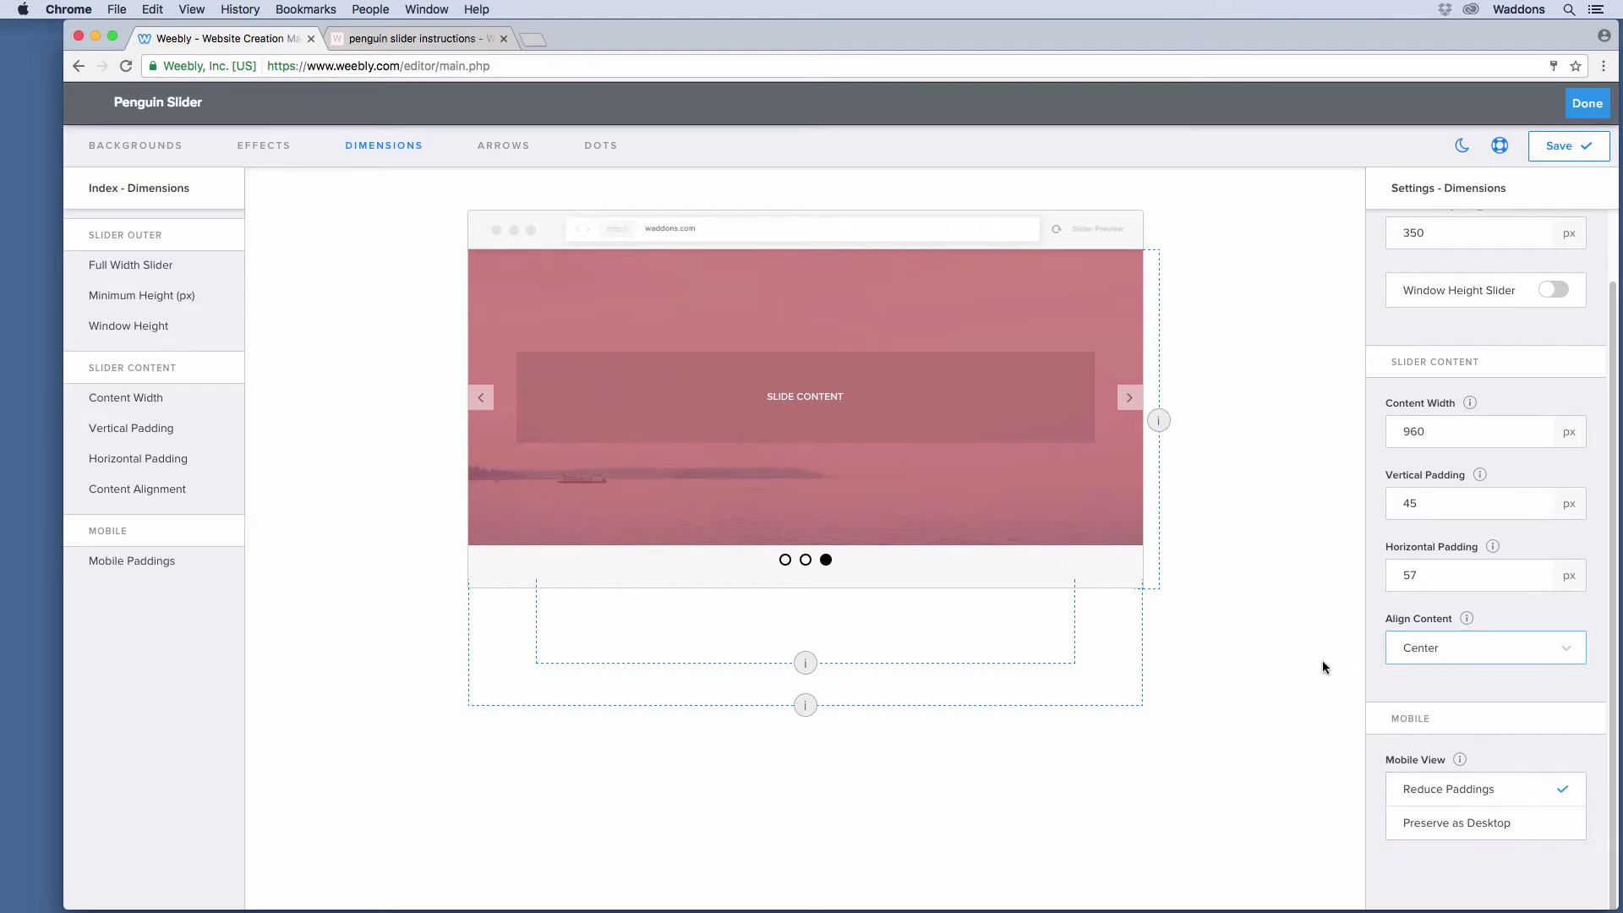
{"action": "left_click", "coordinate": [1407, 437]}
Step: Change the slider arrows to the bold chevron style and set the arrow size to 25 px
{"action": "left_click", "coordinate": [505, 145]}
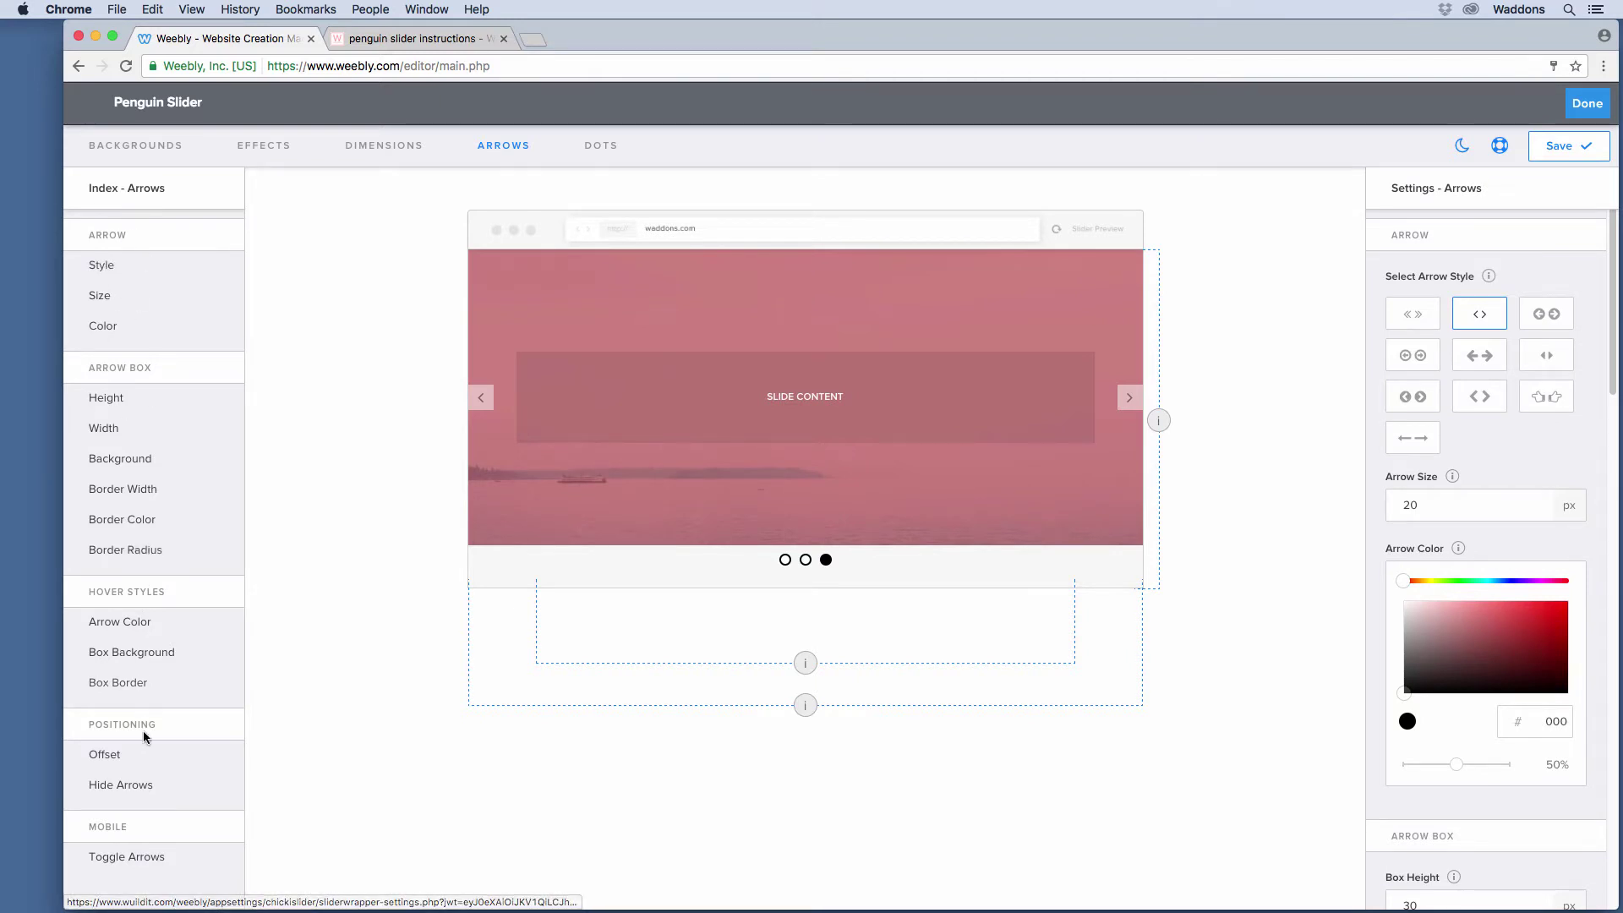
{"action": "left_click", "coordinate": [98, 265]}
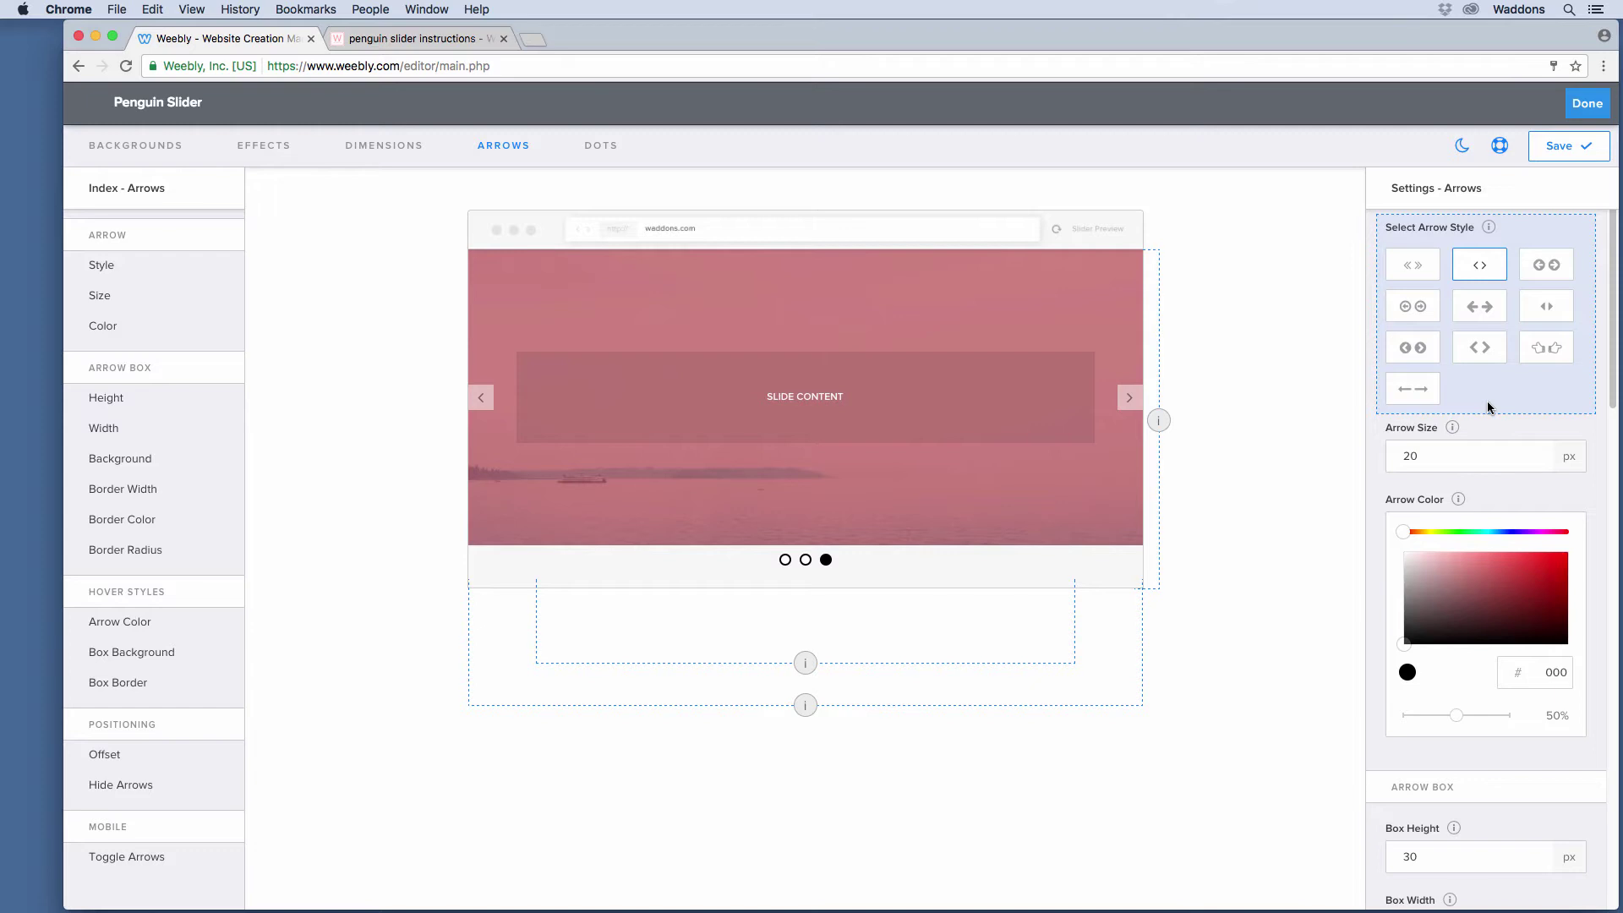
{"action": "left_click", "coordinate": [1479, 348]}
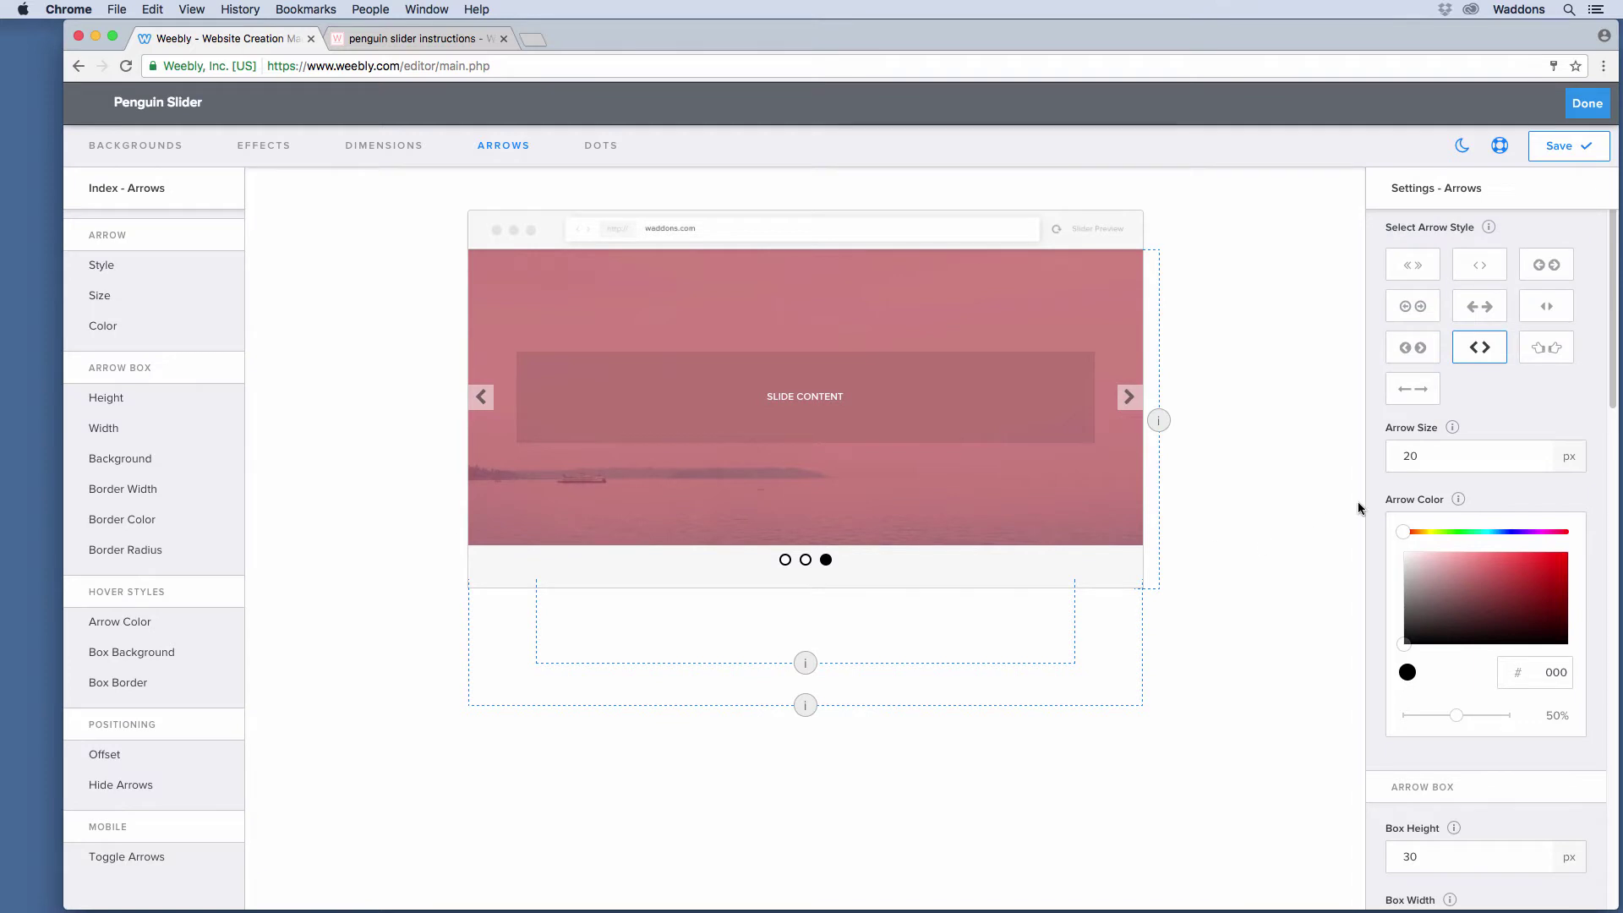
{"action": "left_click", "coordinate": [1438, 455]}
{"action": "key", "text": "Up"}
{"action": "key", "text": "Up"}
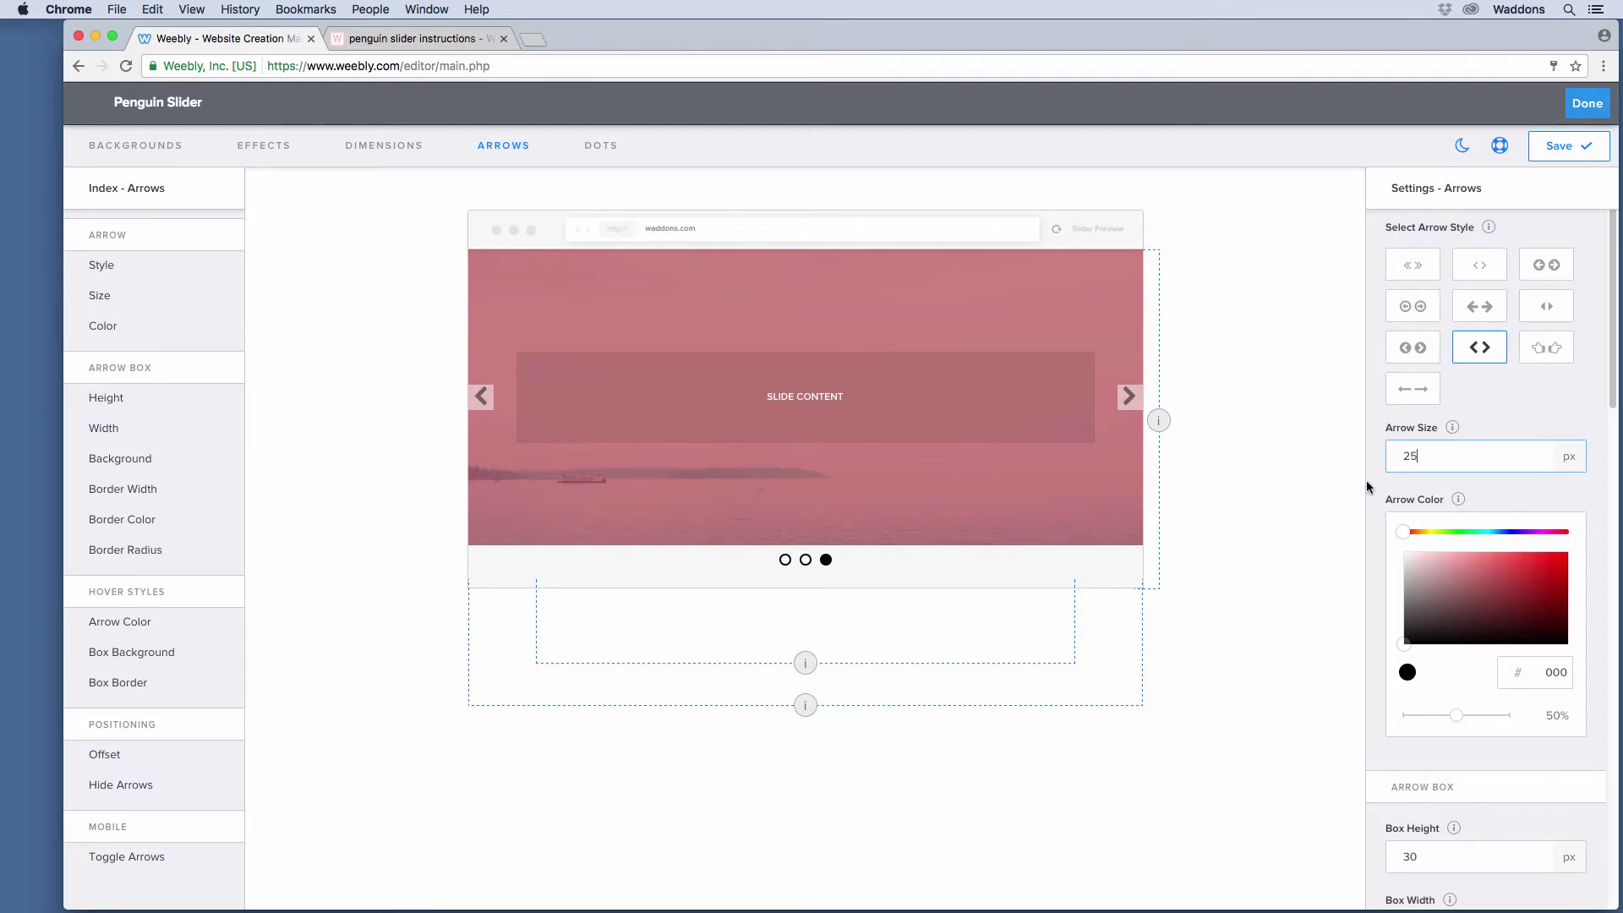
Step: Set the arrow colour to white (ffffff) with 29% opacity
{"action": "left_click", "coordinate": [1436, 541]}
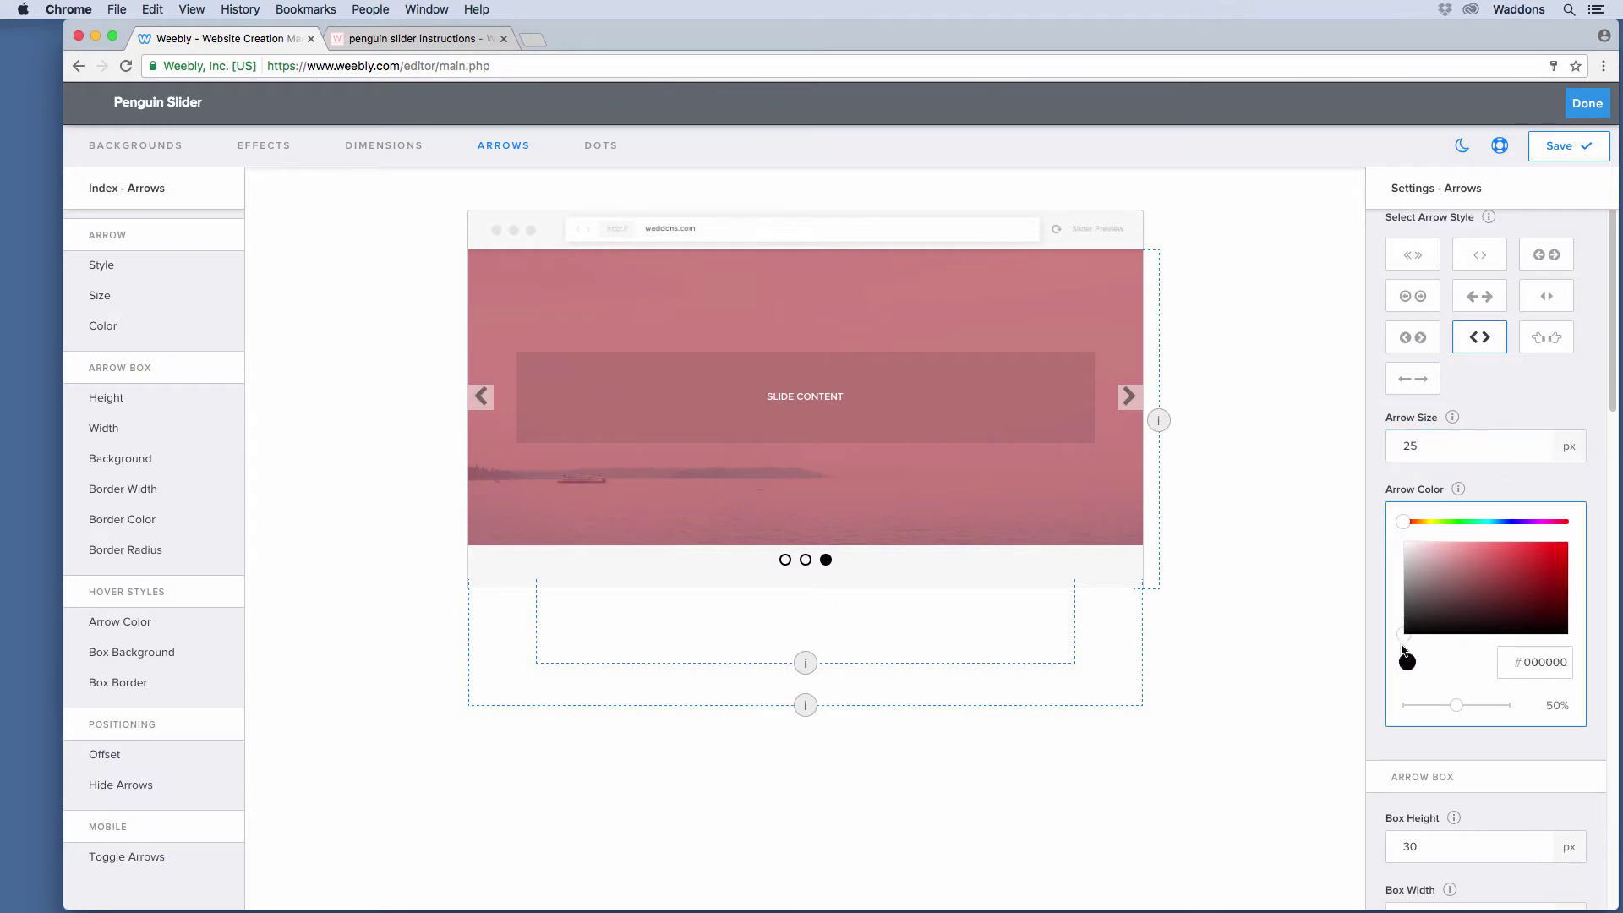
{"action": "mouse_move", "coordinate": [1456, 705]}
{"action": "left_mouse_down"}
{"action": "mouse_move", "coordinate": [1440, 710]}
{"action": "mouse_move", "coordinate": [1500, 717]}
{"action": "mouse_move", "coordinate": [1435, 719]}
{"action": "left_mouse_up"}
{"action": "scroll", "coordinate": [1380, 496], "scroll_direction": "down", "scroll_amount": 2}
{"action": "scroll", "coordinate": [1488, 482], "scroll_direction": "down", "scroll_amount": 2}
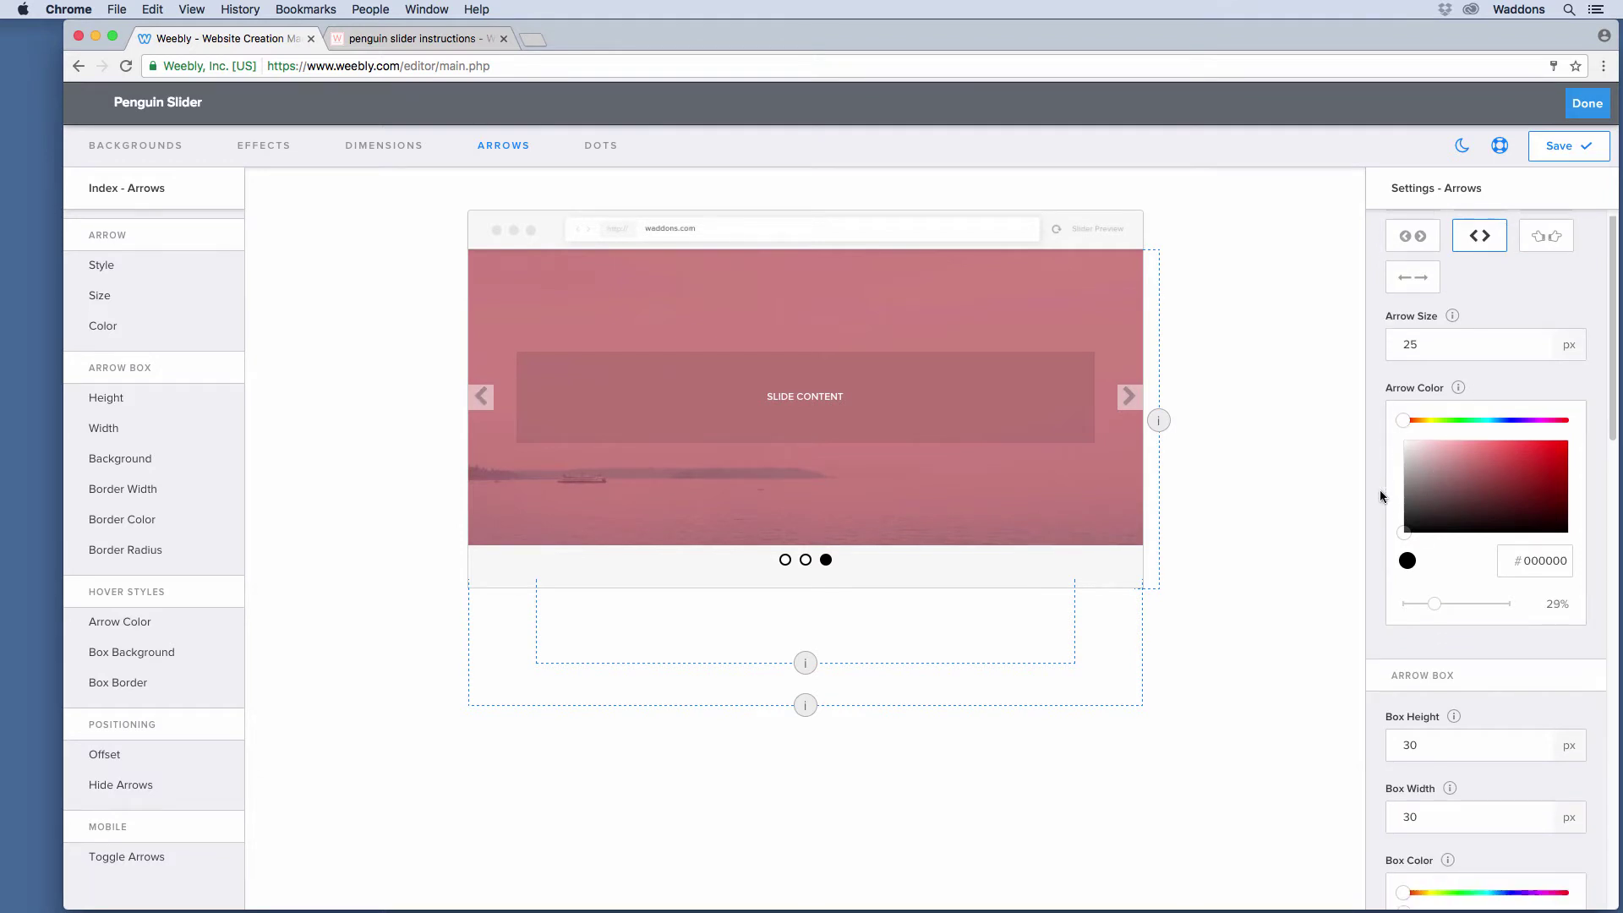
{"action": "scroll", "coordinate": [1496, 482], "scroll_direction": "down", "scroll_amount": 2}
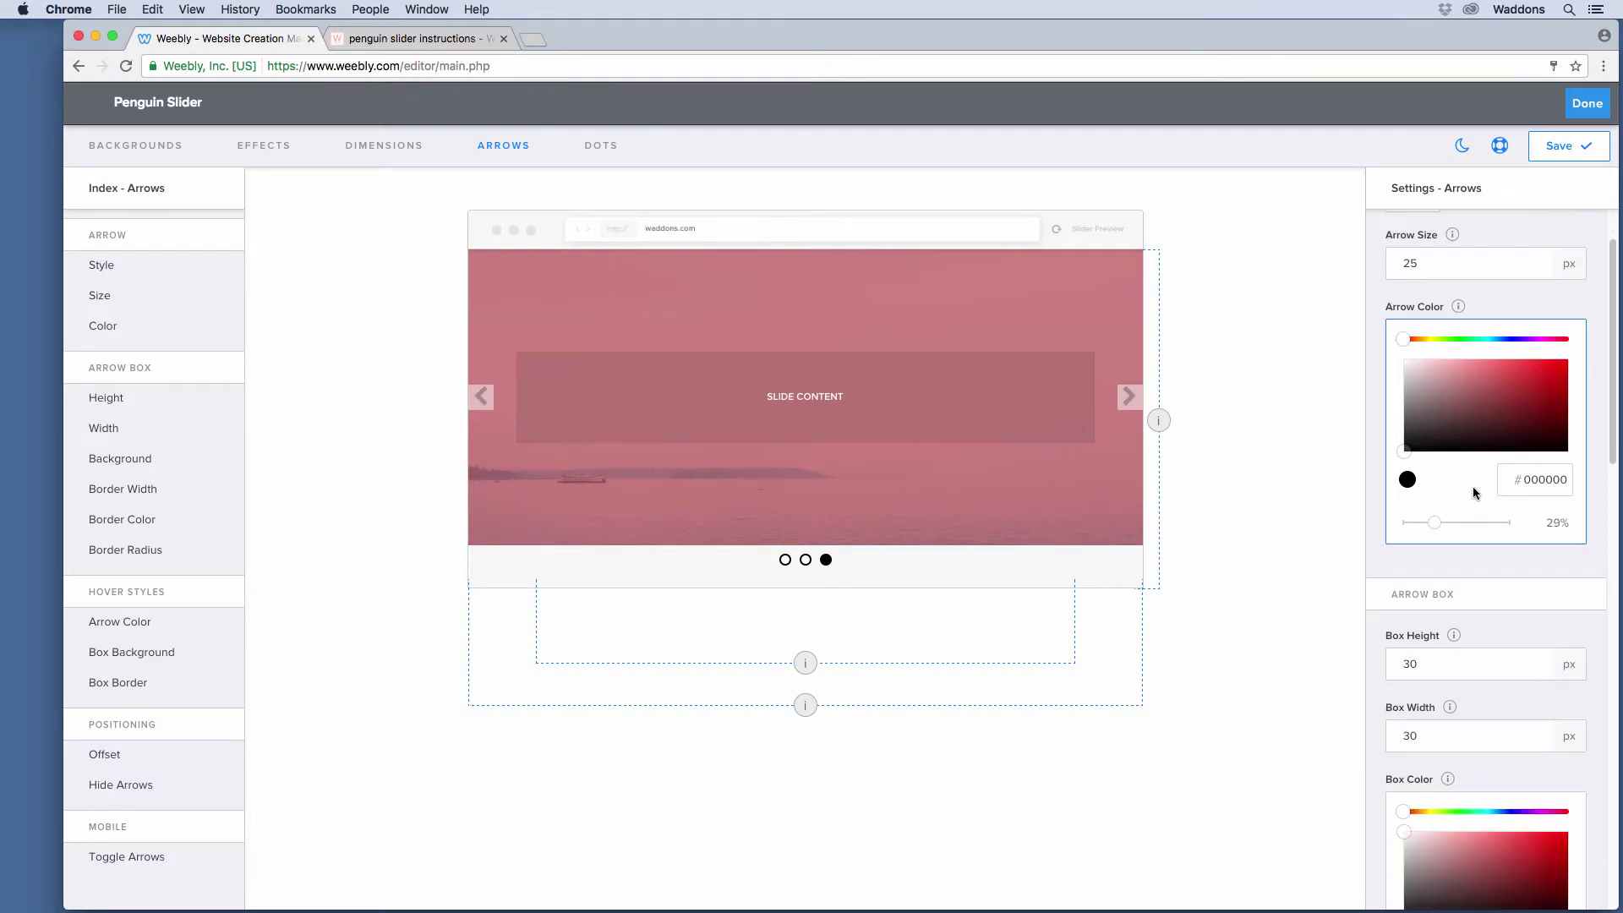
{"action": "left_click_drag", "start_coordinate": [1457, 409], "coordinate": [1373, 336]}
Step: Set the arrow box height to 45 px and its width to 35 px
{"action": "scroll", "coordinate": [1452, 534], "scroll_direction": "down", "scroll_amount": 3}
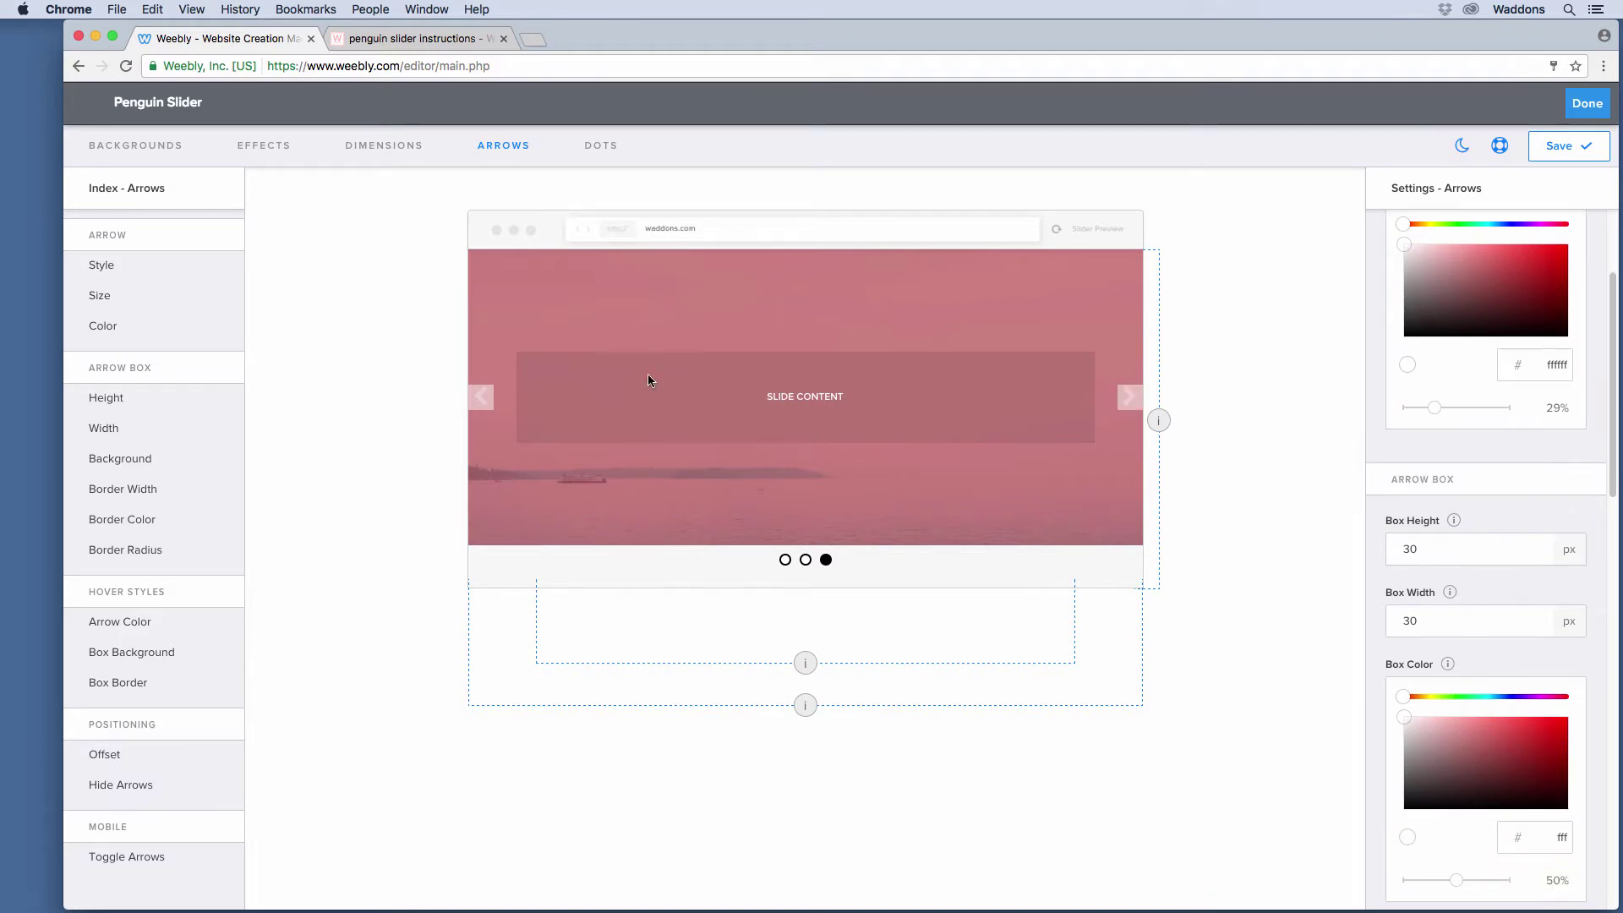
{"action": "left_click", "coordinate": [1431, 549]}
{"action": "key", "text": "BackSpace"}
{"action": "type", "text": "1"}
{"action": "key", "text": "BackSpace"}
{"action": "key", "text": "BackSpace"}
{"action": "type", "text": "43"}
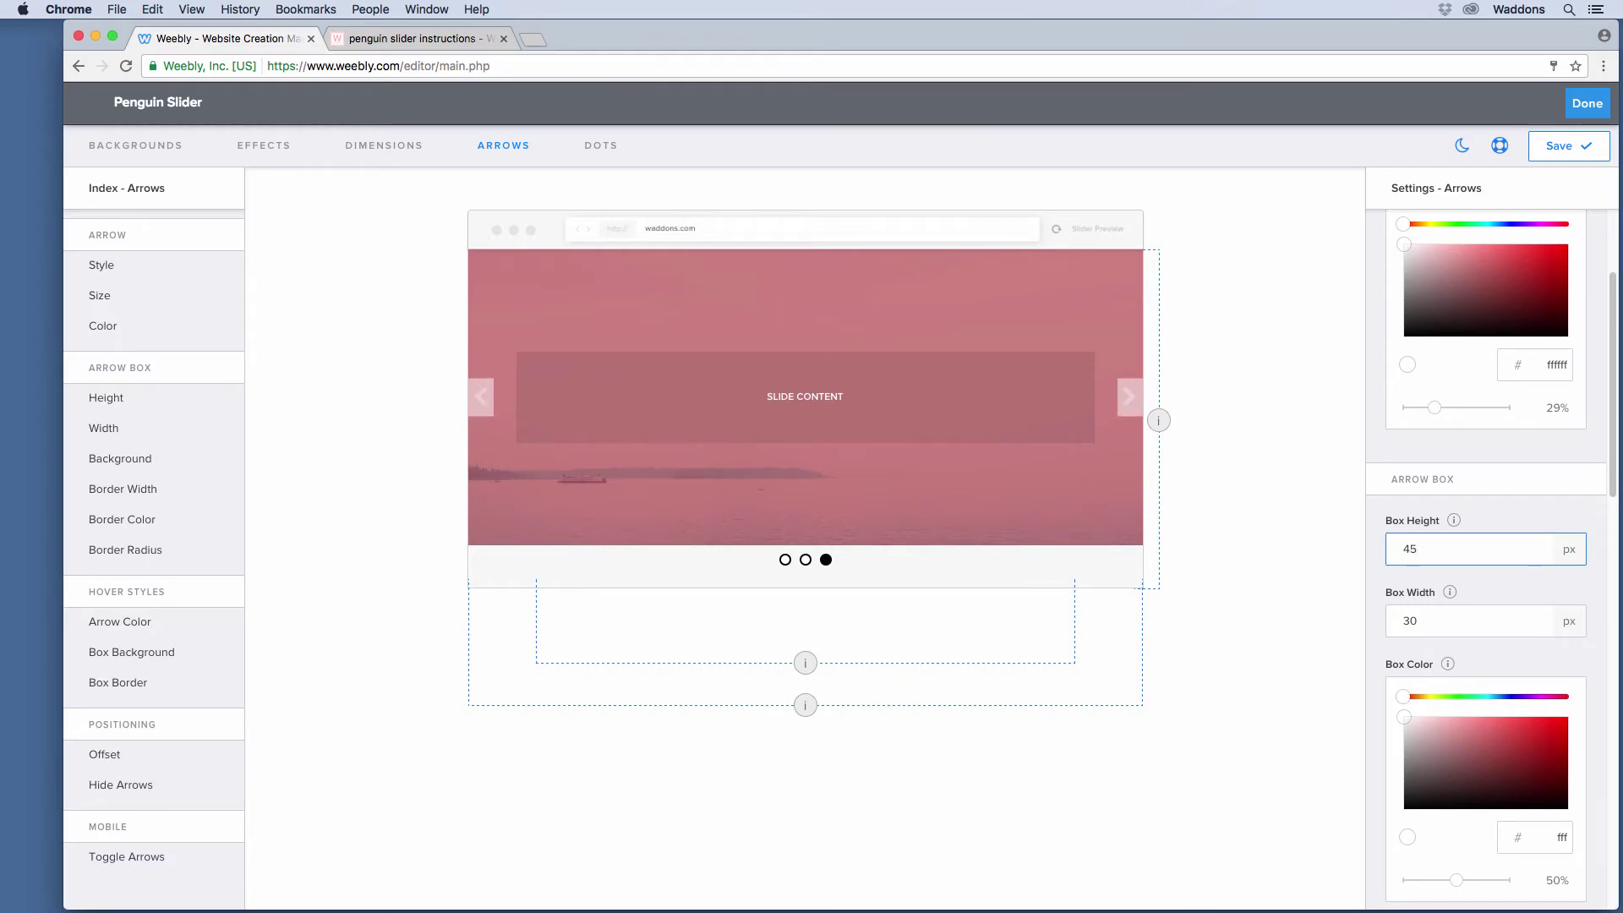
{"action": "left_click", "coordinate": [1439, 620]}
{"action": "key", "text": "BackSpace"}
{"action": "type", "text": "3"}
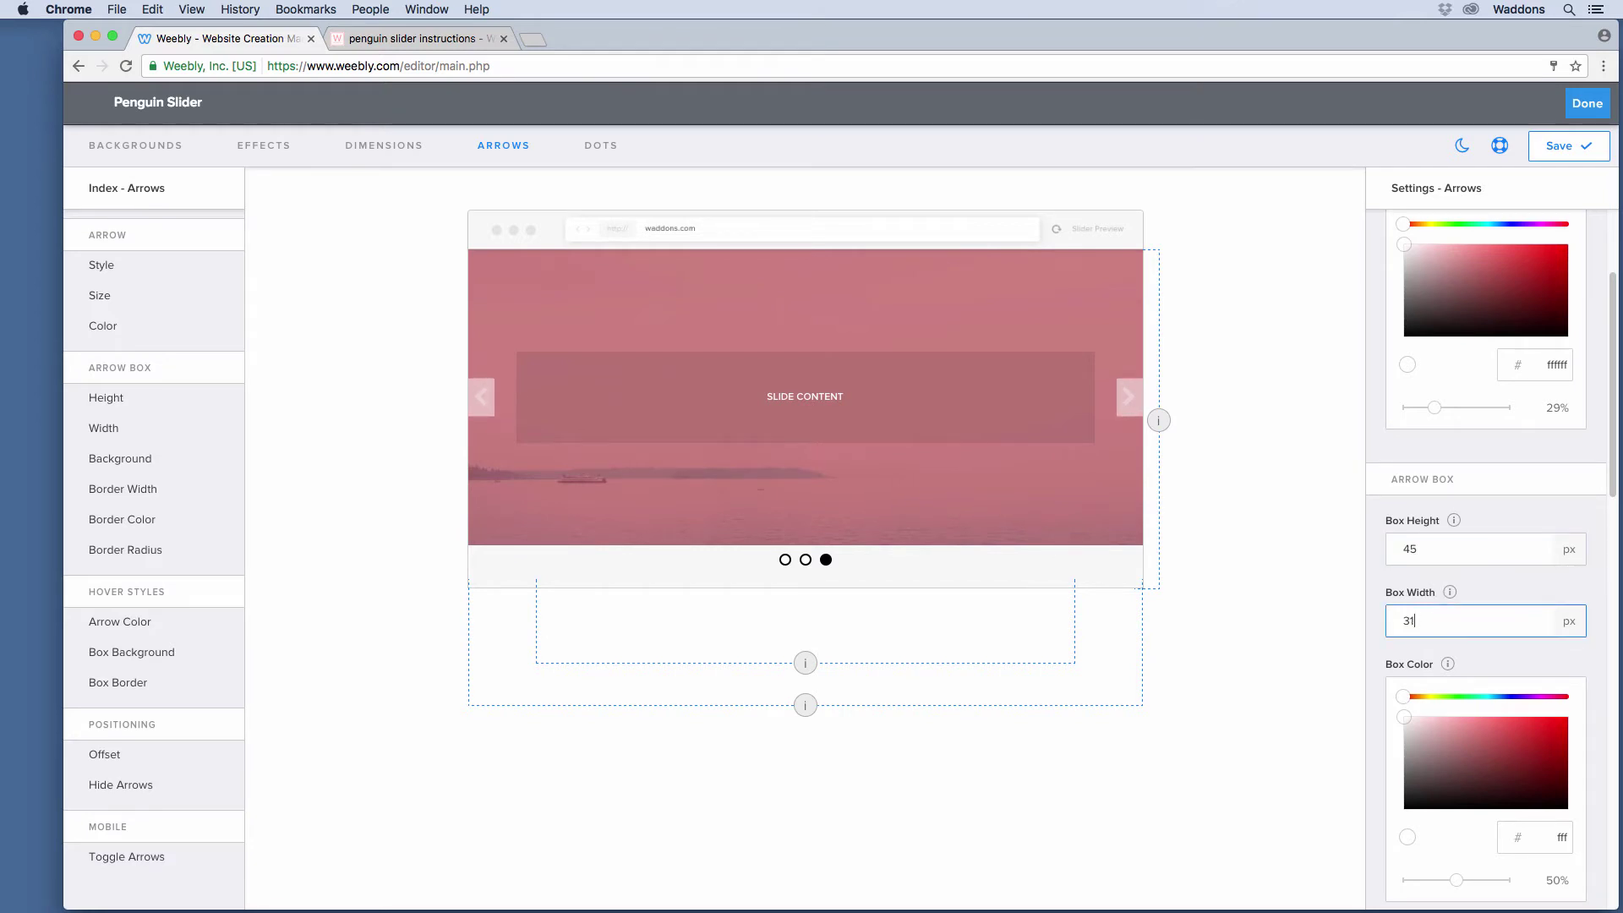
{"action": "key", "text": "Up"}
{"action": "key", "text": "Up"}
Step: Set the arrow box colour to black (000000) with 32% opacity
{"action": "scroll", "coordinate": [1437, 553], "scroll_direction": "down", "scroll_amount": 4}
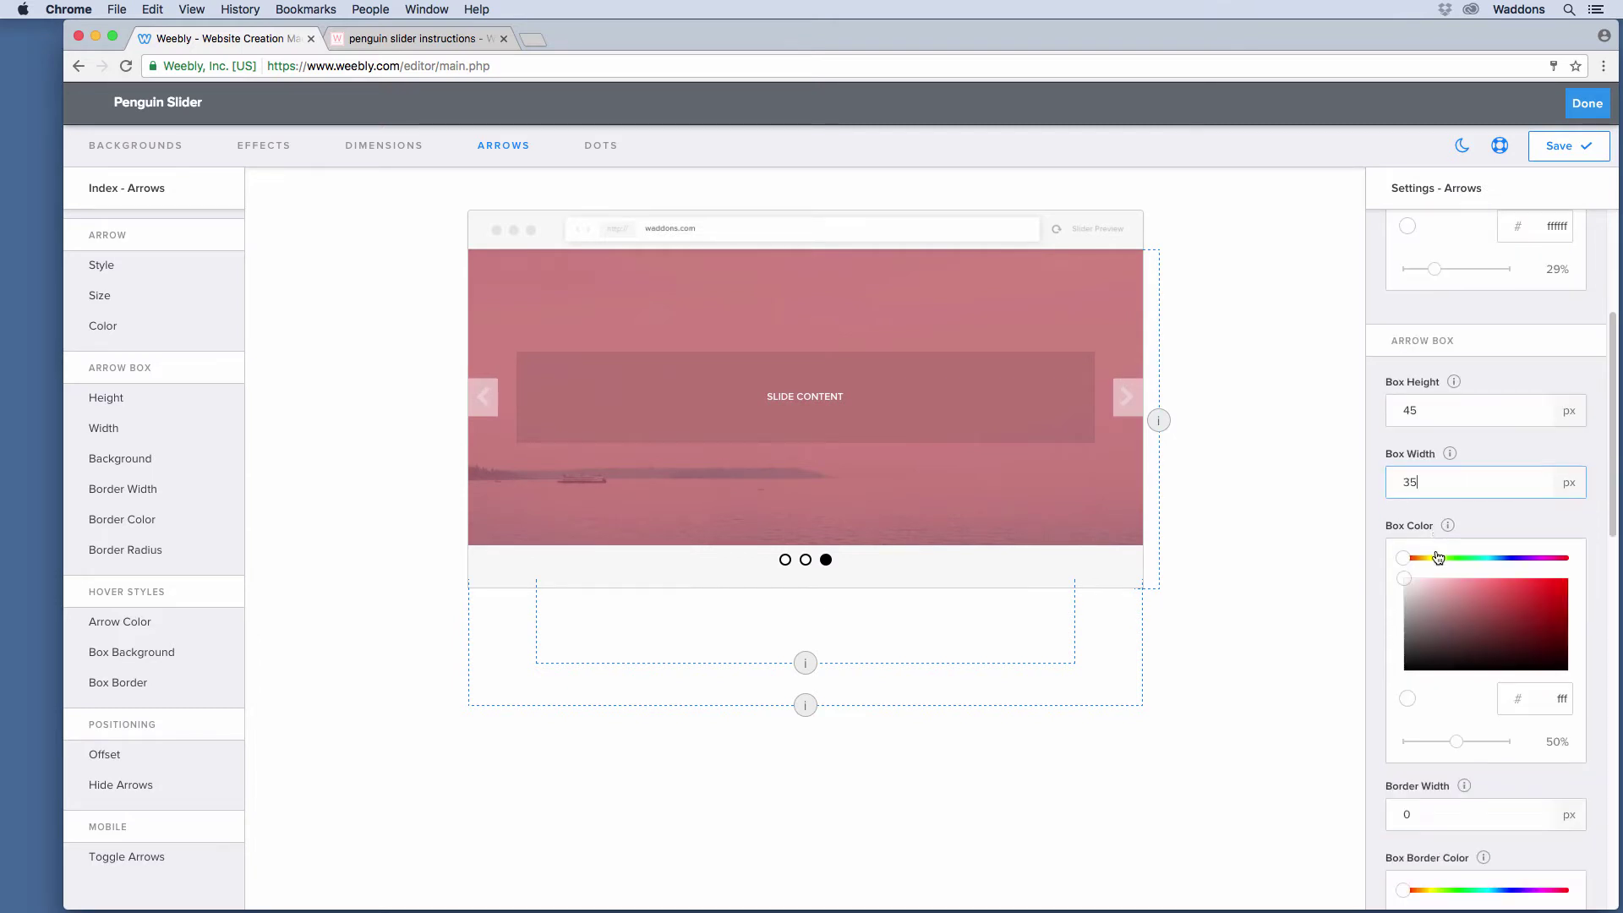
{"action": "left_click_drag", "start_coordinate": [1457, 718], "coordinate": [1513, 718]}
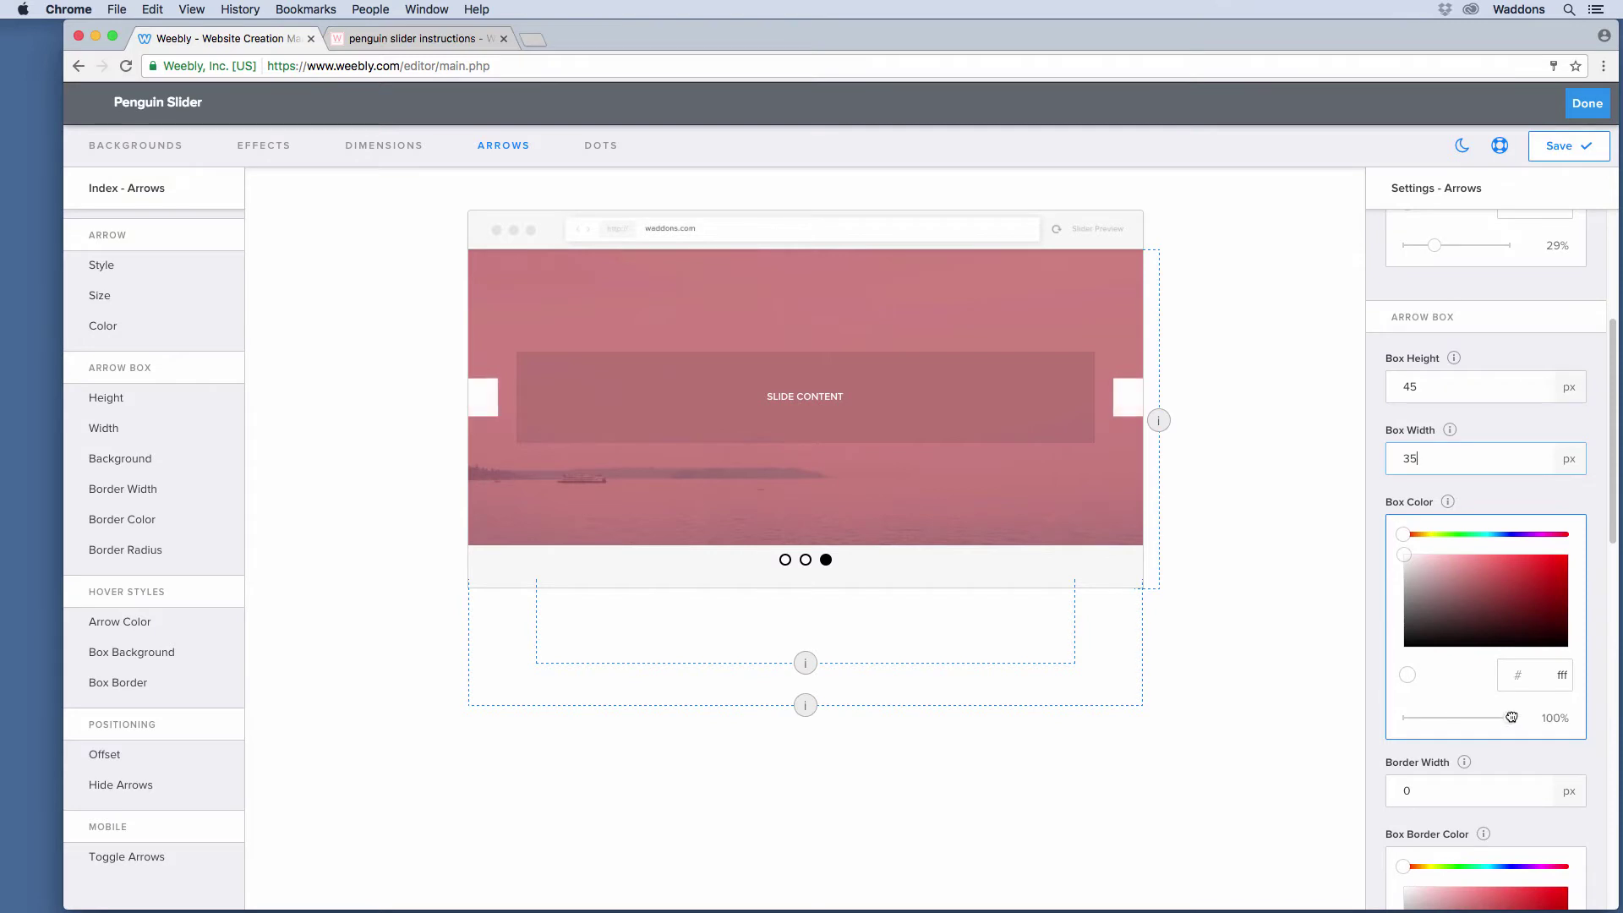
{"action": "left_click_drag", "start_coordinate": [1403, 560], "coordinate": [1388, 651]}
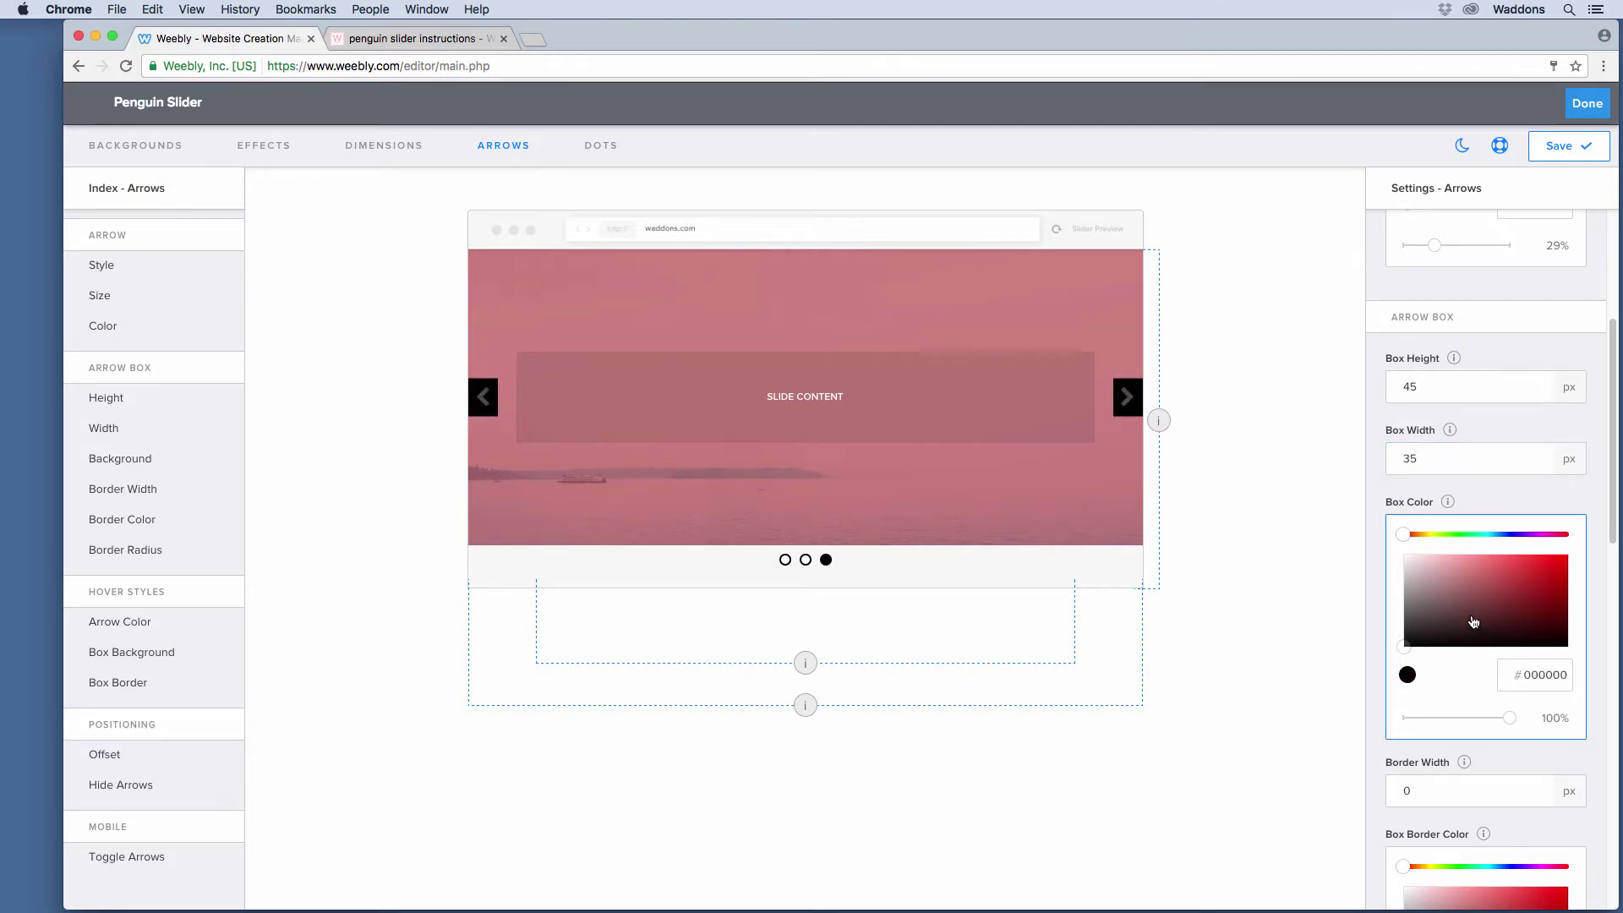
{"action": "left_click_drag", "start_coordinate": [1512, 719], "coordinate": [1441, 725]}
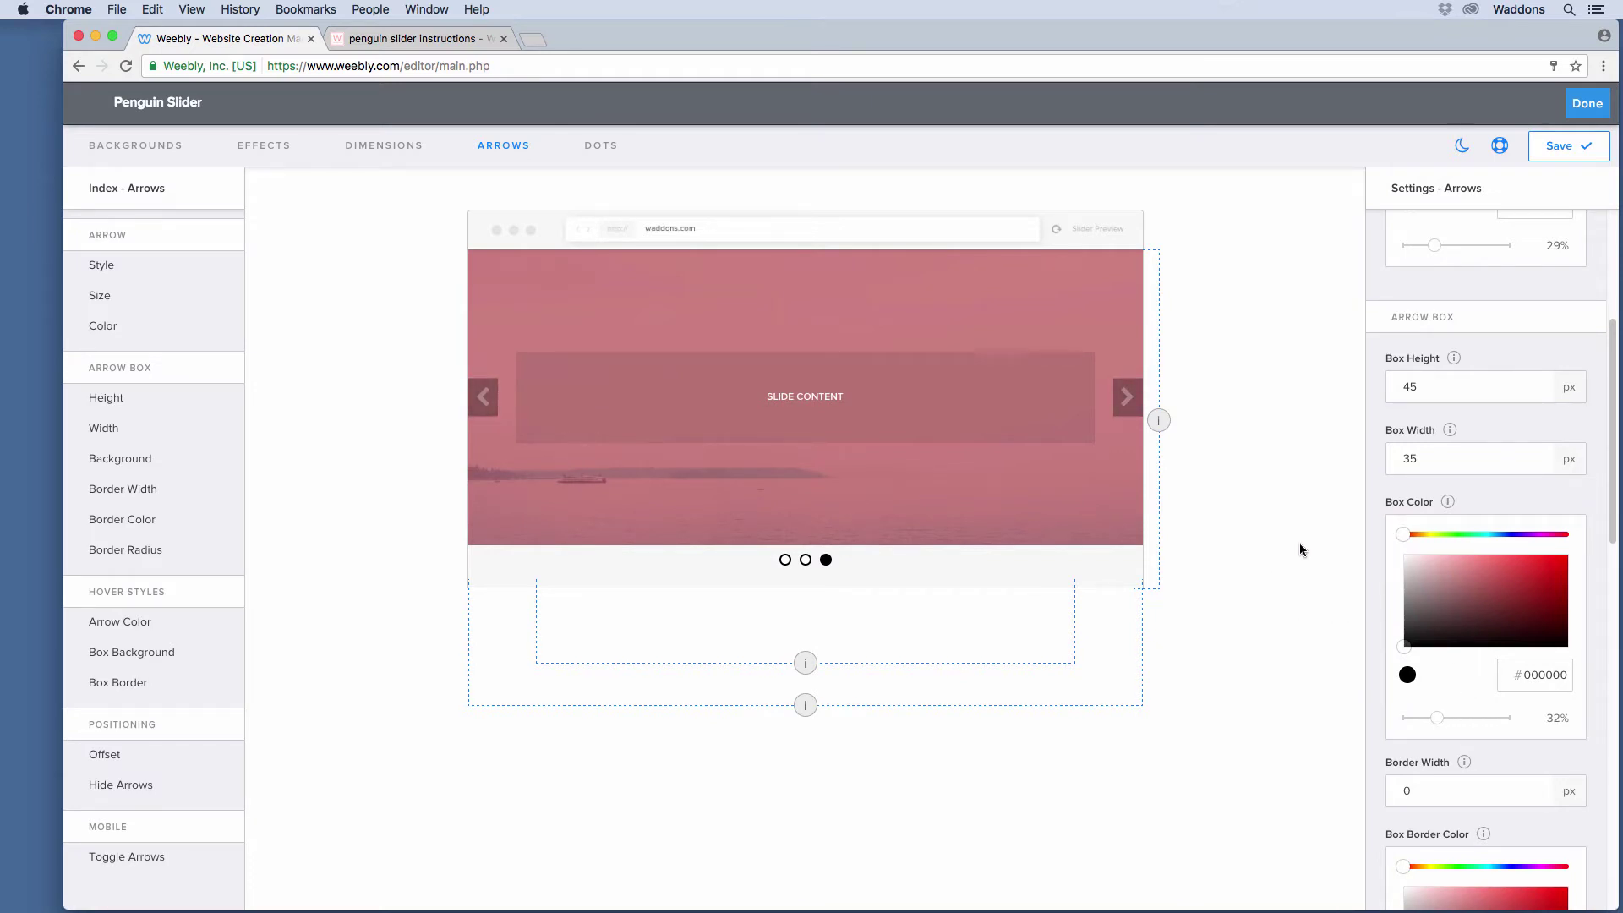
Step: Give the arrow box a 1 px border in red (e72929) with 48% opacity
{"action": "scroll", "coordinate": [1490, 623], "scroll_direction": "down", "scroll_amount": 3}
{"action": "left_click", "coordinate": [1432, 642]}
{"action": "type", "text": "1"}
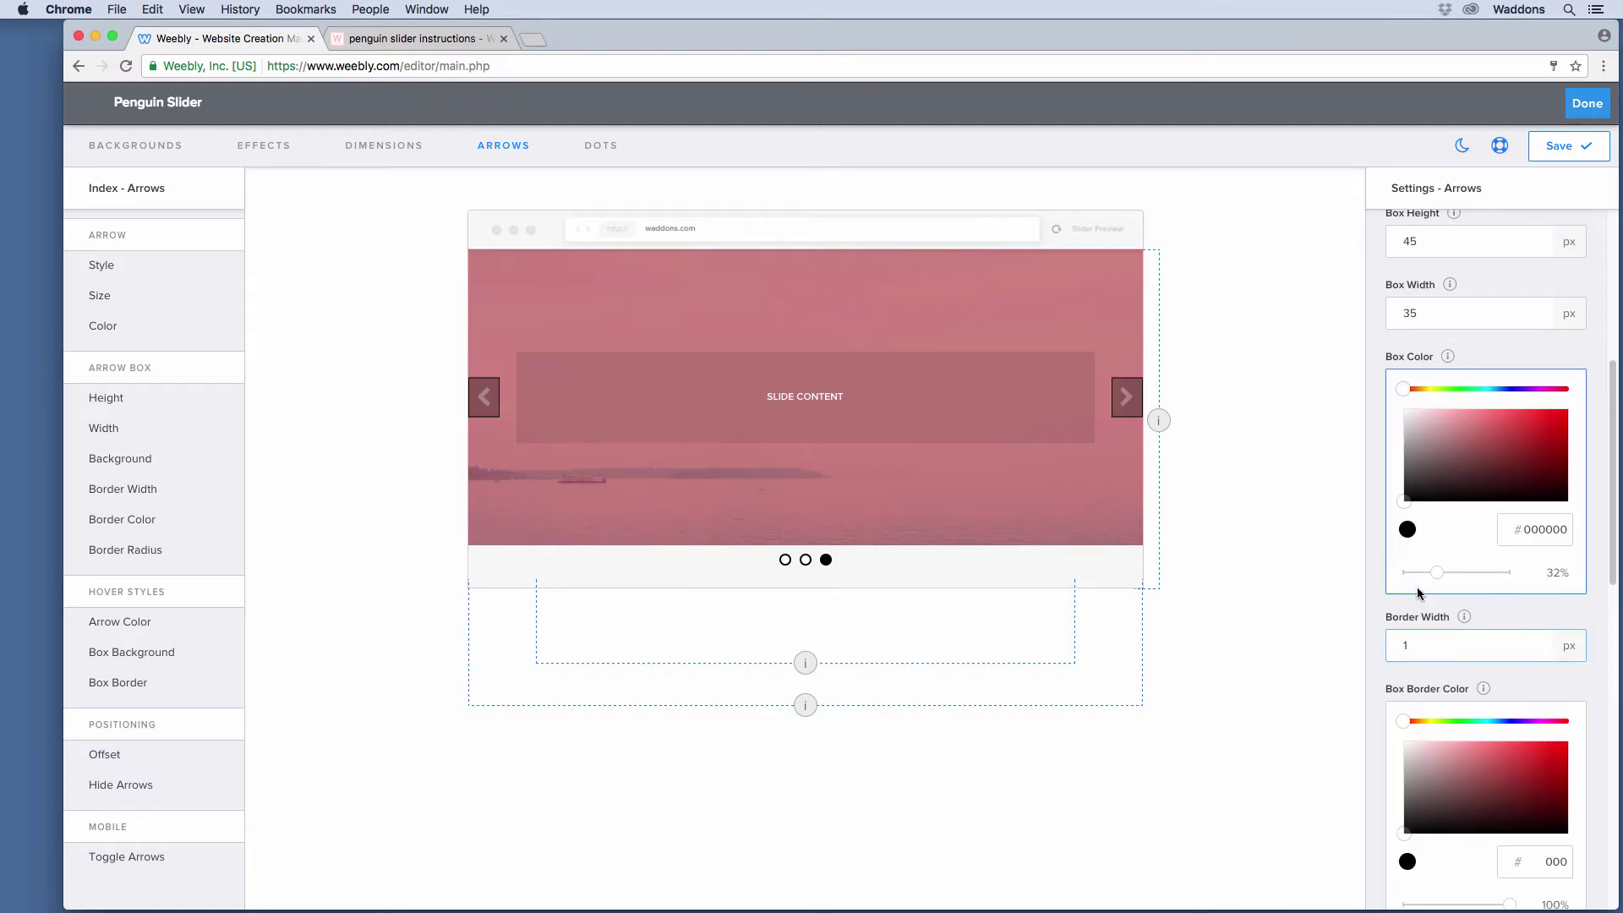
{"action": "scroll", "coordinate": [1390, 611], "scroll_direction": "down", "scroll_amount": 2}
{"action": "scroll", "coordinate": [1391, 583], "scroll_direction": "down", "scroll_amount": 2}
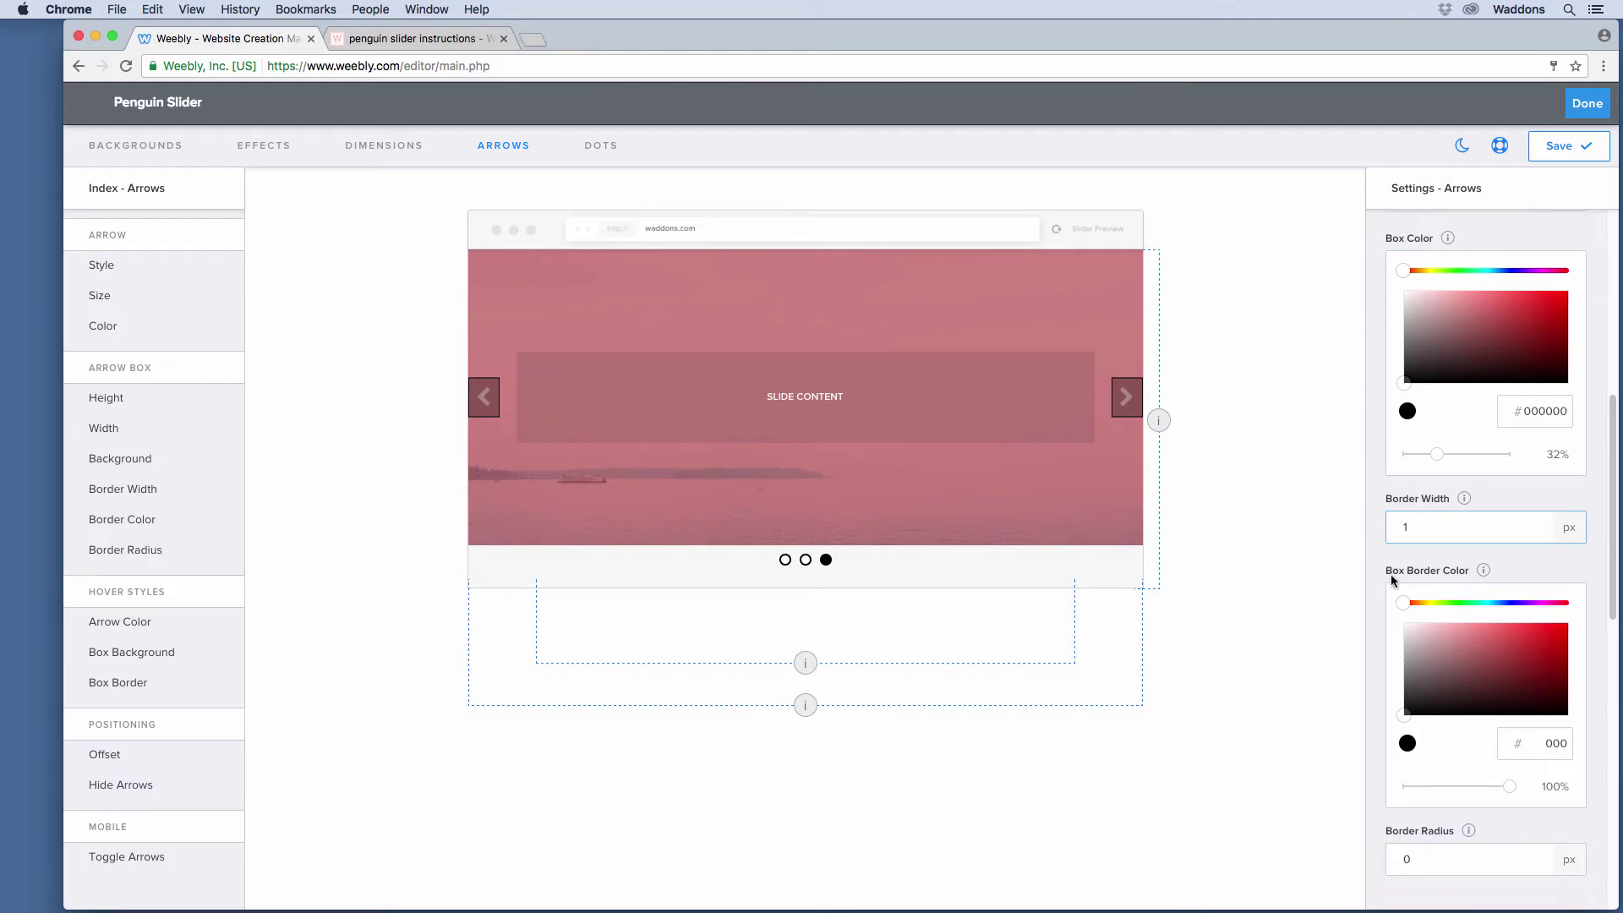
{"action": "left_click_drag", "start_coordinate": [1446, 594], "coordinate": [1538, 569]}
{"action": "left_click_drag", "start_coordinate": [1508, 722], "coordinate": [1456, 722]}
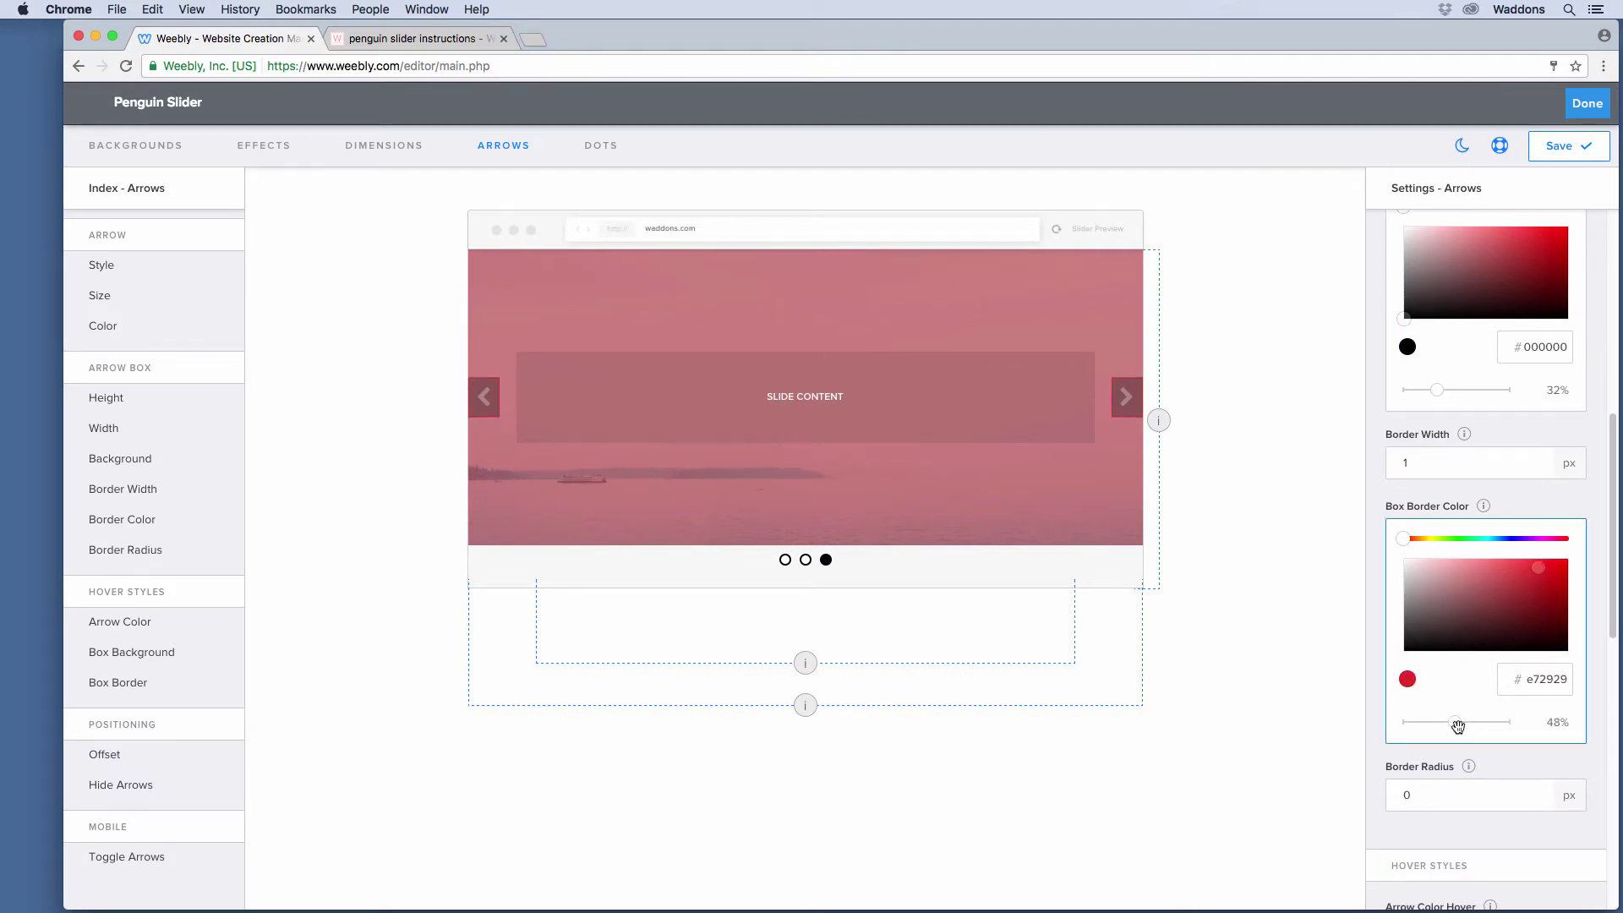
Step: Round the arrow box corners with a border radius of 10 px
{"action": "scroll", "coordinate": [1467, 657], "scroll_direction": "down", "scroll_amount": 3}
{"action": "left_click", "coordinate": [1446, 661]}
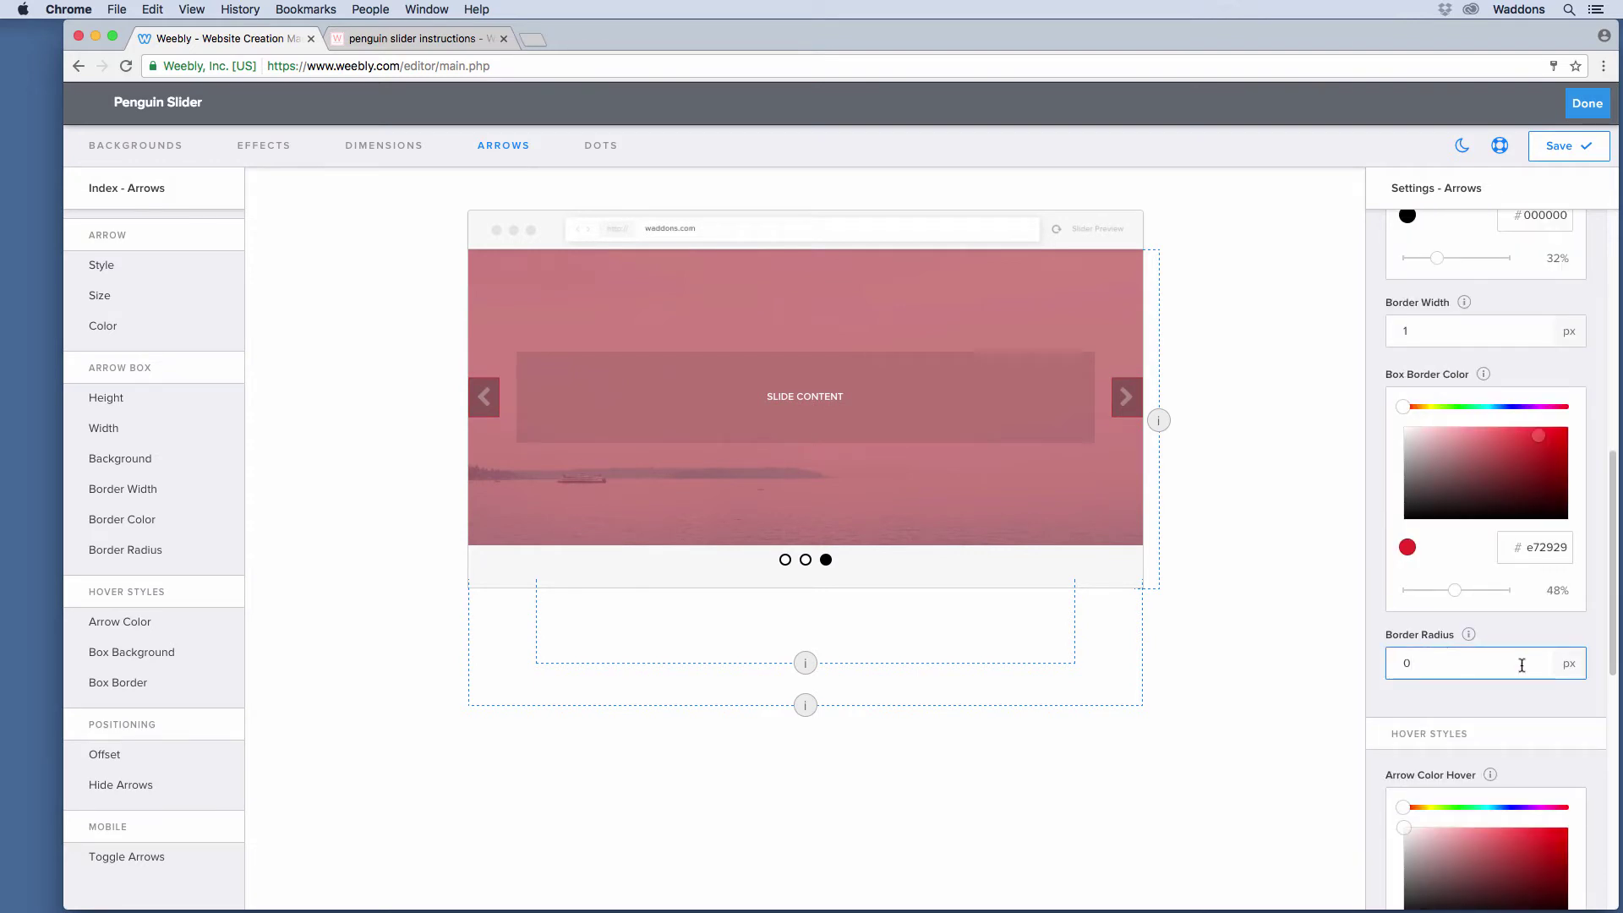
{"action": "type", "text": "2"}
{"action": "key", "text": "BackSpace"}
{"action": "type", "text": "5"}
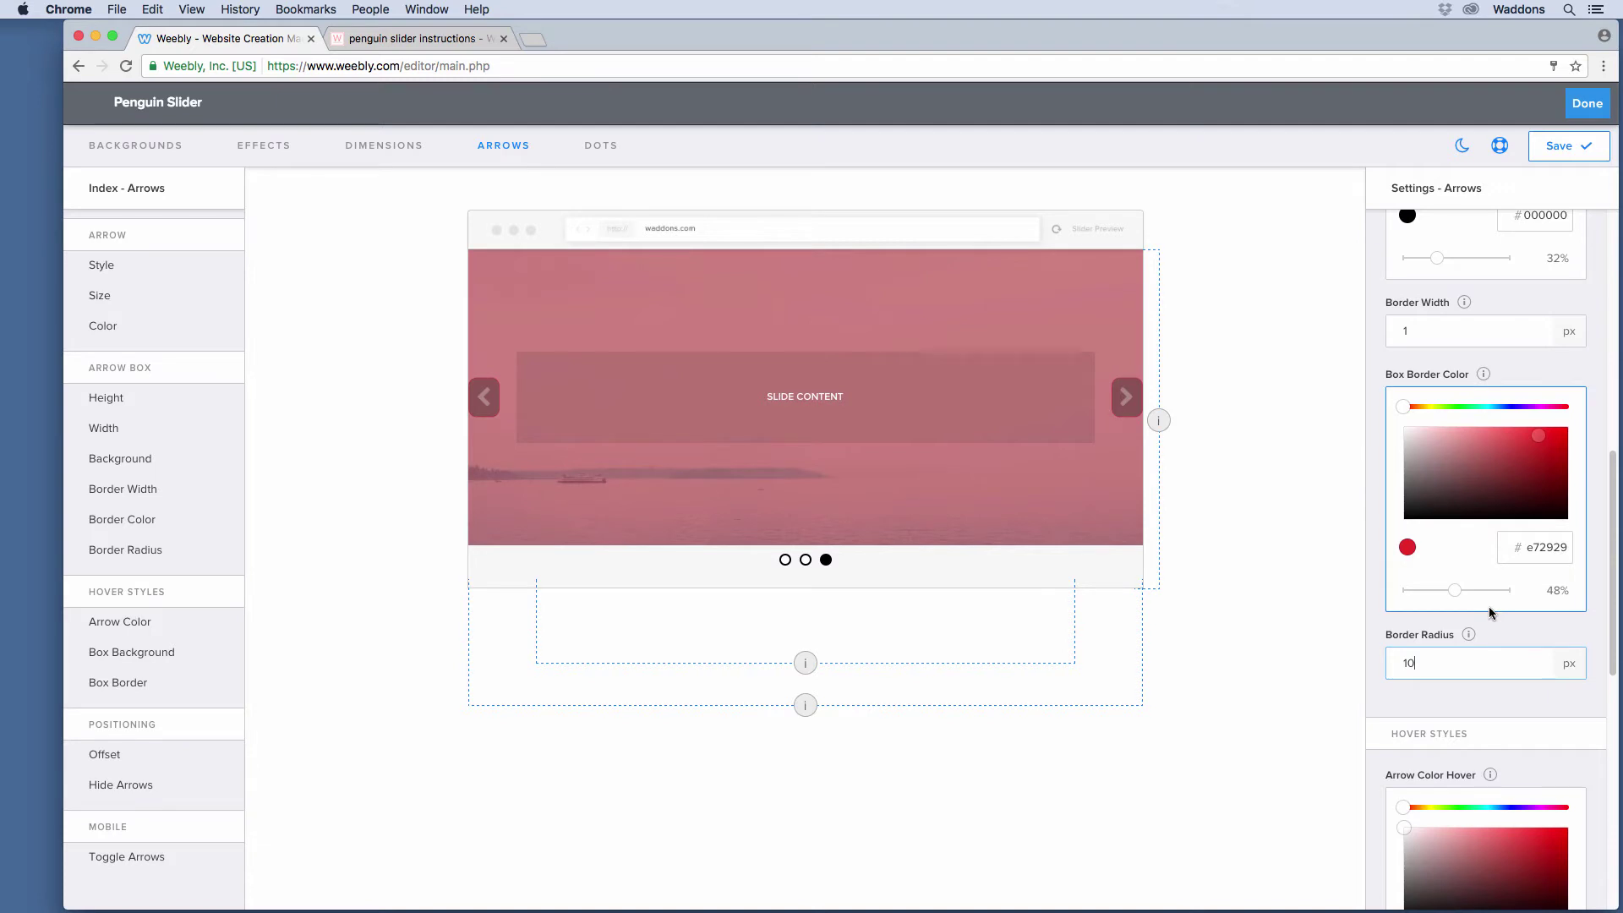
Step: Set the arrow box height to 35 px and its border radius to 35 px
{"action": "scroll", "coordinate": [1490, 612], "scroll_direction": "up", "scroll_amount": 10}
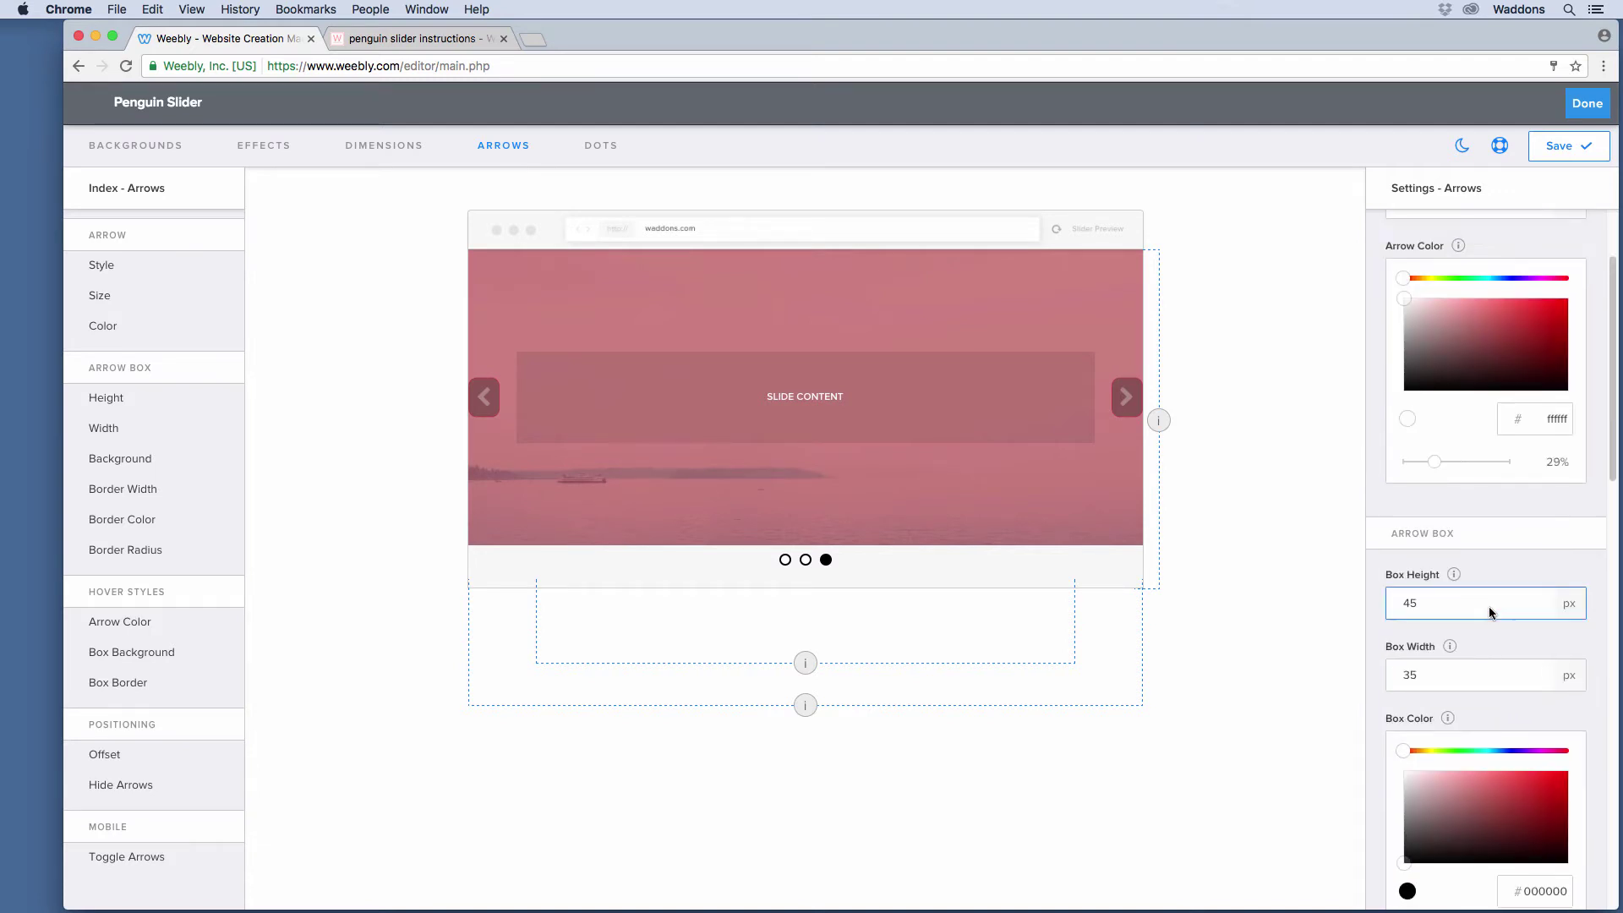
{"action": "scroll", "coordinate": [1476, 635], "scroll_direction": "down", "scroll_amount": 2}
{"action": "left_click", "coordinate": [1428, 611]}
{"action": "type", "text": "35"}
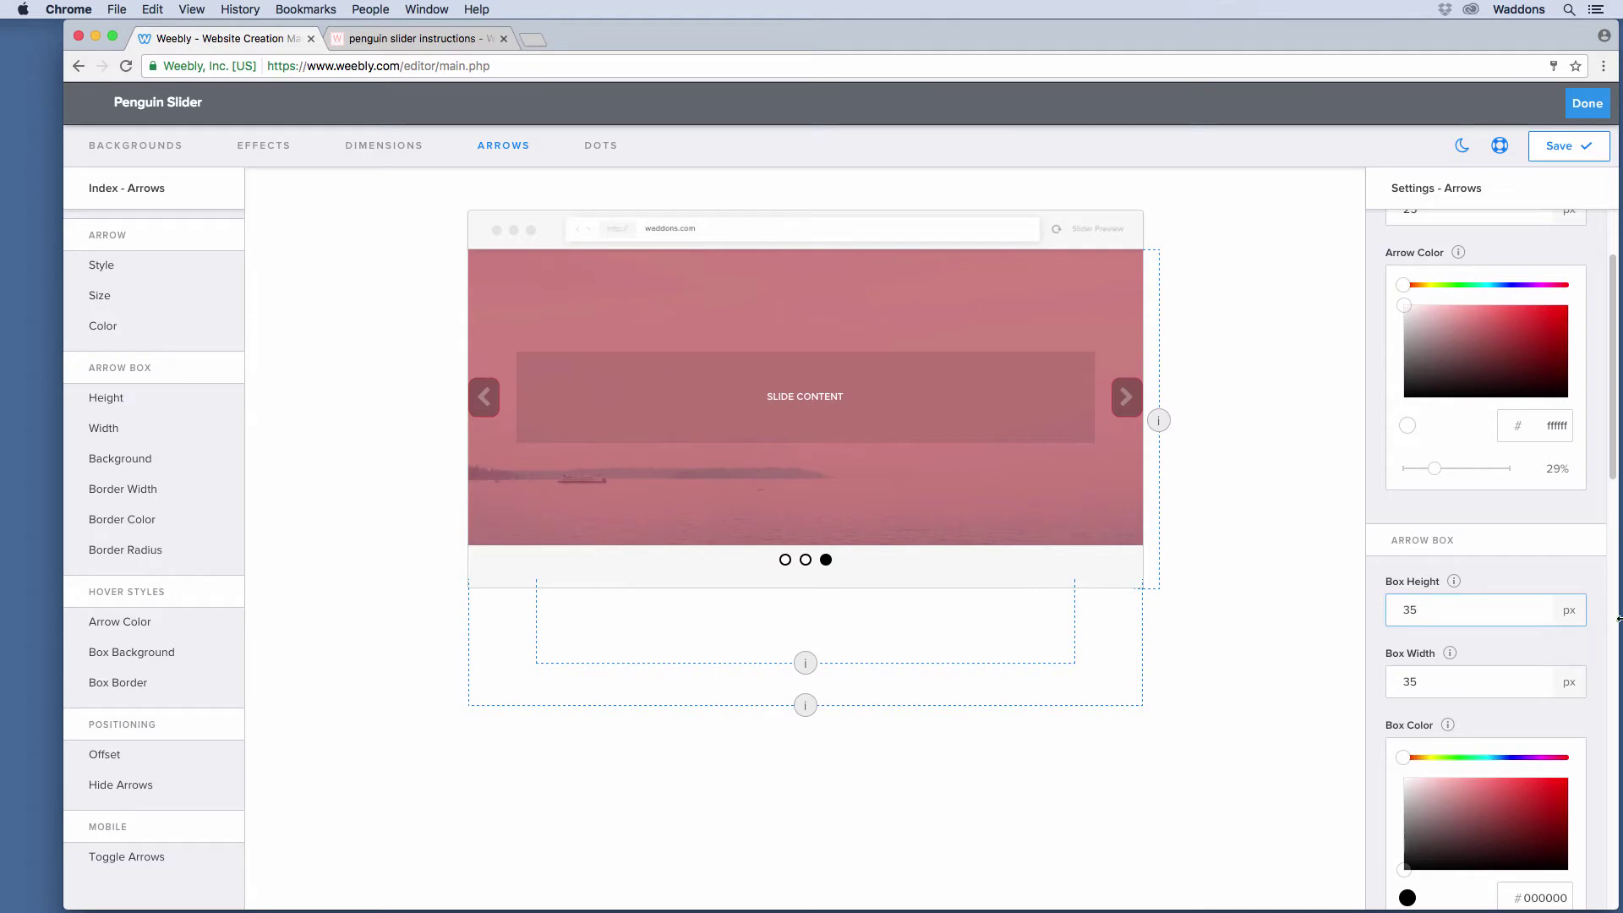
{"action": "scroll", "coordinate": [1452, 586], "scroll_direction": "down", "scroll_amount": 7}
{"action": "left_click", "coordinate": [1428, 720]}
{"action": "type", "text": "35"}
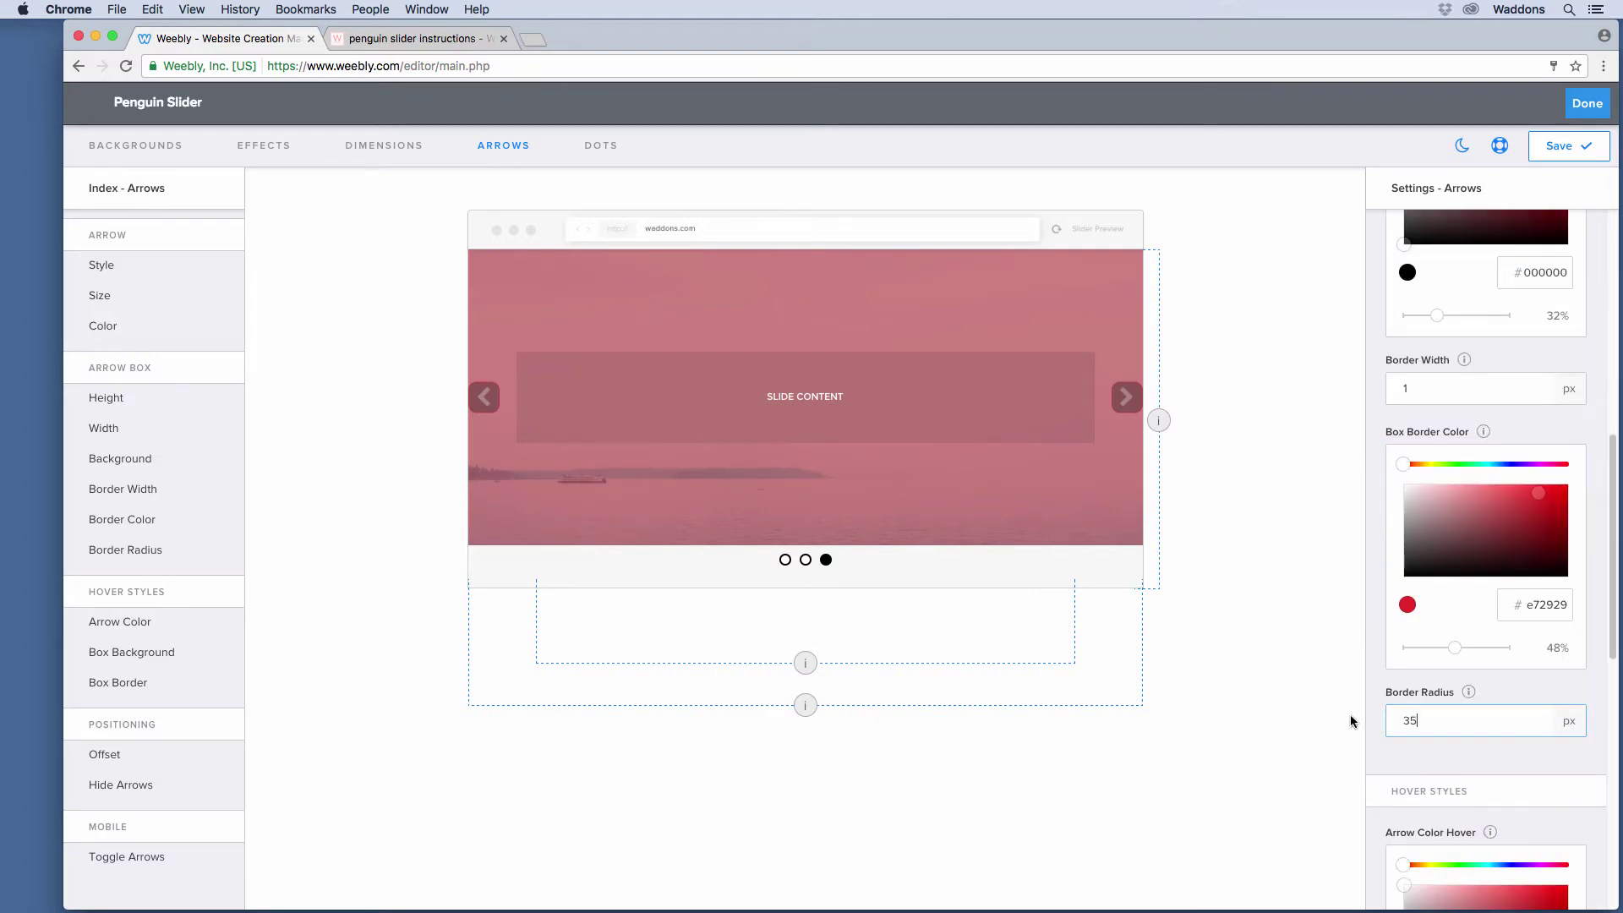
{"action": "left_click", "coordinate": [1376, 684]}
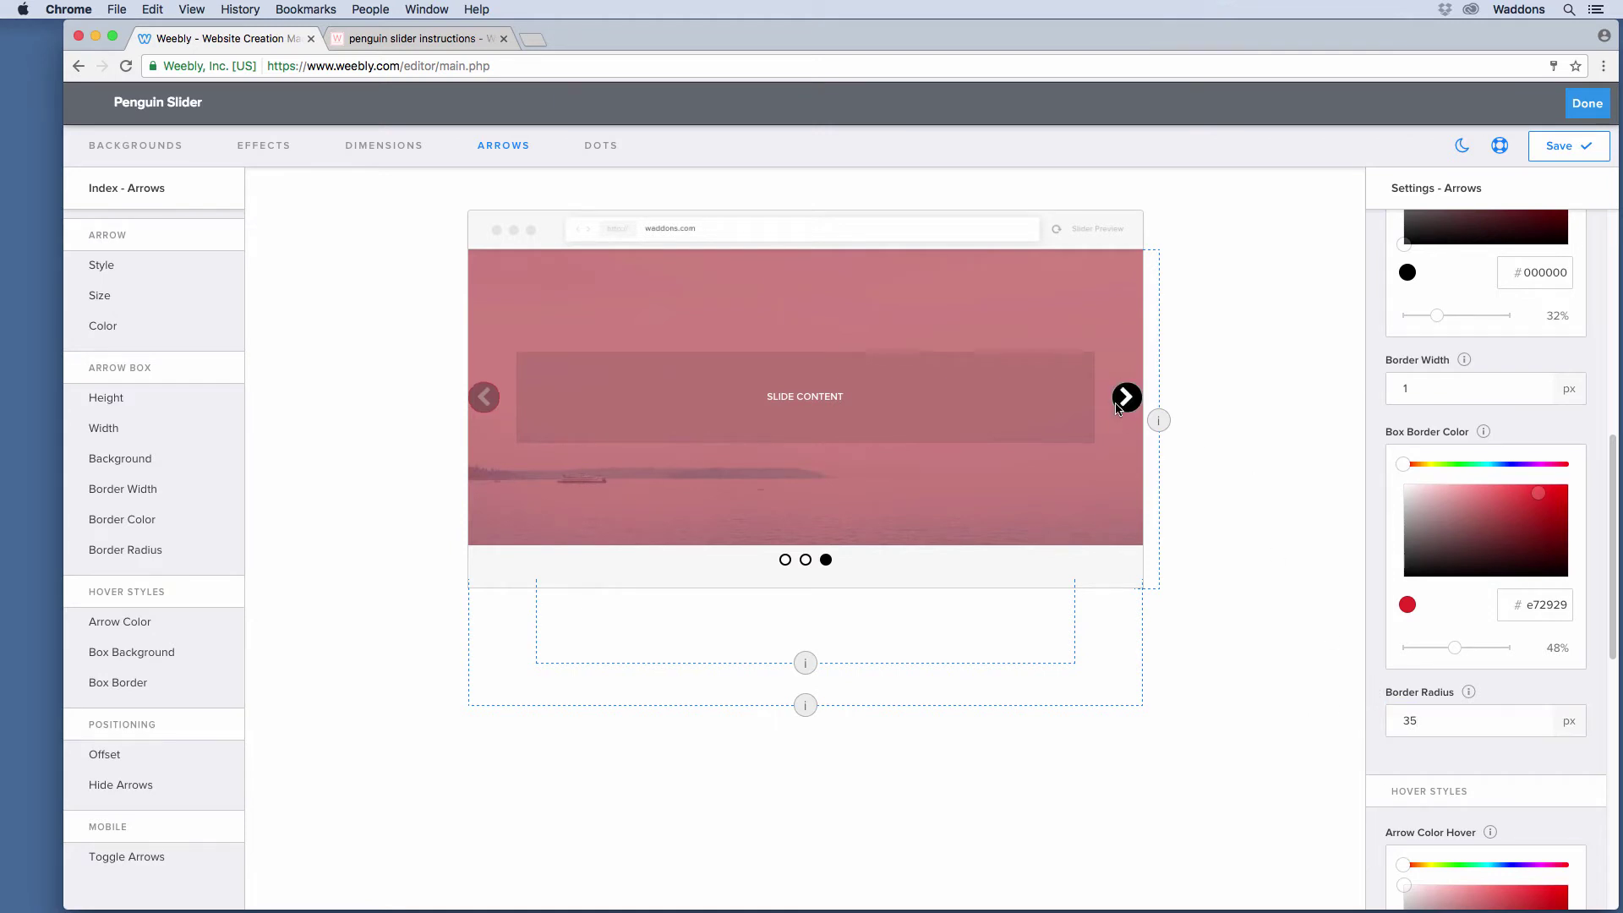
Step: Enlarge the arrow box to a height of 45 px and a width of 45 px
{"action": "scroll", "coordinate": [1437, 653], "scroll_direction": "down", "scroll_amount": 1}
{"action": "scroll", "coordinate": [1429, 608], "scroll_direction": "up", "scroll_amount": 5}
{"action": "left_click", "coordinate": [1425, 431]}
{"action": "type", "text": "45"}
{"action": "key", "text": "Tab"}
{"action": "type", "text": "45"}
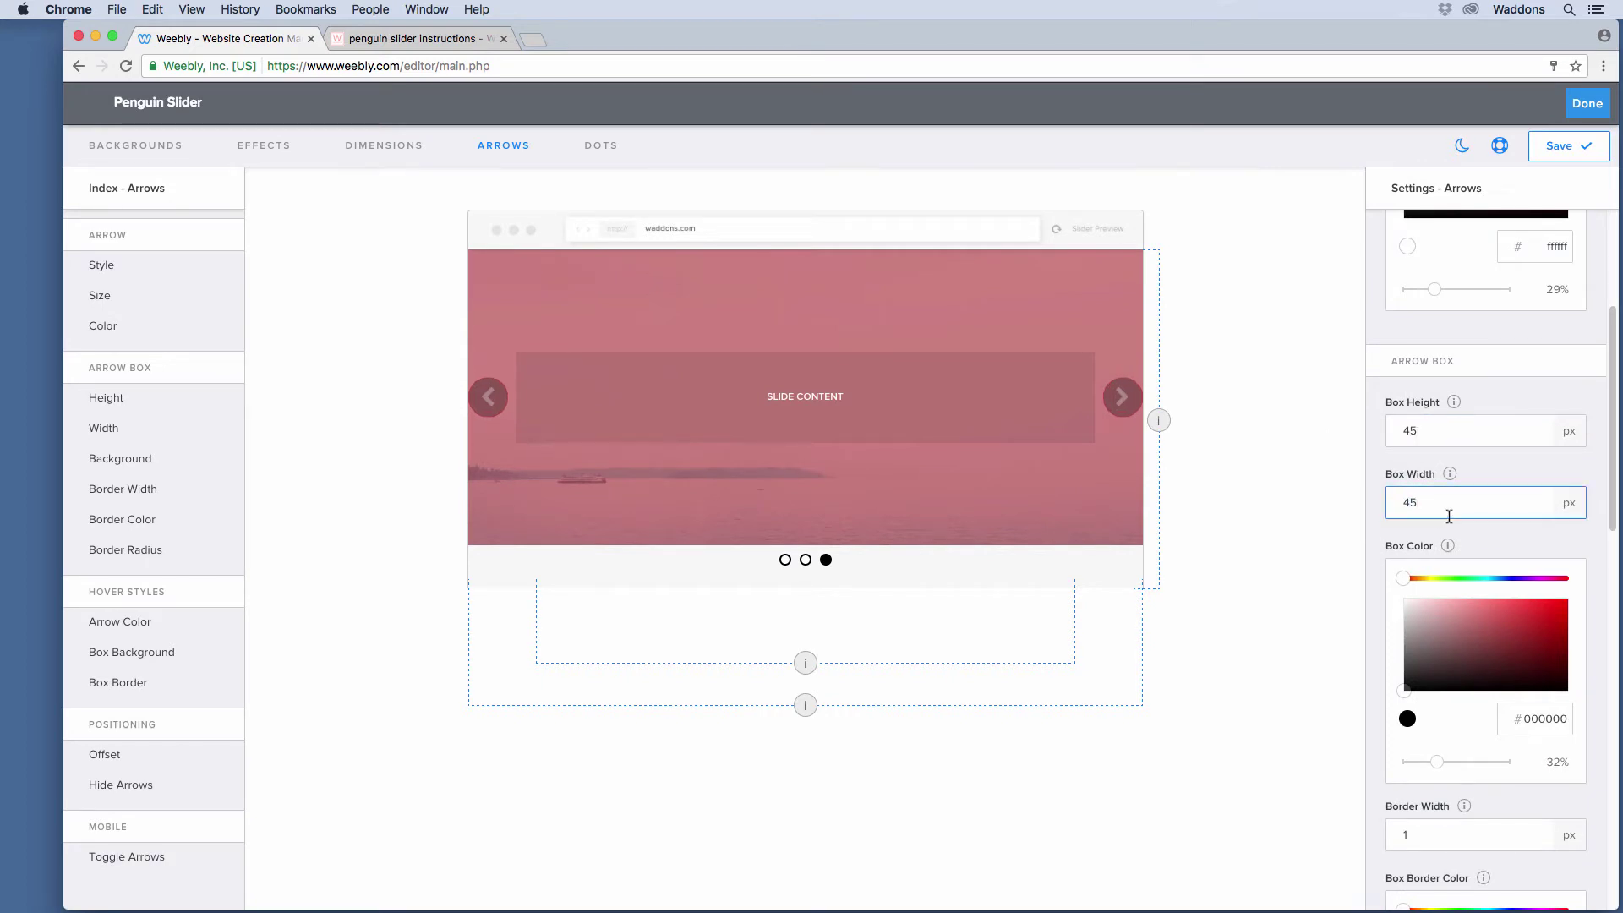
Step: Set the arrow offset to 4 px in the arrow positioning settings
{"action": "scroll", "coordinate": [1447, 517], "scroll_direction": "down", "scroll_amount": 10}
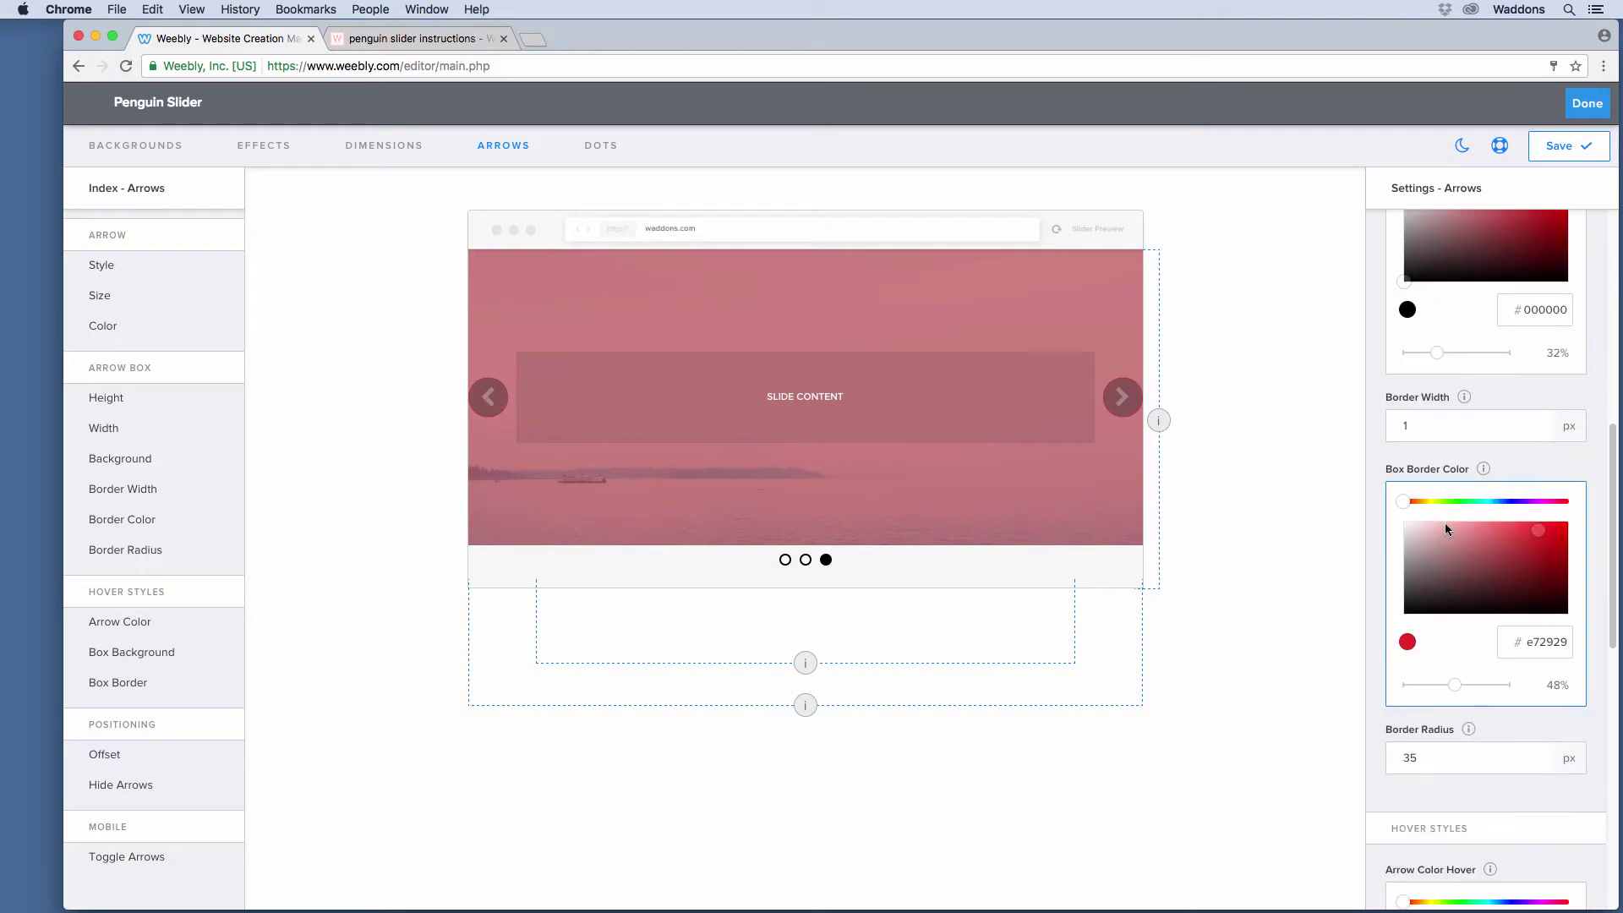
{"action": "scroll", "coordinate": [1445, 525], "scroll_direction": "down", "scroll_amount": 5}
{"action": "scroll", "coordinate": [1436, 540], "scroll_direction": "down", "scroll_amount": 5}
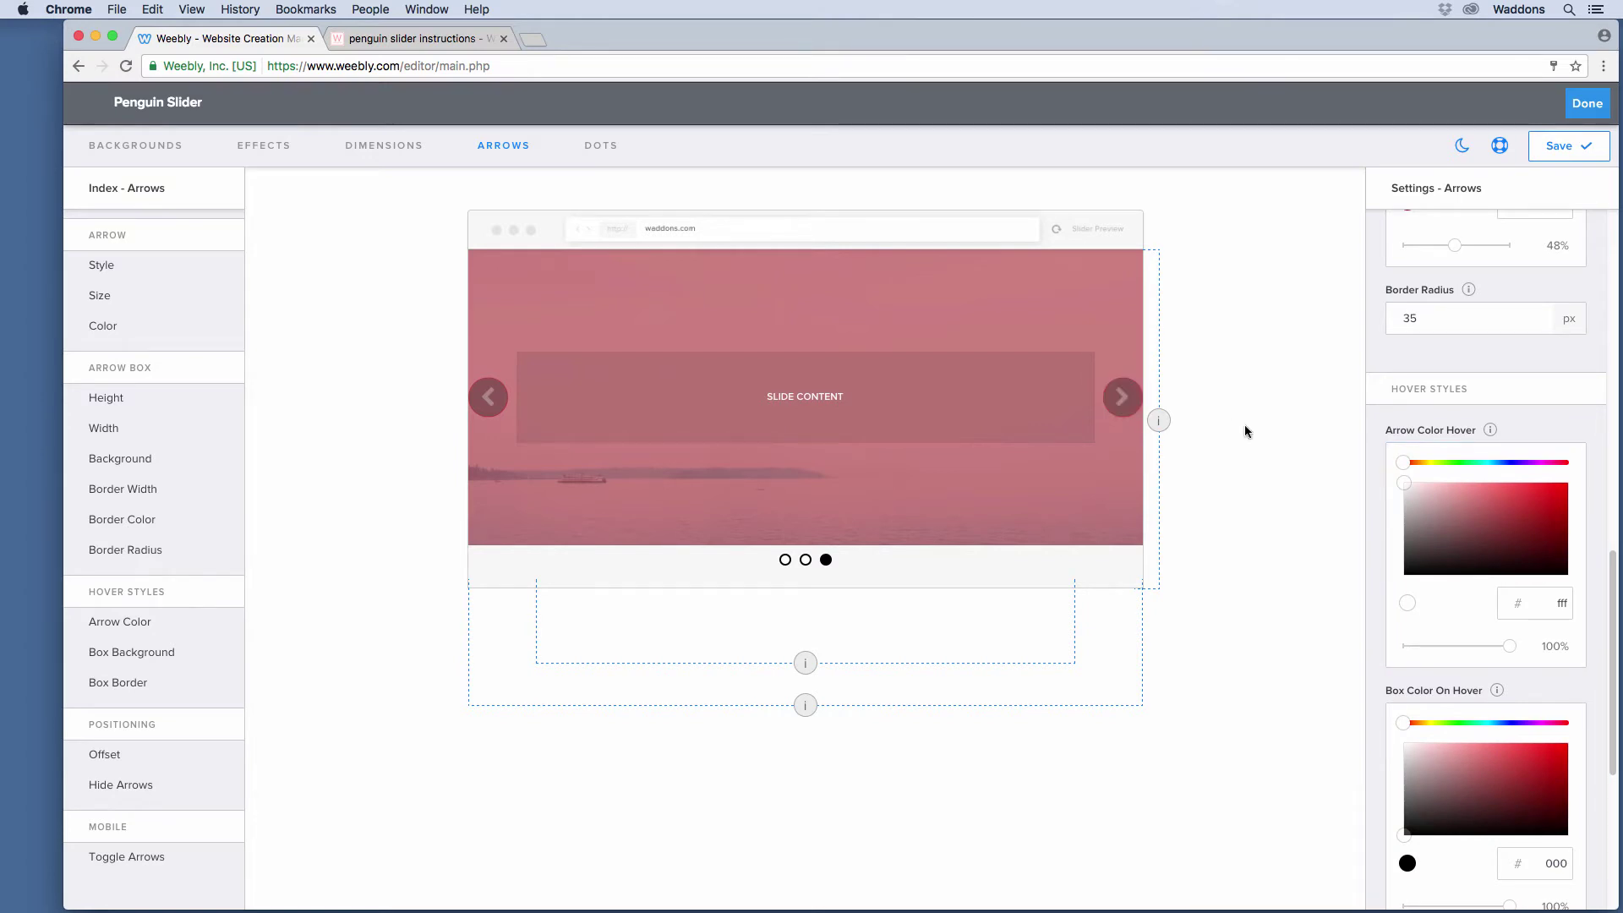
{"action": "scroll", "coordinate": [1376, 470], "scroll_direction": "down", "scroll_amount": 2}
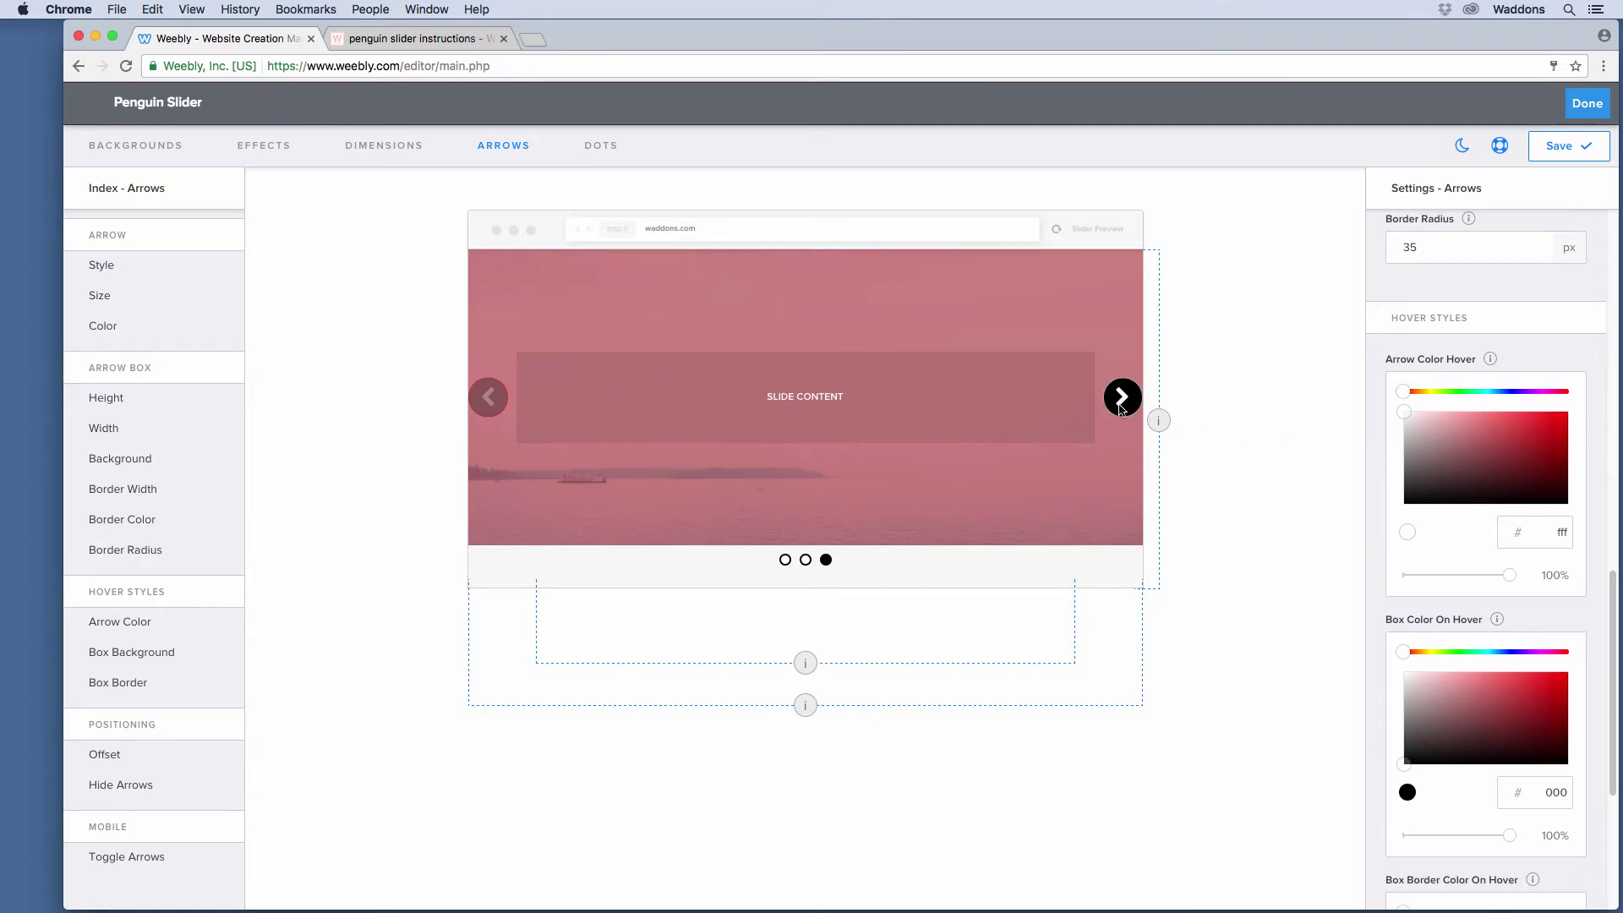
{"action": "scroll", "coordinate": [1498, 520], "scroll_direction": "down", "scroll_amount": 5}
{"action": "scroll", "coordinate": [1498, 520], "scroll_direction": "down", "scroll_amount": 6}
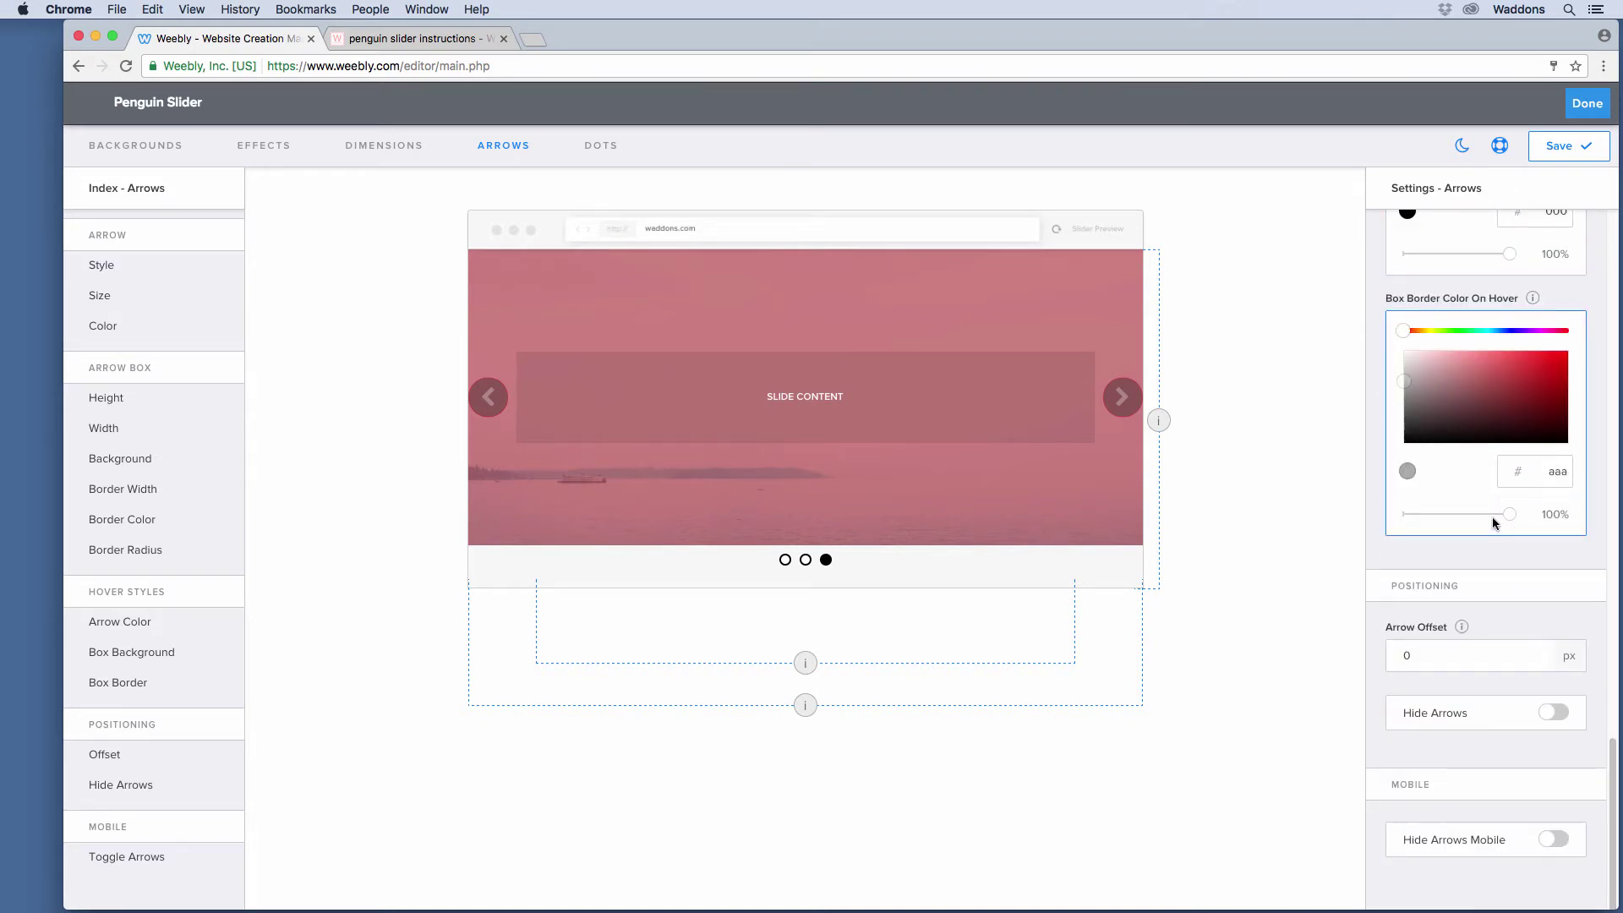
{"action": "type", "text": "6"}
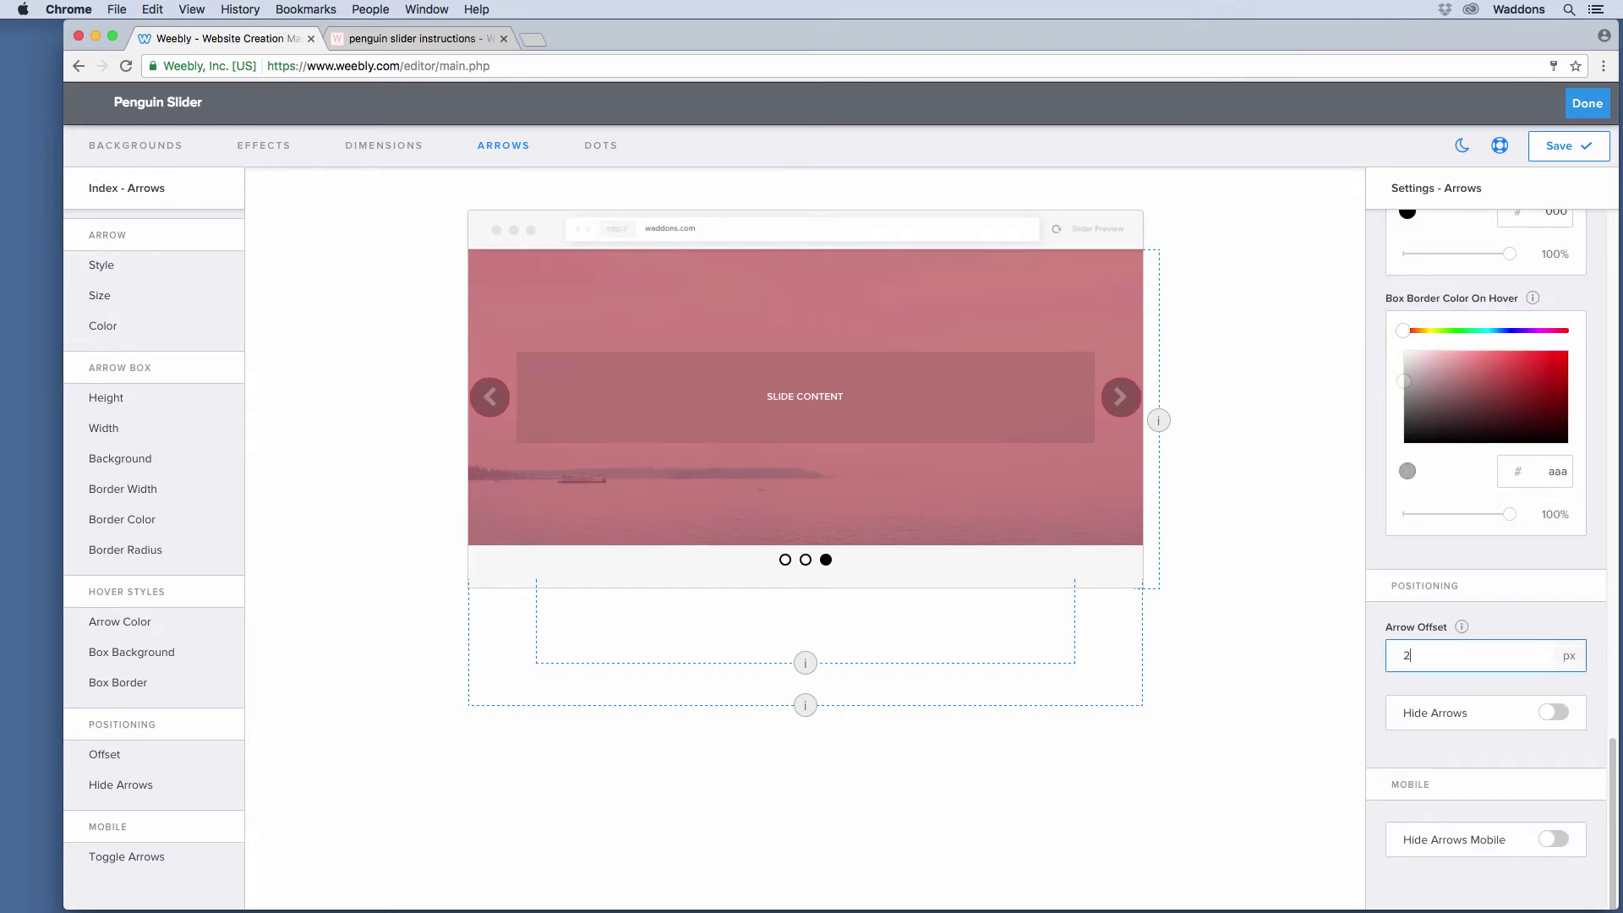
{"action": "key", "text": "BackSpace"}
{"action": "type", "text": "4"}
Step: Try hiding the slider arrows, then show them again
{"action": "left_click", "coordinate": [1478, 713]}
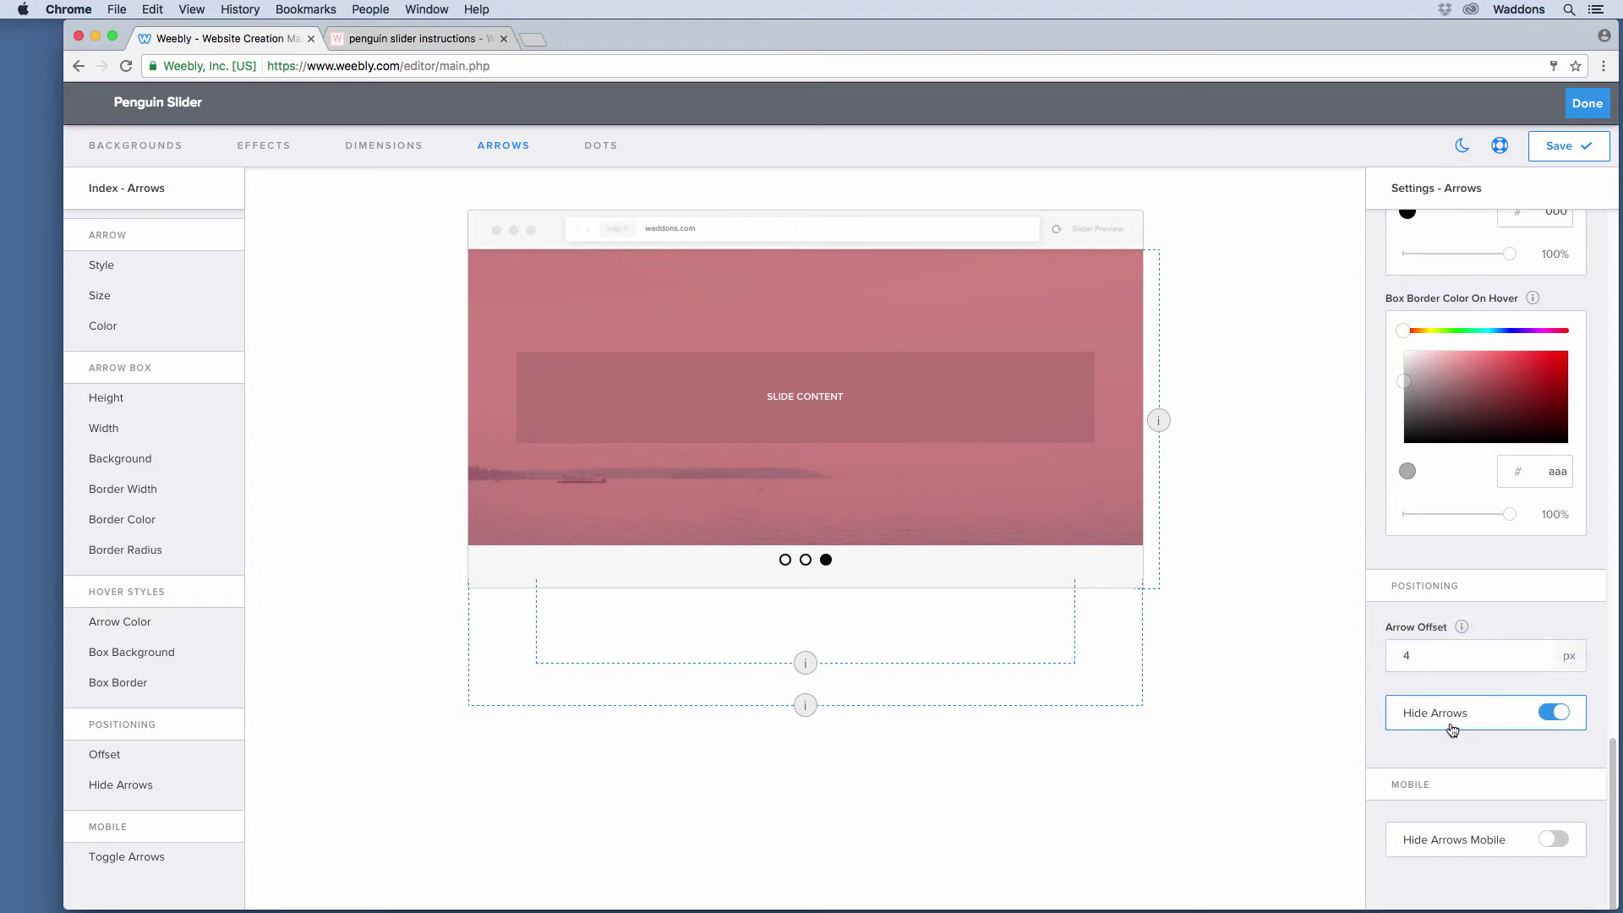
{"action": "left_click", "coordinate": [1454, 720]}
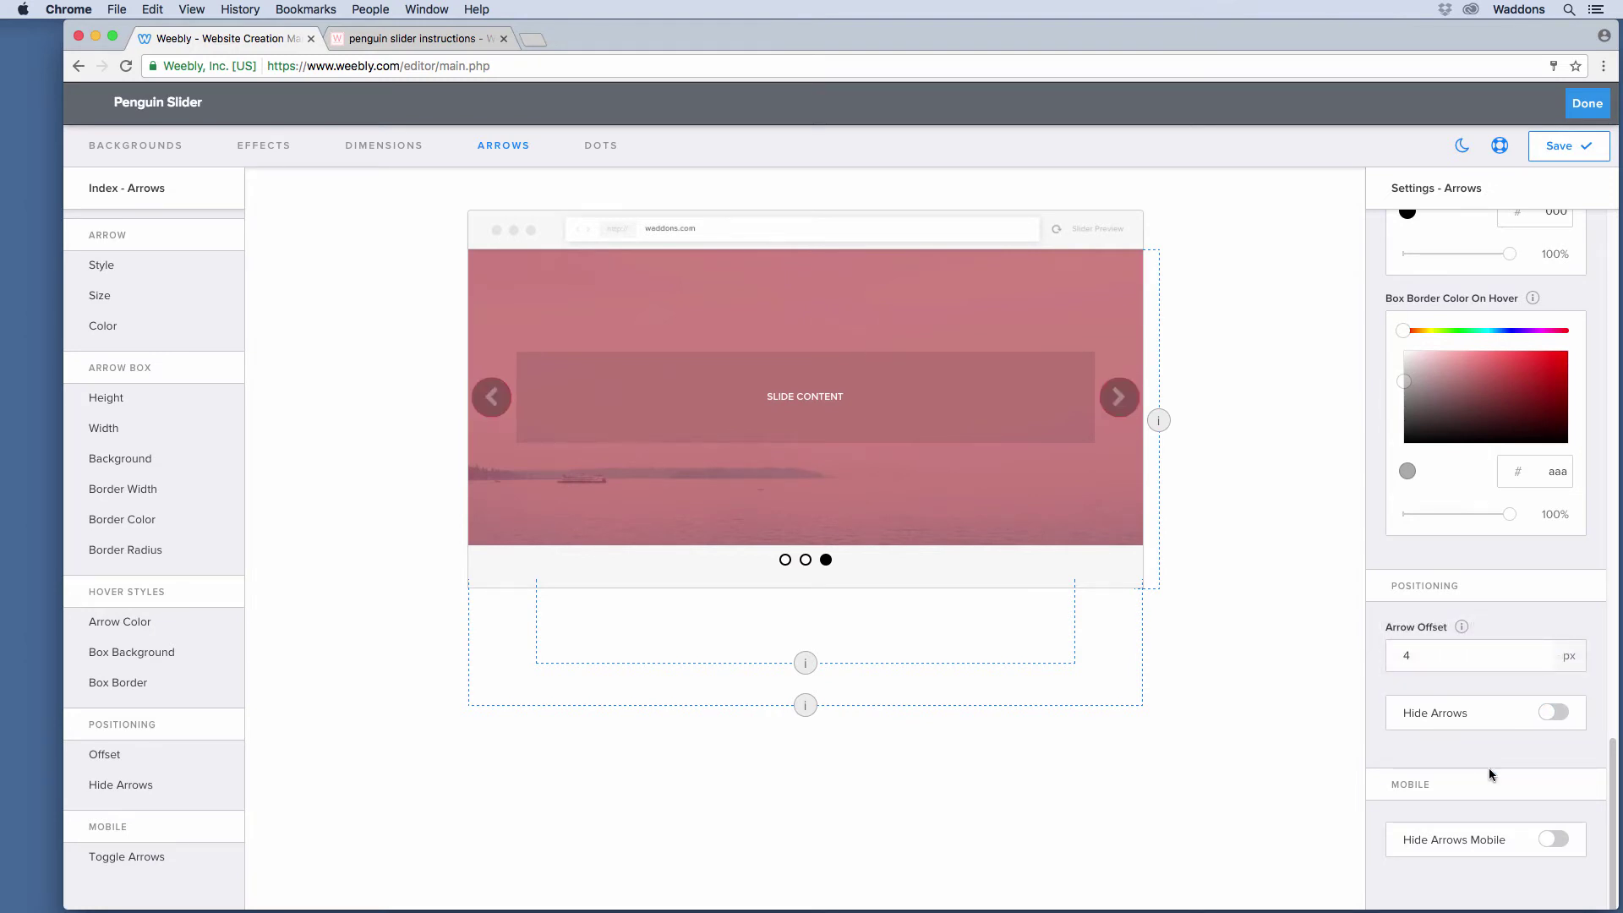
{"action": "mouse_move", "coordinate": [1483, 838]}
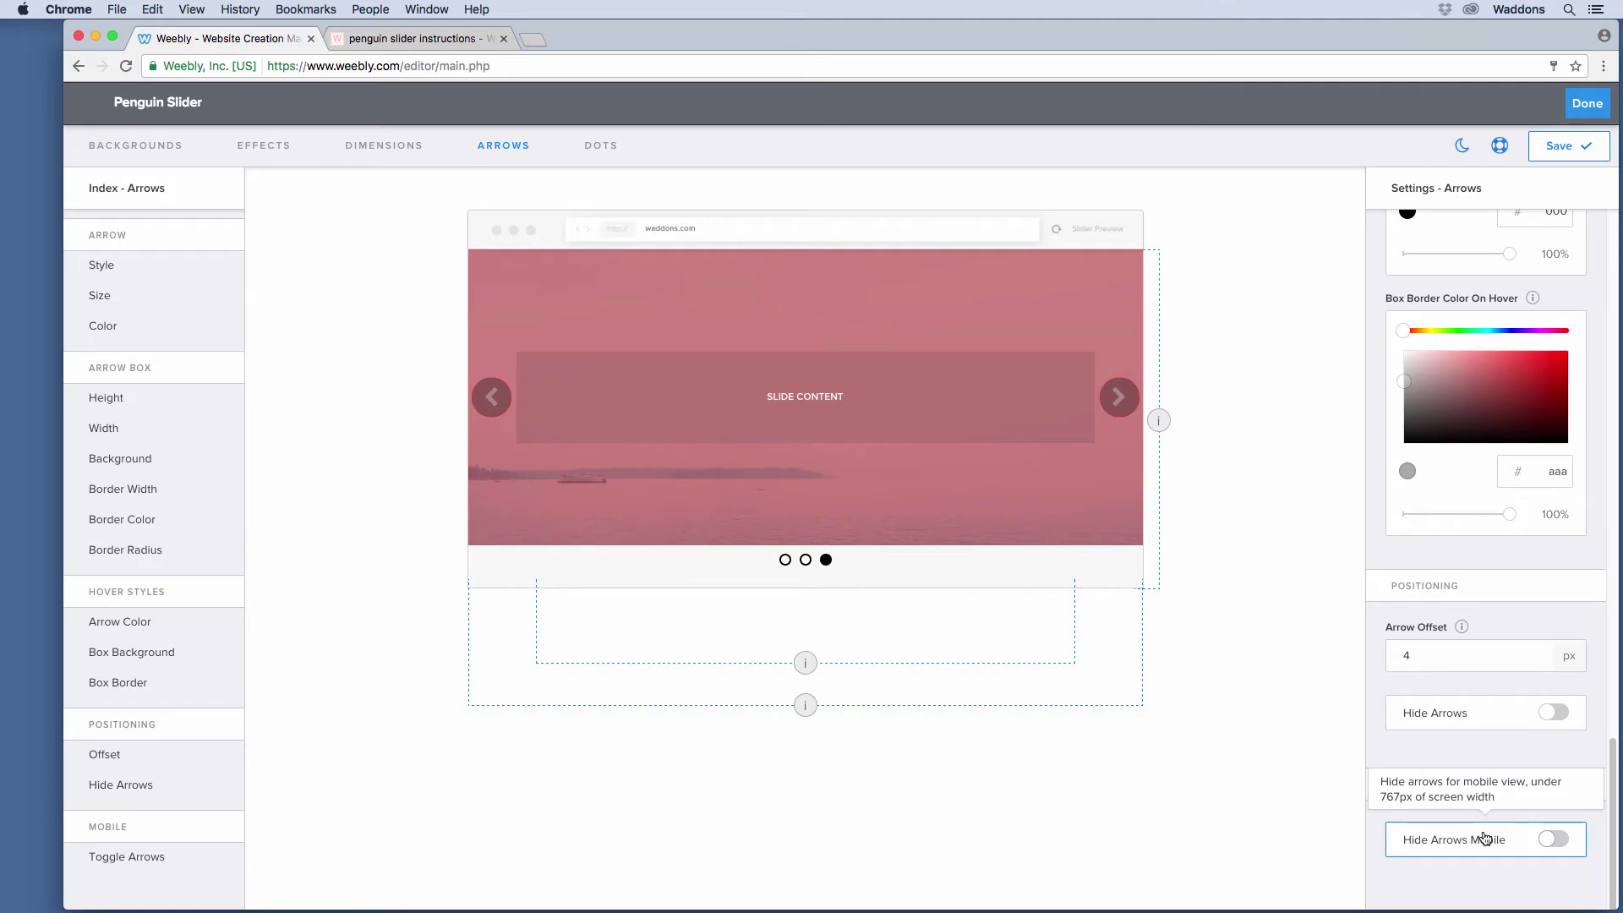
Step: Set the slider dots' background colour to red (d03b3b), with a dot height of 18 px and a width of 9 px
{"action": "left_click", "coordinate": [594, 158]}
{"action": "left_click_drag", "start_coordinate": [1423, 375], "coordinate": [1507, 380]}
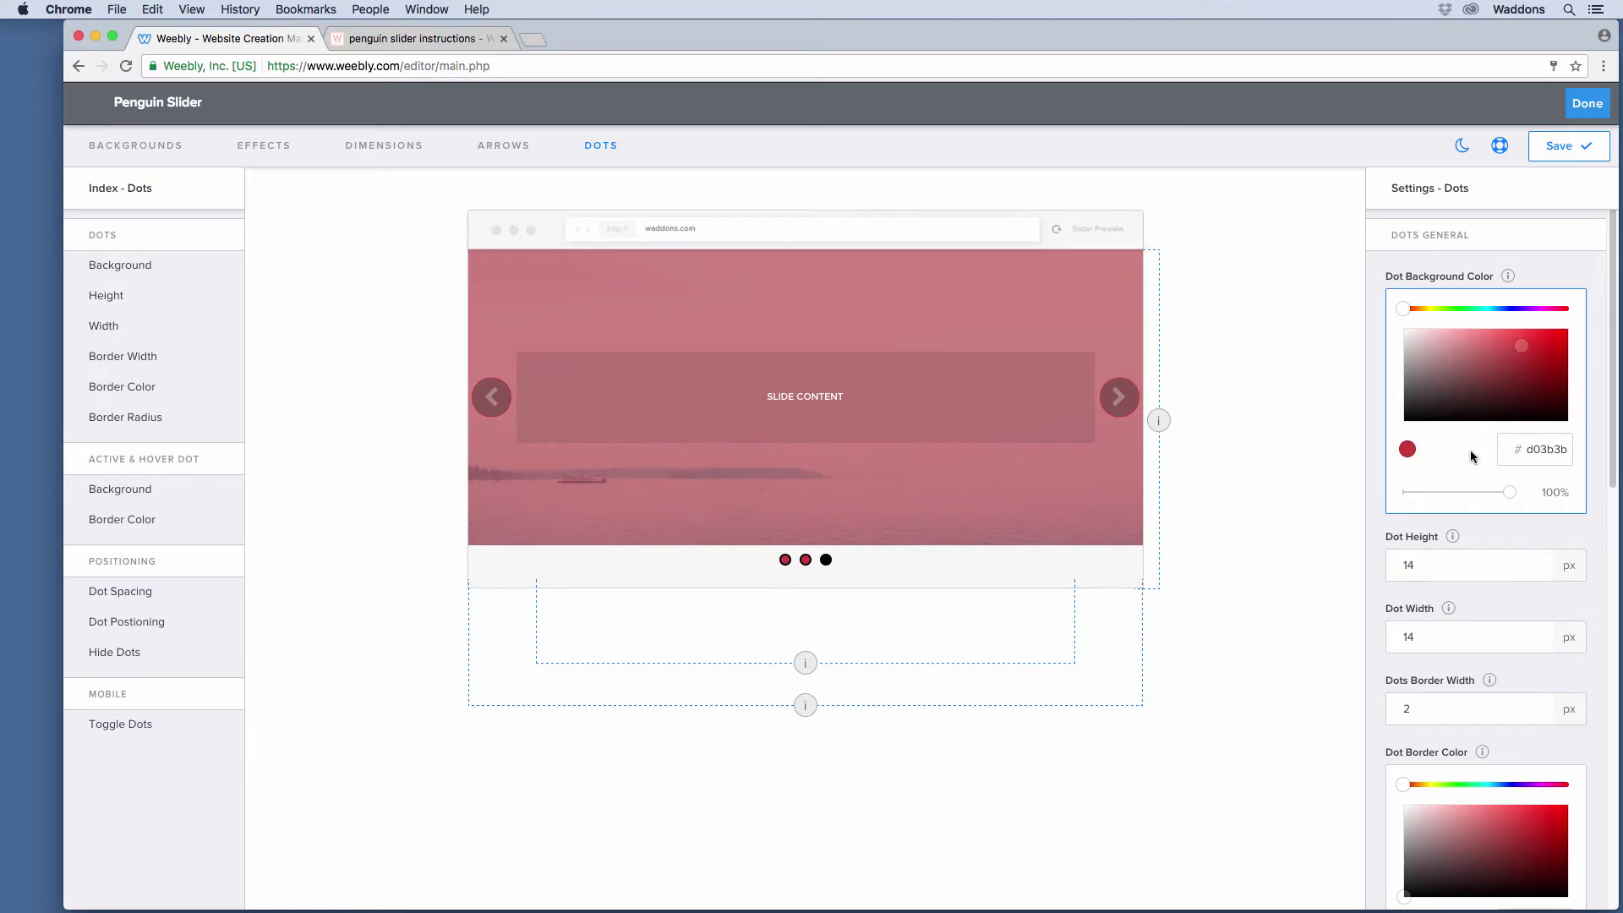
{"action": "scroll", "coordinate": [1468, 510], "scroll_direction": "down", "scroll_amount": 3}
{"action": "left_click", "coordinate": [1438, 417]}
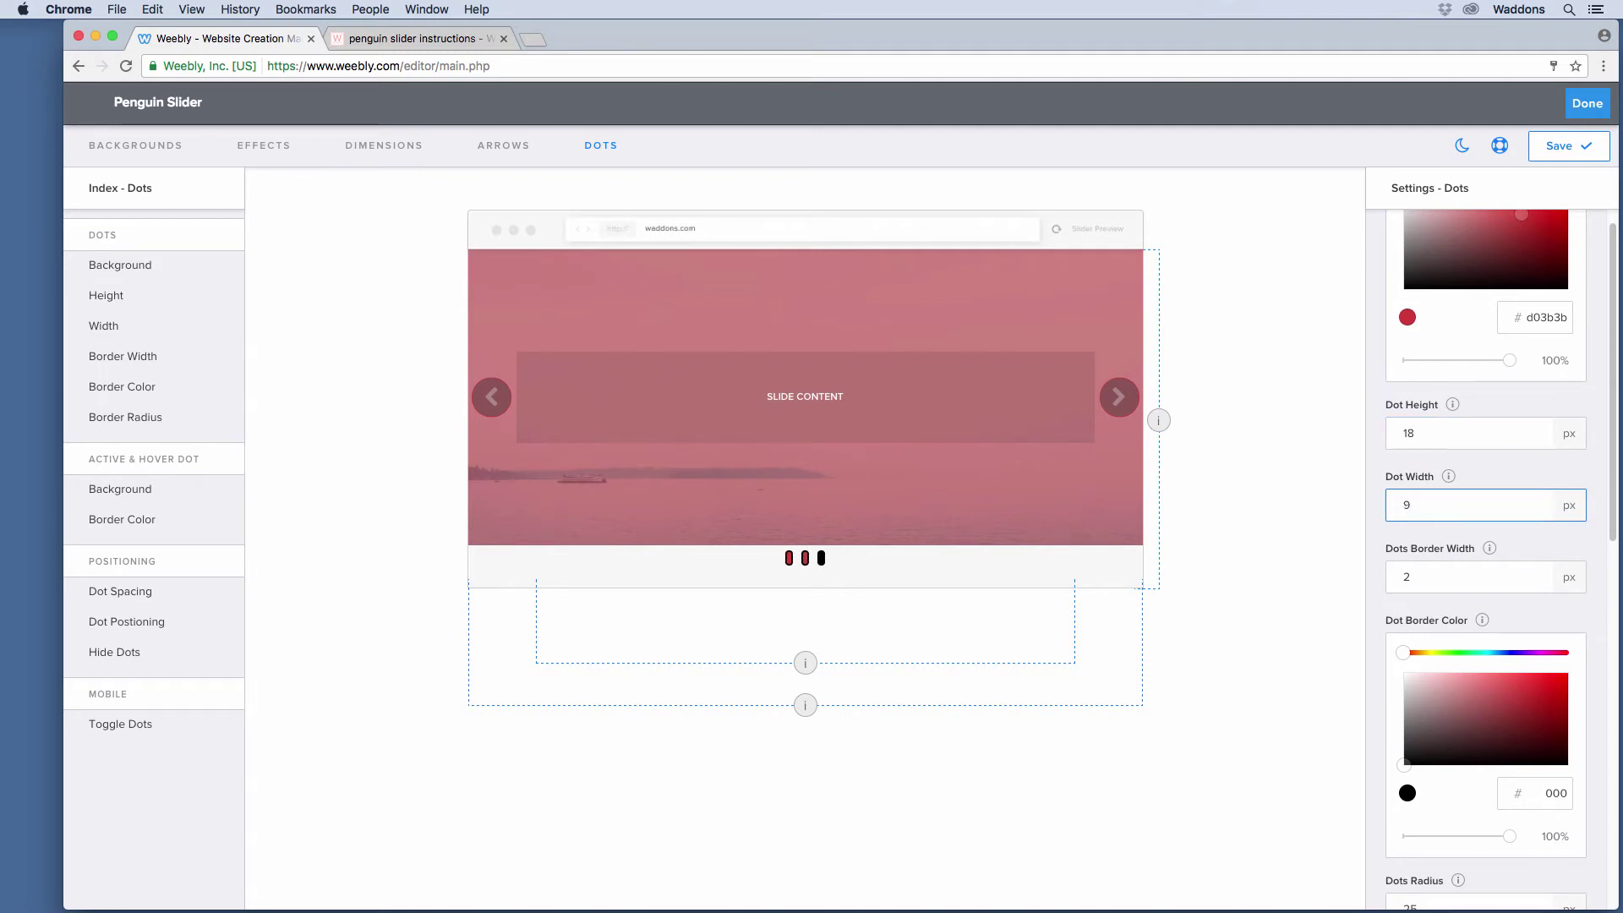
Step: Give the dots a 1 px border in muted red (ad4747) and set the dots radius to 0 px
{"action": "scroll", "coordinate": [1438, 504], "scroll_direction": "down", "scroll_amount": 1}
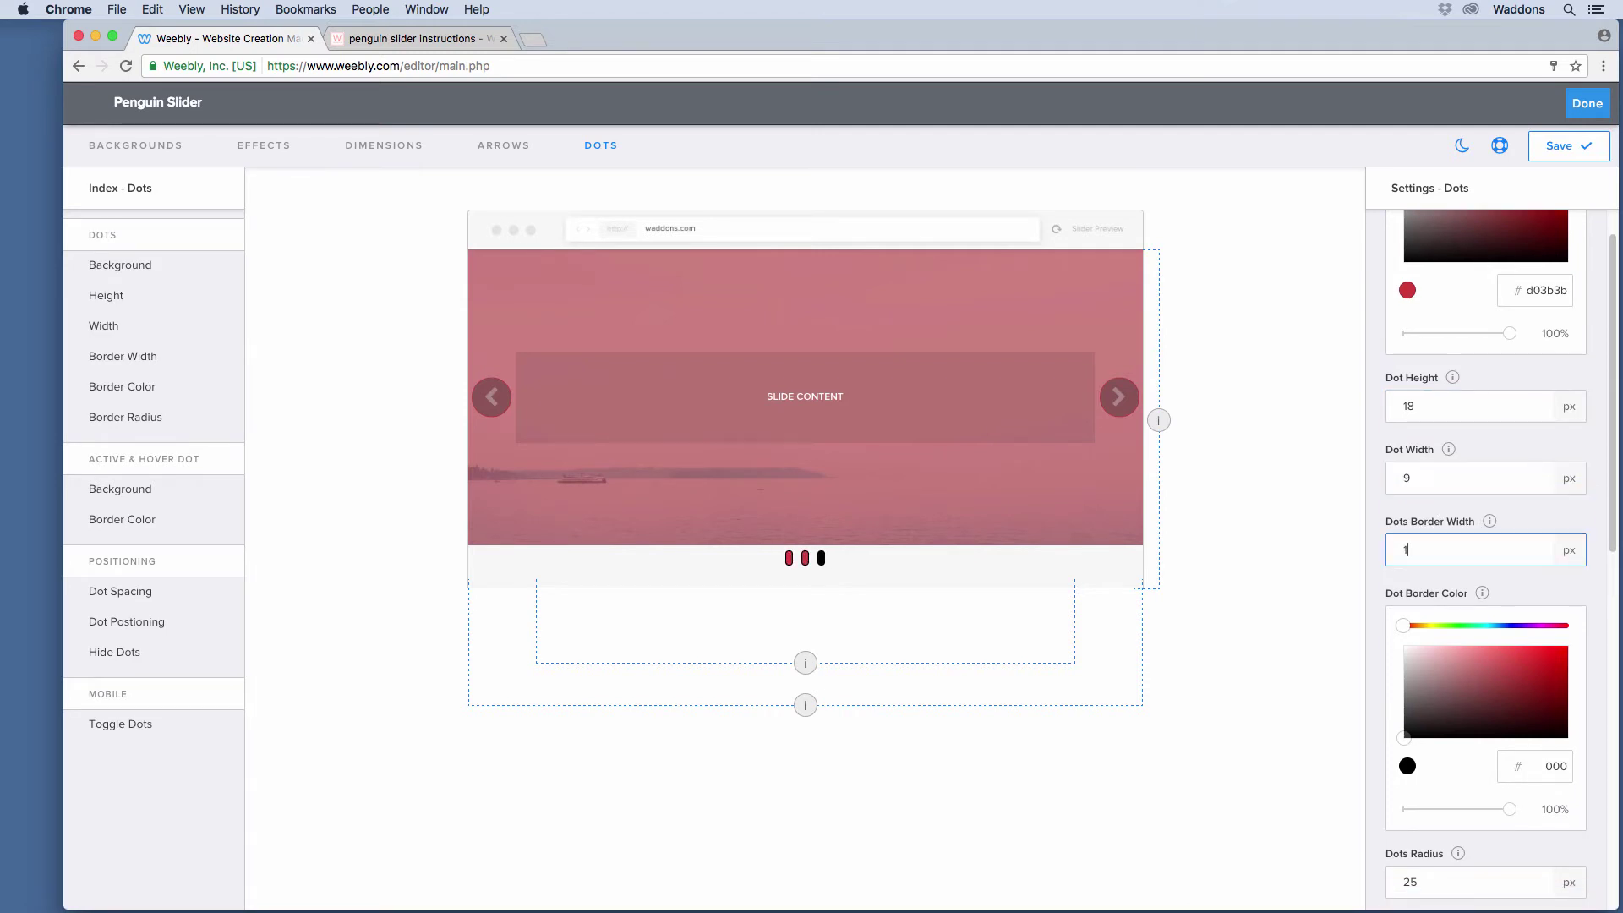
{"action": "scroll", "coordinate": [1457, 531], "scroll_direction": "down", "scroll_amount": 2}
{"action": "left_click", "coordinate": [1467, 634]}
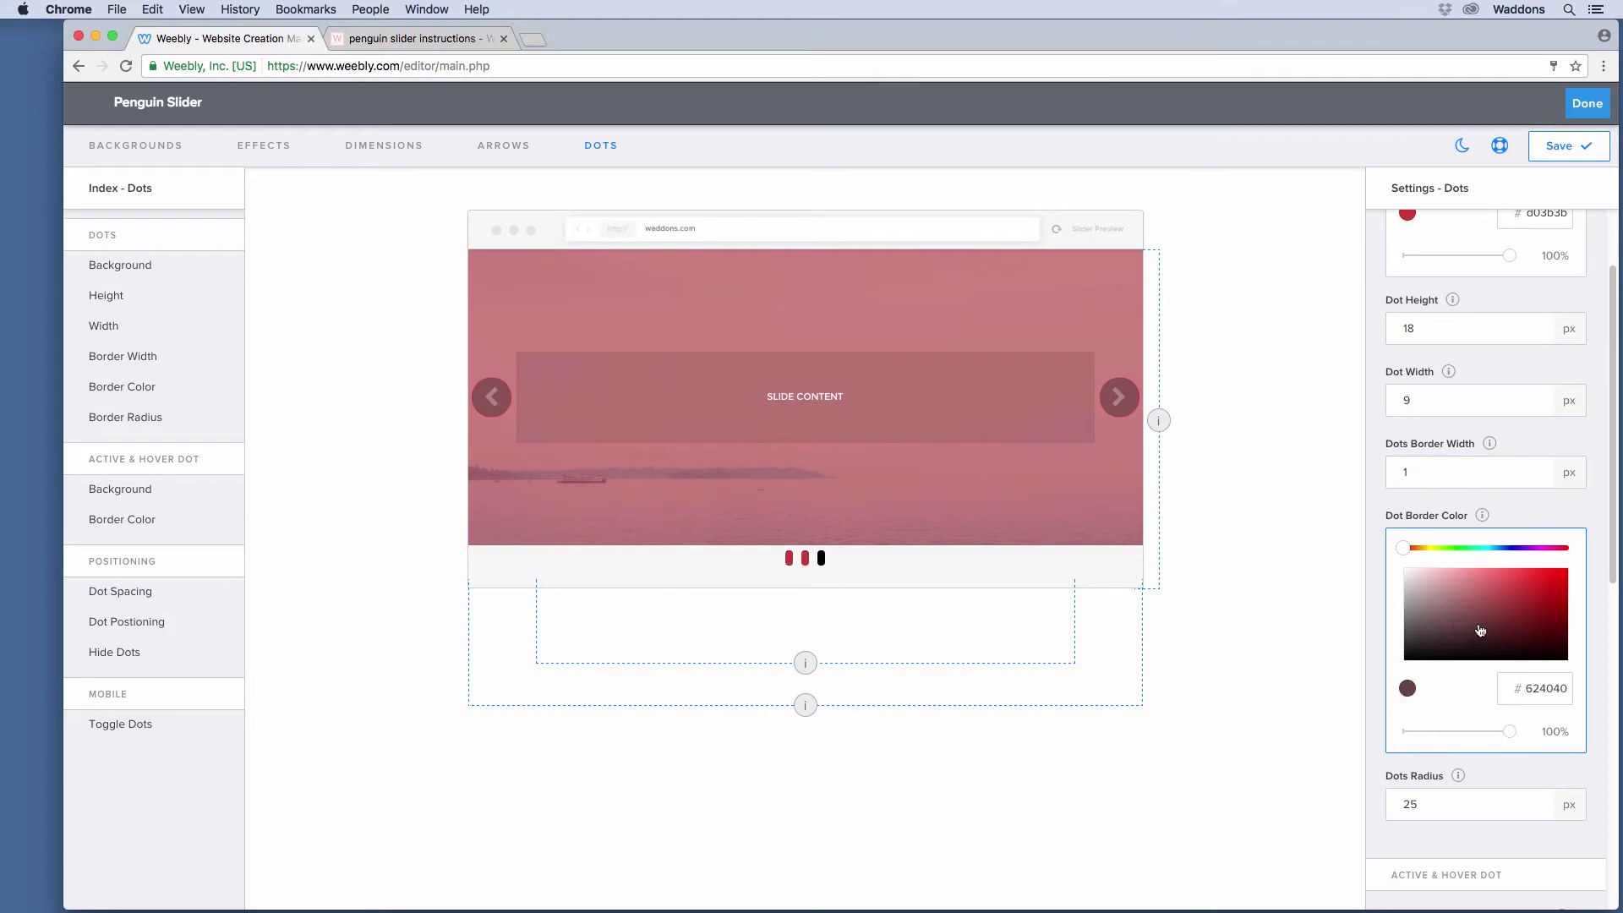
{"action": "scroll", "coordinate": [1481, 683], "scroll_direction": "down", "scroll_amount": 1}
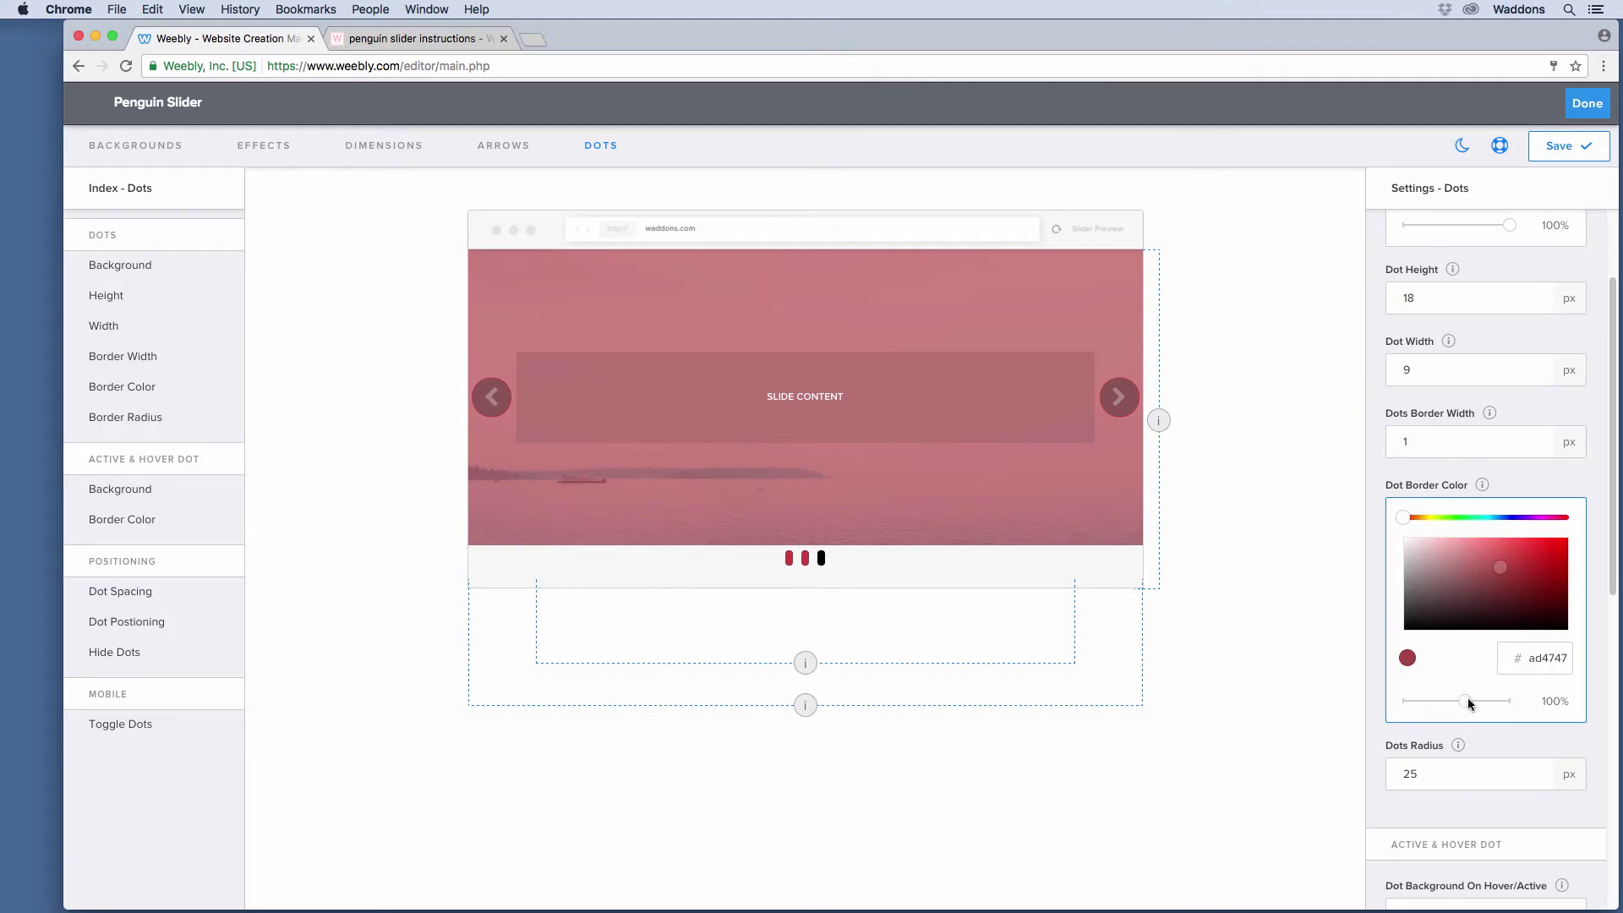
{"action": "scroll", "coordinate": [1481, 520], "scroll_direction": "down", "scroll_amount": 7}
{"action": "left_click", "coordinate": [1445, 578]}
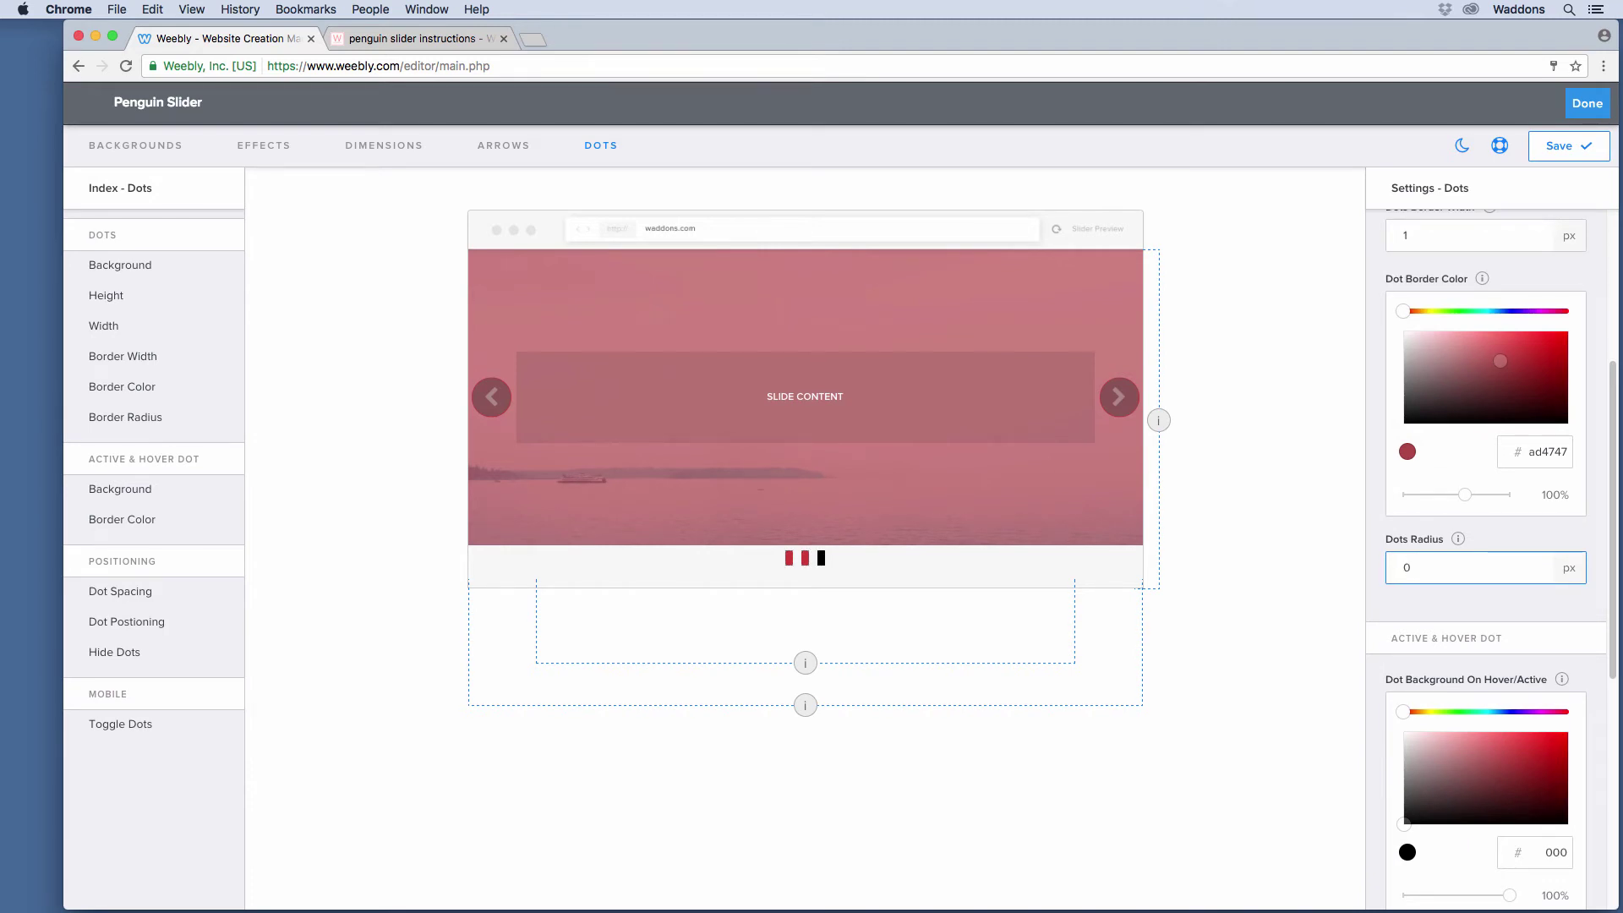
Step: Set the hover and active dot background to bright green (2ef018)
{"action": "scroll", "coordinate": [1437, 566], "scroll_direction": "down", "scroll_amount": 7}
{"action": "left_click", "coordinate": [1481, 551]}
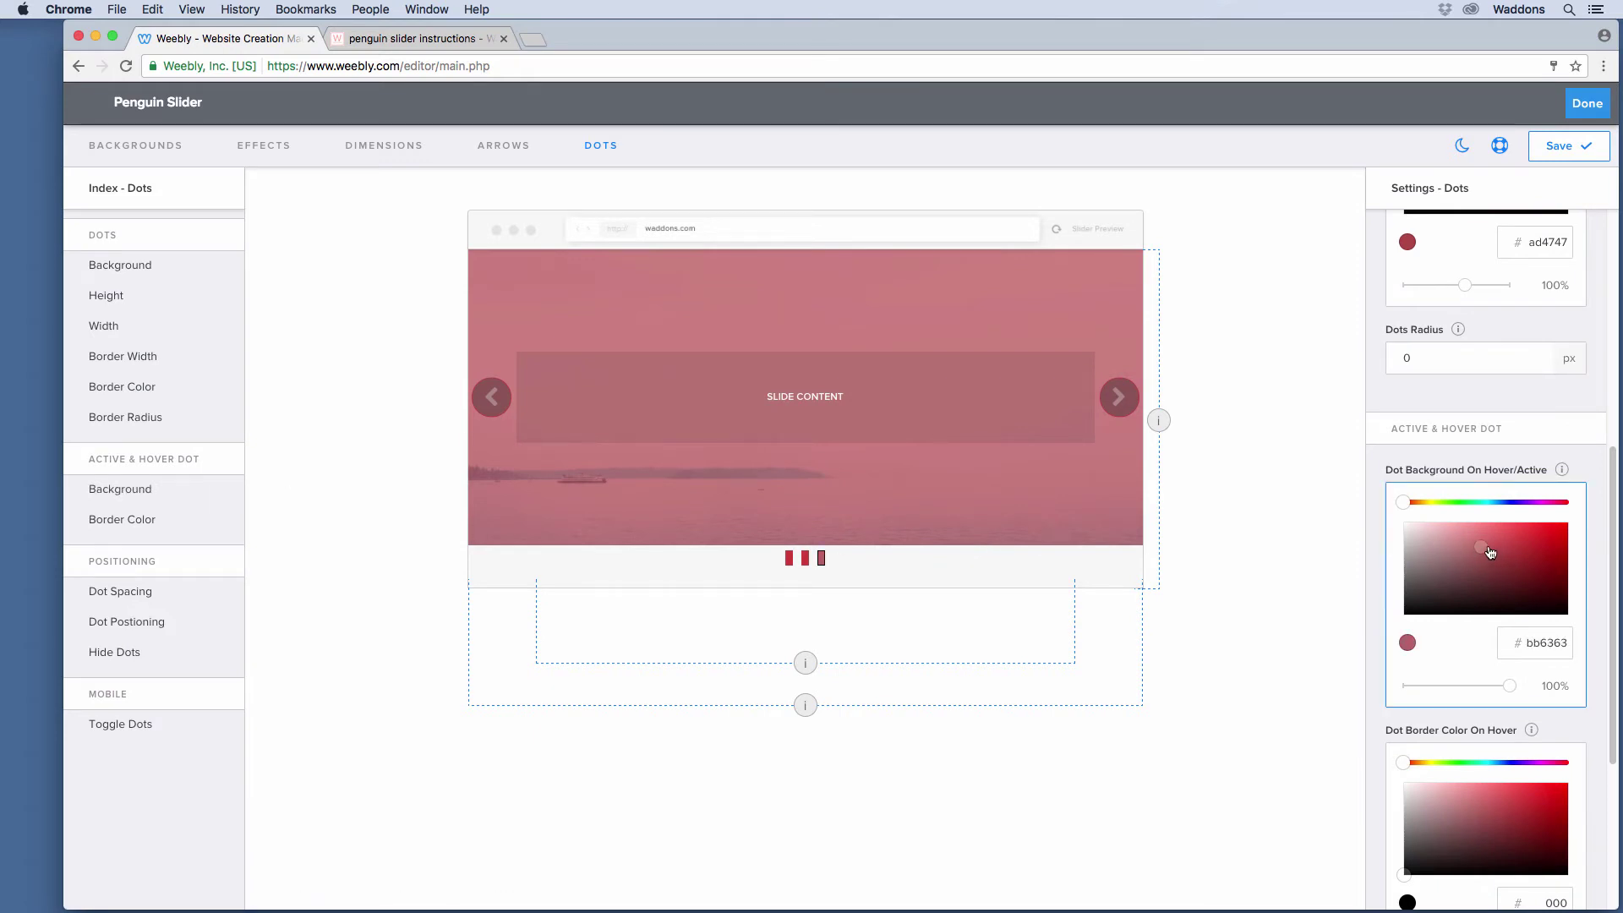
{"action": "left_click", "coordinate": [1455, 503]}
{"action": "scroll", "coordinate": [1455, 550], "scroll_direction": "down", "scroll_amount": 3}
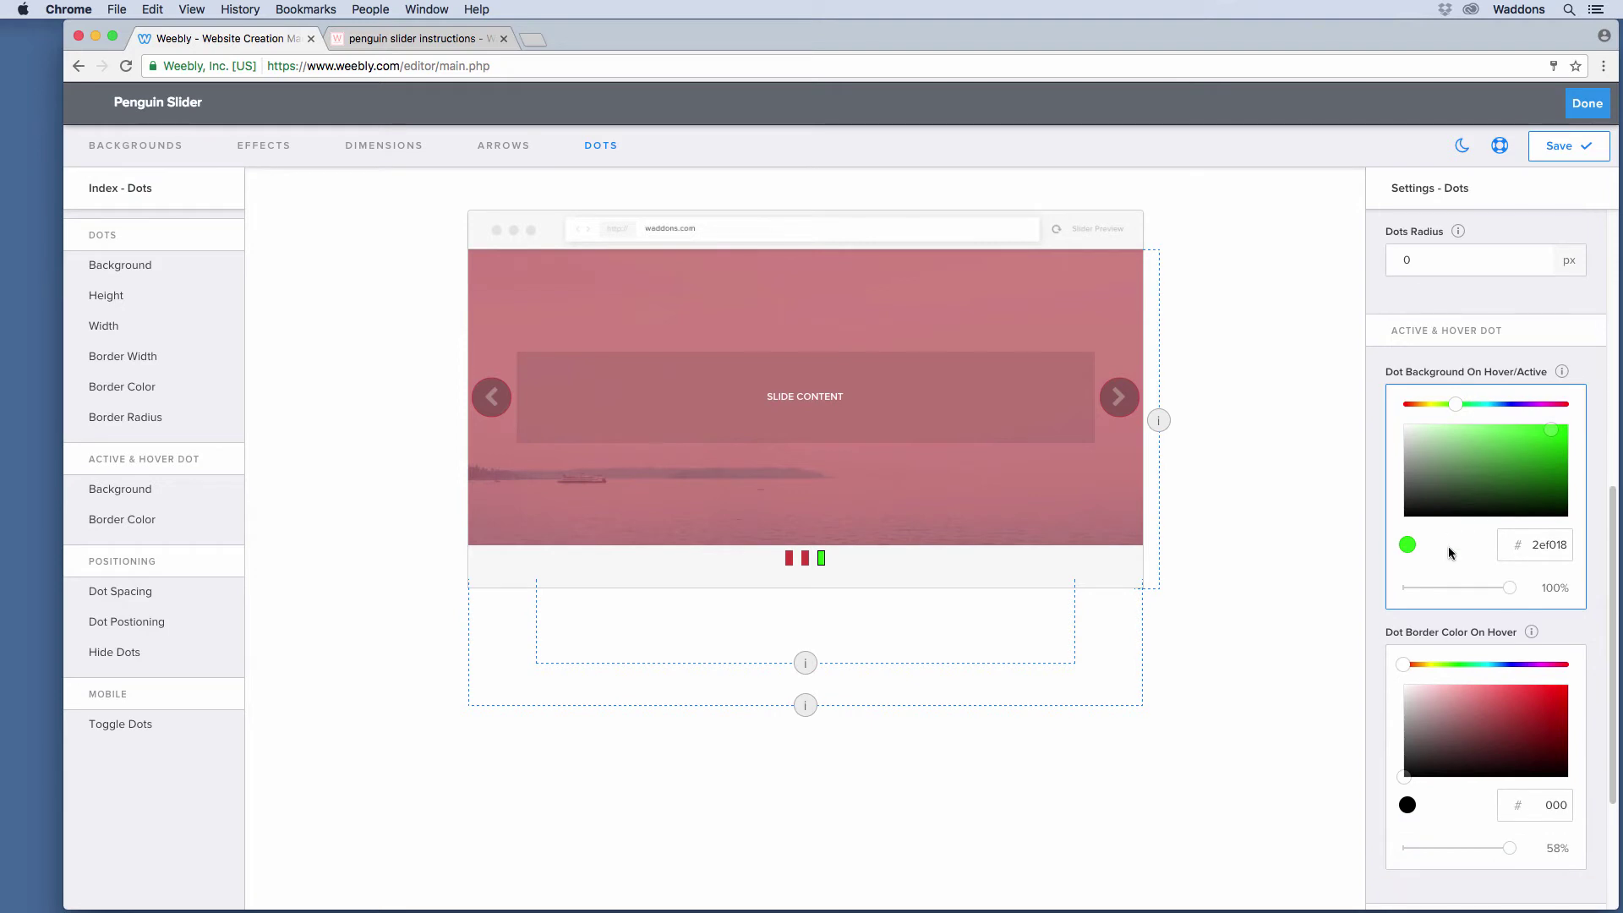
Step: Set the dot spacing to 8 px and position the dots on the slider itself
{"action": "scroll", "coordinate": [1447, 558], "scroll_direction": "down", "scroll_amount": 5}
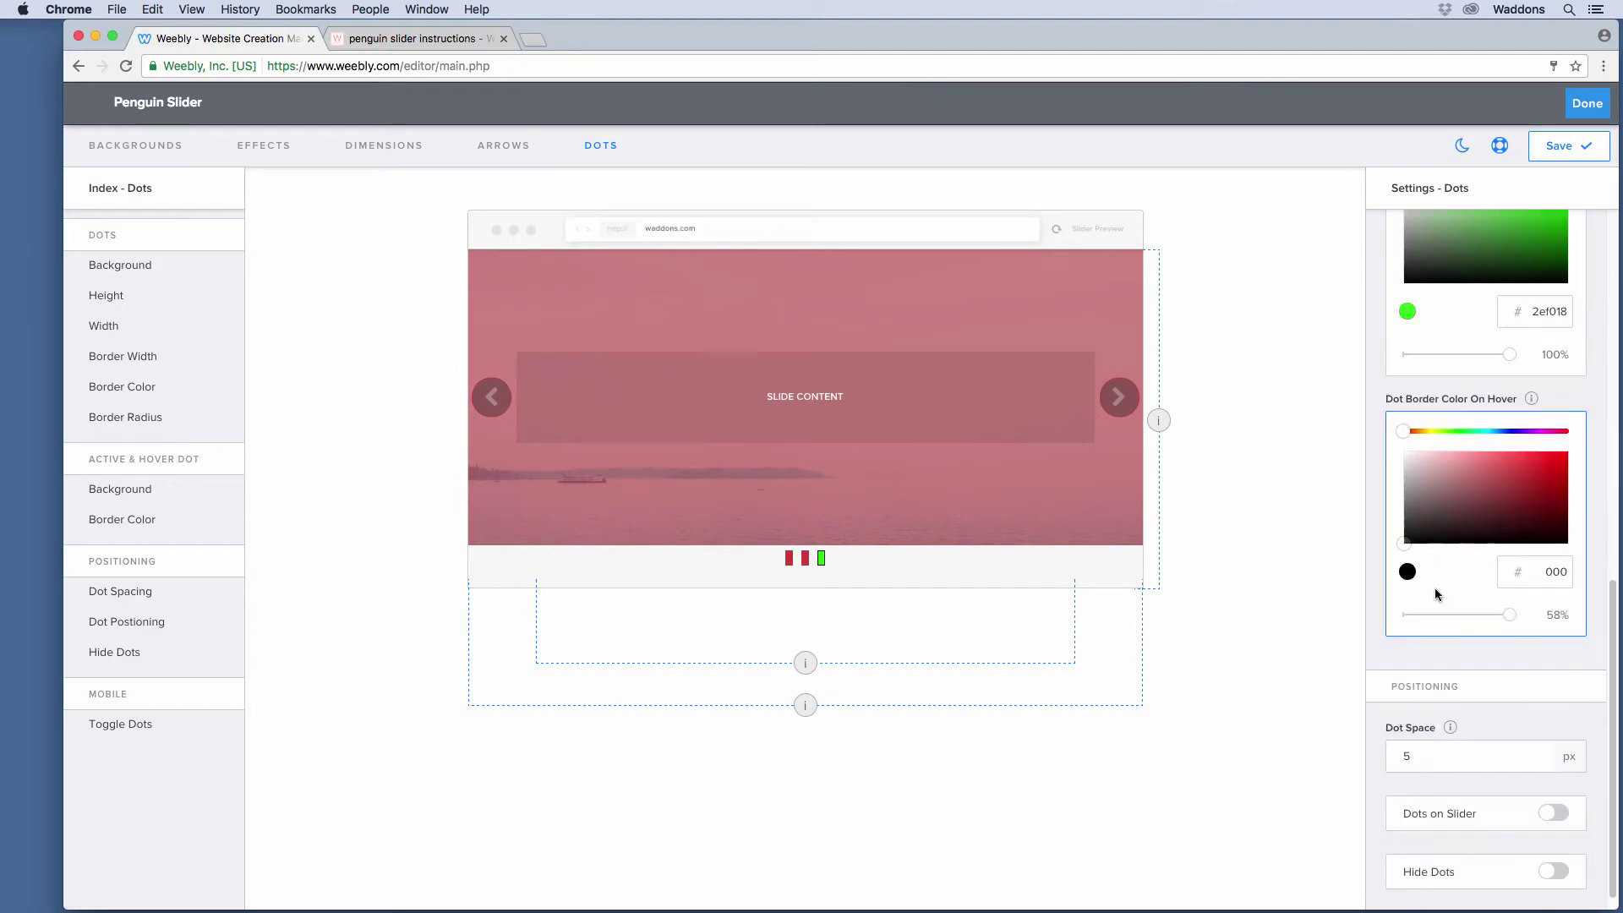
{"action": "left_click", "coordinate": [1440, 634]}
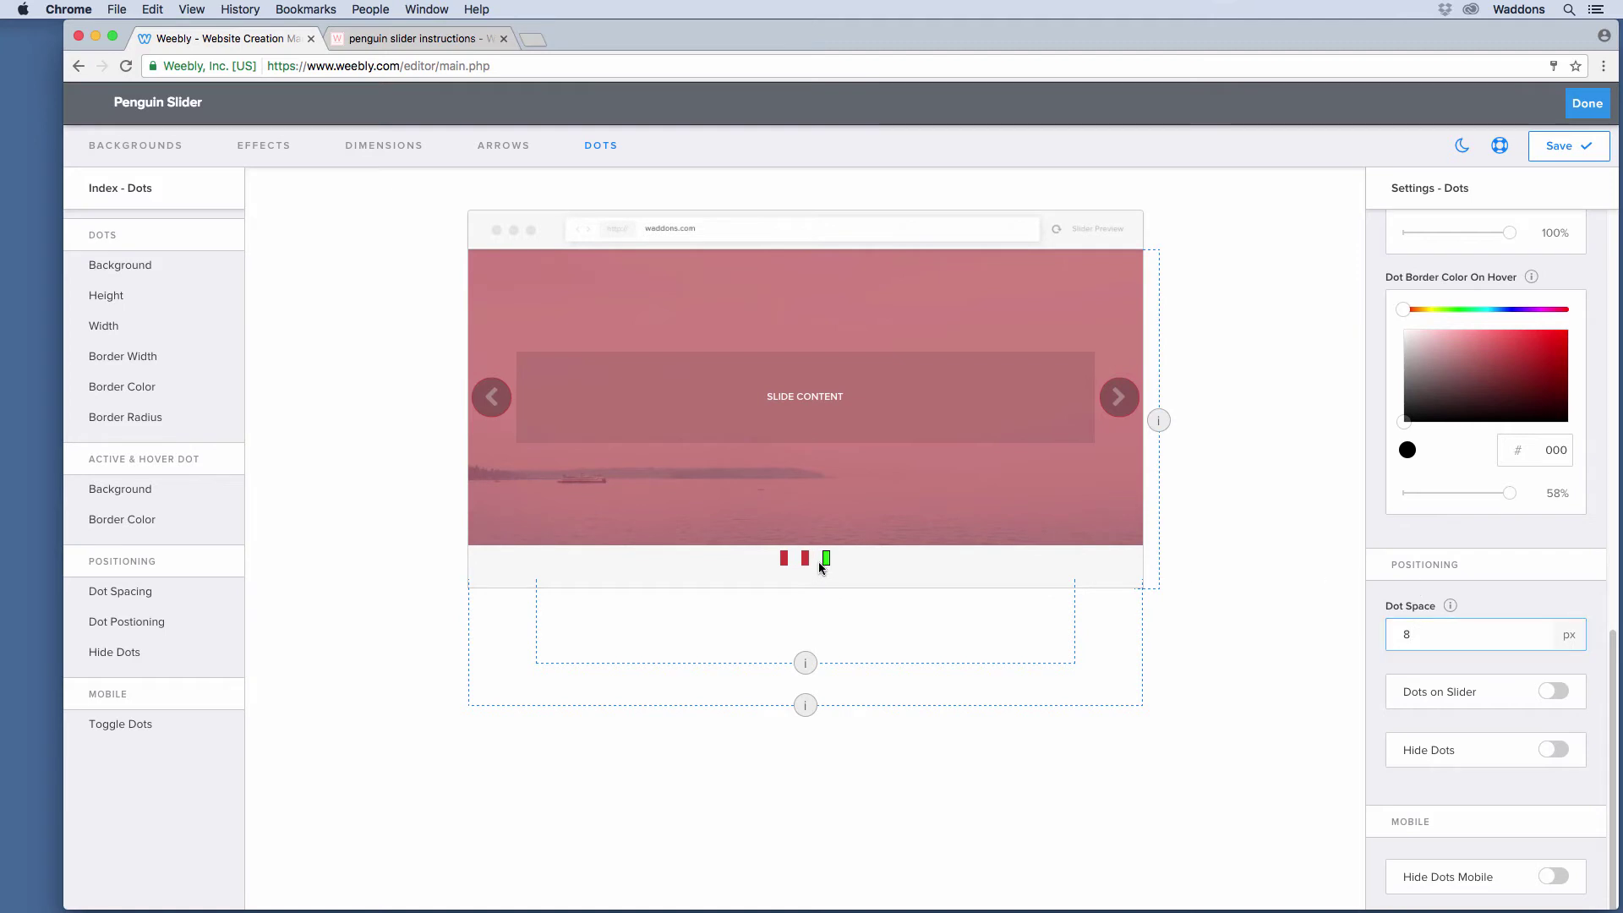
{"action": "scroll", "coordinate": [1485, 570], "scroll_direction": "down", "scroll_amount": 1}
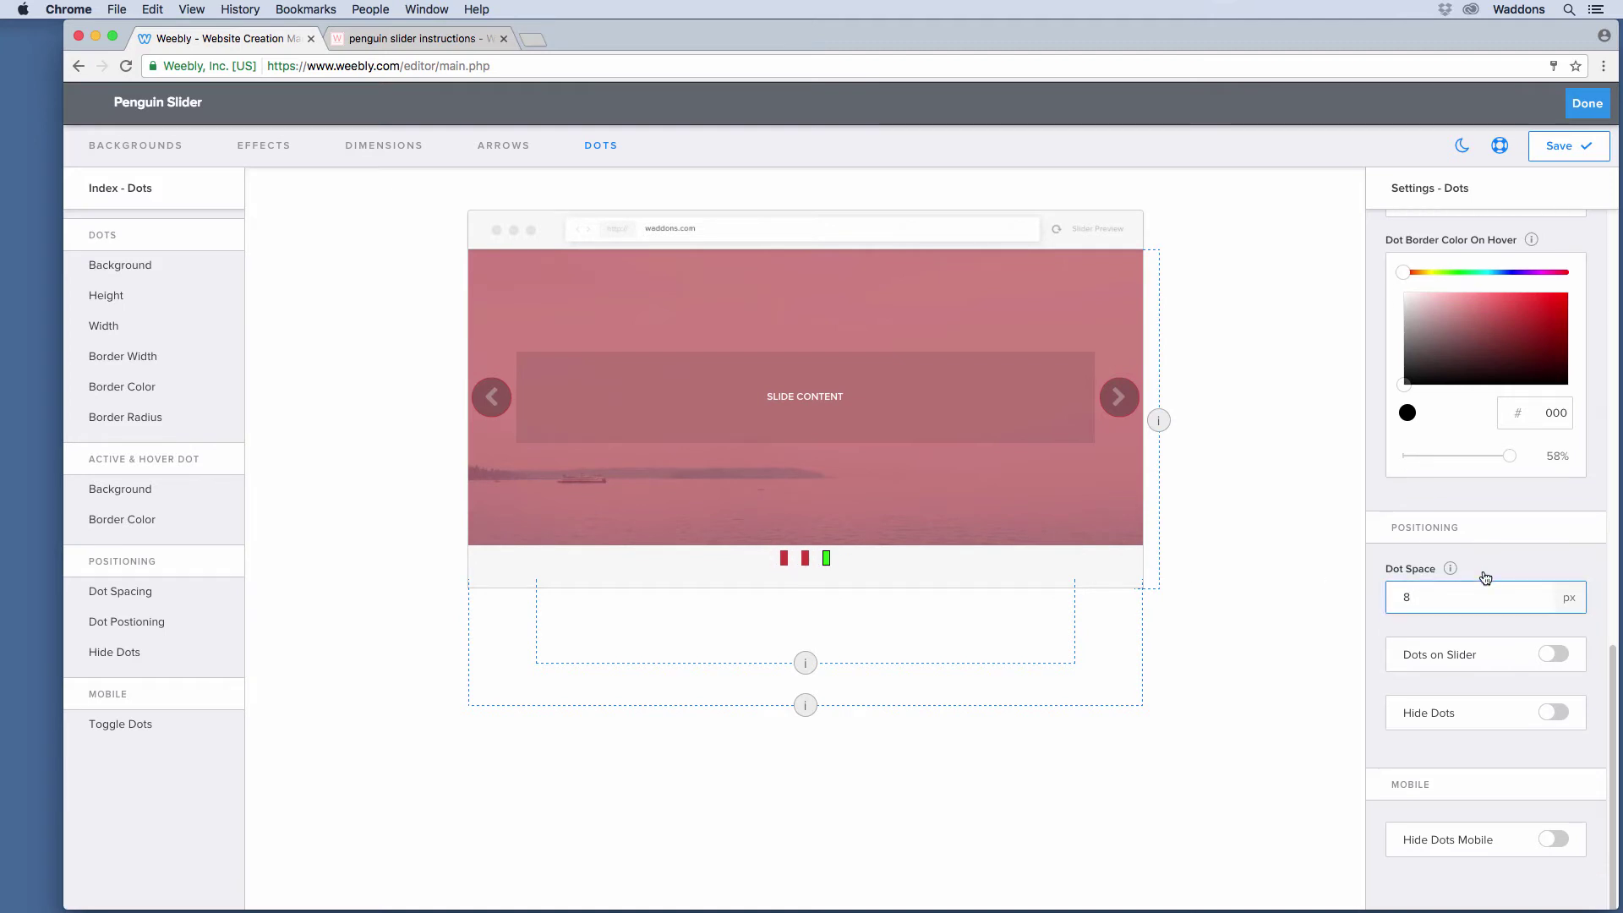
{"action": "left_click", "coordinate": [1455, 667]}
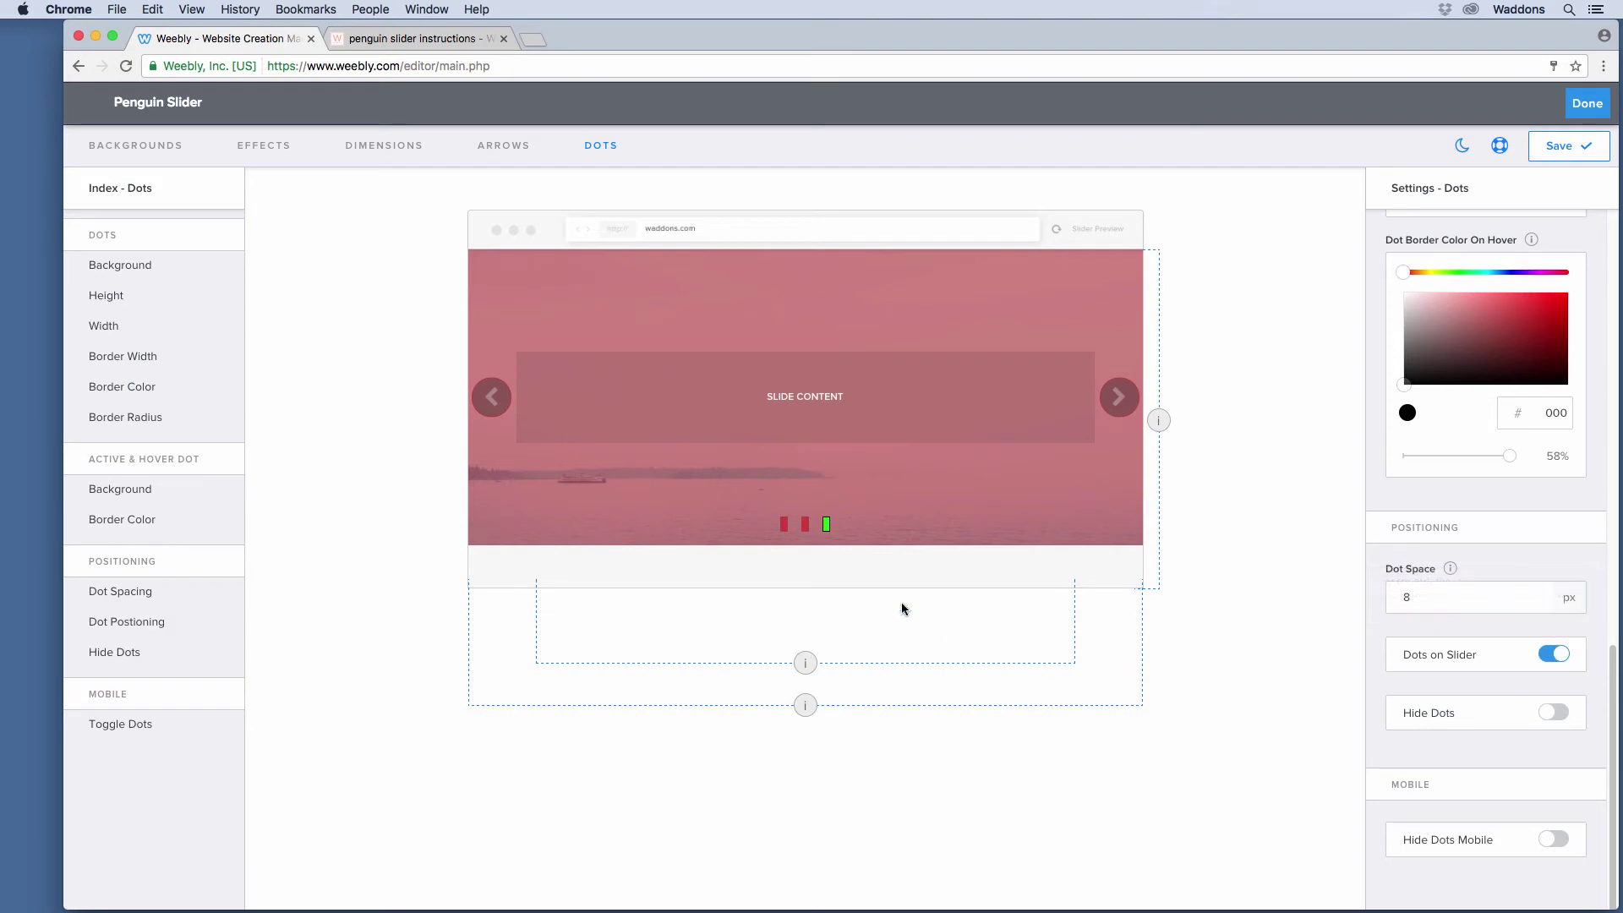
{"action": "left_click", "coordinate": [1429, 655]}
{"action": "left_click", "coordinate": [1493, 659]}
Step: Try the Hide Dots option, then turn it back off
{"action": "left_click", "coordinate": [1477, 716]}
{"action": "triple_click", "coordinate": [1476, 716]}
{"action": "mouse_move", "coordinate": [1478, 836]}
Step: Save the slider settings and return to the page editor, moving the slider on to its next slide
{"action": "left_click", "coordinate": [1553, 147]}
{"action": "left_click", "coordinate": [1588, 102]}
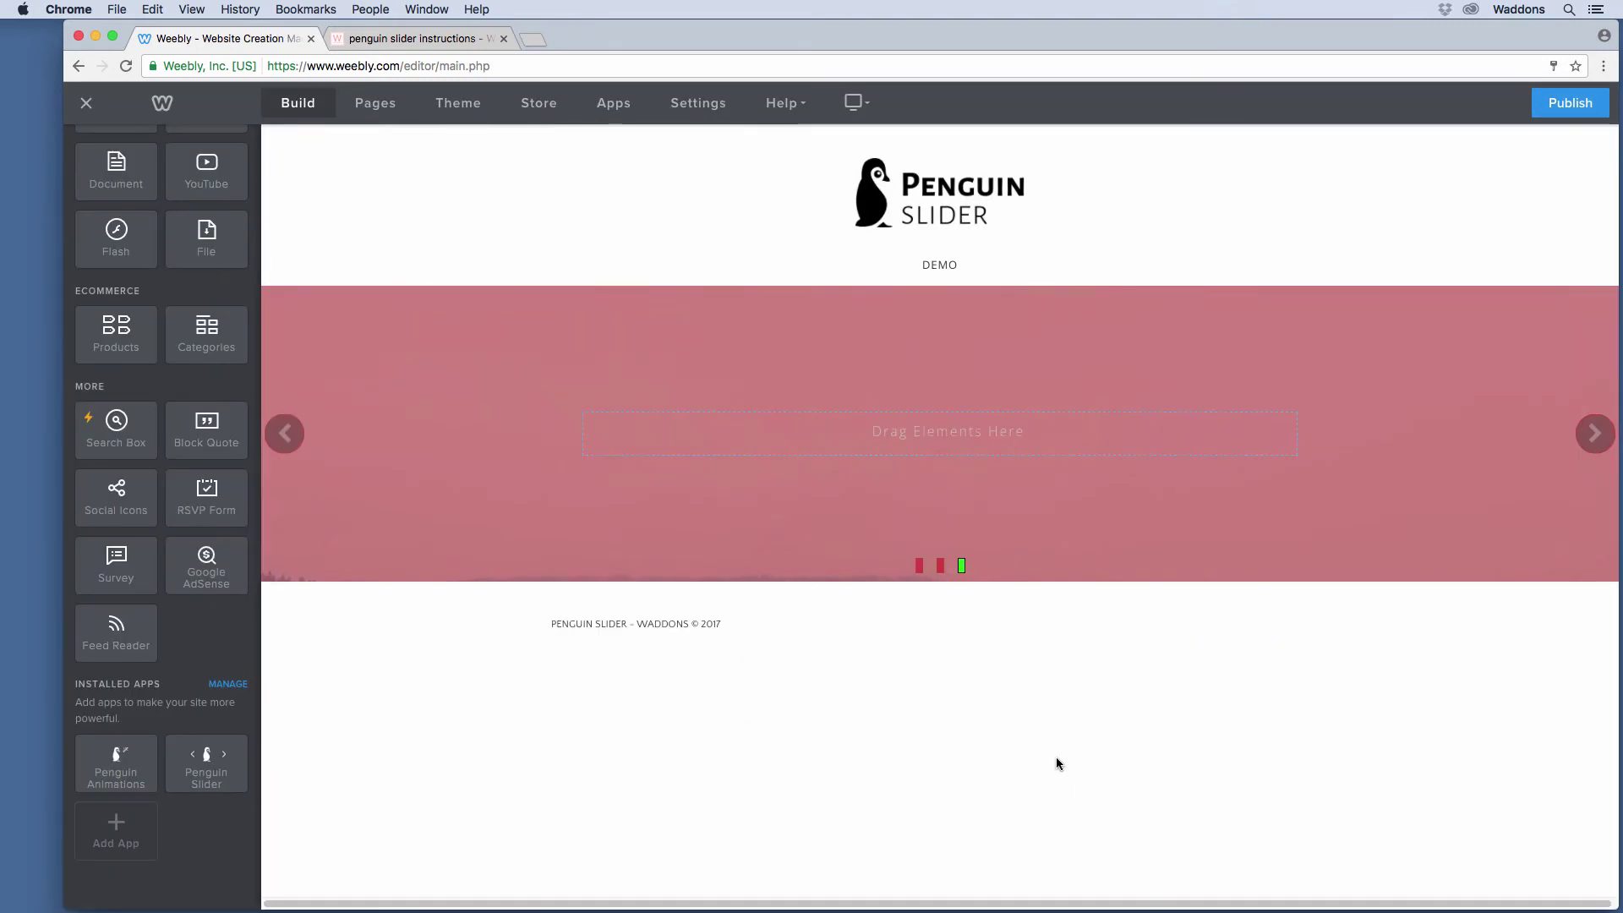
{"action": "left_click", "coordinate": [1594, 432]}
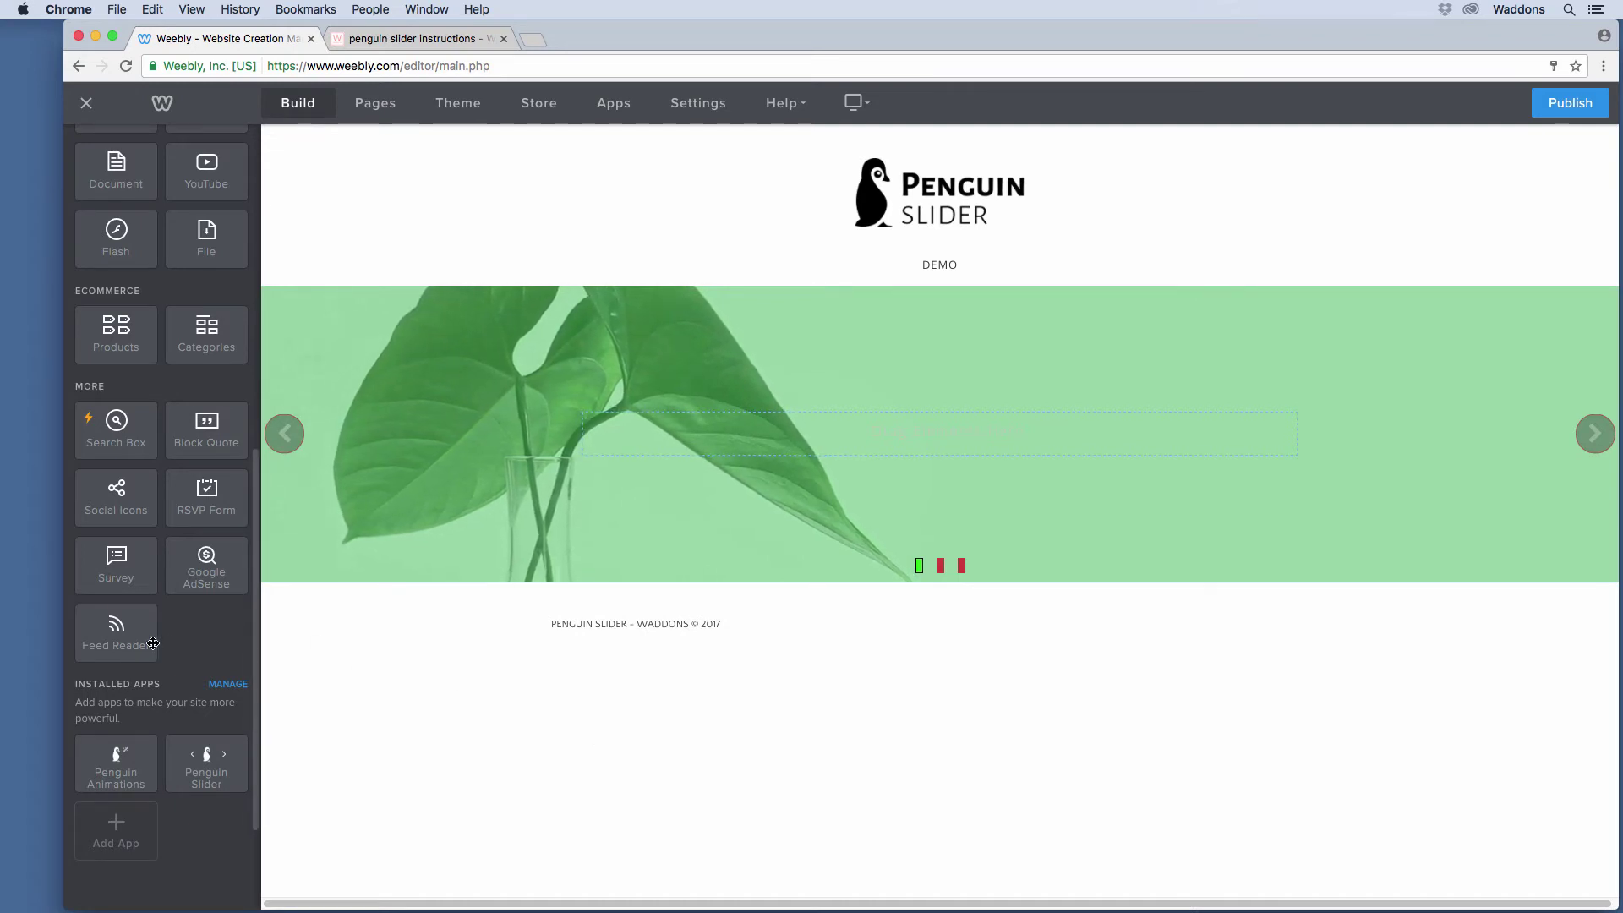
Step: Add a text element directly below the slider reading "It starts at the left of my page"
{"action": "scroll", "coordinate": [179, 574], "scroll_direction": "up", "scroll_amount": 10}
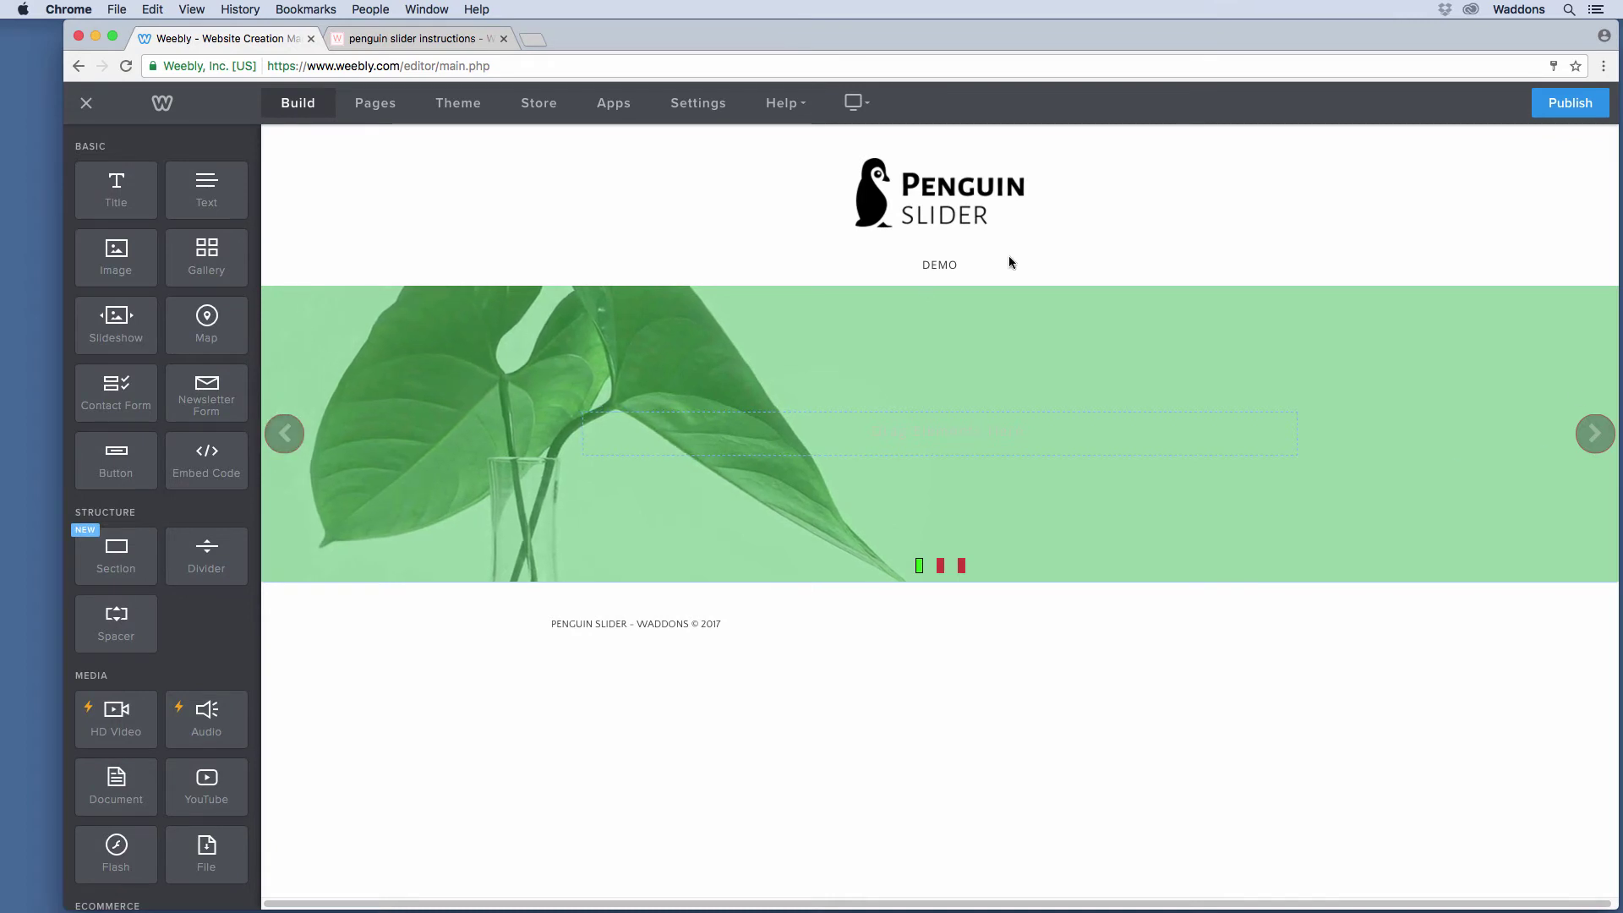
{"action": "left_click_drag", "start_coordinate": [206, 190], "coordinate": [511, 691]}
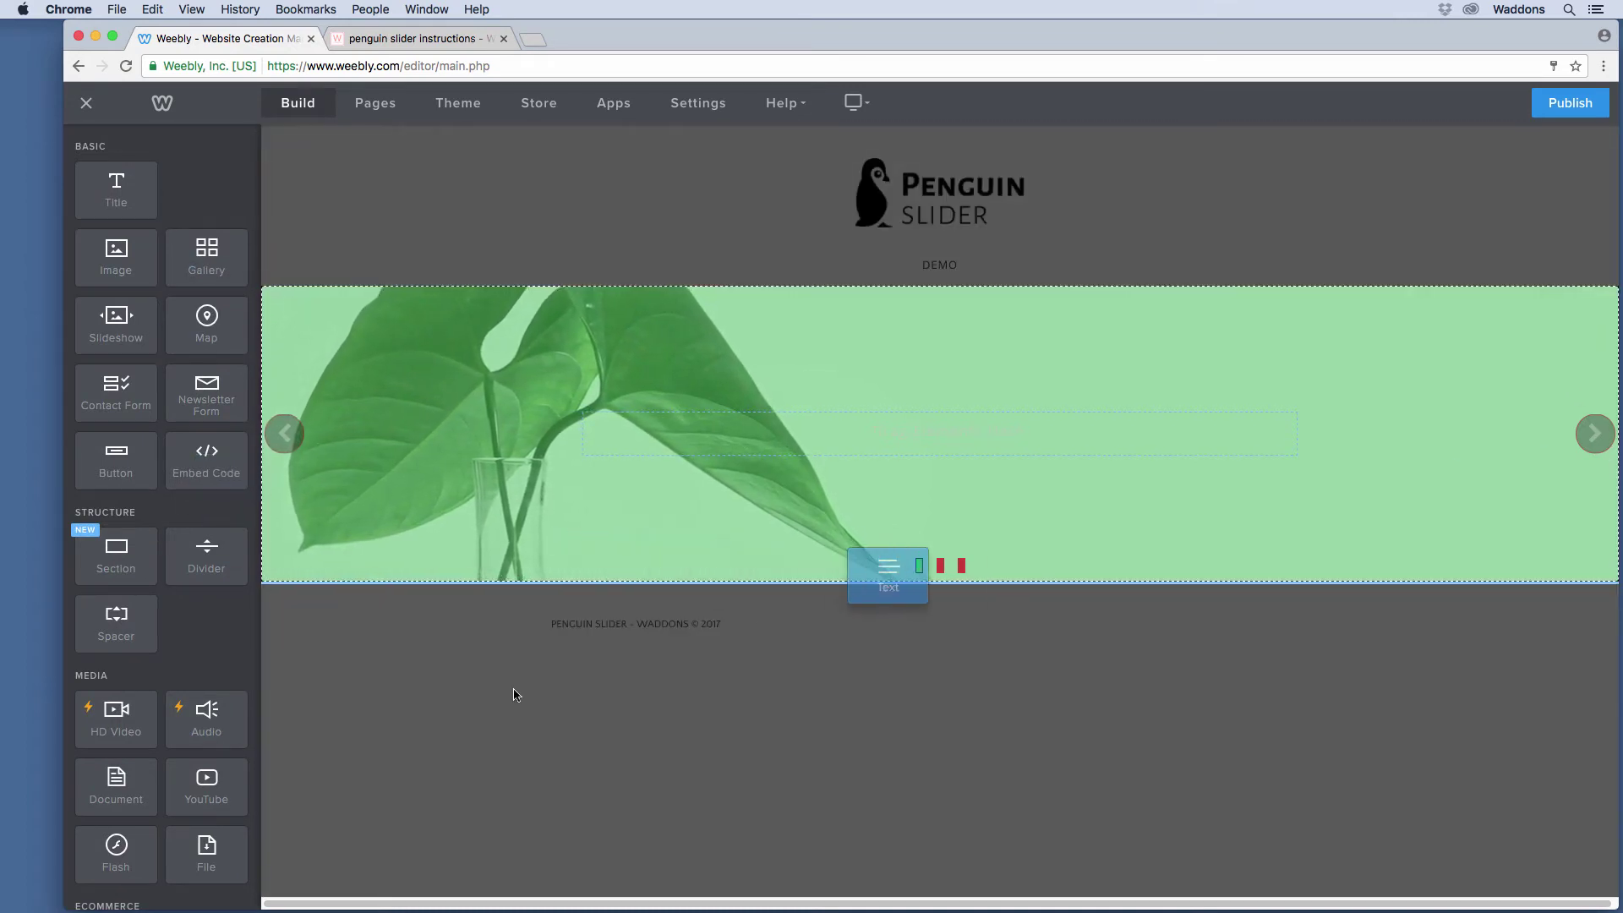
{"action": "left_click", "coordinate": [370, 594]}
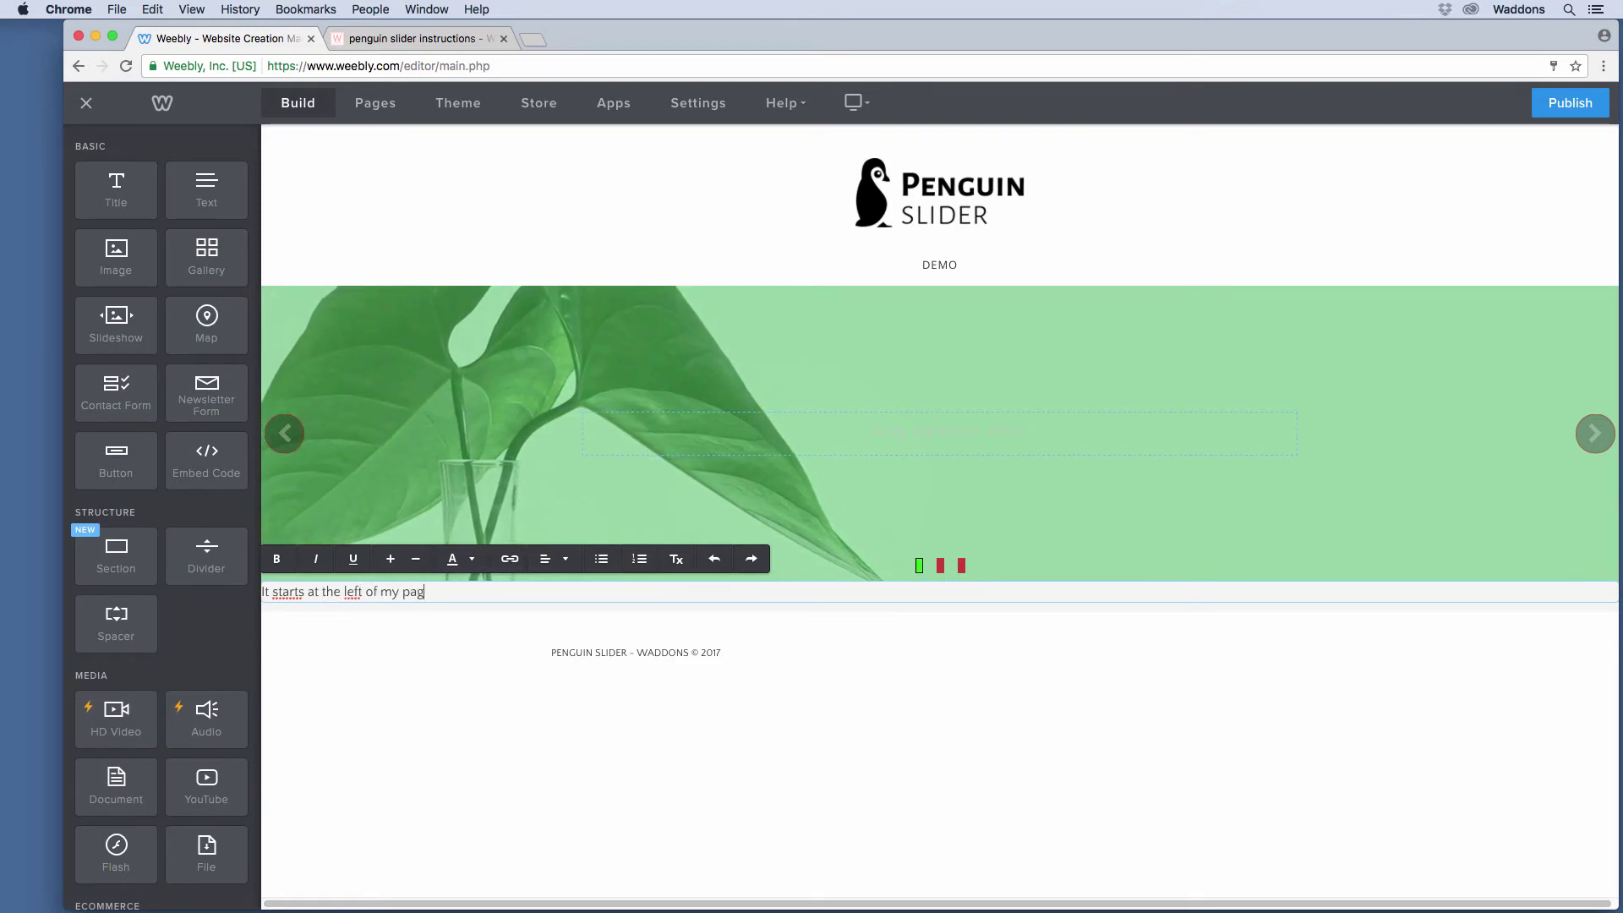
{"action": "left_click", "coordinate": [380, 621]}
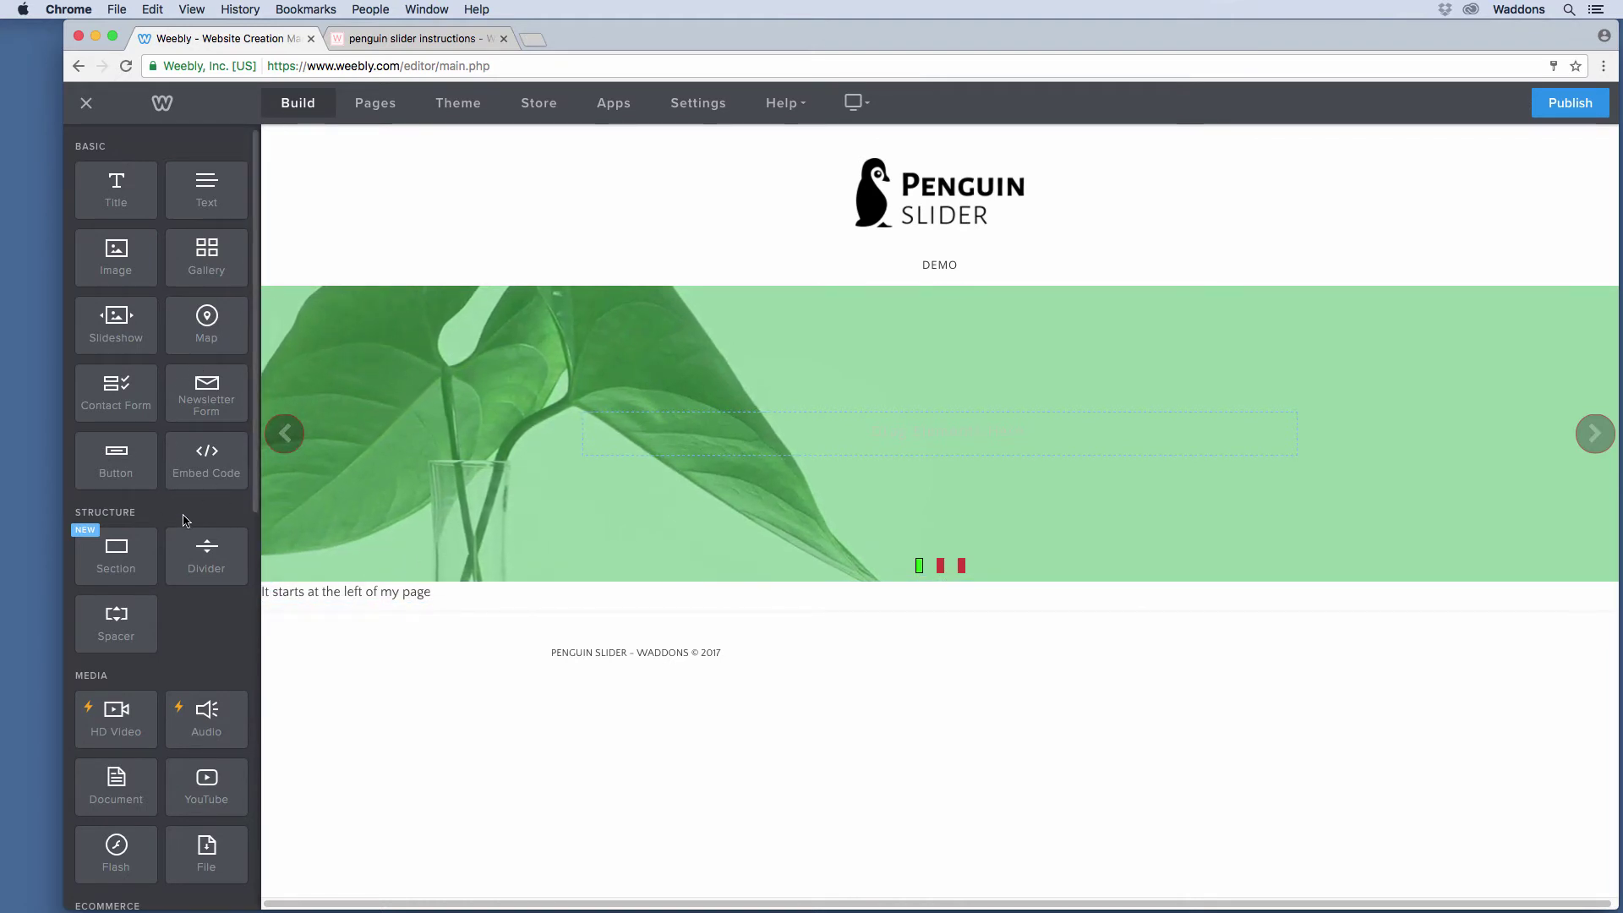
Step: Add an empty section below the text without choosing a layout, and move the text into that section
{"action": "left_click_drag", "start_coordinate": [116, 551], "coordinate": [898, 610]}
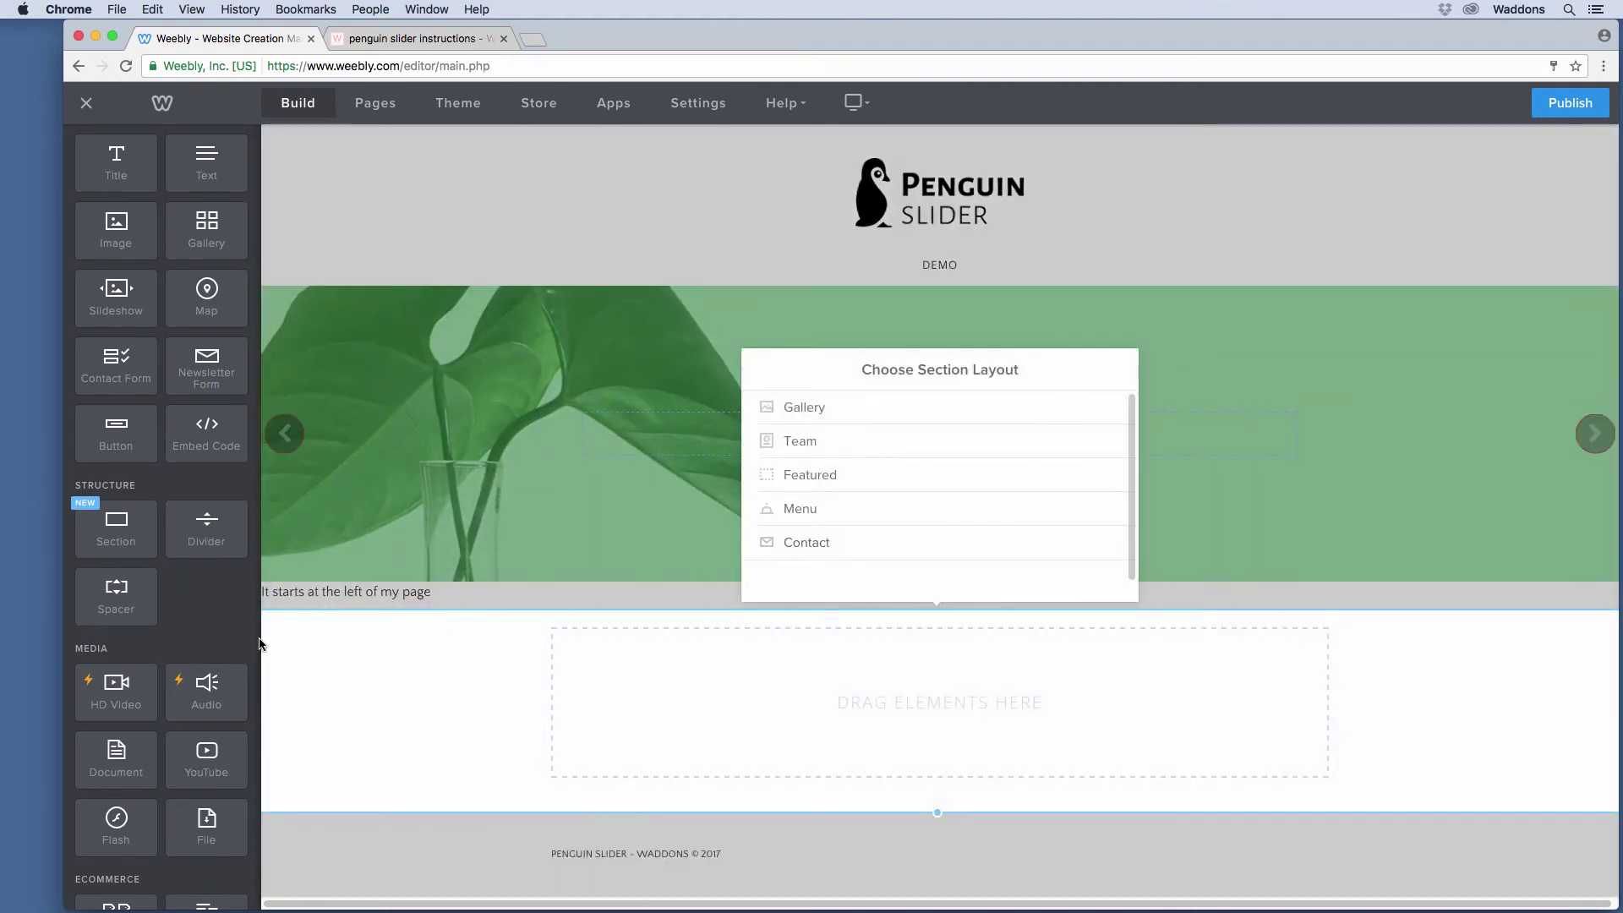
{"action": "left_click", "coordinate": [281, 634]}
{"action": "left_click_drag", "start_coordinate": [925, 575], "coordinate": [933, 646]}
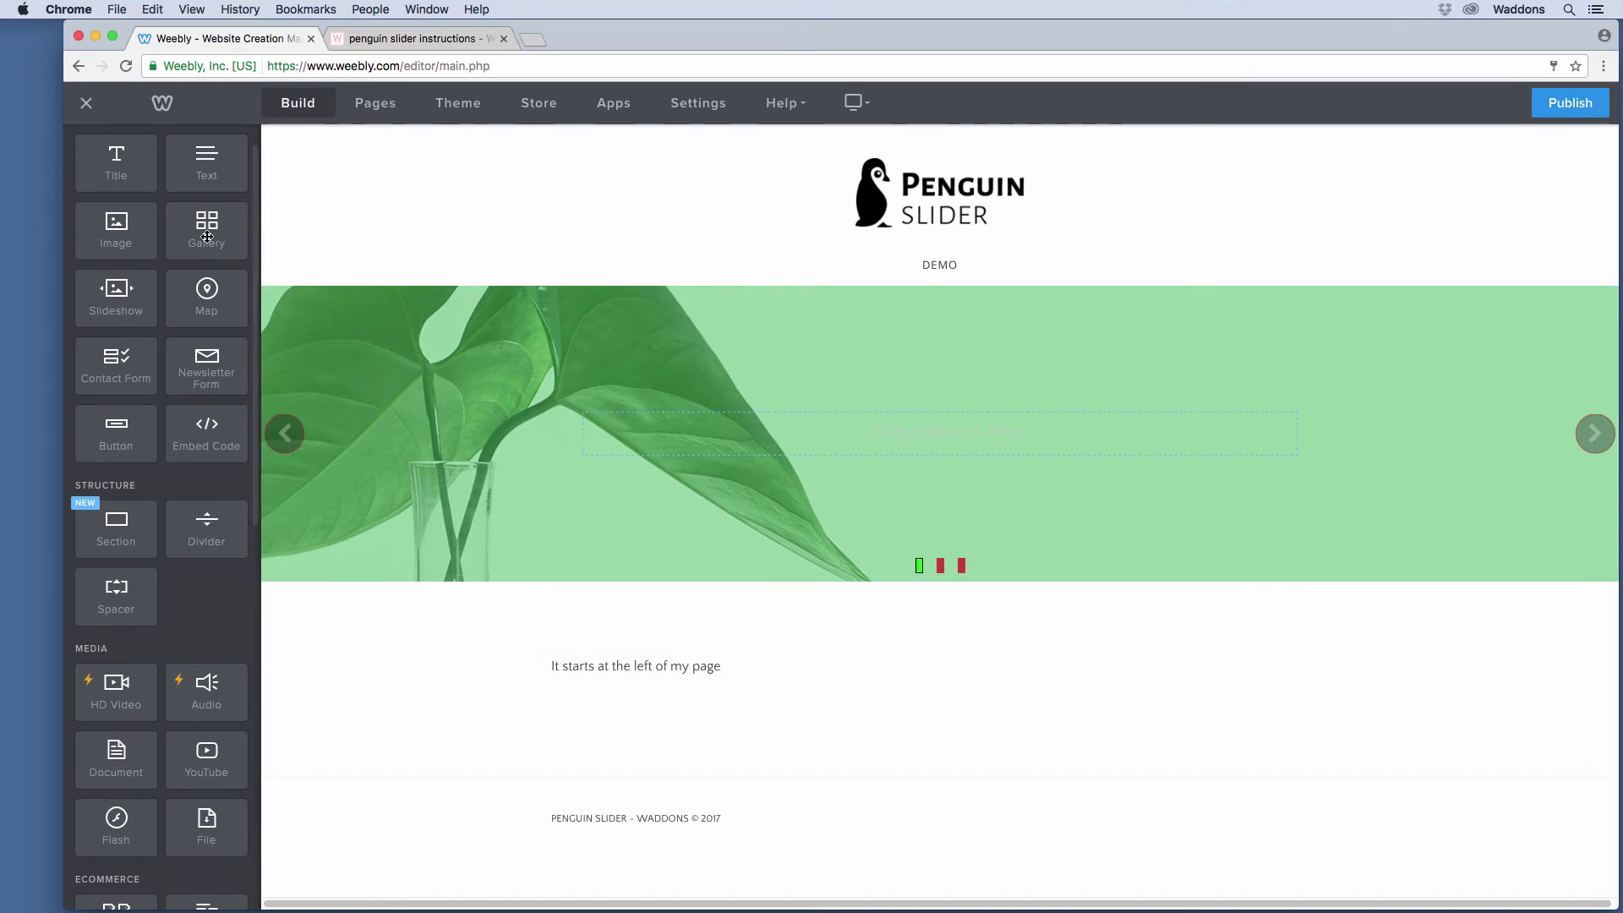
Step: Place a Penguin Animations block in the current slide and add a title element inside it
{"action": "scroll", "coordinate": [153, 541], "scroll_direction": "down", "scroll_amount": 7}
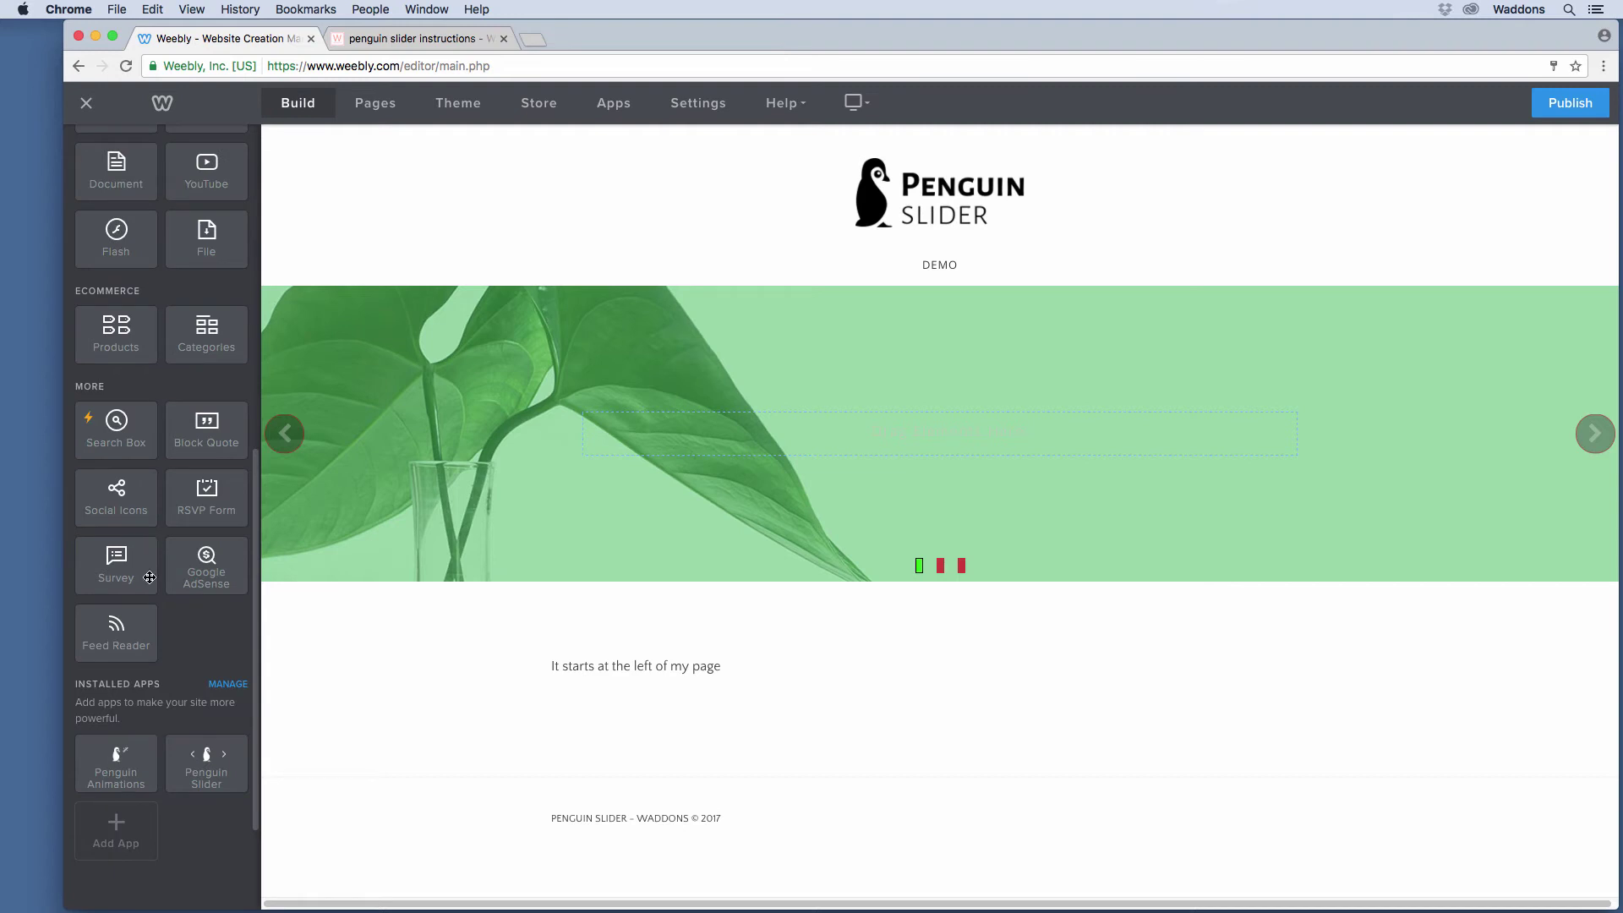
{"action": "left_click_drag", "start_coordinate": [110, 769], "coordinate": [394, 556]}
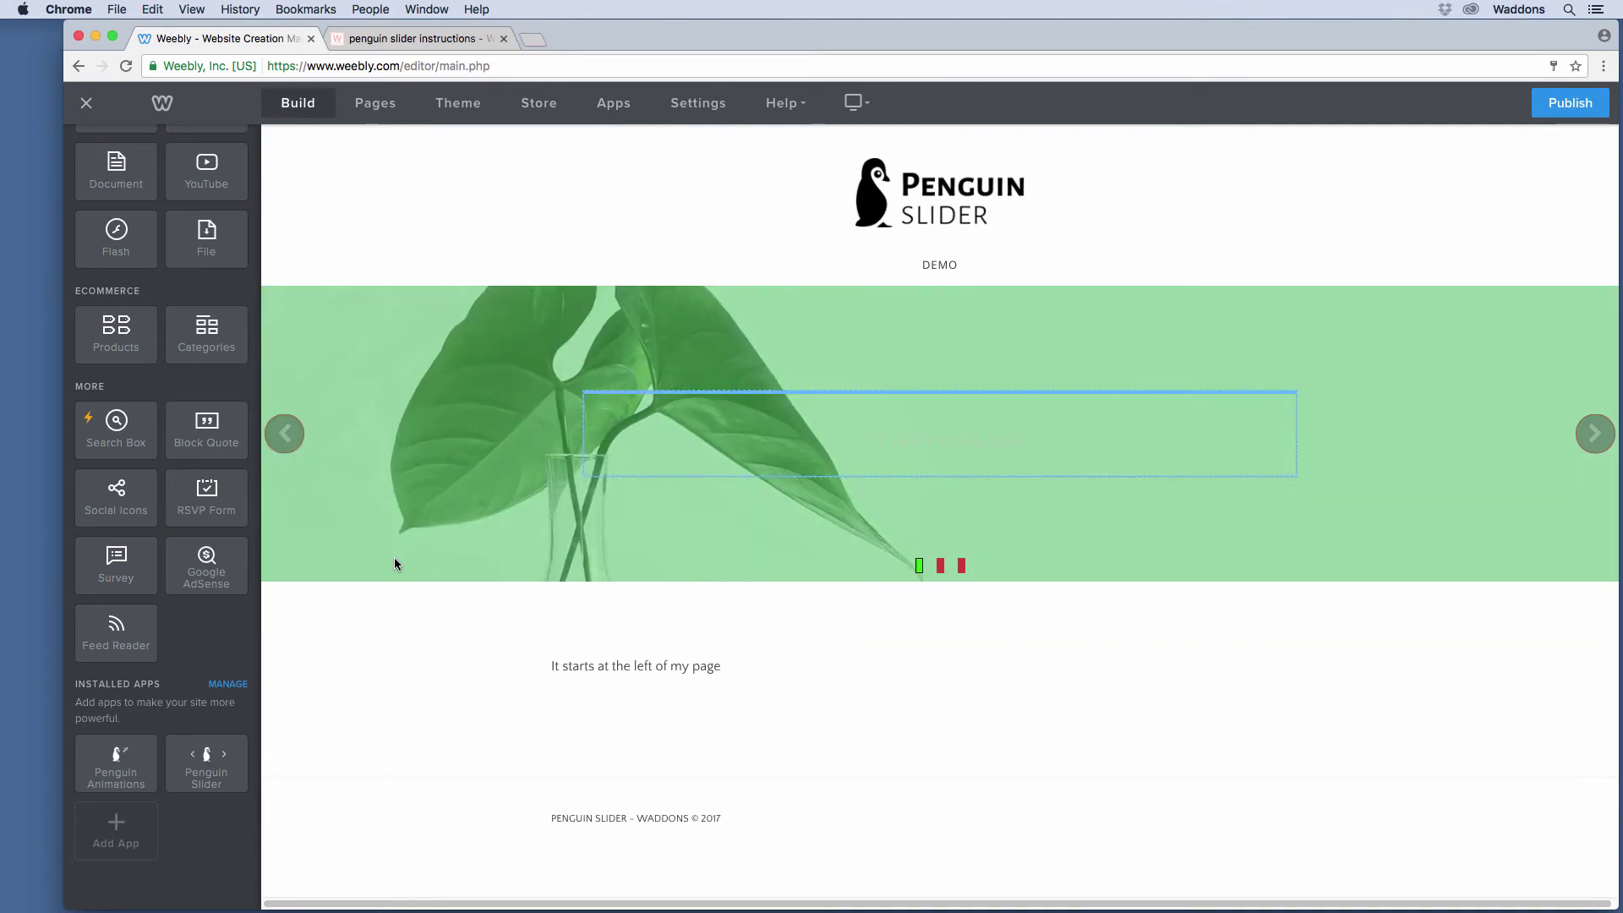
{"action": "scroll", "coordinate": [117, 188], "scroll_direction": "up", "scroll_amount": 7}
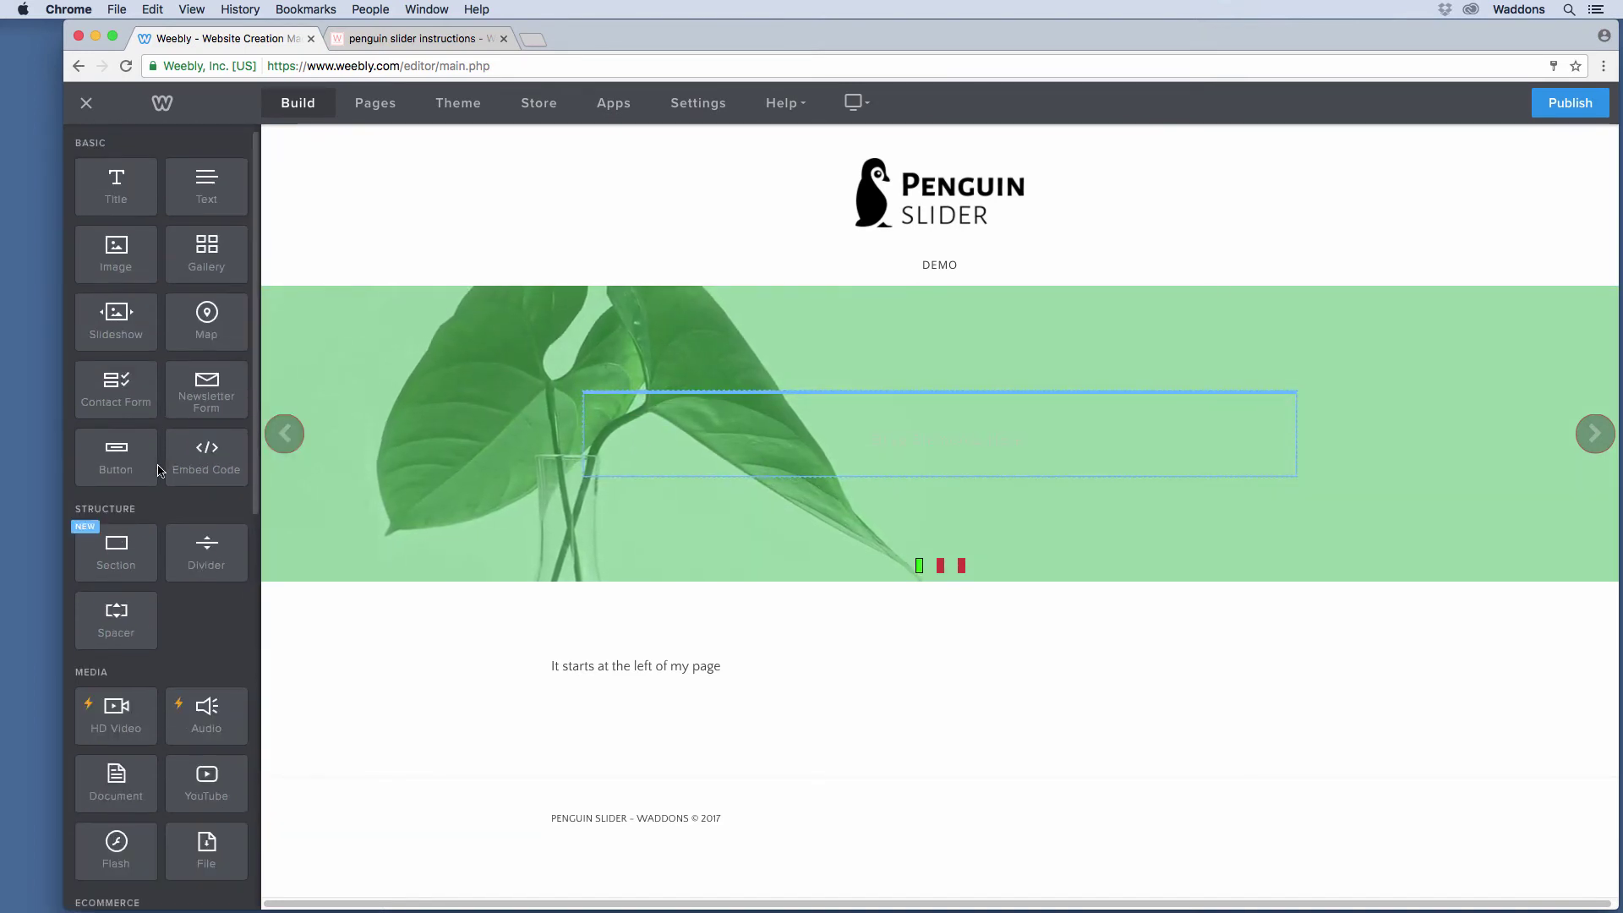
{"action": "left_click_drag", "start_coordinate": [117, 188], "coordinate": [797, 414]}
{"action": "left_click_drag", "start_coordinate": [727, 503], "coordinate": [727, 504]}
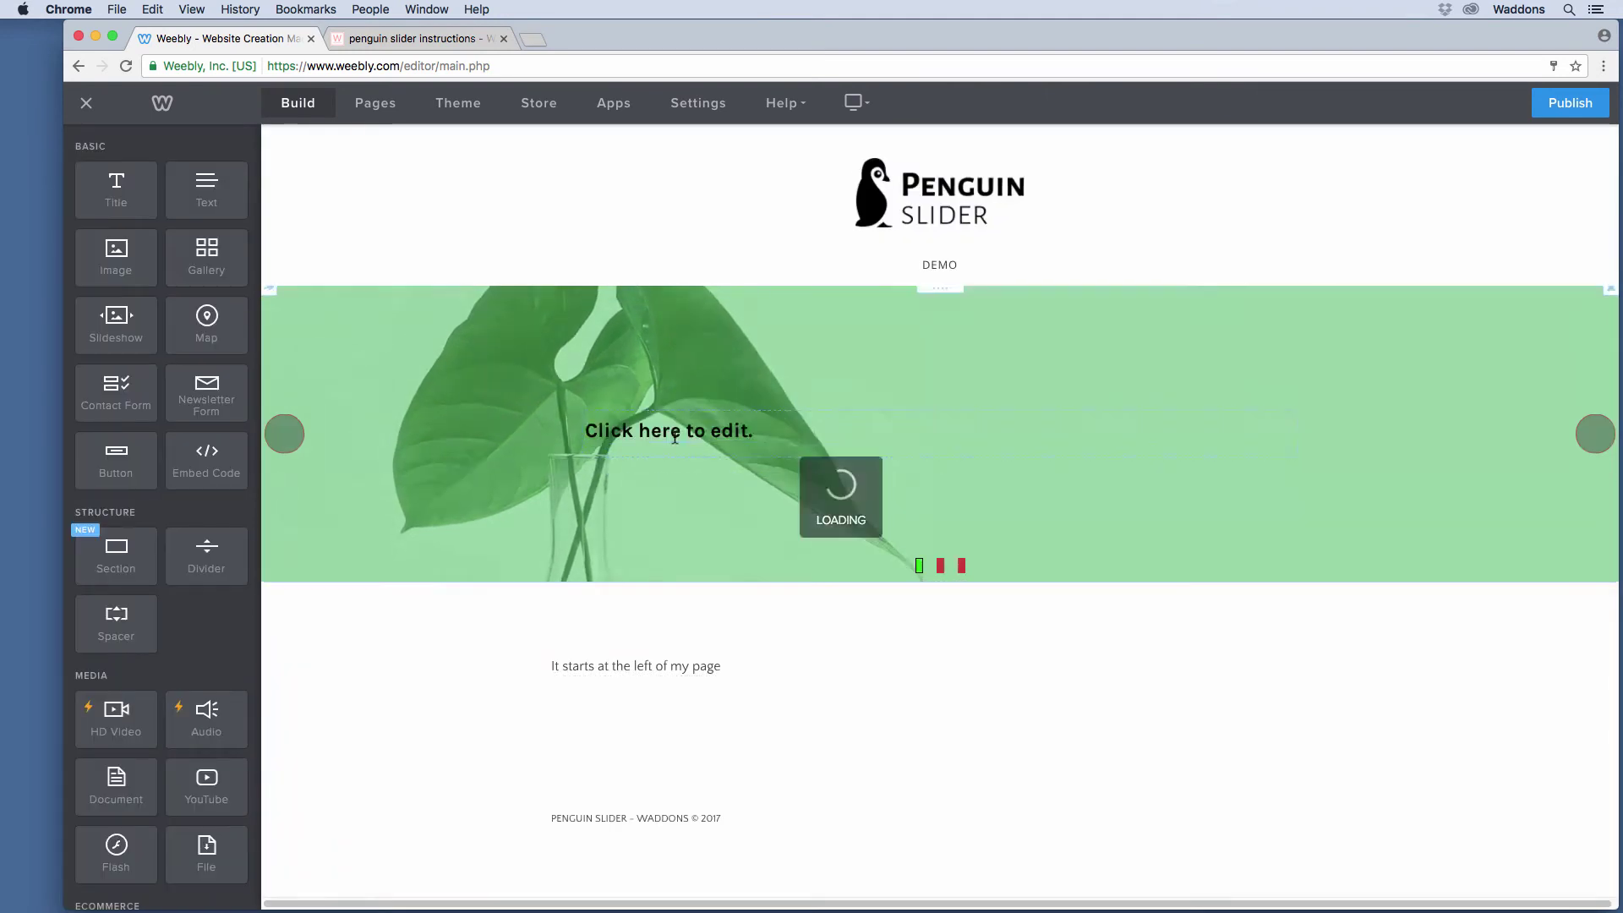
Step: Enter "Fade in from top" as the slide's title and center it
{"action": "left_click", "coordinate": [674, 430]}
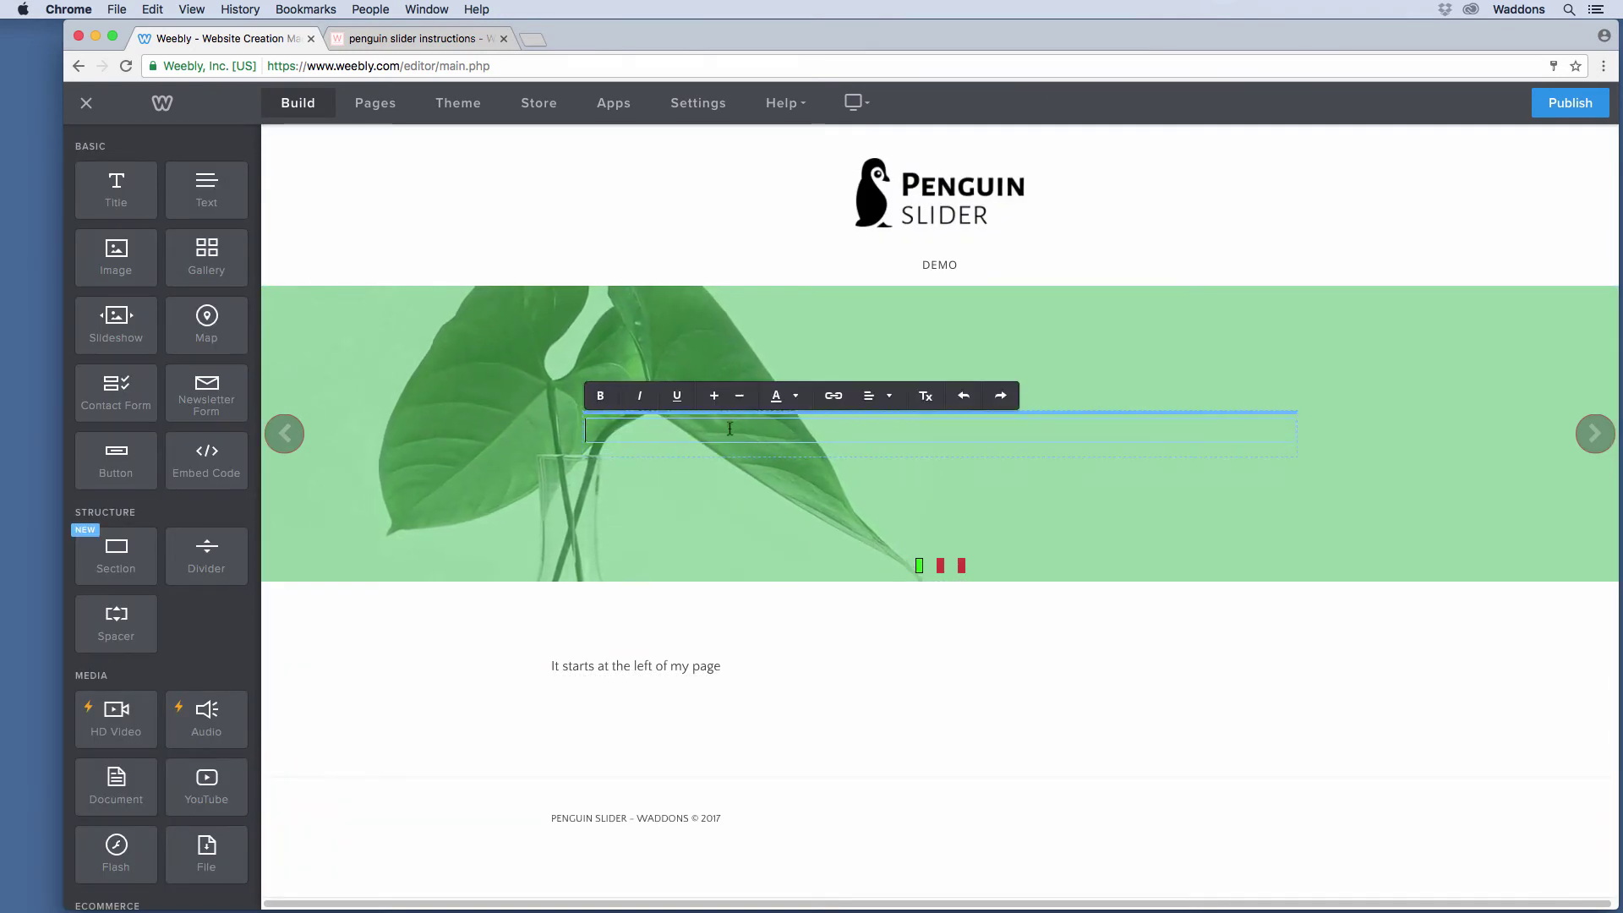
{"action": "type", "text": "Fade i"}
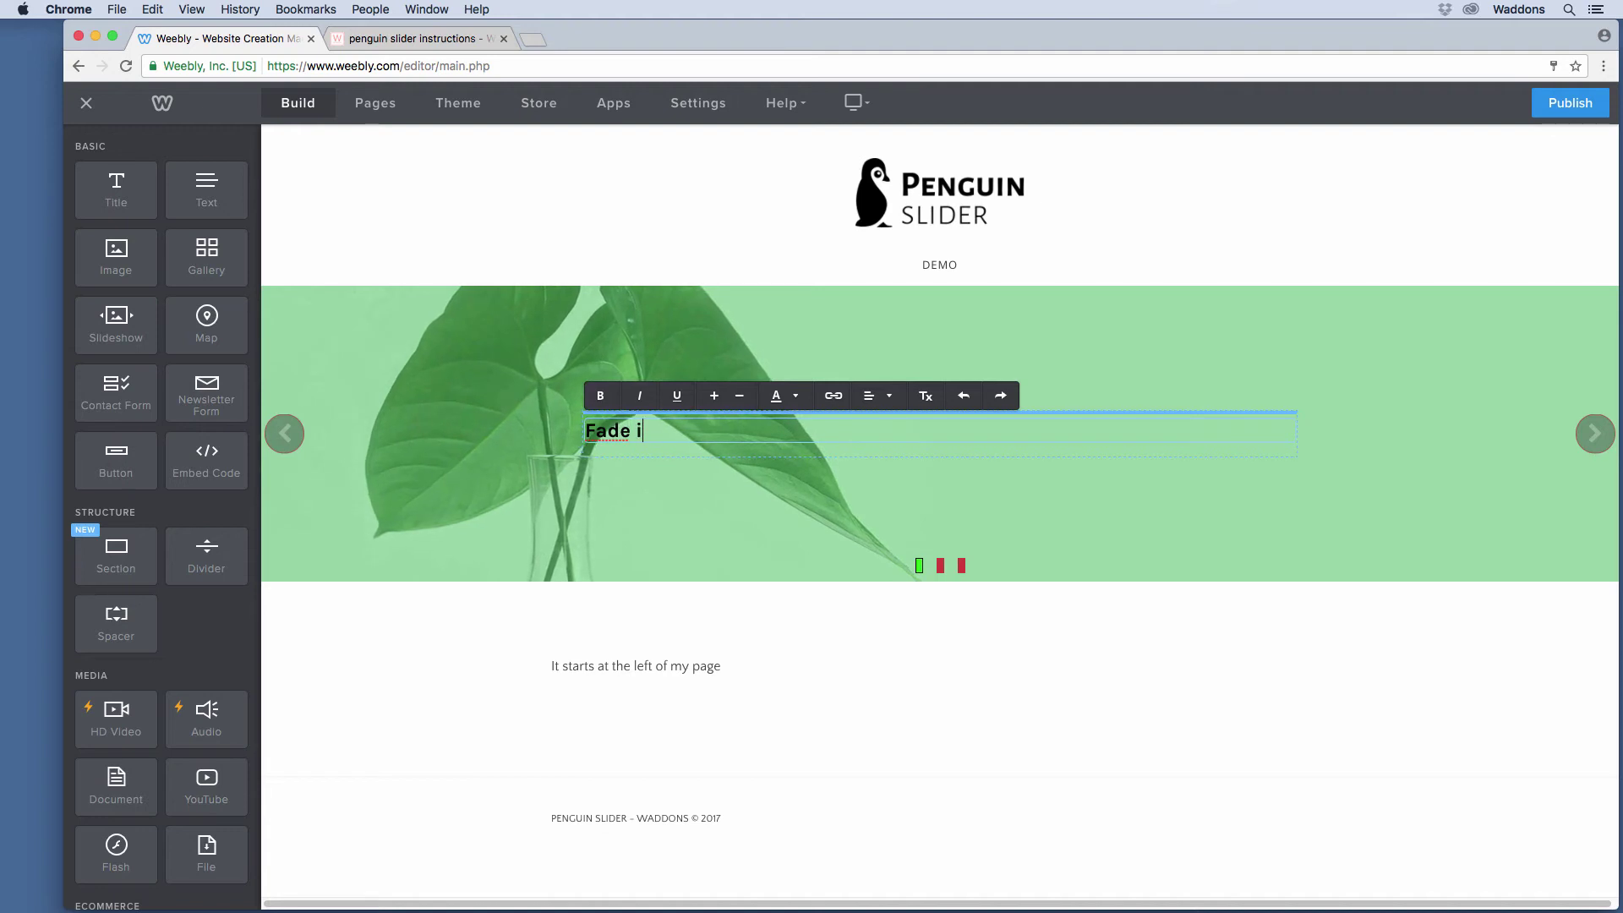
{"action": "type", "text": "n from top"}
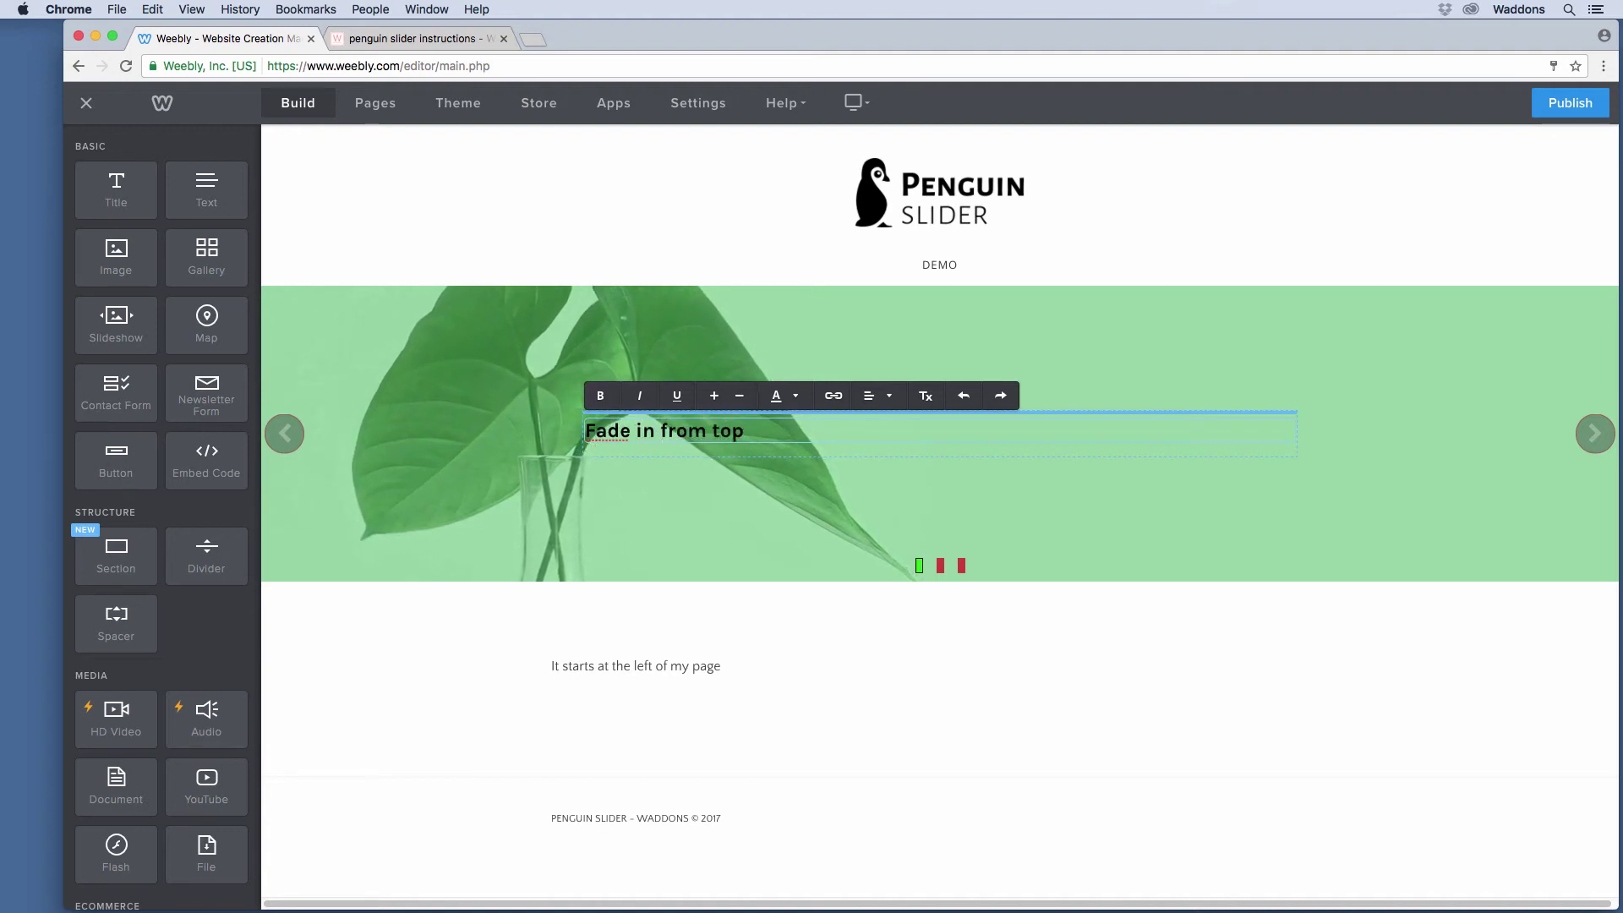
{"action": "left_click", "coordinate": [879, 396]}
{"action": "left_click", "coordinate": [877, 449]}
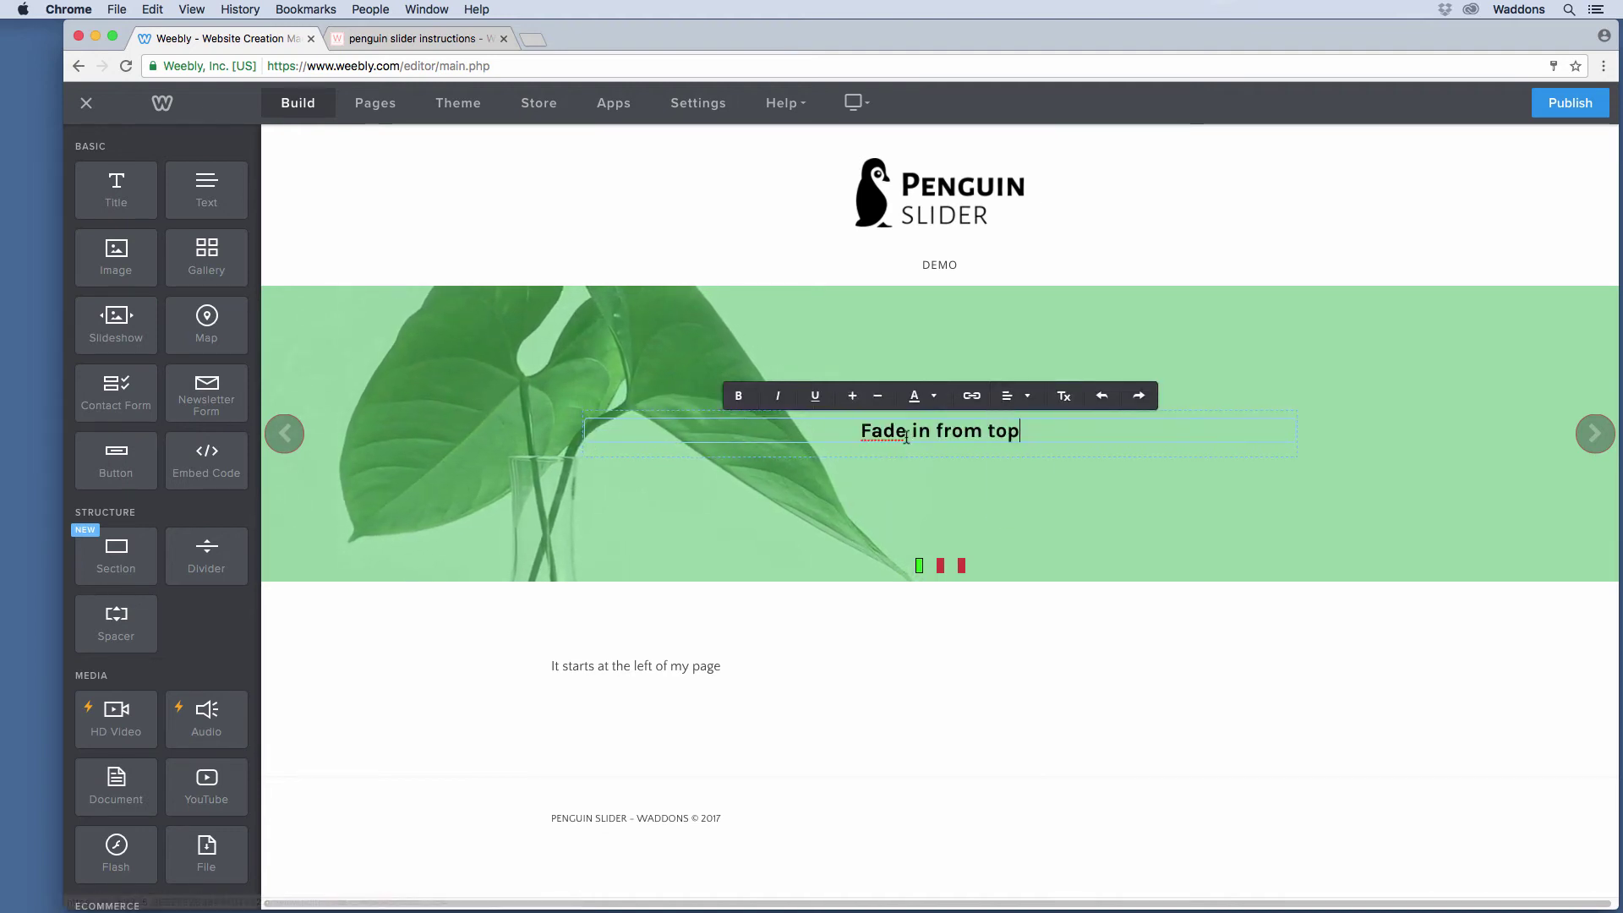
{"action": "left_click", "coordinate": [221, 622]}
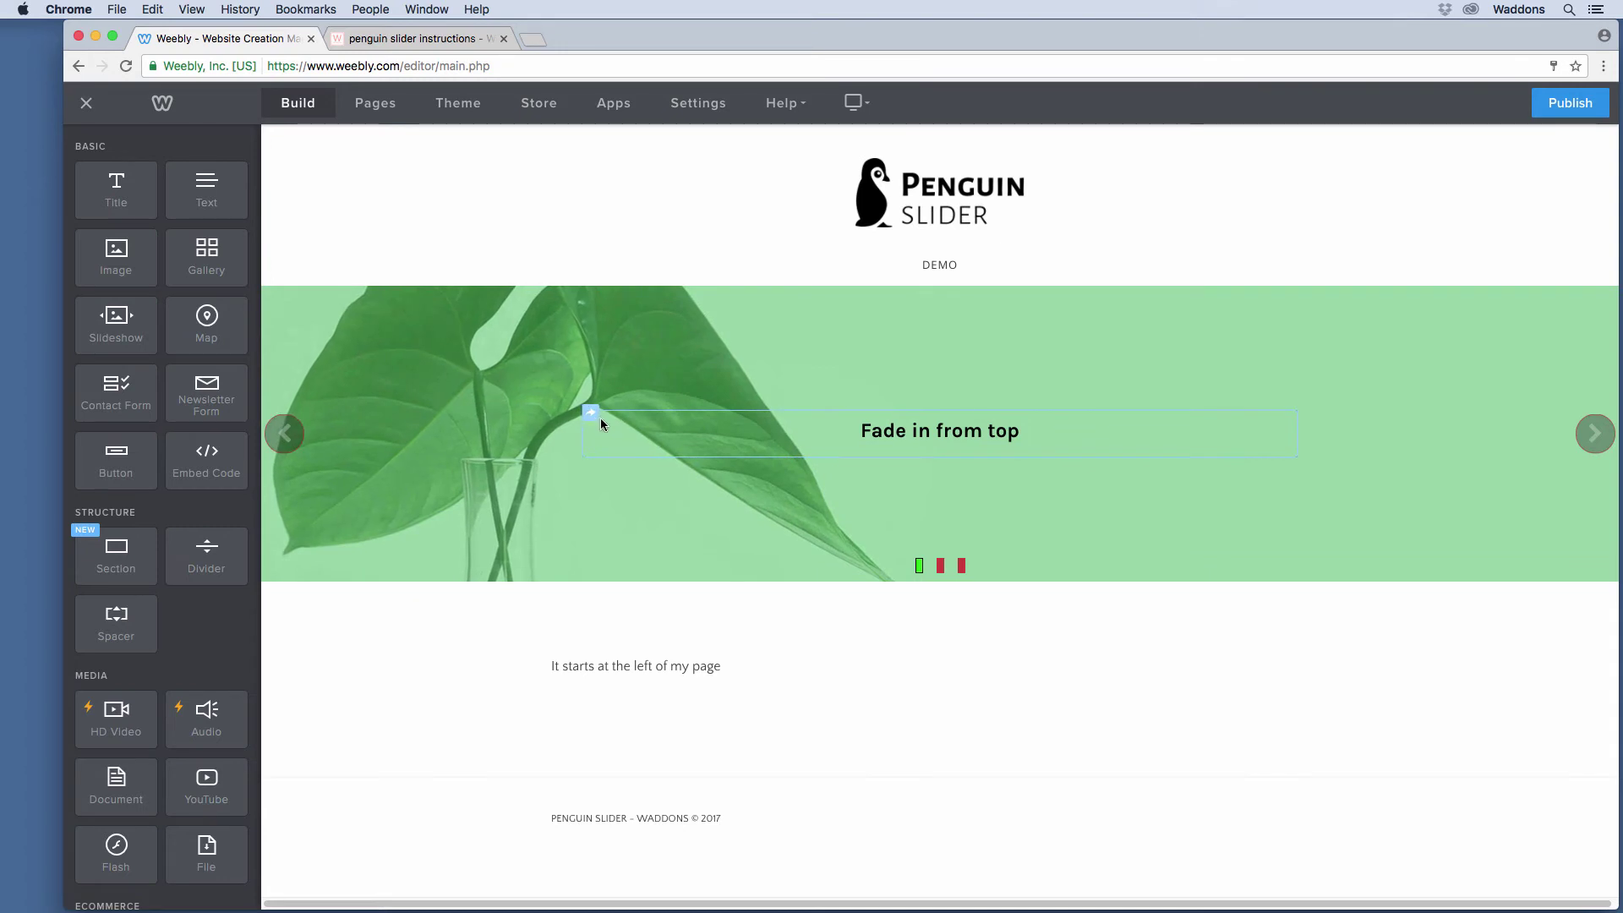
Step: Set the title's animation block to the Fade In Down enter animation with a duration of 2000
{"action": "left_click", "coordinate": [671, 413]}
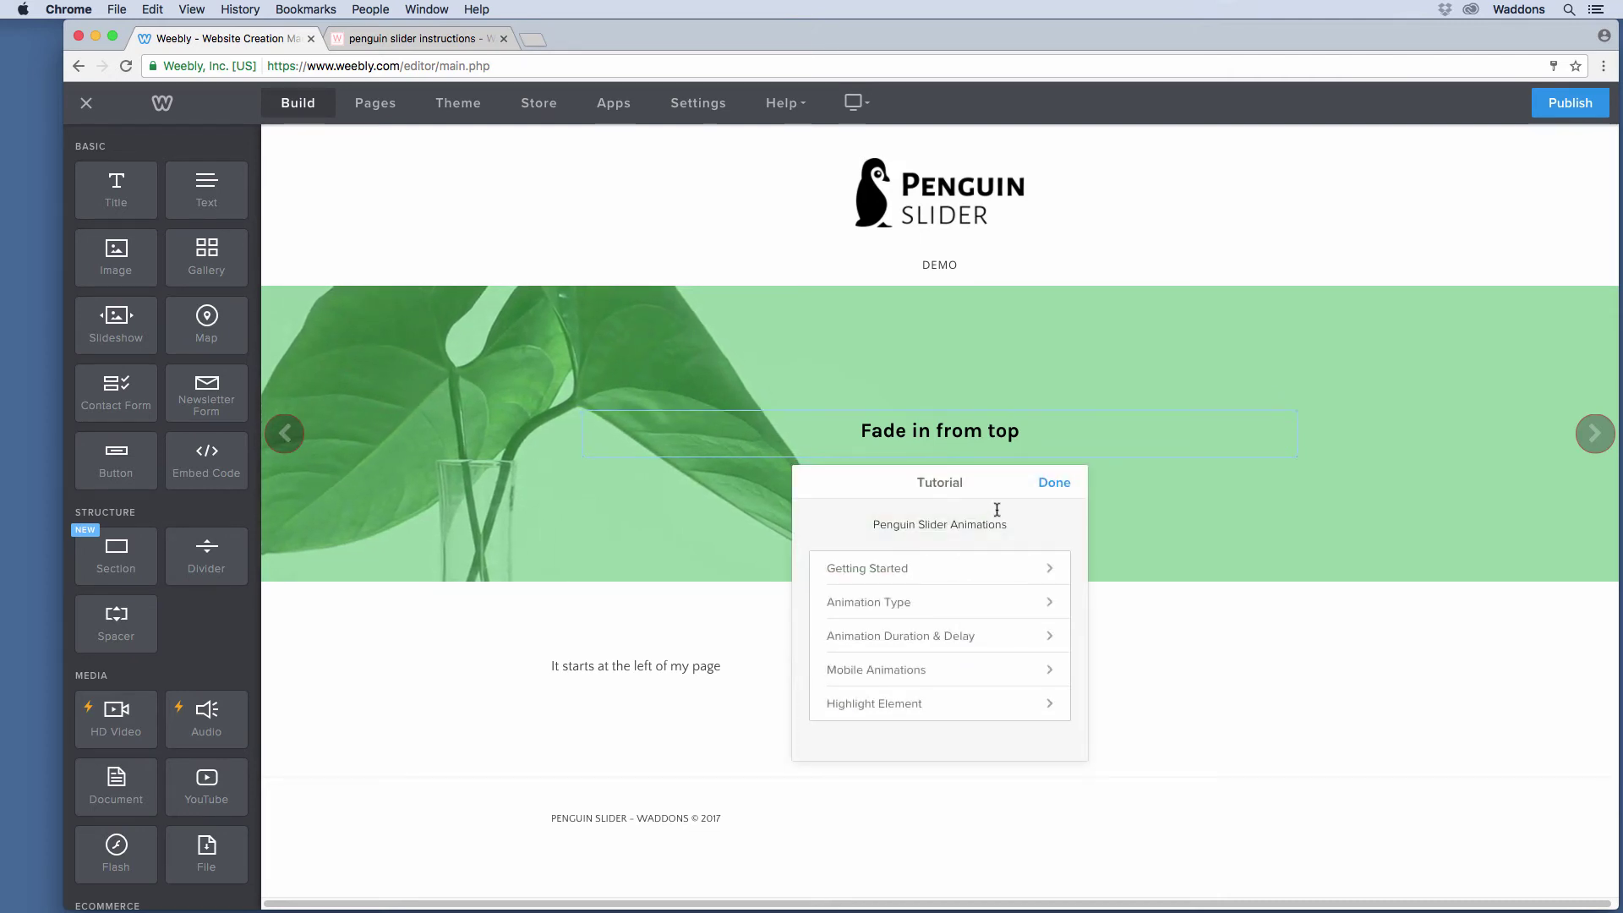
{"action": "left_click", "coordinate": [1055, 482]}
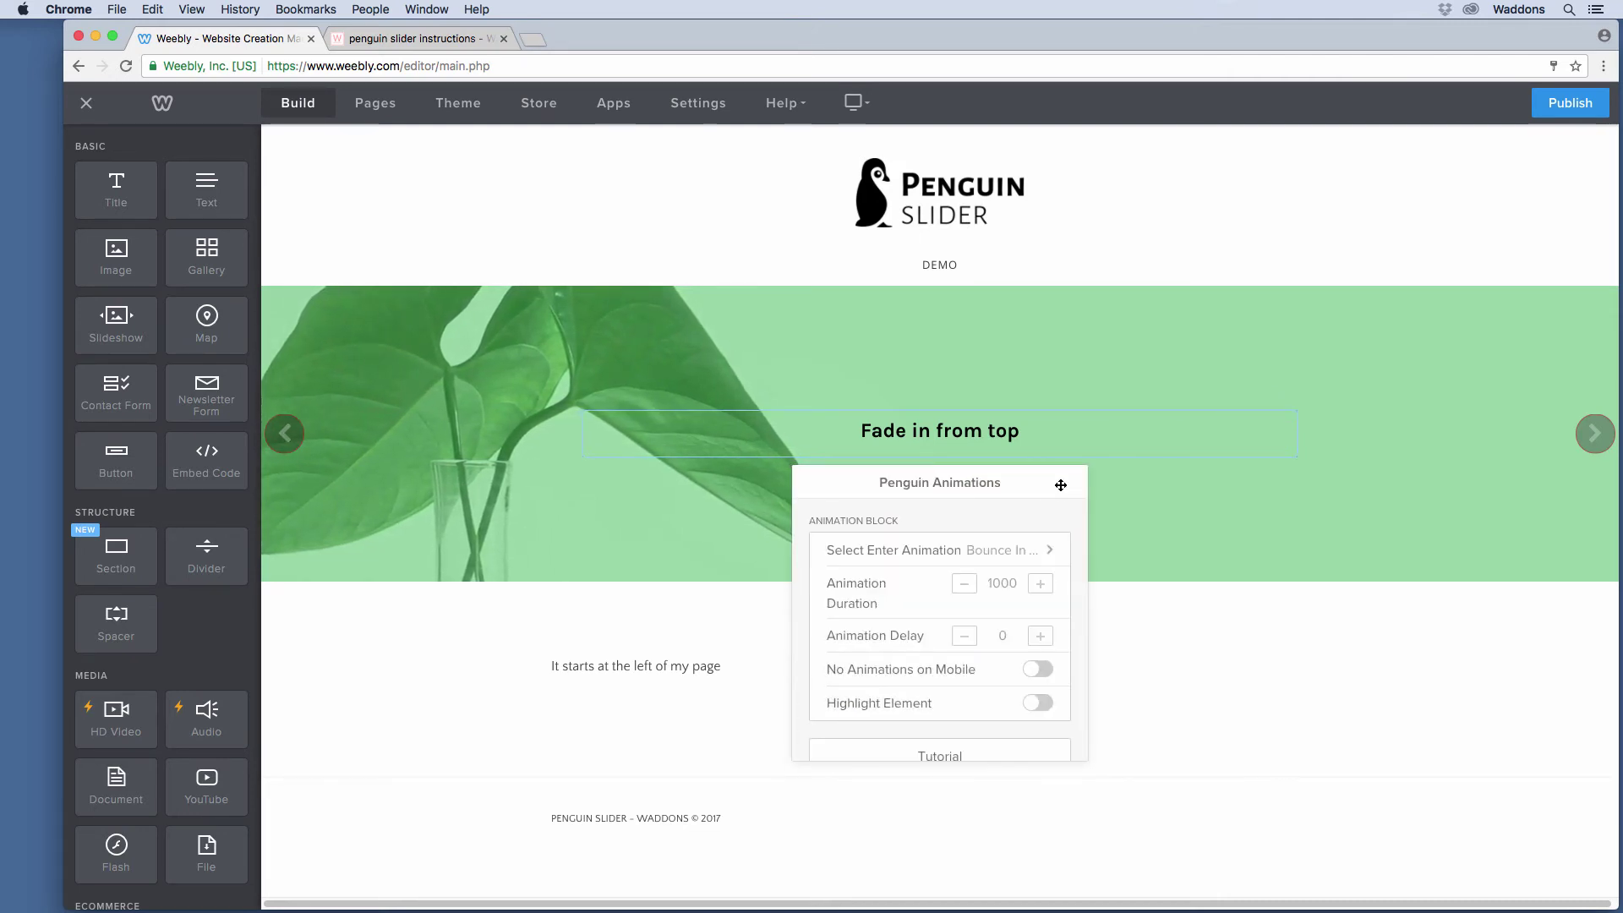
{"action": "left_click", "coordinate": [859, 550]}
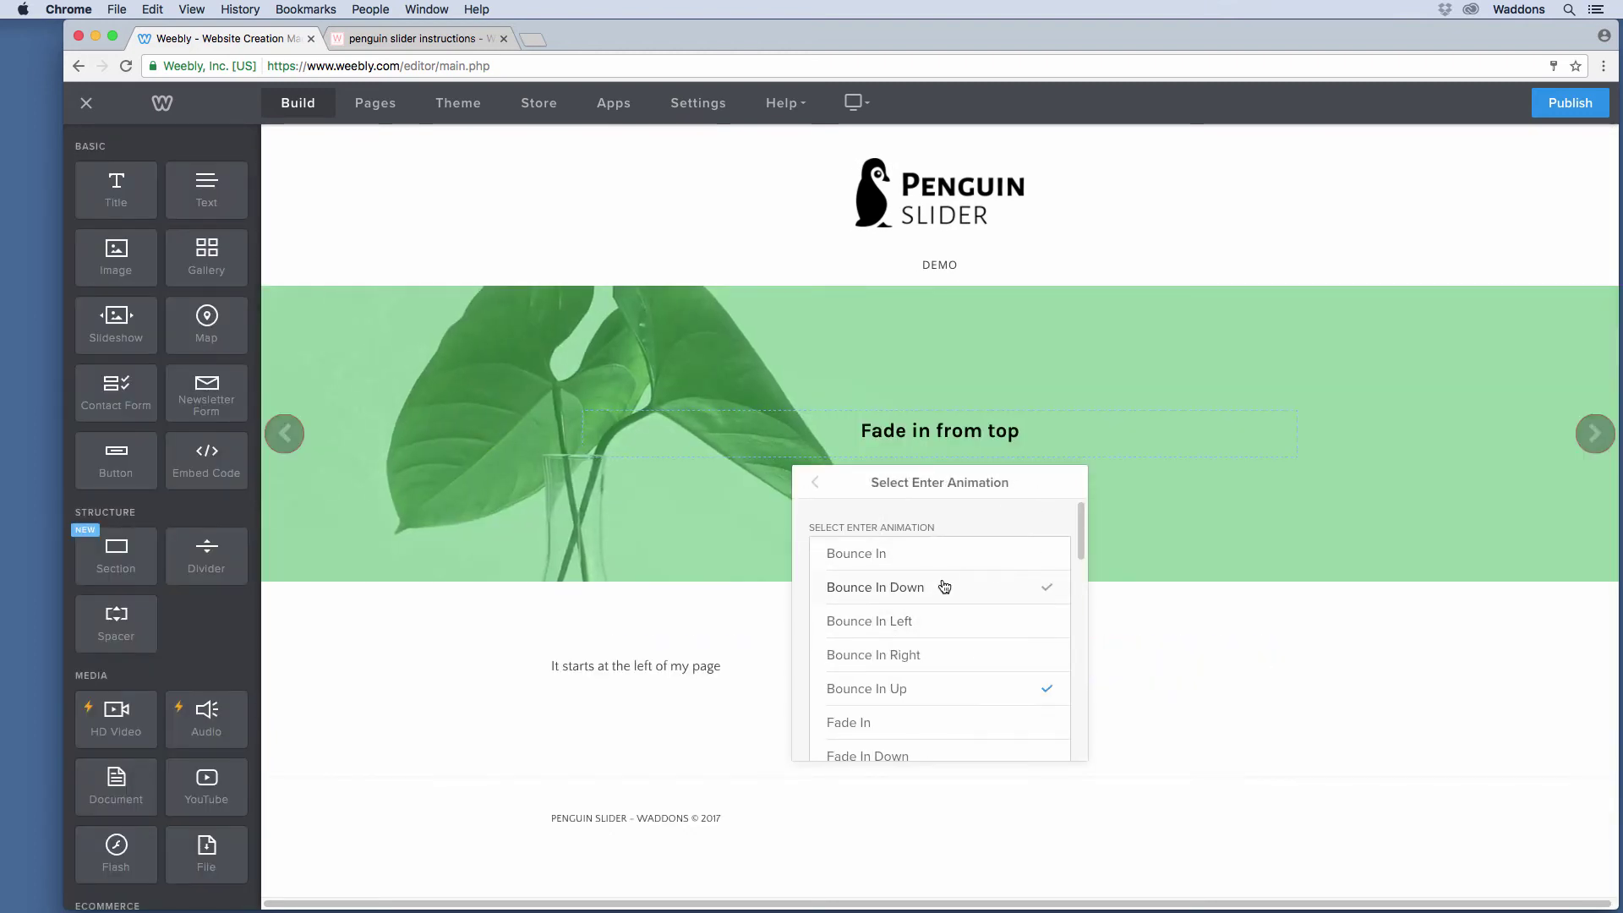
{"action": "scroll", "coordinate": [944, 585], "scroll_direction": "down", "scroll_amount": 4}
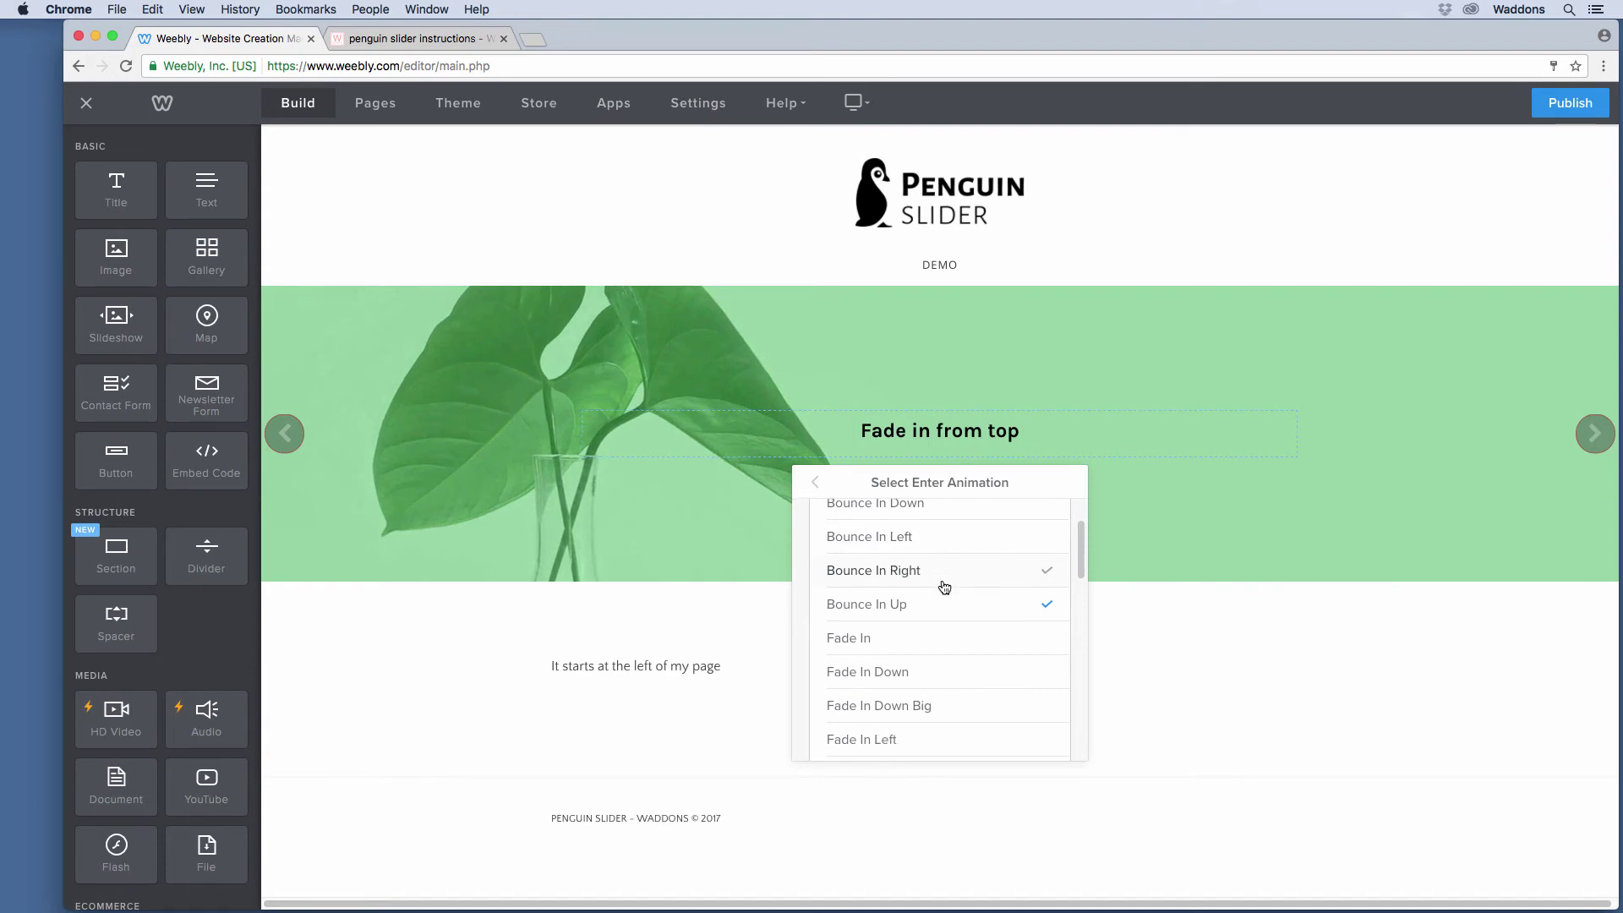
{"action": "scroll", "coordinate": [945, 588], "scroll_direction": "down", "scroll_amount": 3}
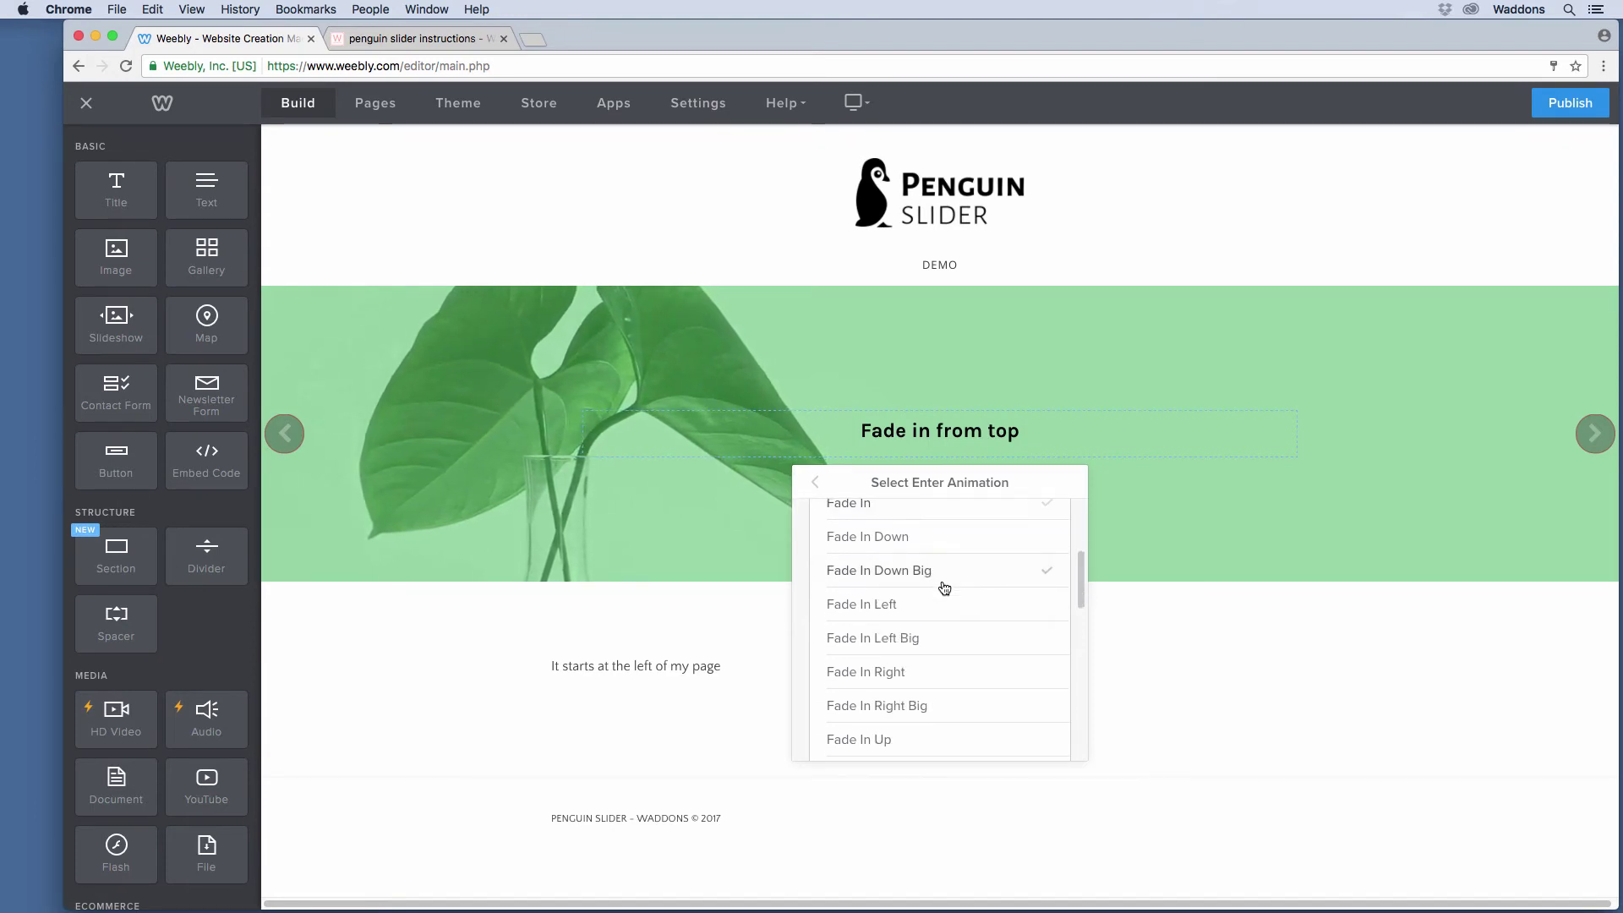
{"action": "scroll", "coordinate": [944, 588], "scroll_direction": "down", "scroll_amount": 2}
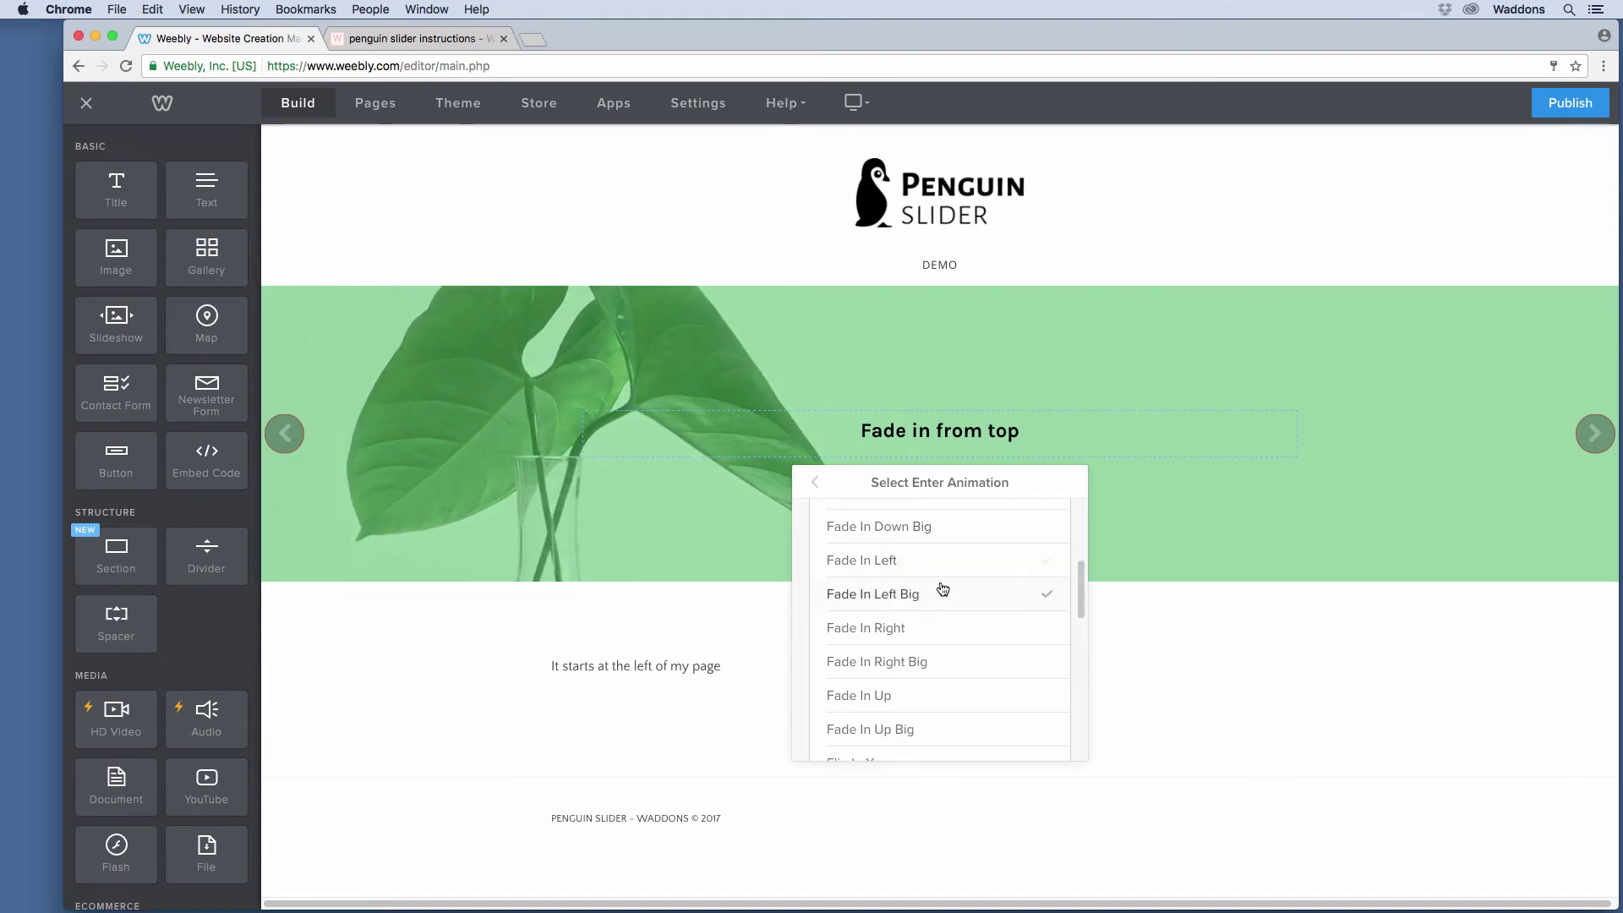
{"action": "scroll", "coordinate": [931, 591], "scroll_direction": "up", "scroll_amount": 1}
{"action": "left_click", "coordinate": [927, 539]}
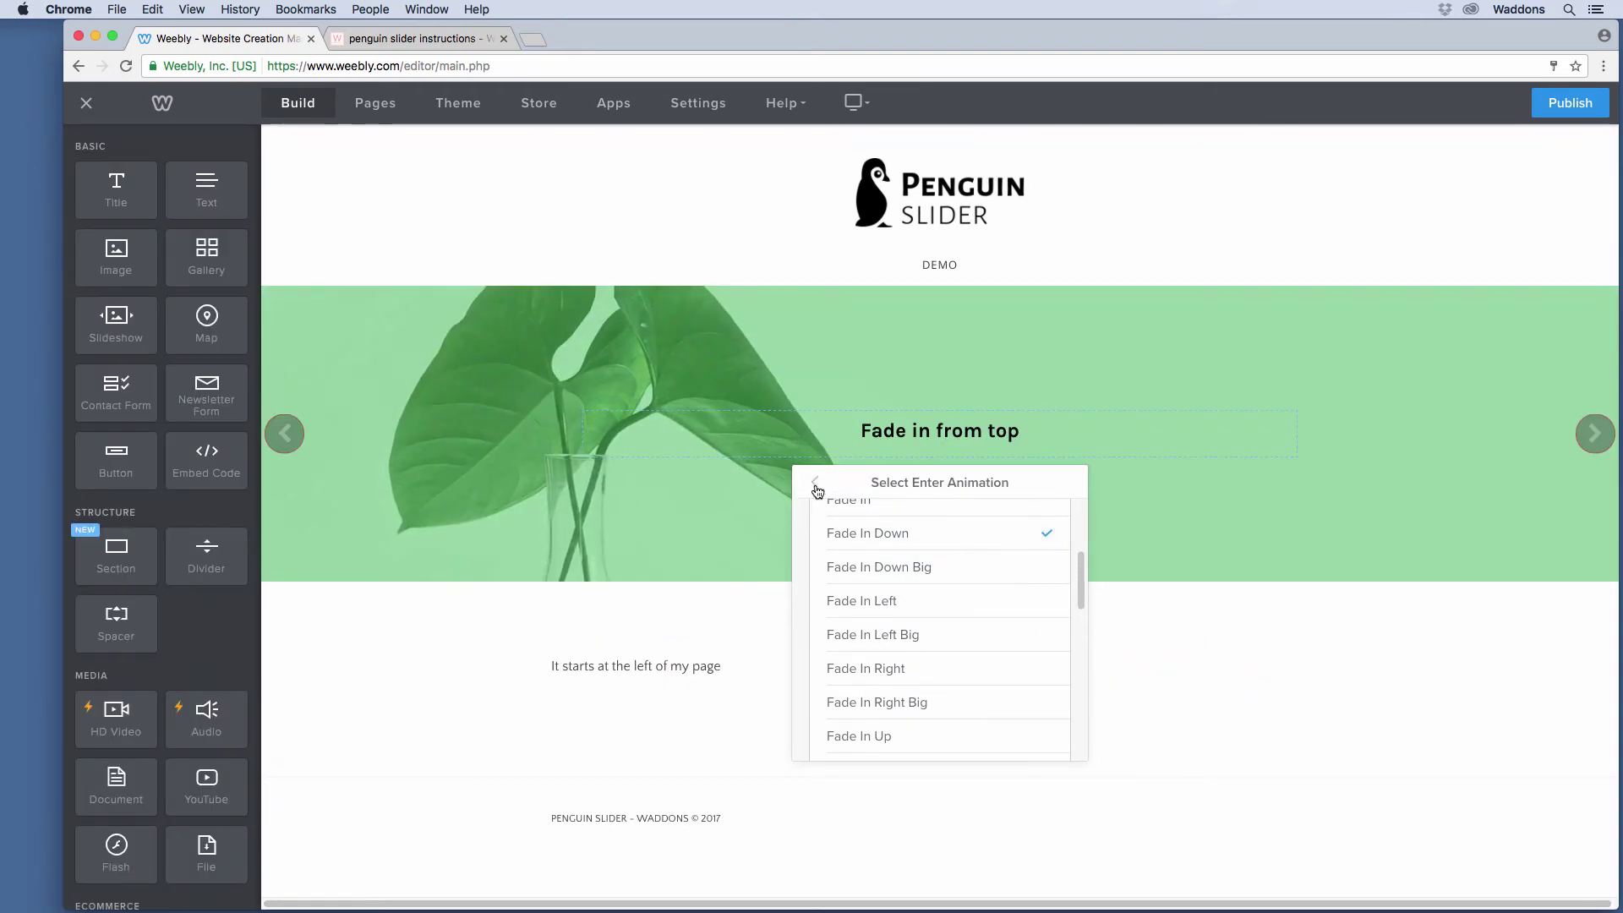
{"action": "left_click", "coordinate": [815, 483]}
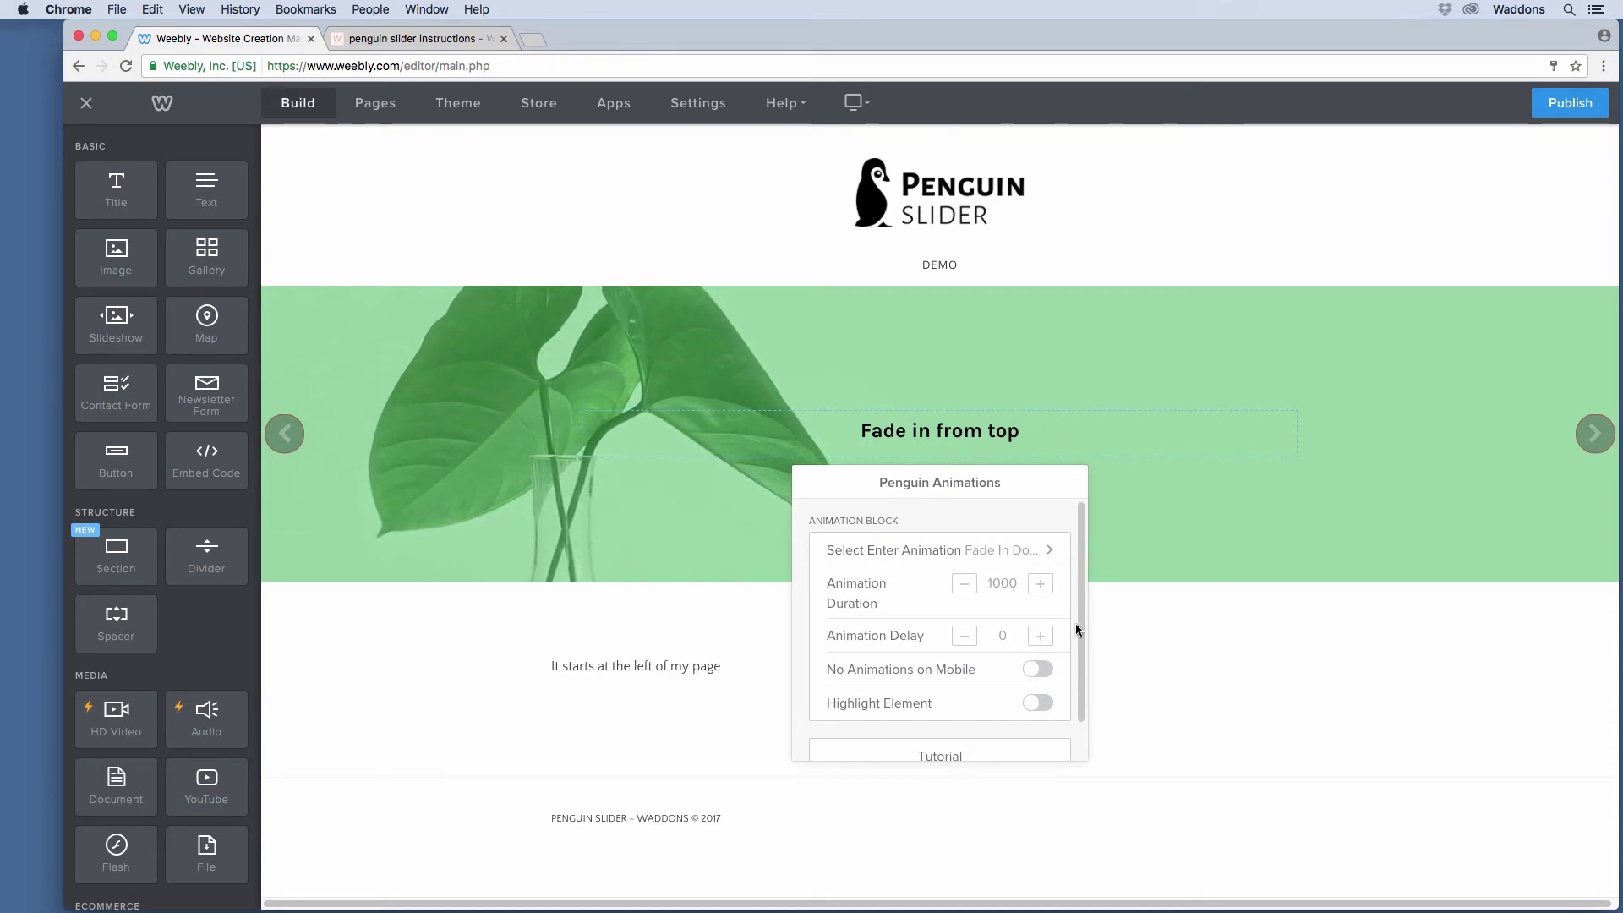
{"action": "key", "text": "super+a"}
{"action": "type", "text": "2000"}
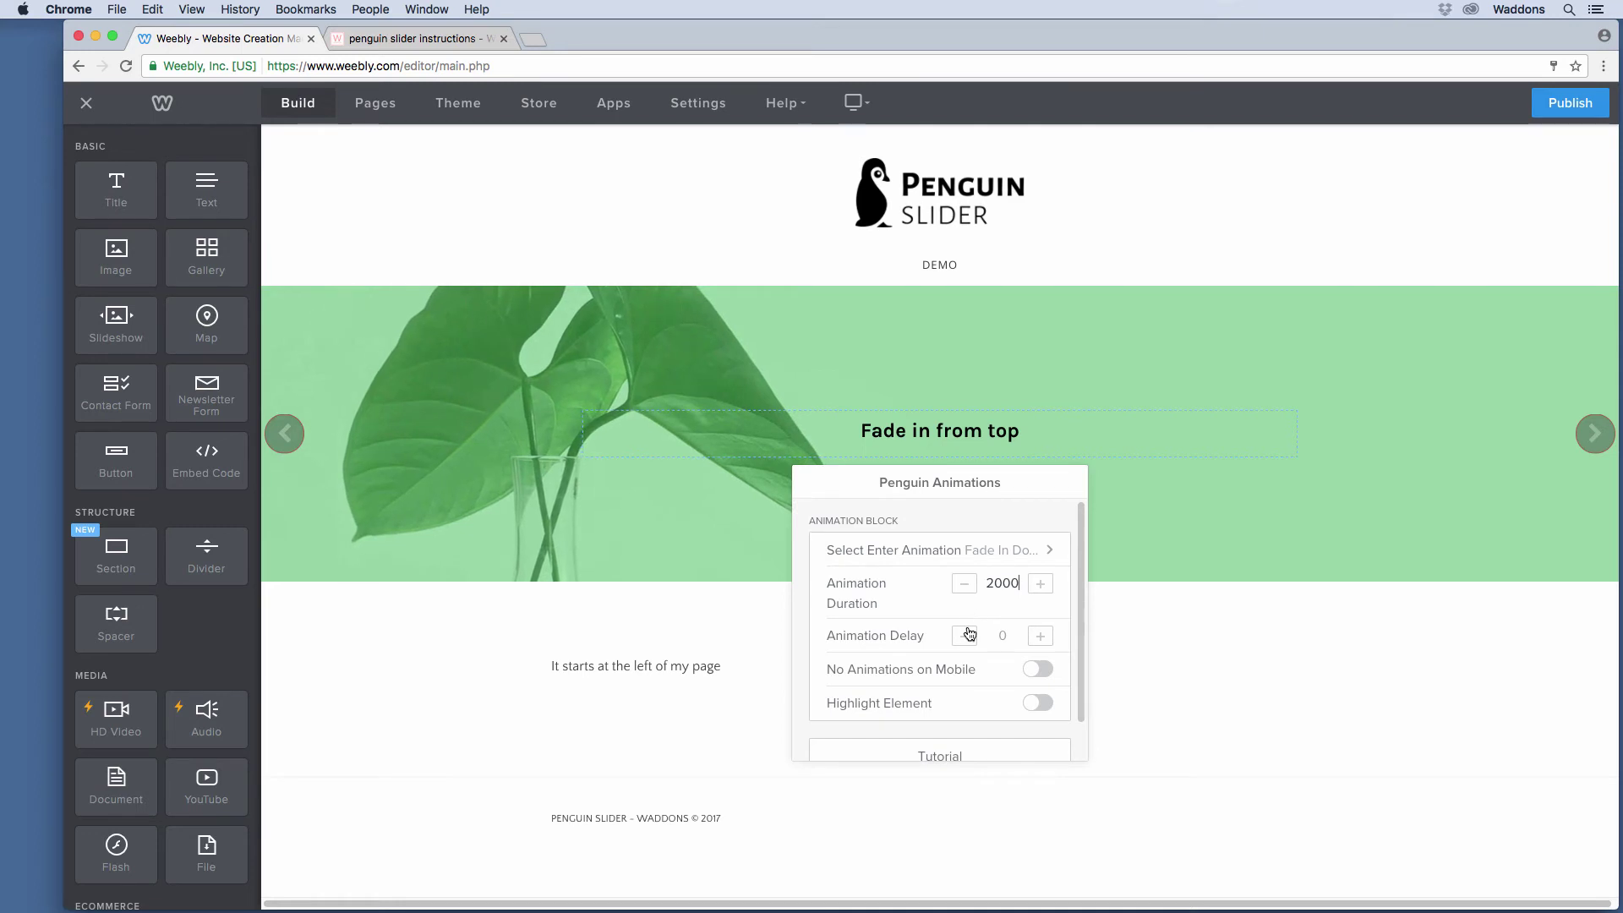
Step: Try the Highlight Element option on the title's animation block, then turn it back off
{"action": "scroll", "coordinate": [967, 633], "scroll_direction": "down", "scroll_amount": 1}
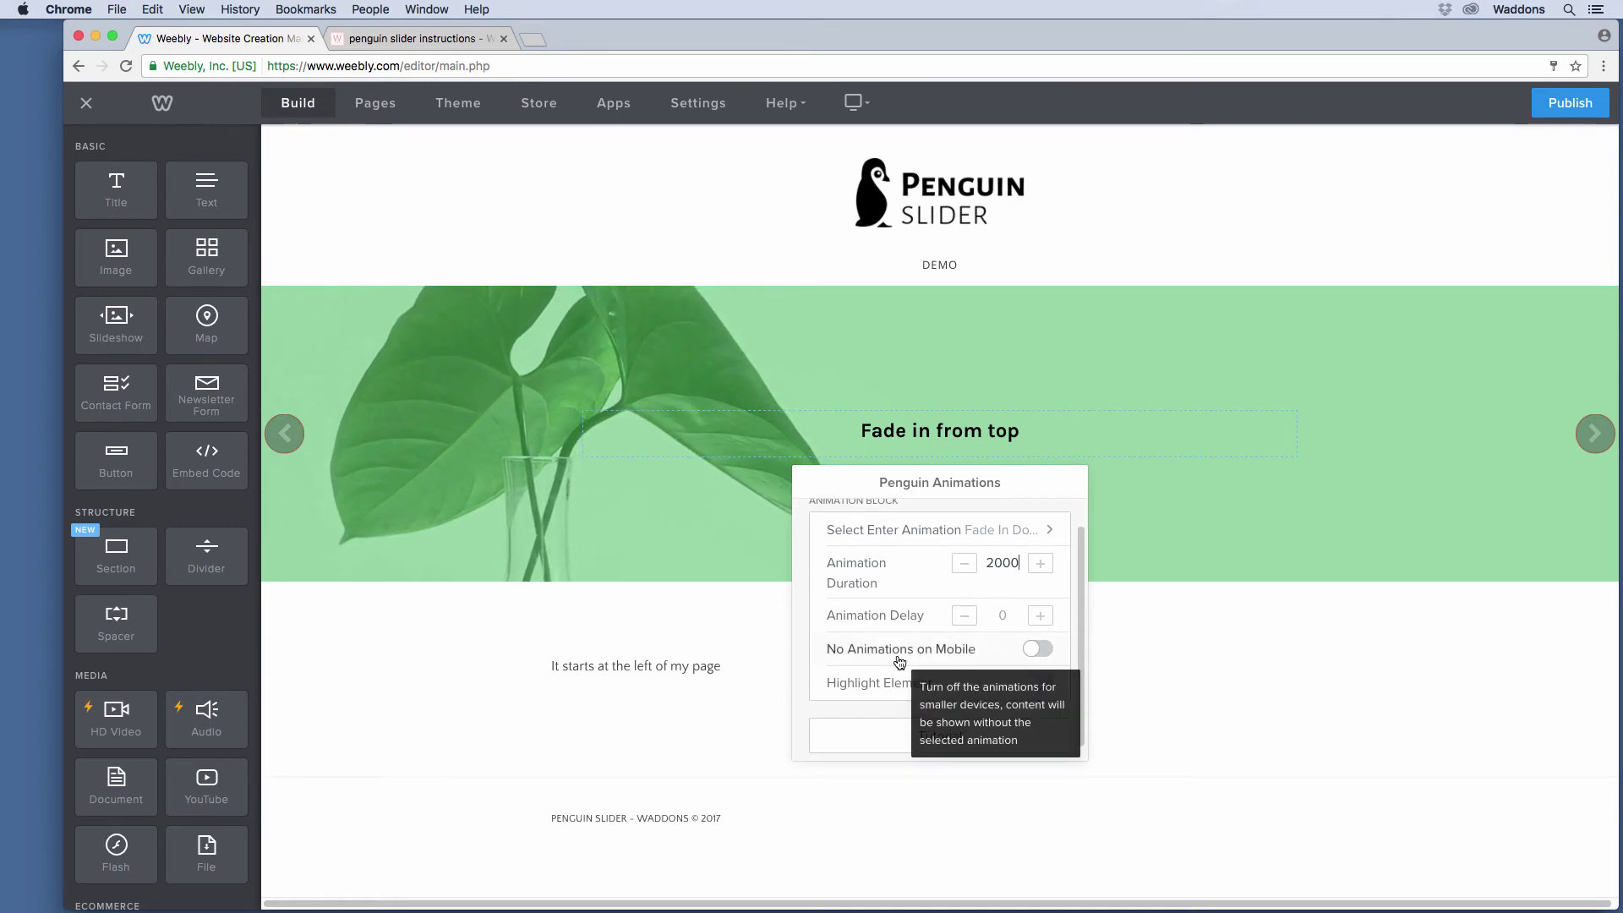
{"action": "scroll", "coordinate": [868, 672], "scroll_direction": "down", "scroll_amount": 1}
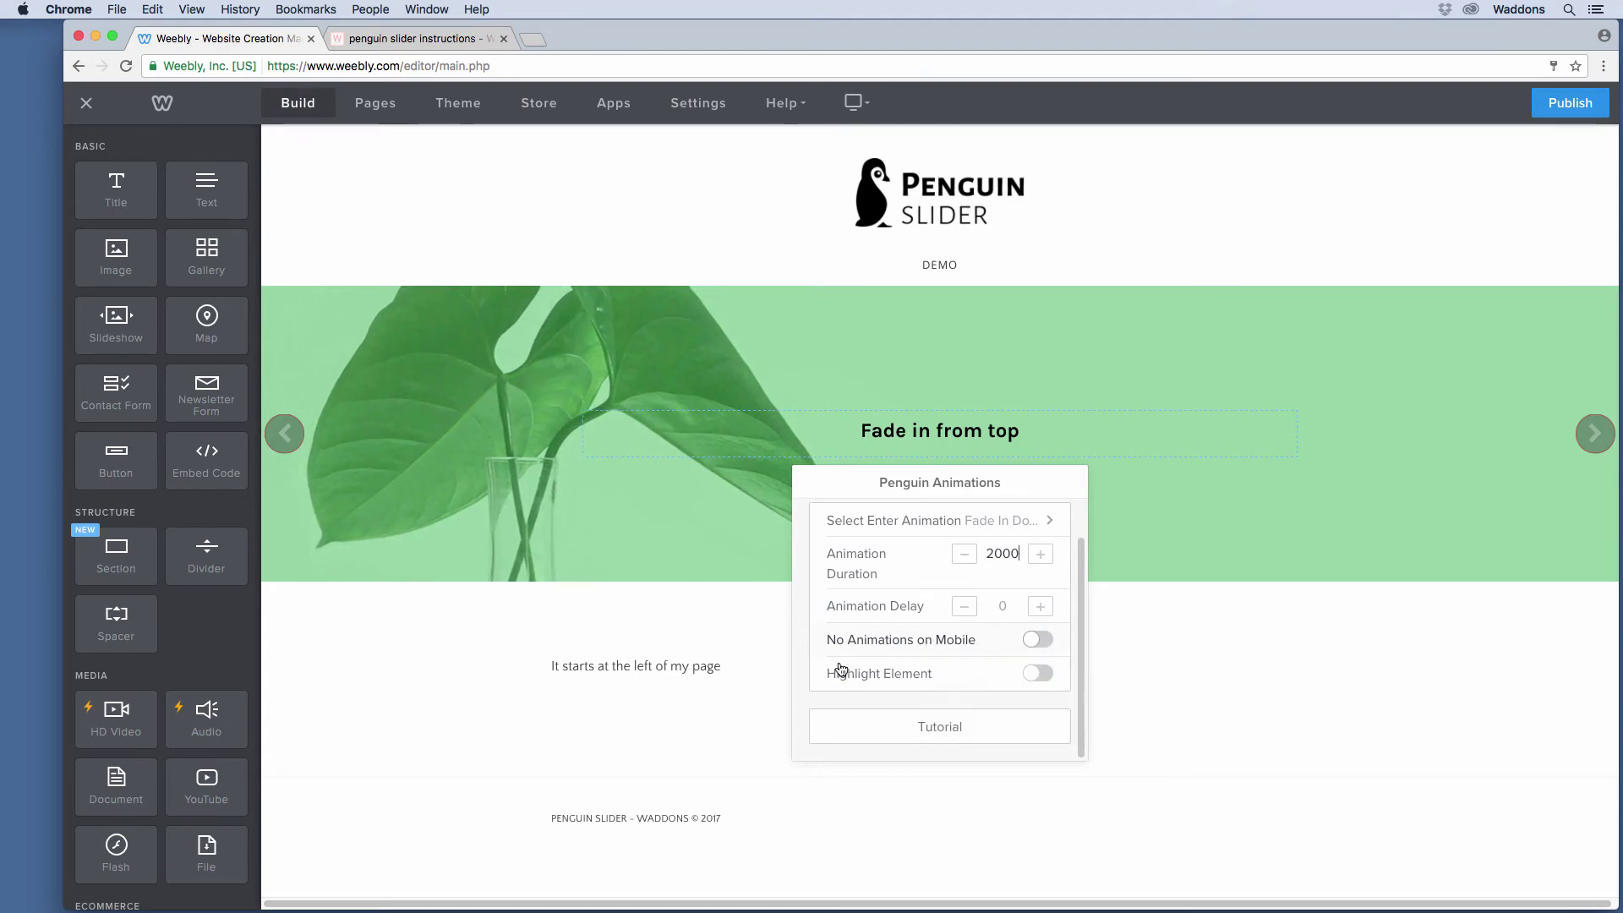
{"action": "left_click", "coordinate": [881, 675]}
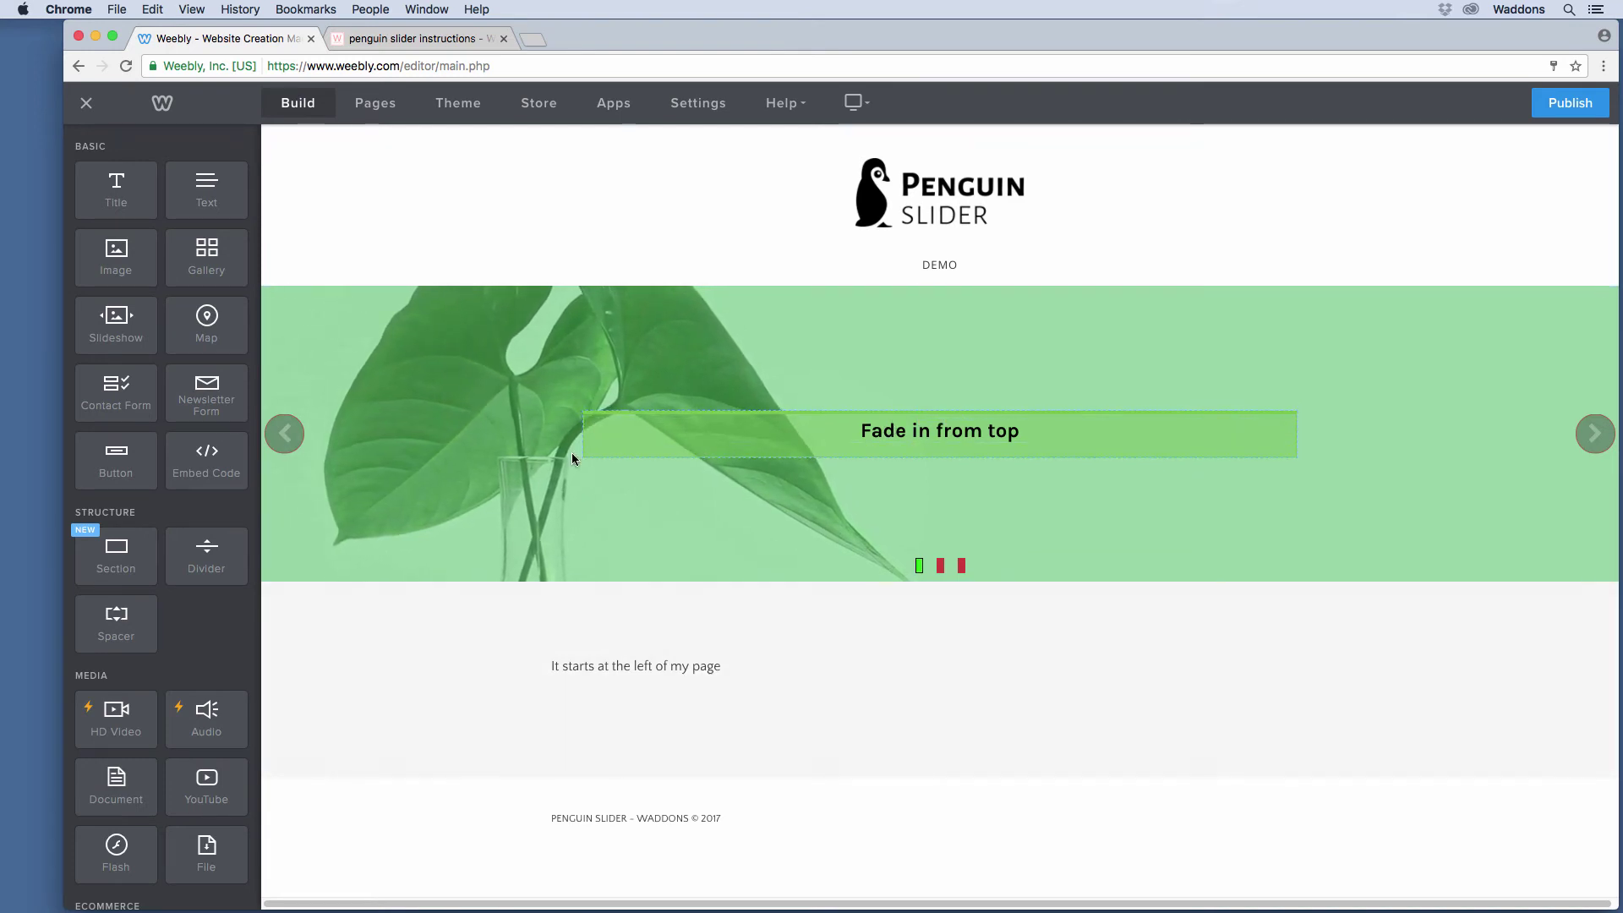
{"action": "left_click", "coordinate": [1075, 414]}
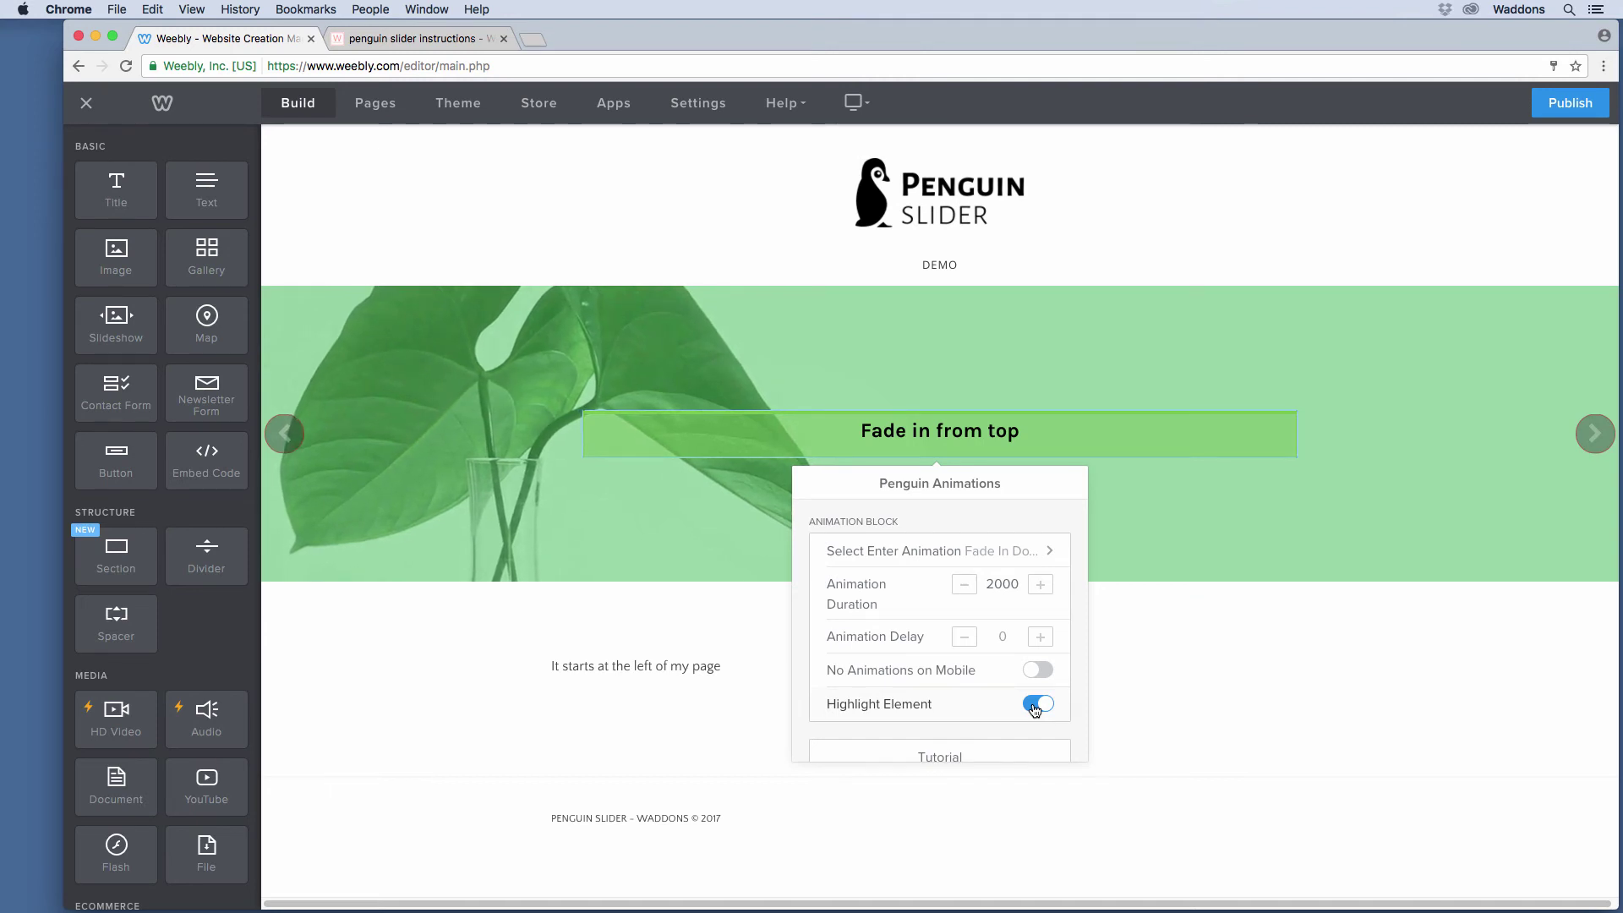
{"action": "left_click", "coordinate": [1036, 704]}
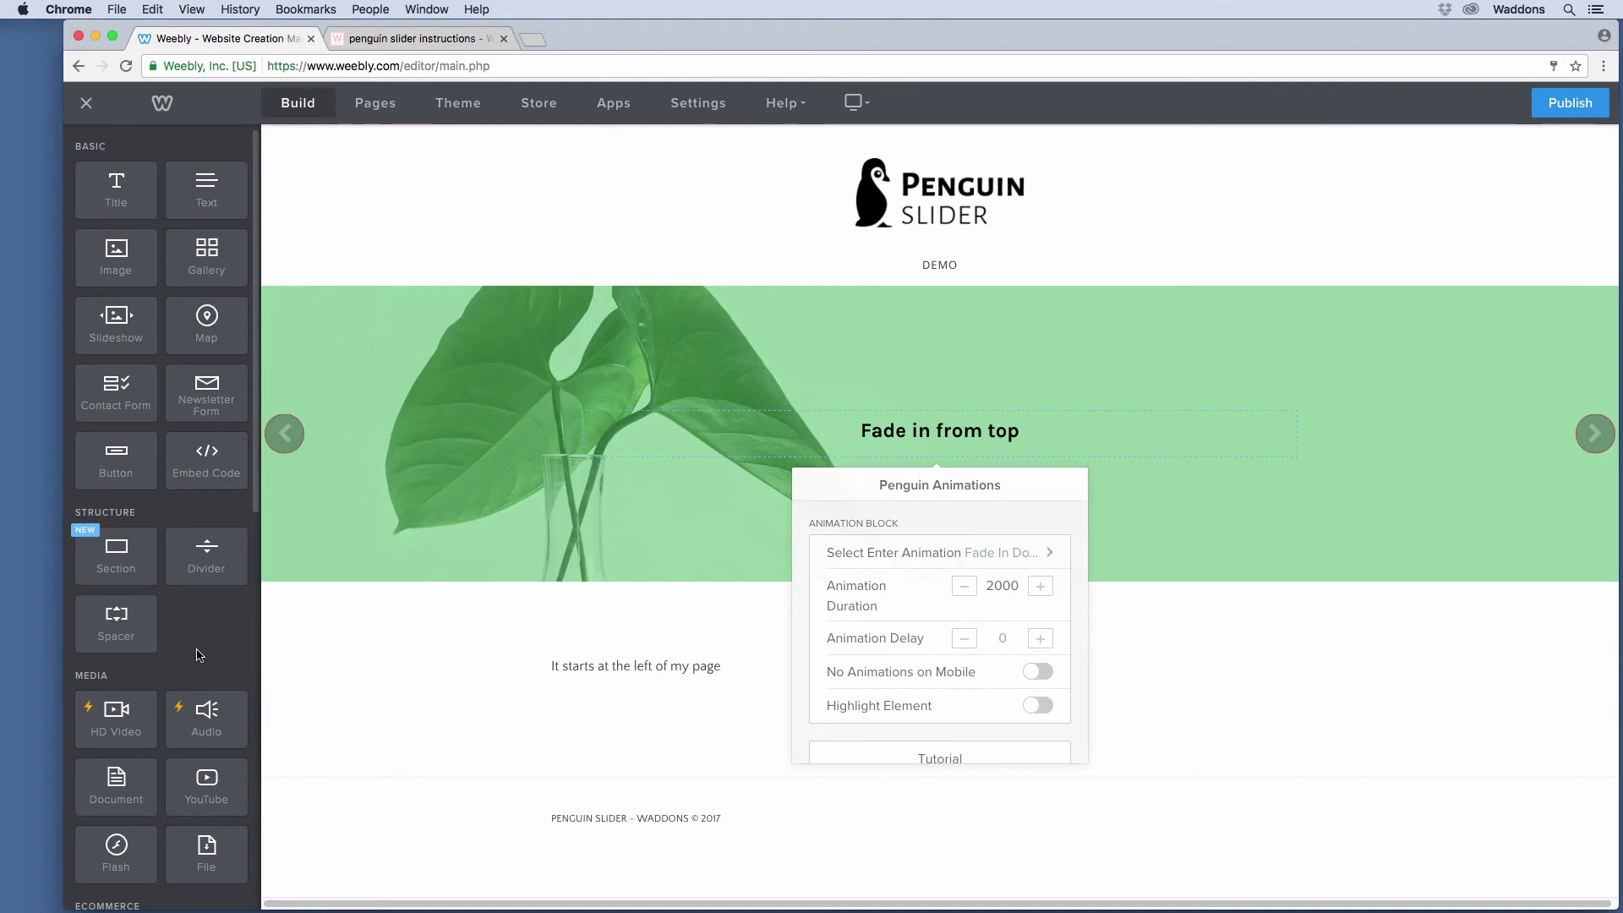
Step: Add a second Penguin Animations block to the slide, below the "Fade in from top" title block
{"action": "scroll", "coordinate": [169, 549], "scroll_direction": "down", "scroll_amount": 5}
{"action": "scroll", "coordinate": [188, 602], "scroll_direction": "down", "scroll_amount": 3}
{"action": "scroll", "coordinate": [169, 676], "scroll_direction": "up", "scroll_amount": 10}
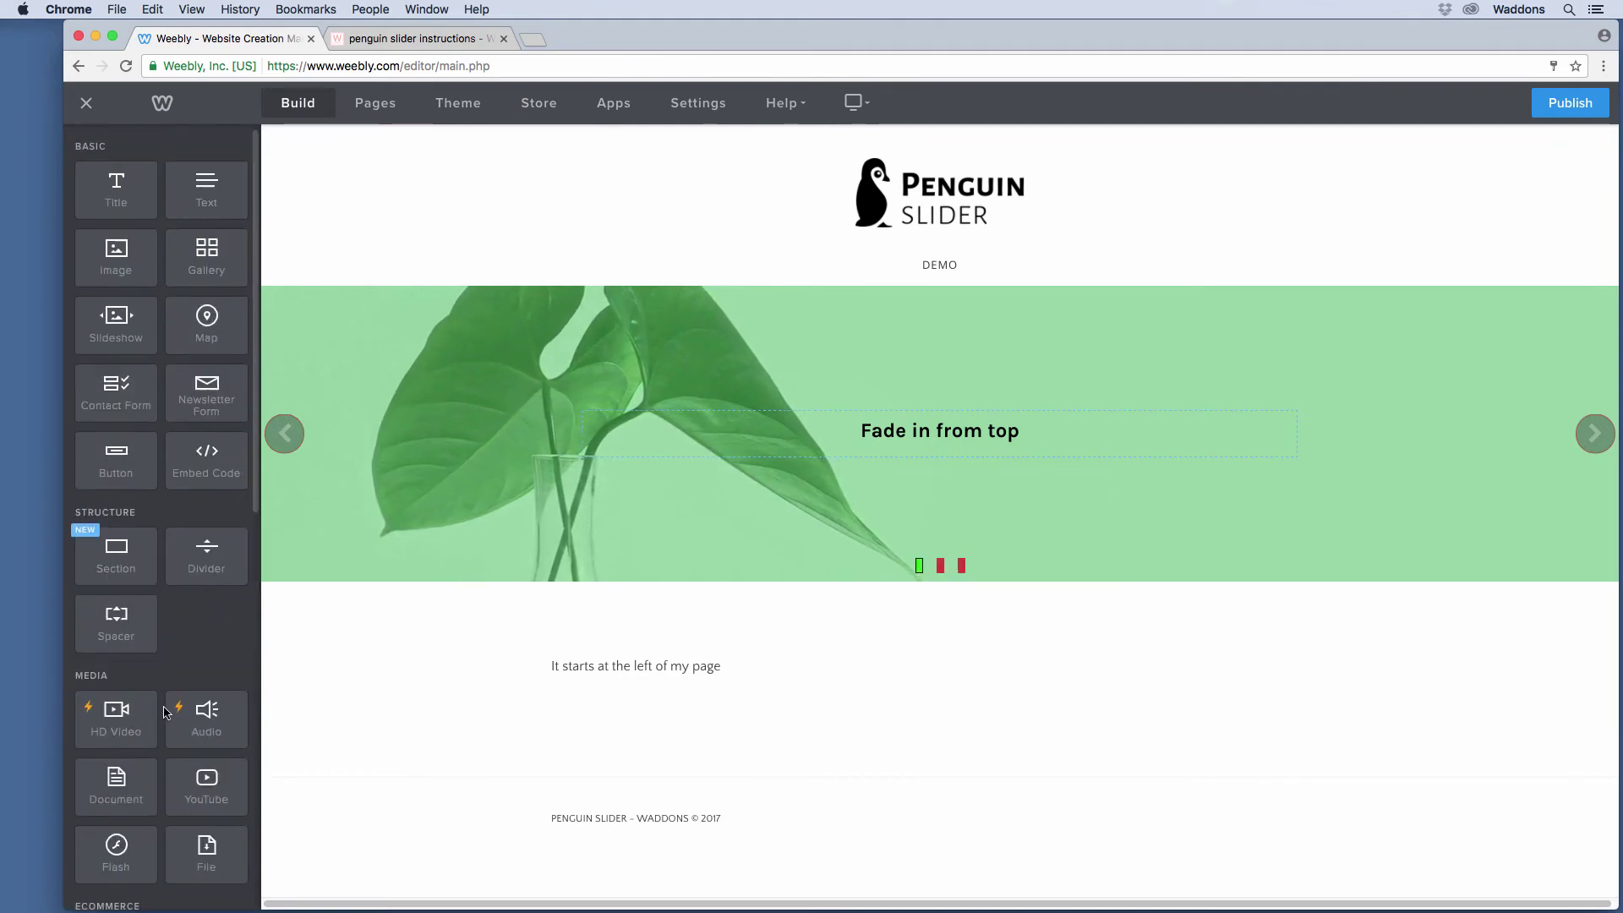
{"action": "scroll", "coordinate": [161, 752], "scroll_direction": "down", "scroll_amount": 10}
{"action": "left_click_drag", "start_coordinate": [136, 759], "coordinate": [925, 515]}
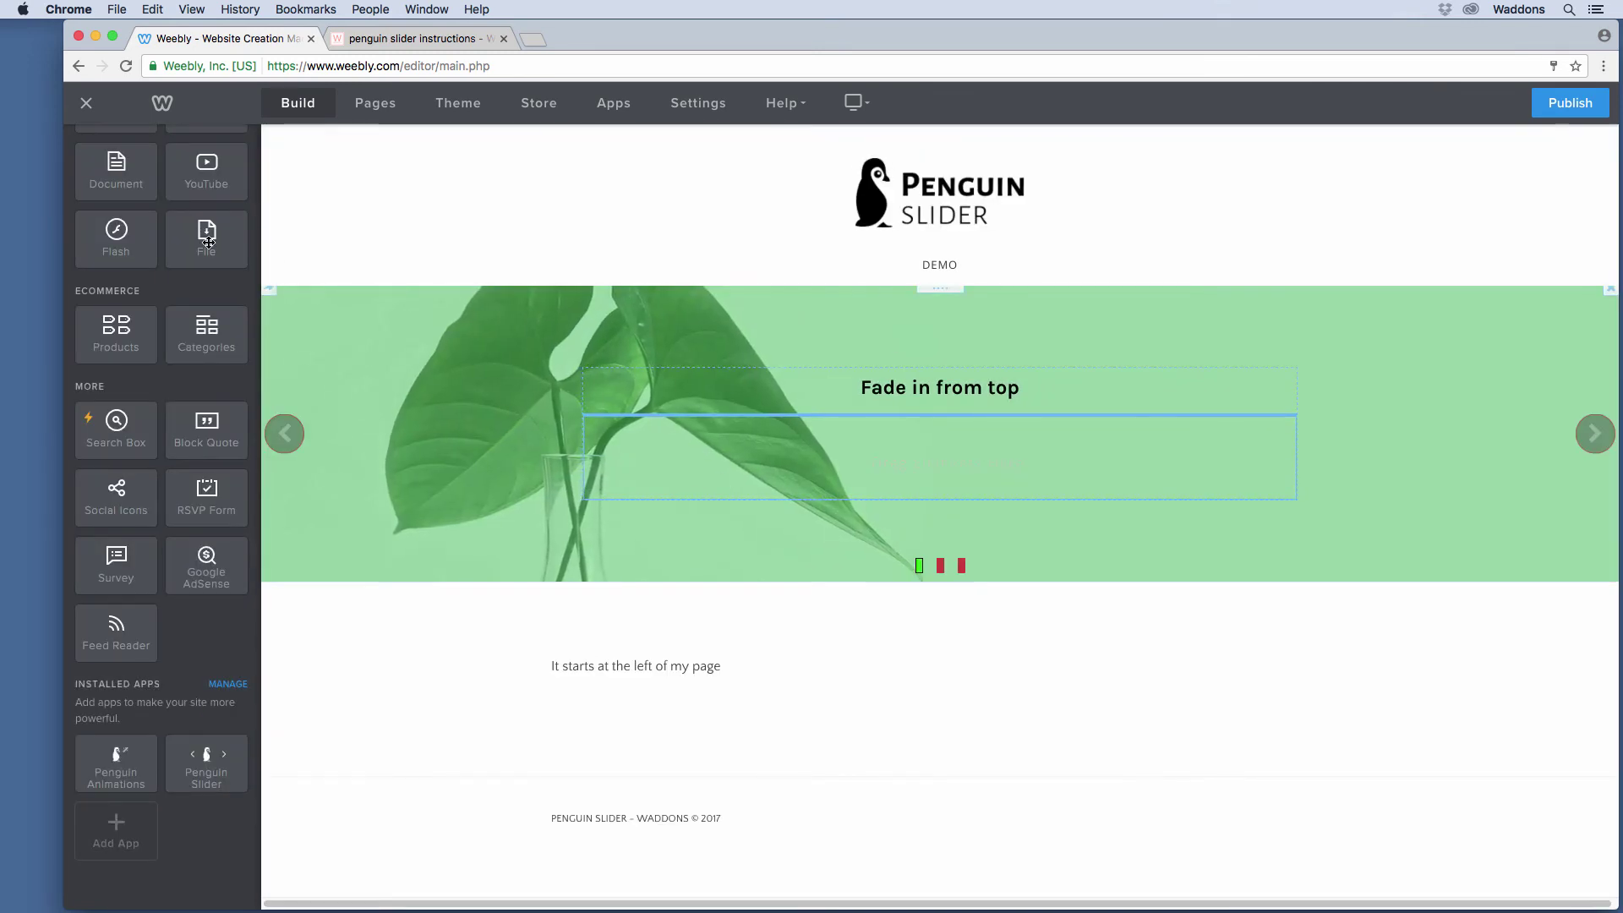
Step: Add a text element inside the second animation block reading "Wooow amazing!" and center it
{"action": "scroll", "coordinate": [161, 423], "scroll_direction": "up", "scroll_amount": 10}
{"action": "left_click_drag", "start_coordinate": [207, 189], "coordinate": [929, 439]}
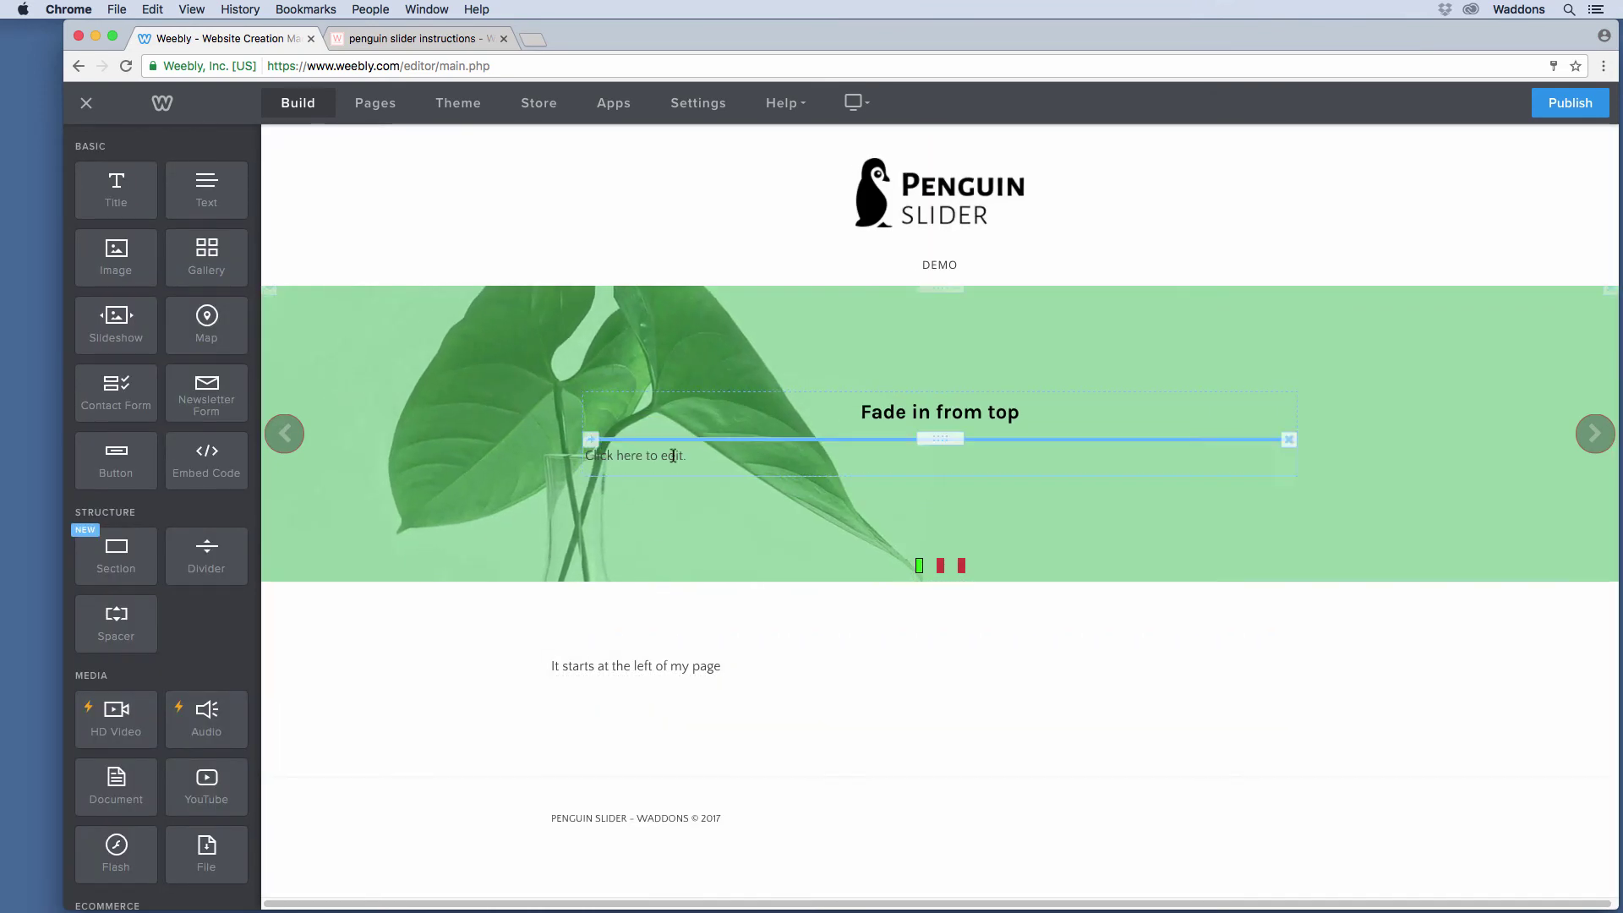
{"action": "left_click", "coordinate": [673, 455]}
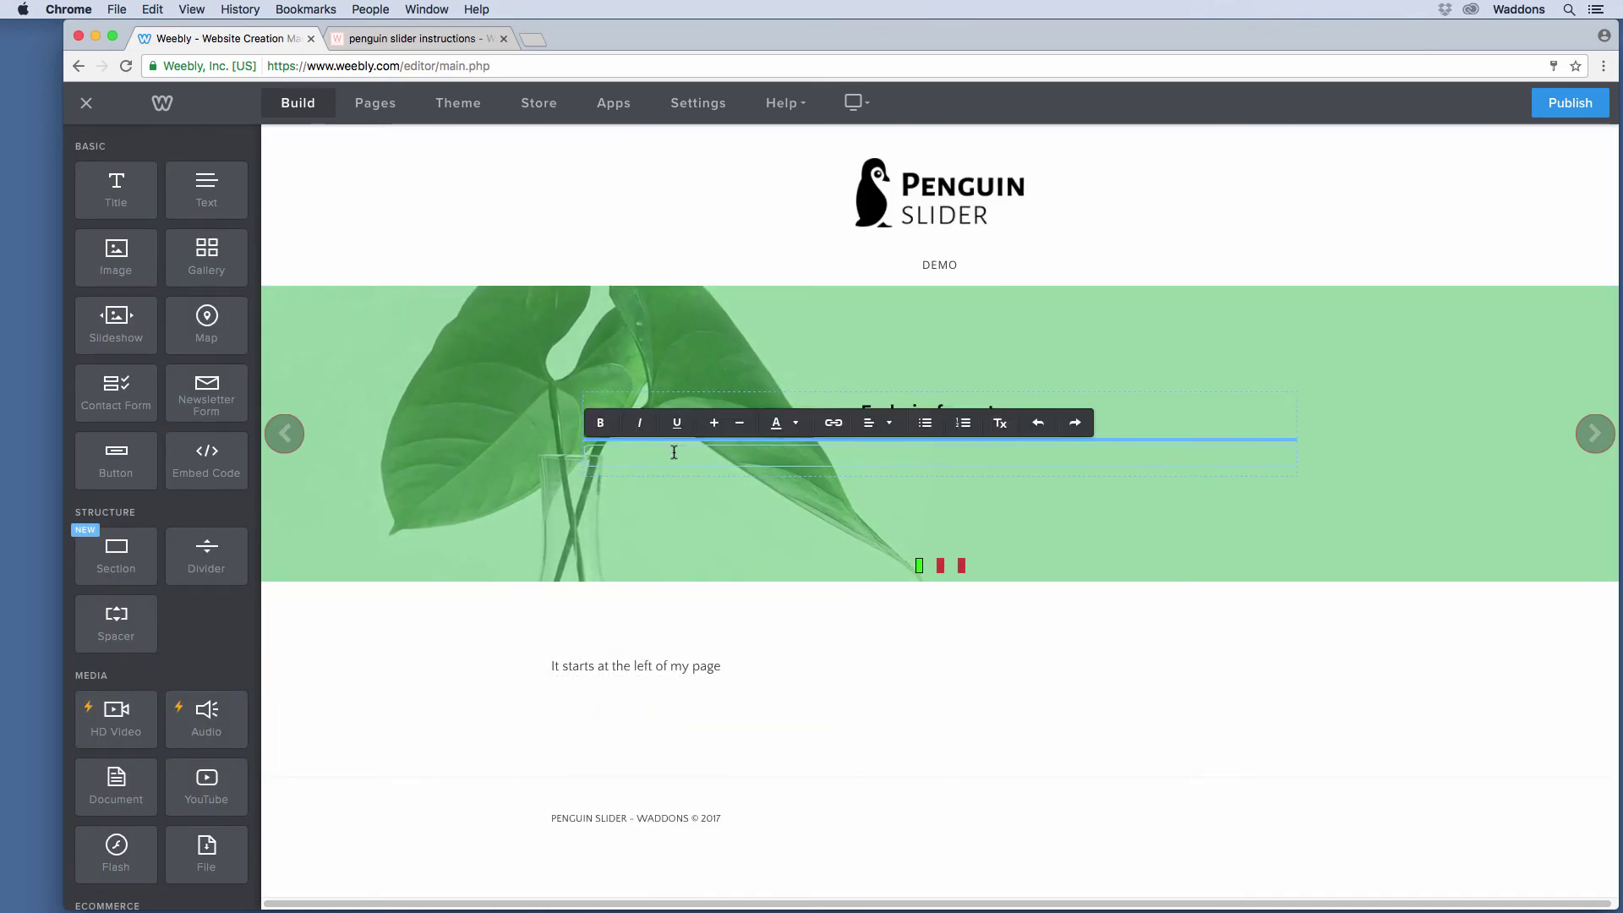
{"action": "type", "text": "Wooow amazing!"}
{"action": "left_click", "coordinate": [879, 422]}
{"action": "left_click", "coordinate": [870, 490]}
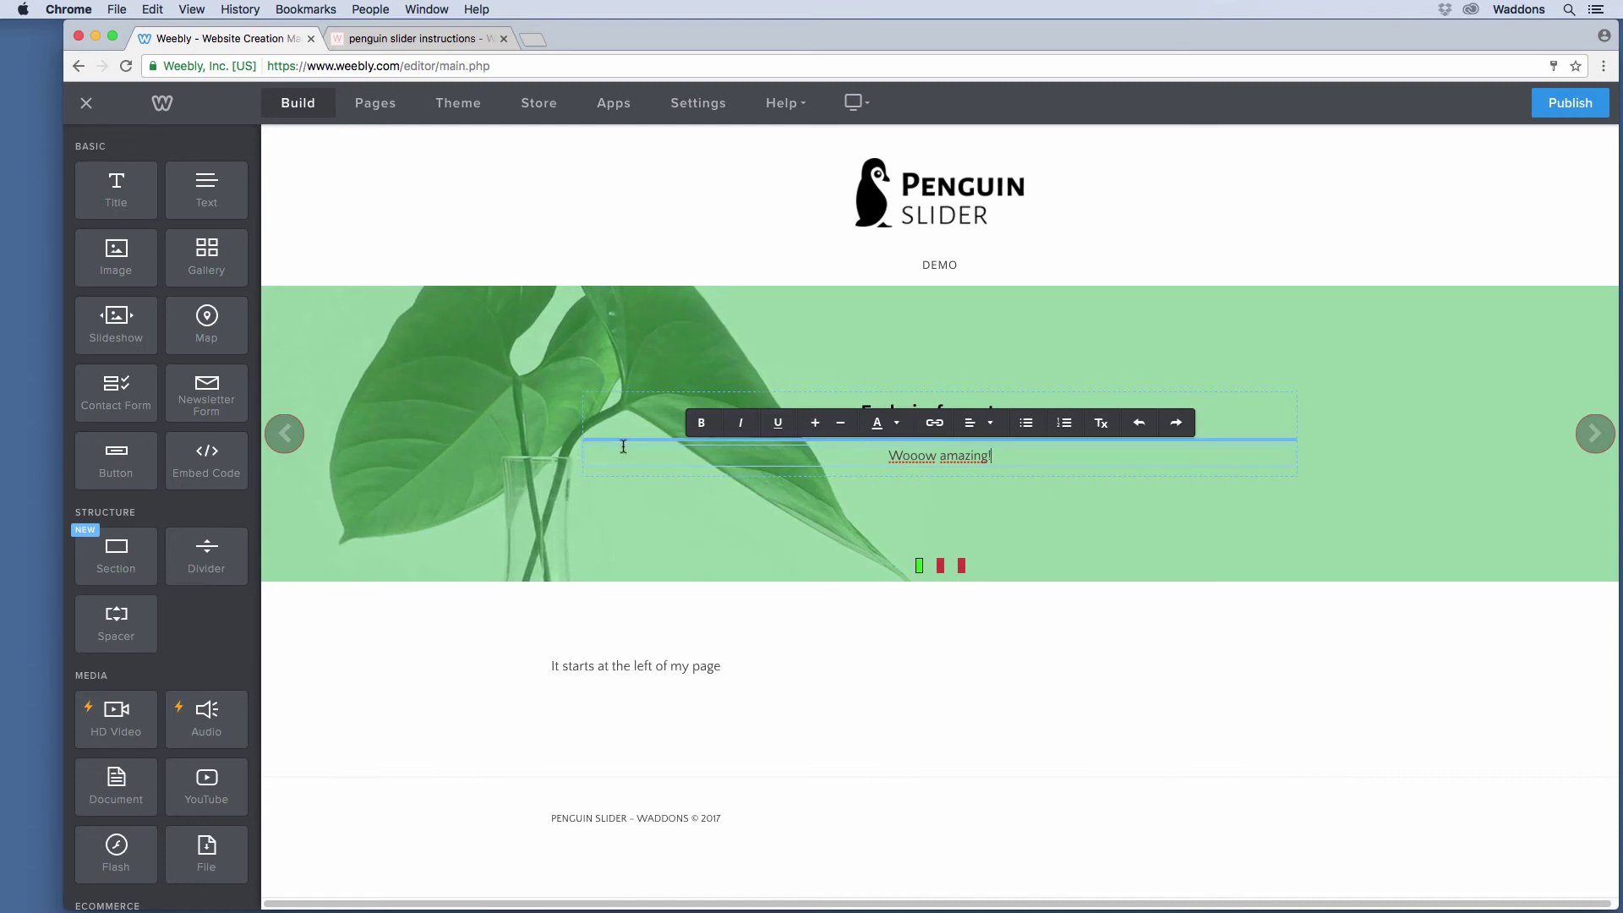
{"action": "left_click", "coordinate": [526, 483]}
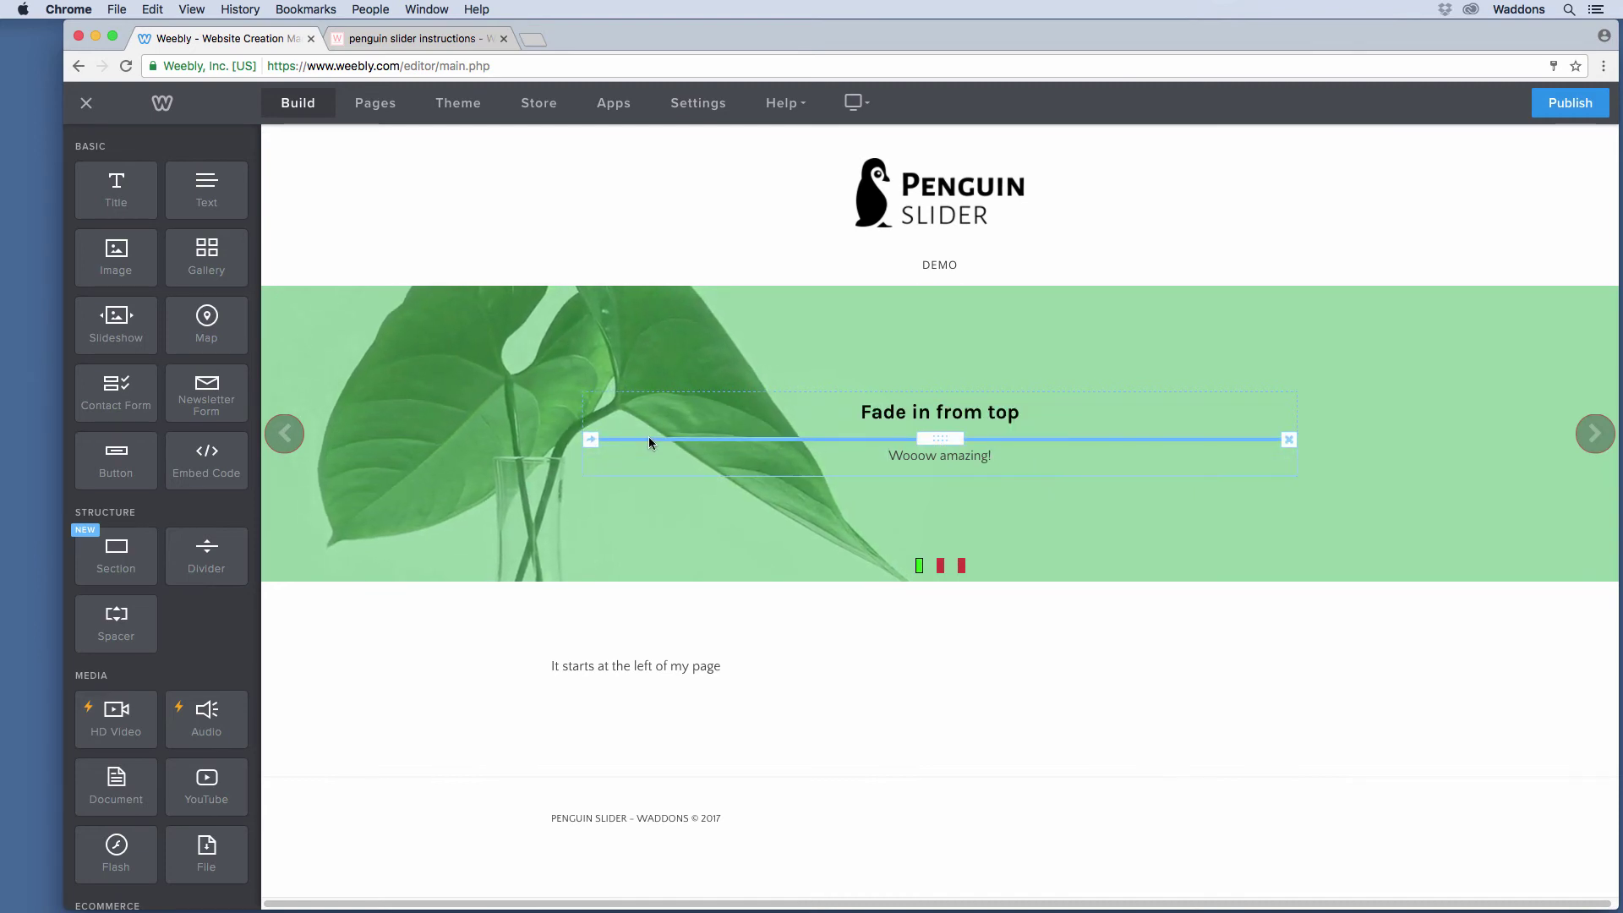
Step: Set the "Wooow amazing!" animation block to the Bounce In Down enter animation with an animation delay of 1000
{"action": "left_click", "coordinate": [648, 439]}
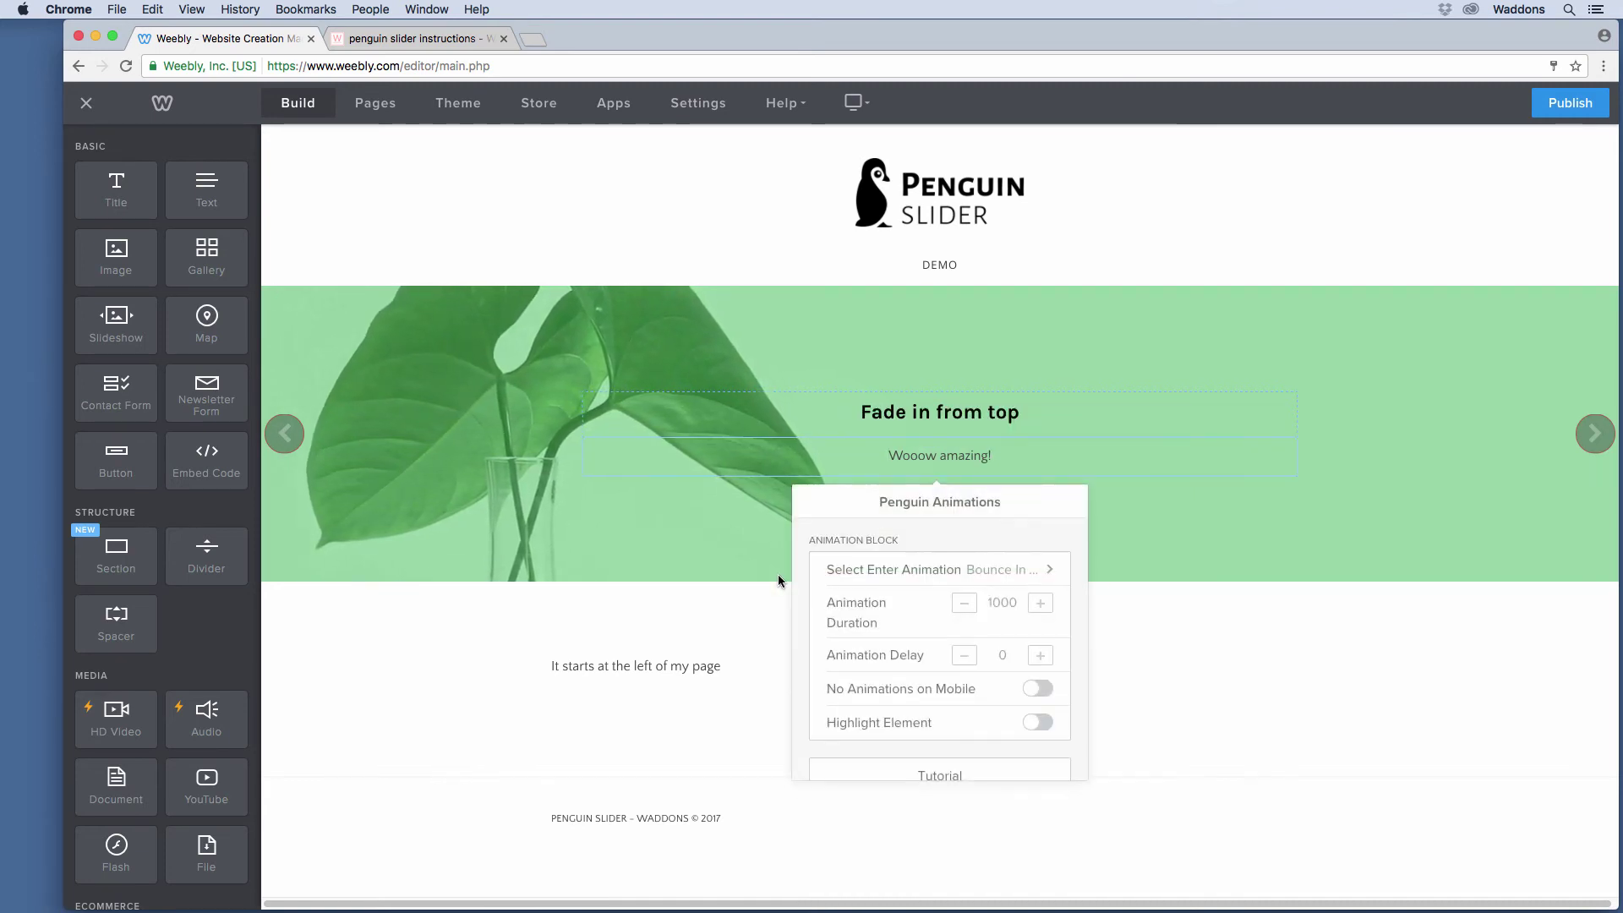
{"action": "left_click", "coordinate": [980, 569]}
{"action": "left_click", "coordinate": [991, 610]}
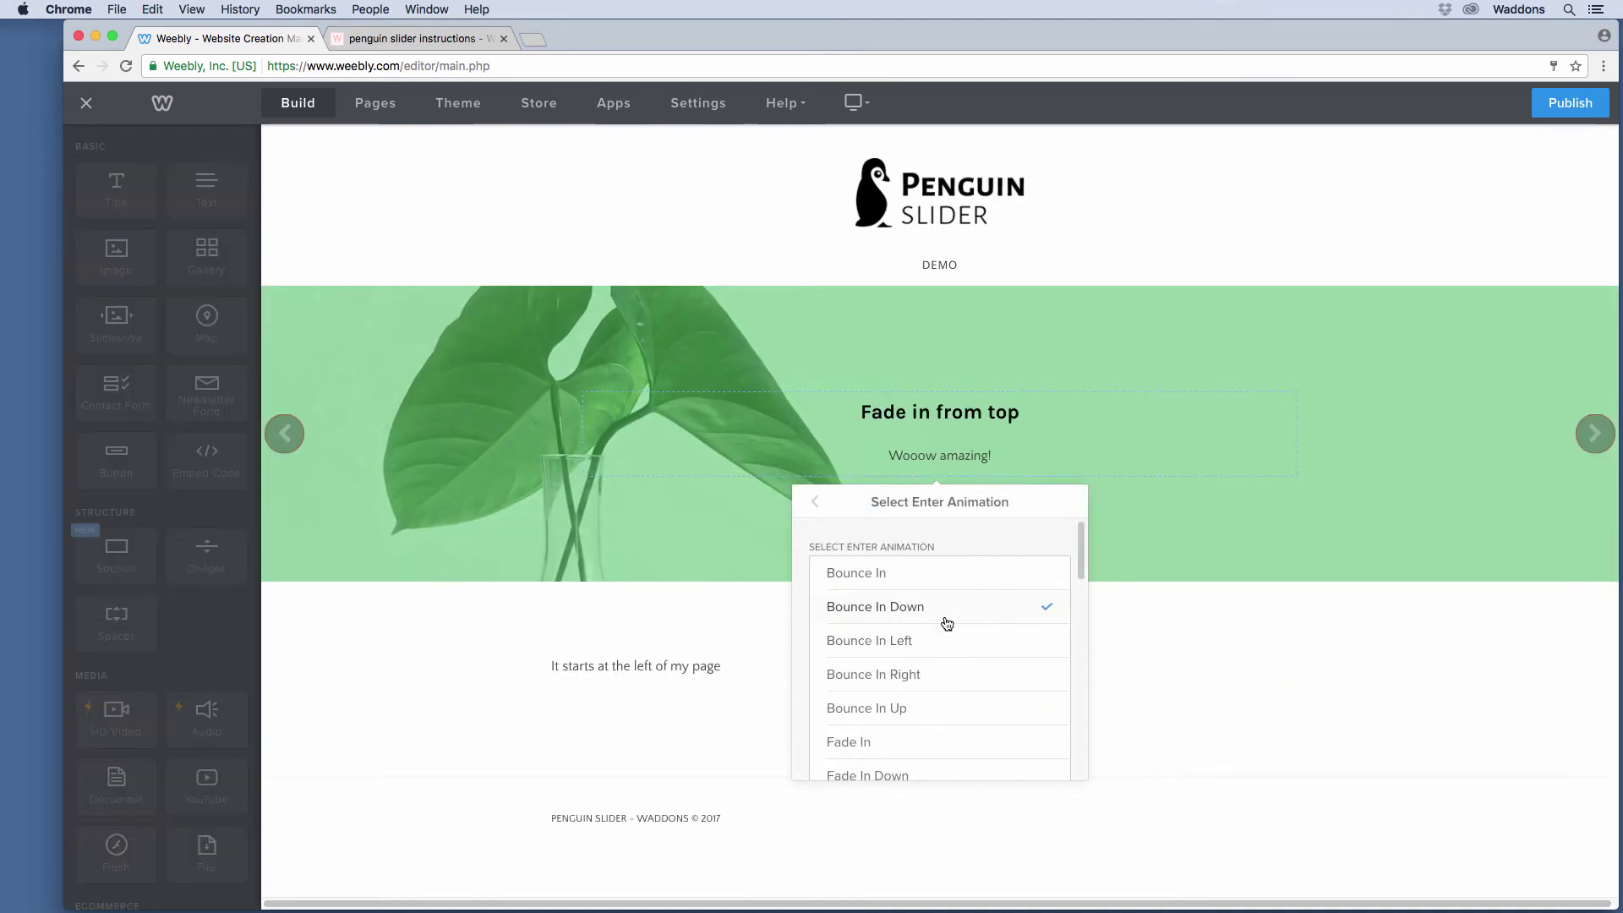
{"action": "left_click", "coordinate": [814, 506]}
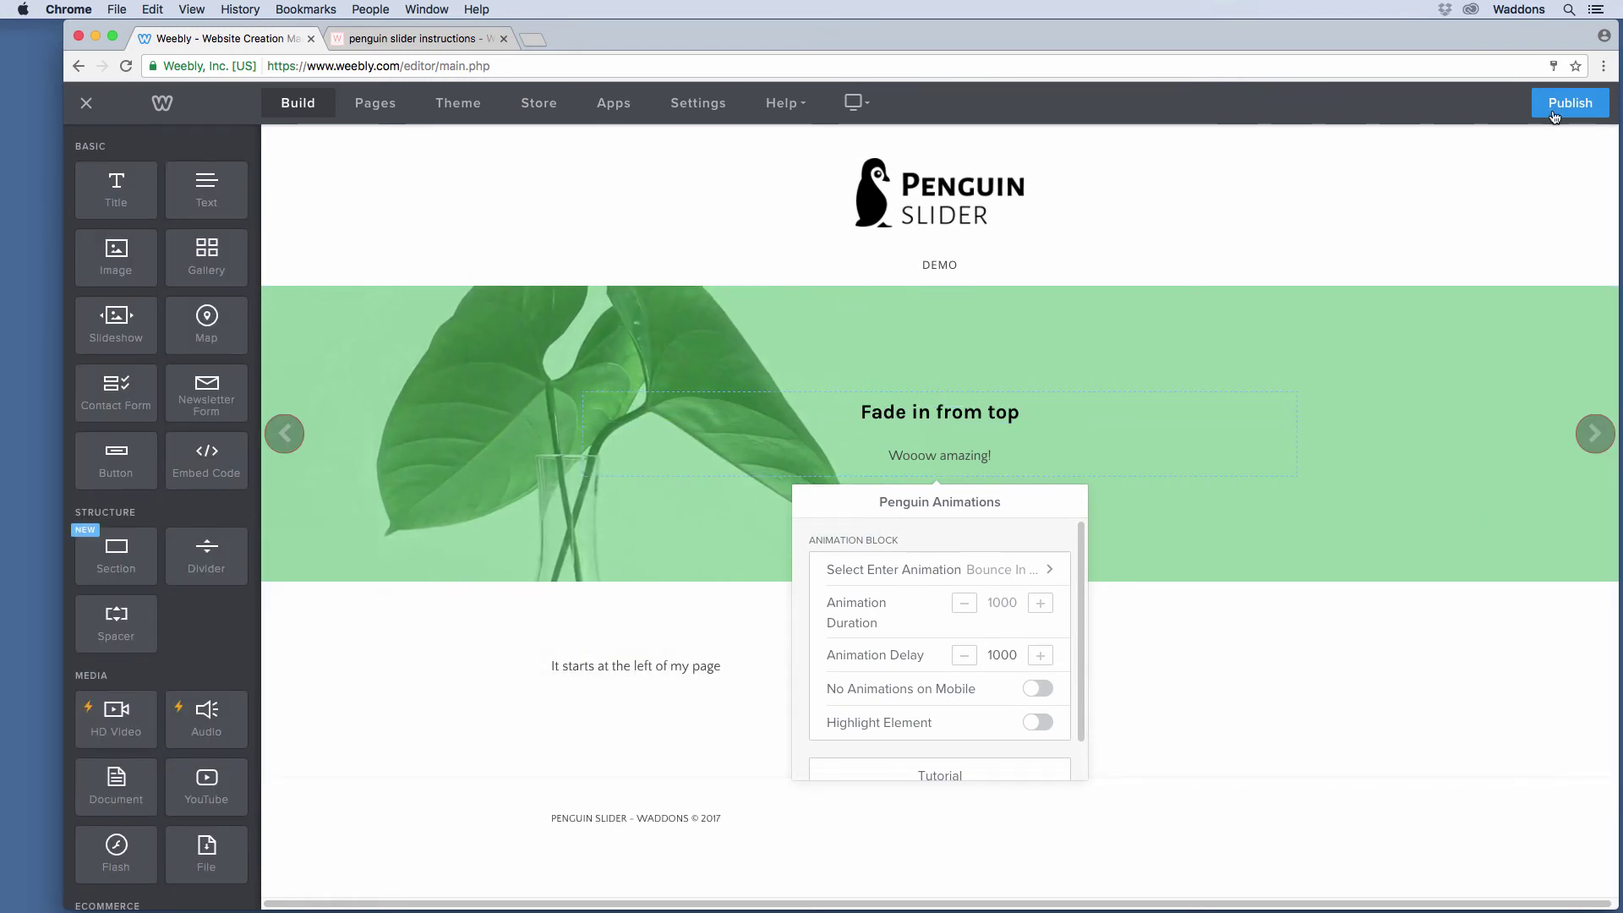
Step: Publish the website with the animated first slide and open its live page
{"action": "left_click", "coordinate": [1594, 433]}
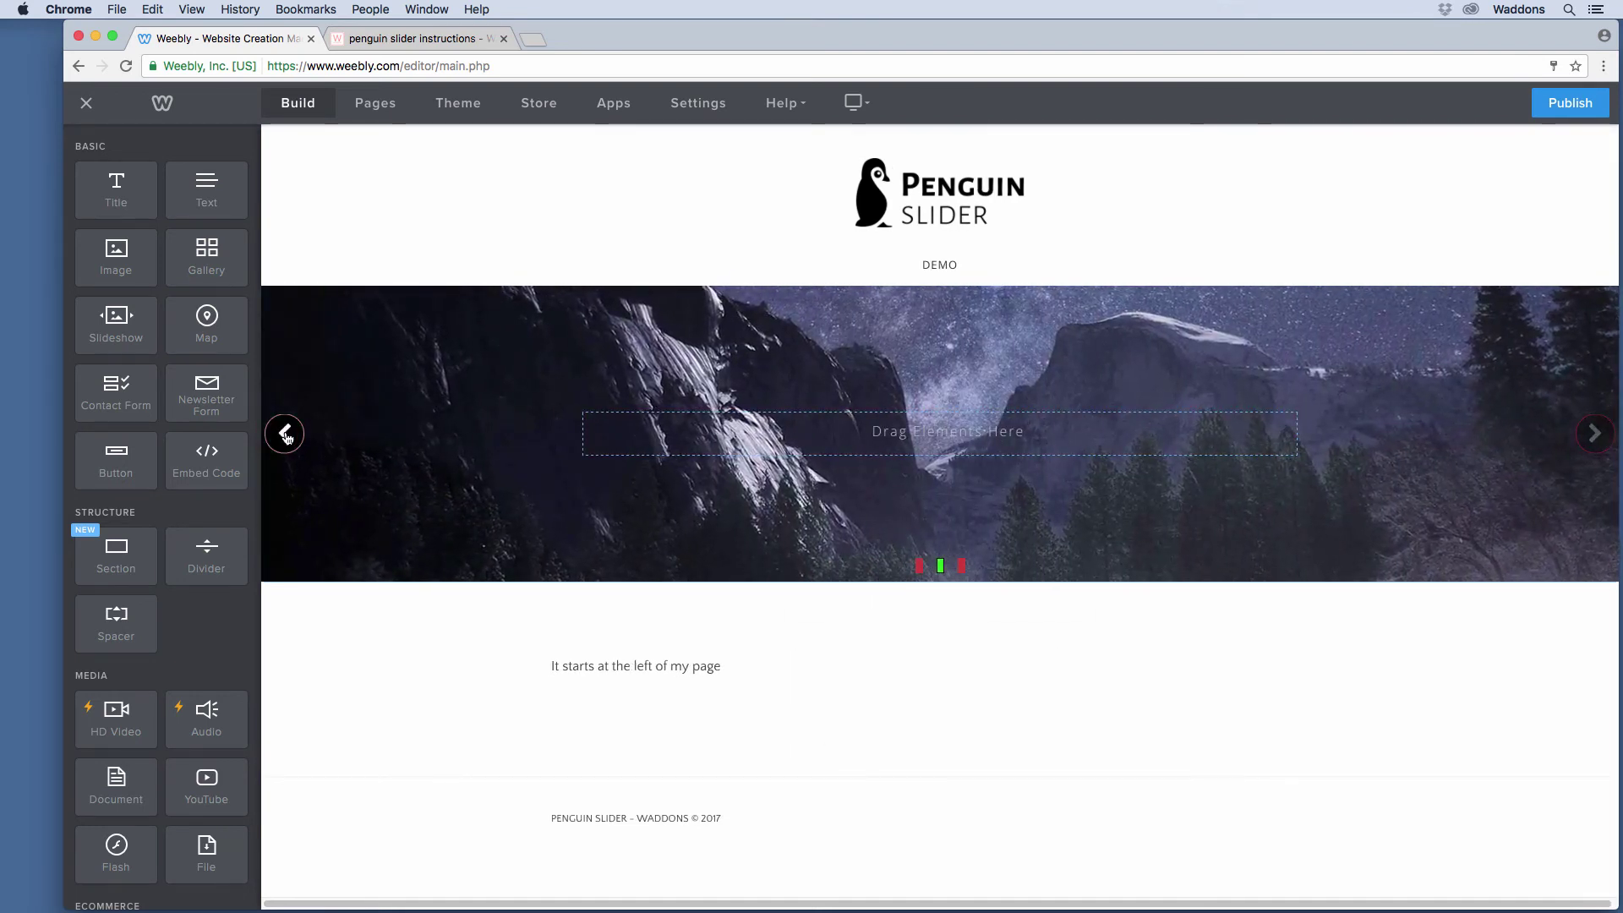
{"action": "left_click", "coordinate": [285, 433]}
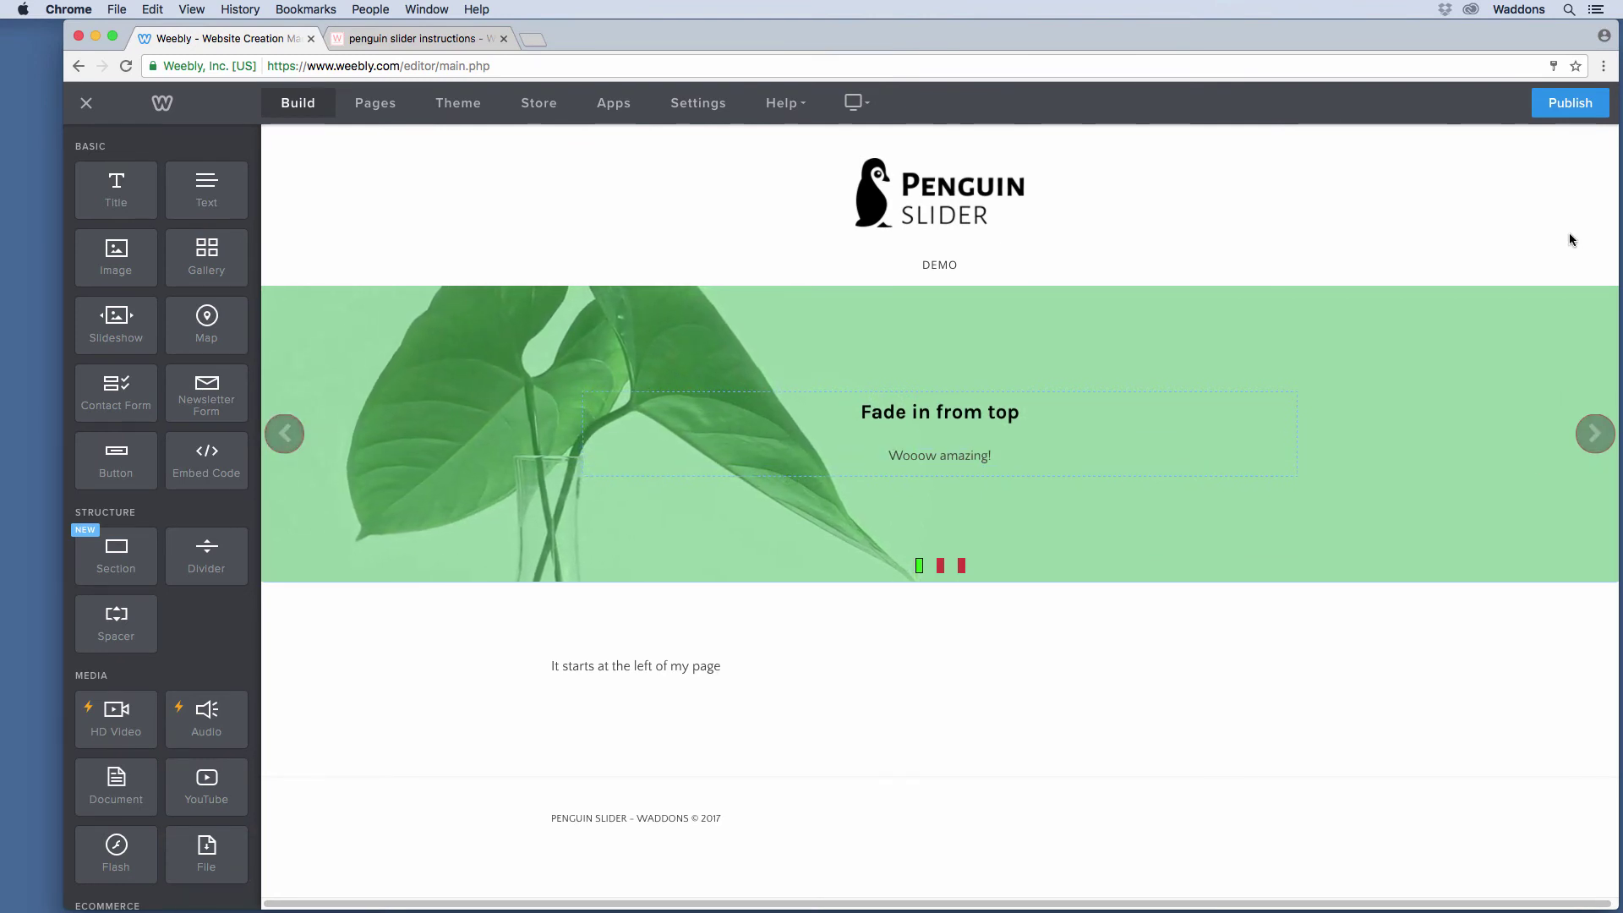
{"action": "left_click", "coordinate": [1569, 103]}
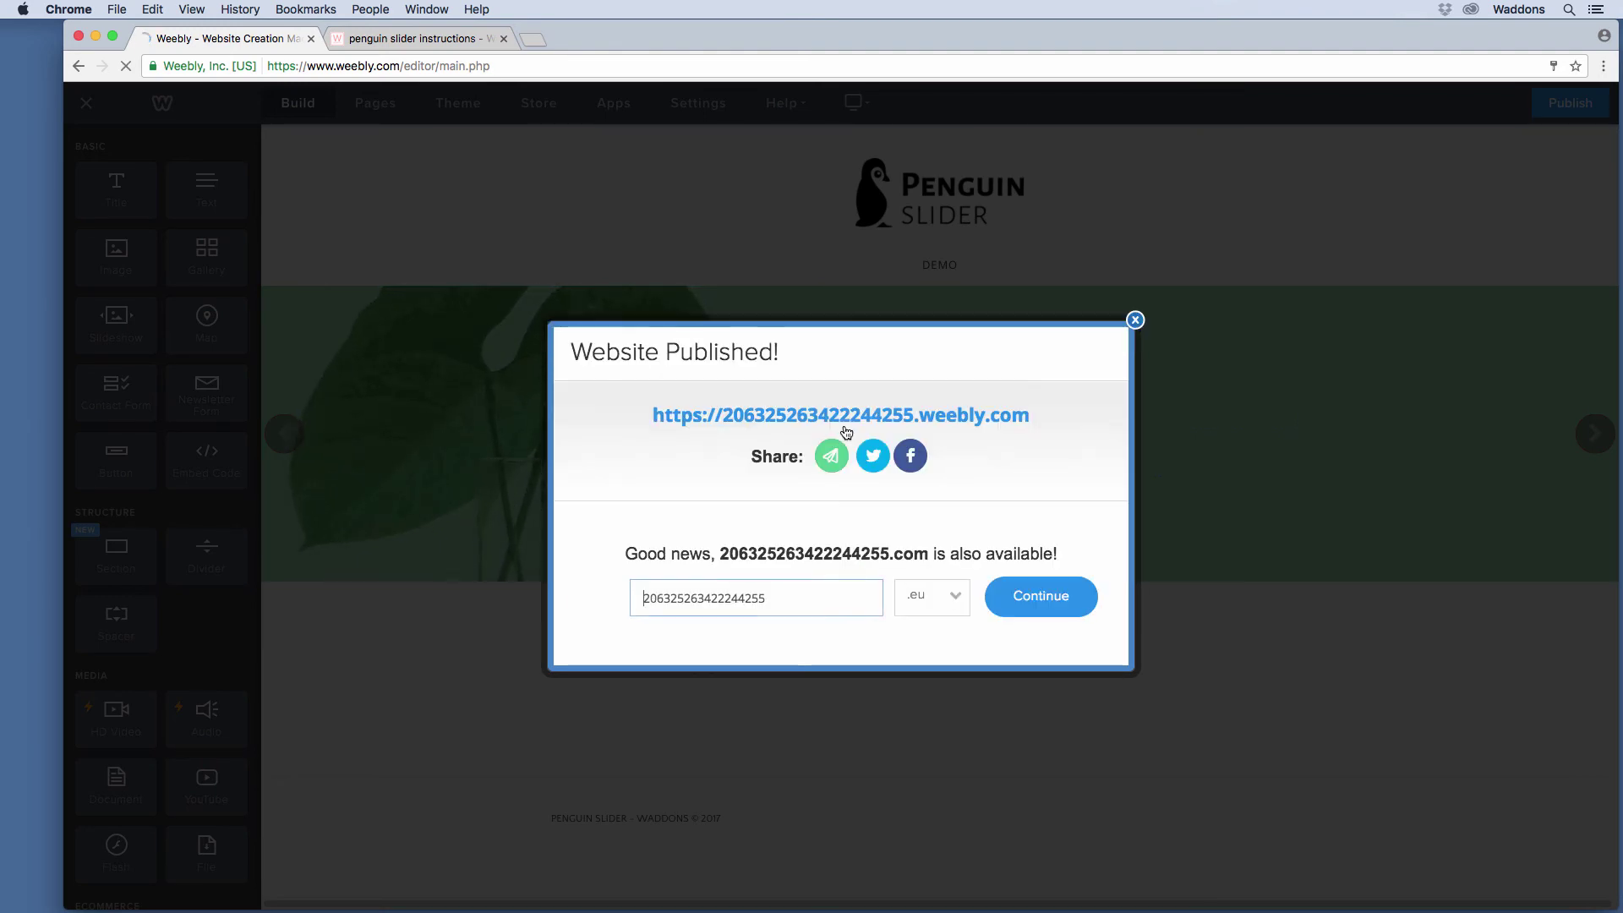
{"action": "left_click", "coordinate": [844, 425]}
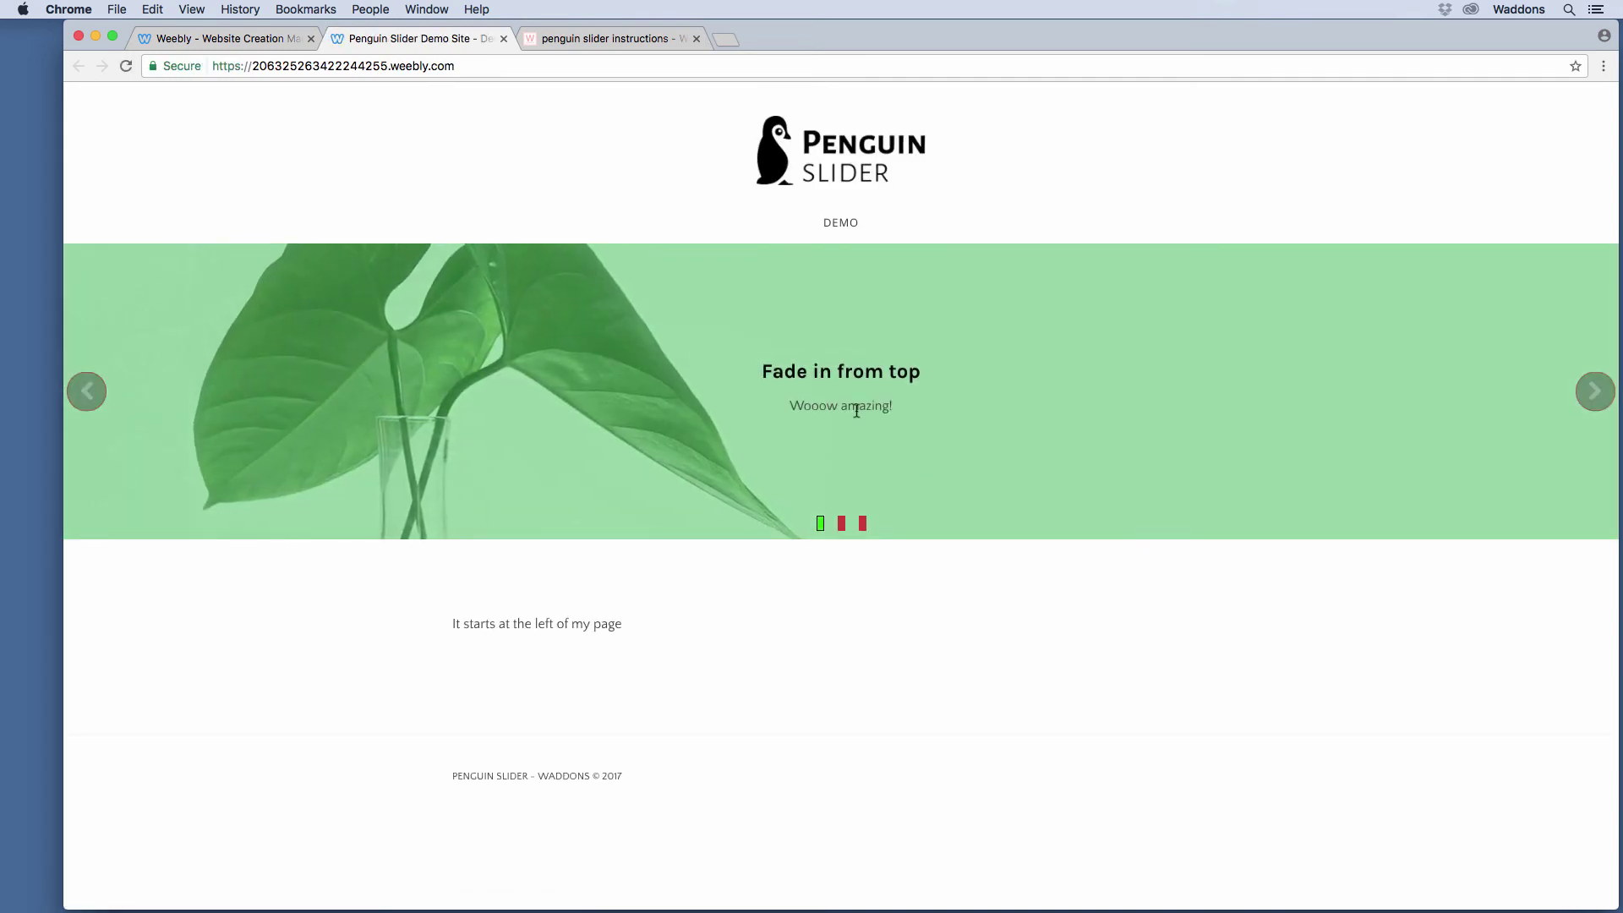
Step: Go forward and back through the three slides on the live page to check the title and text animations
{"action": "left_click", "coordinate": [1594, 391]}
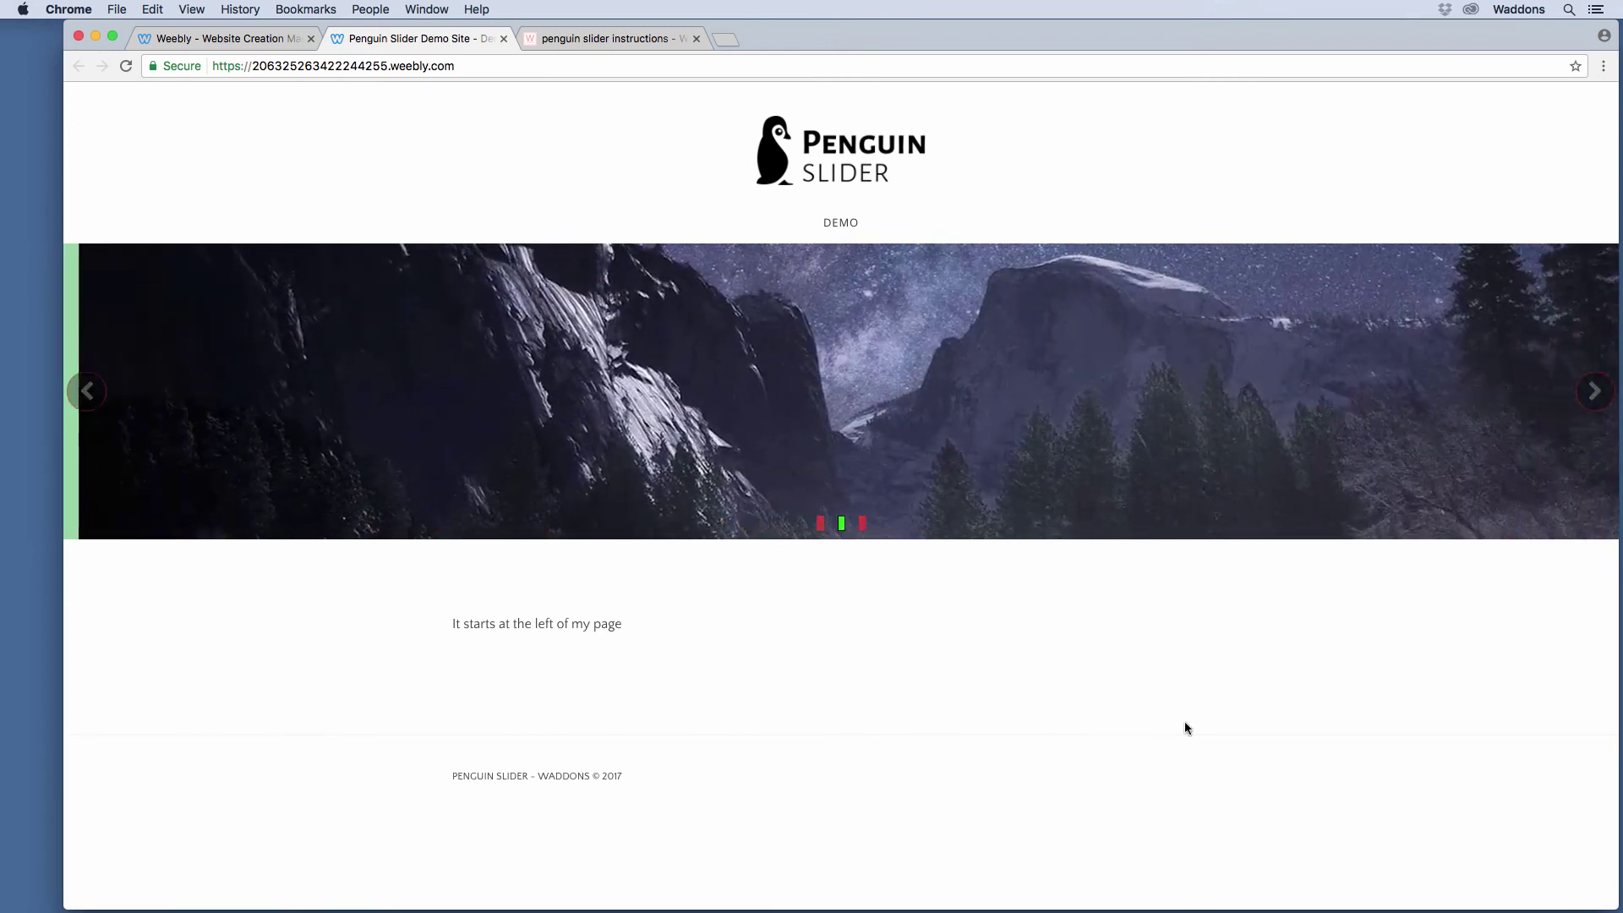
{"action": "left_click", "coordinate": [87, 390]}
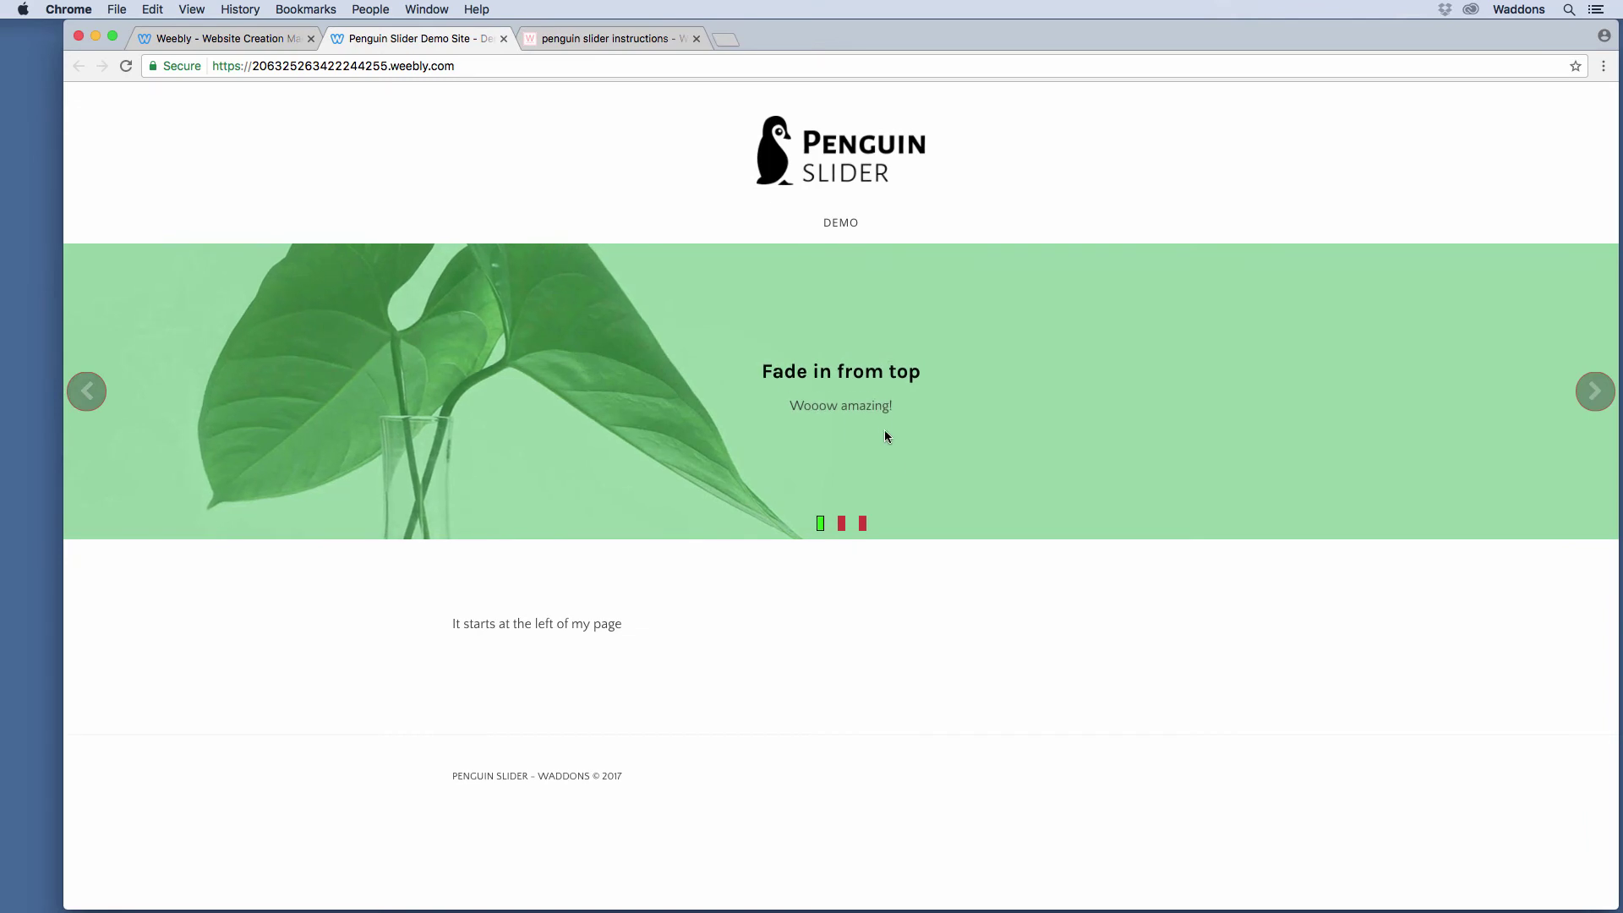
{"action": "left_click", "coordinate": [1584, 385]}
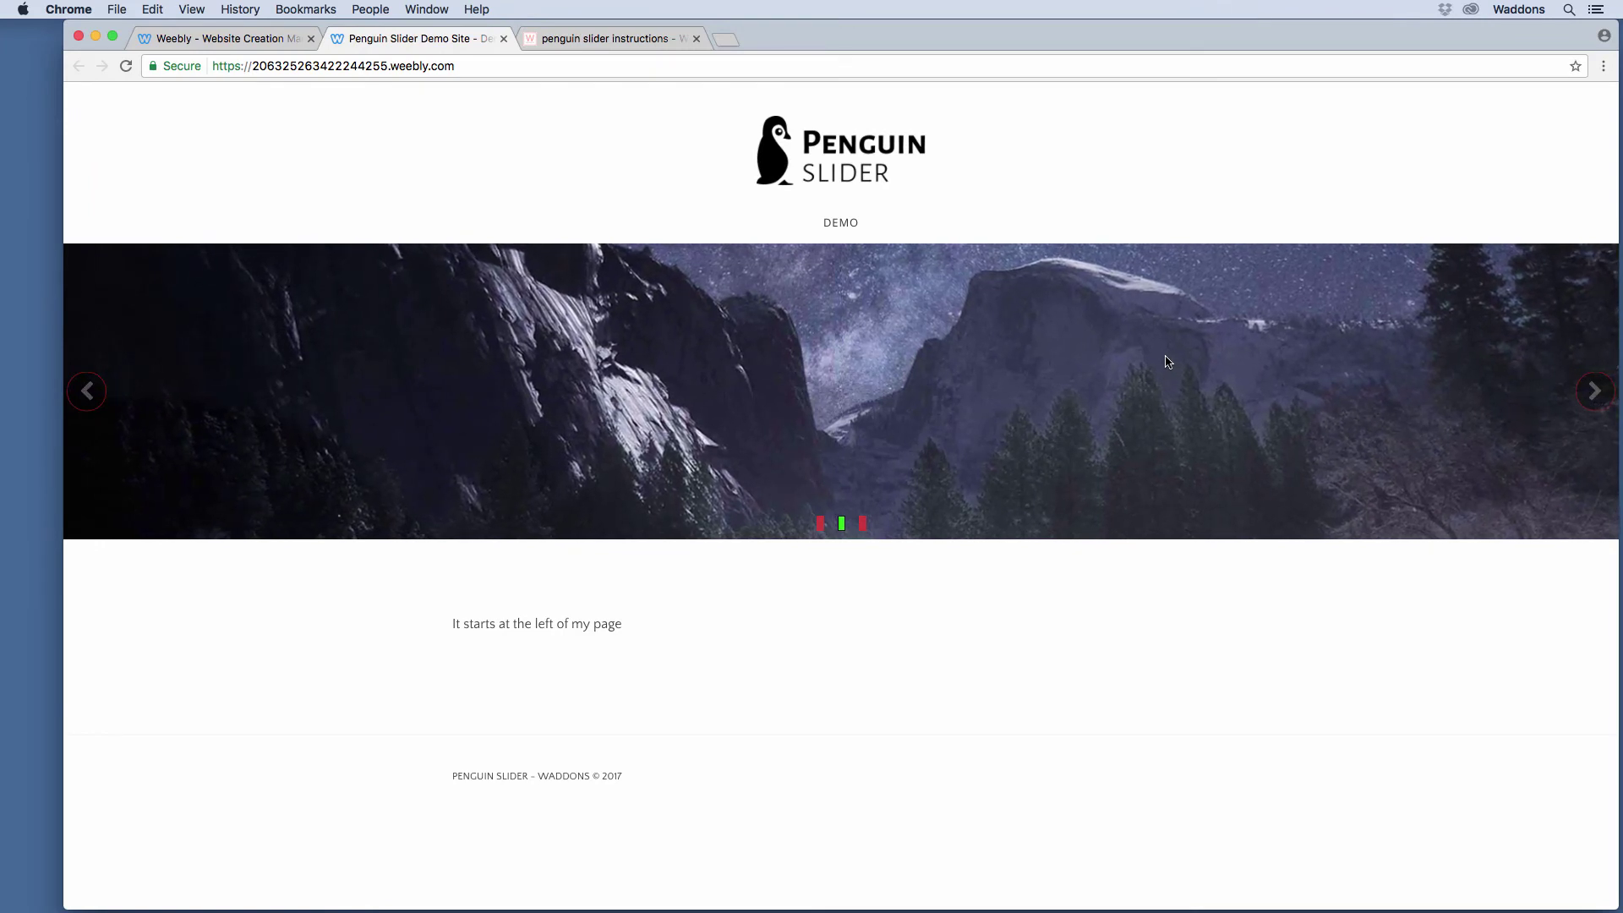
{"action": "left_click", "coordinate": [1593, 389]}
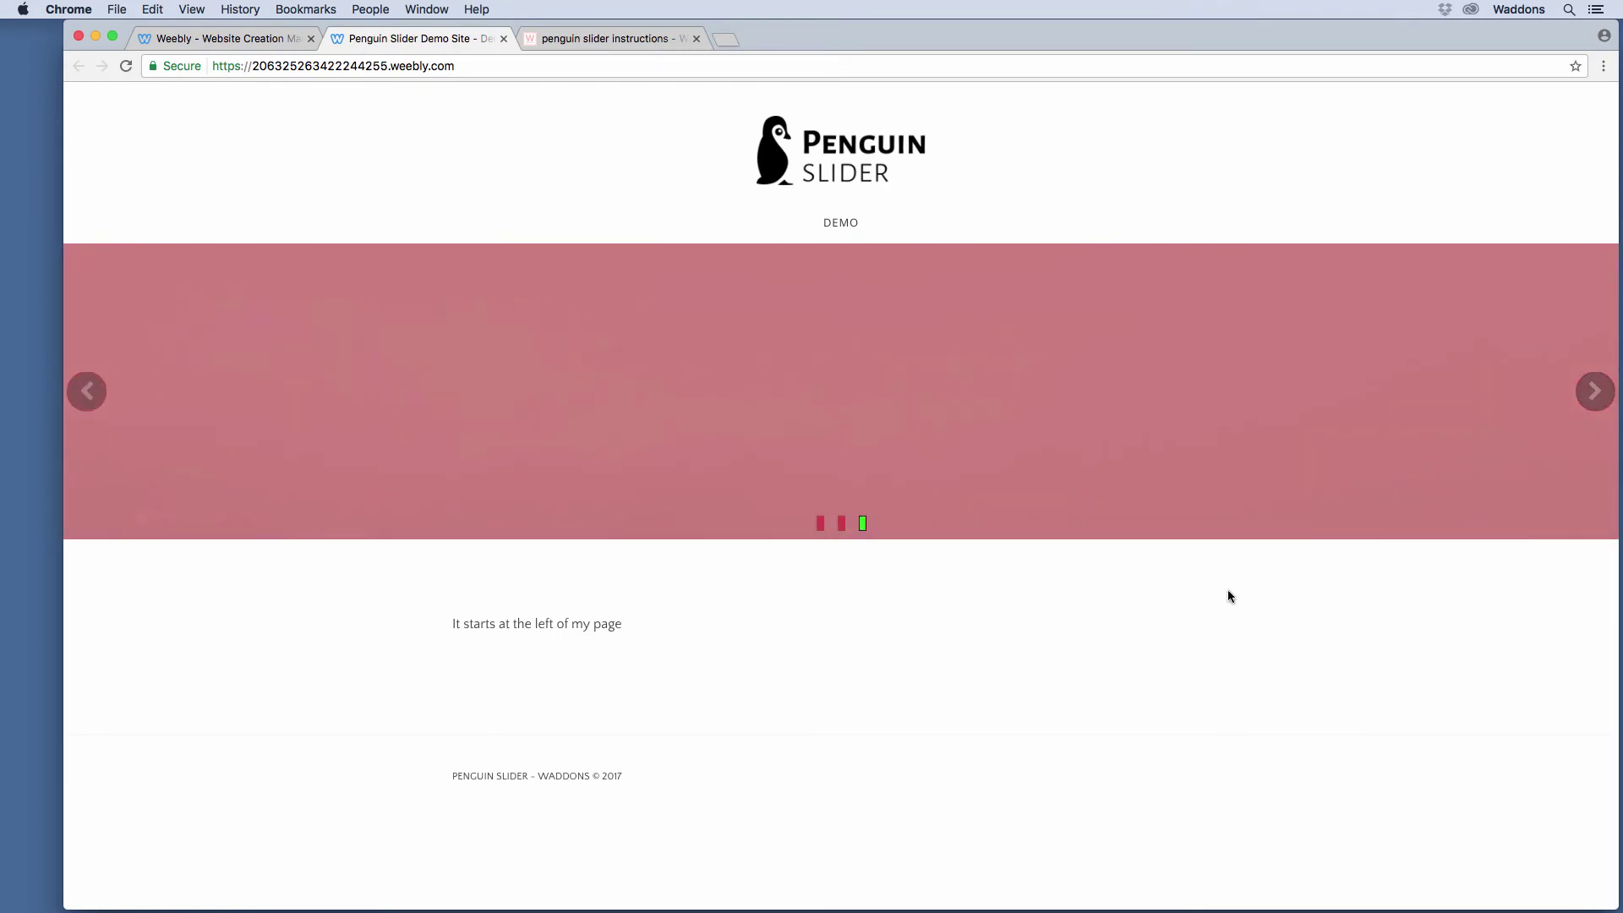
{"action": "left_click", "coordinate": [99, 401]}
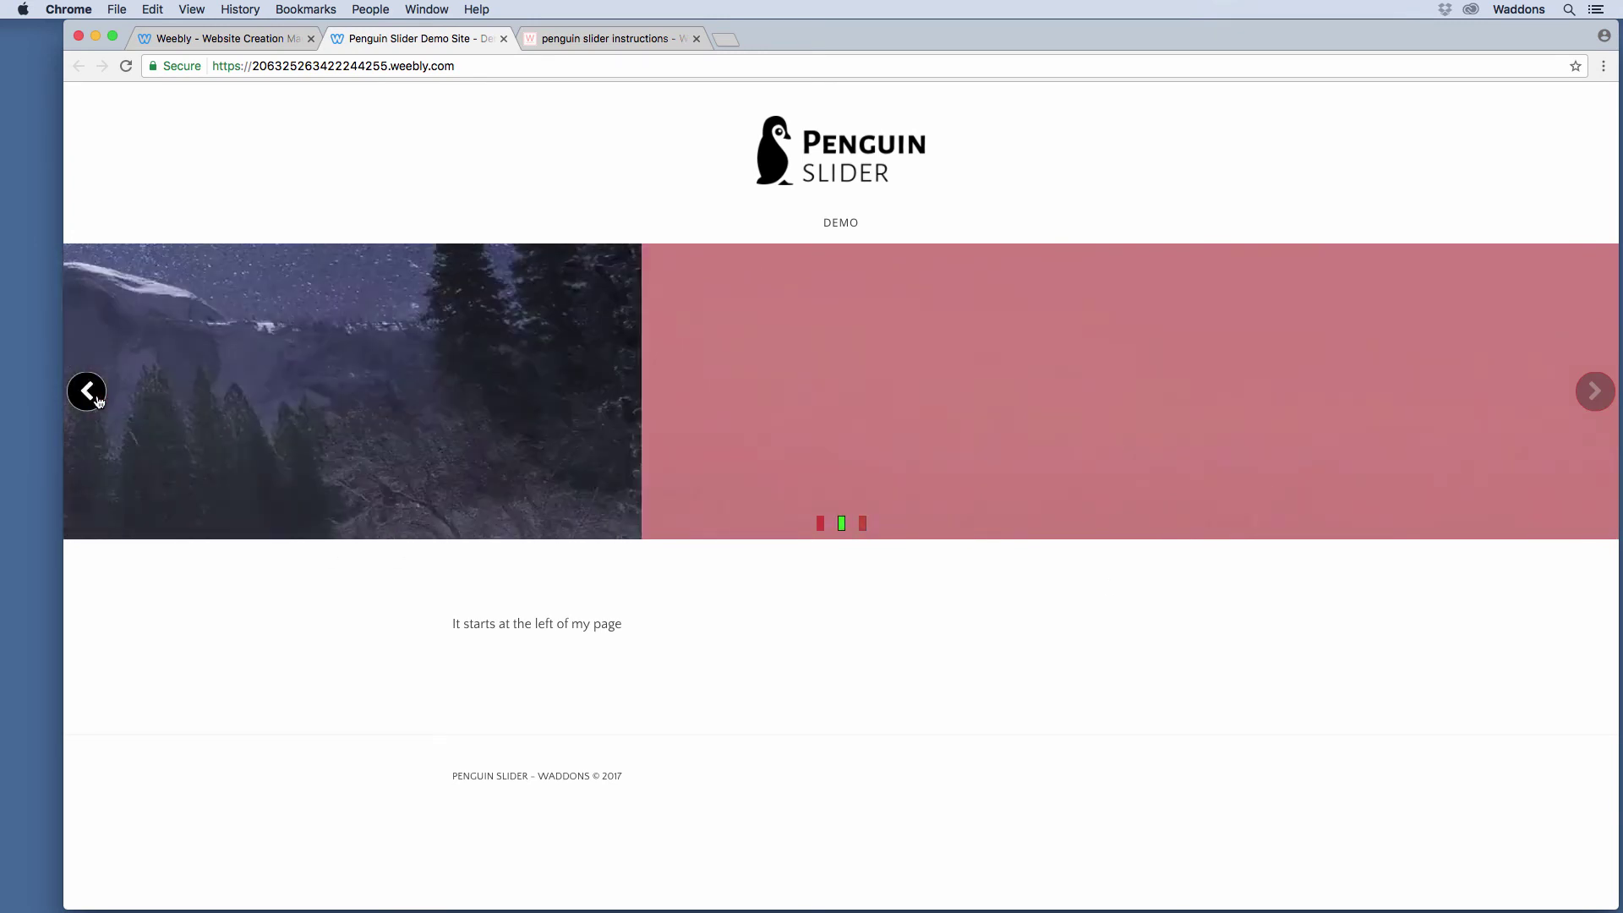
{"action": "left_click", "coordinate": [81, 392]}
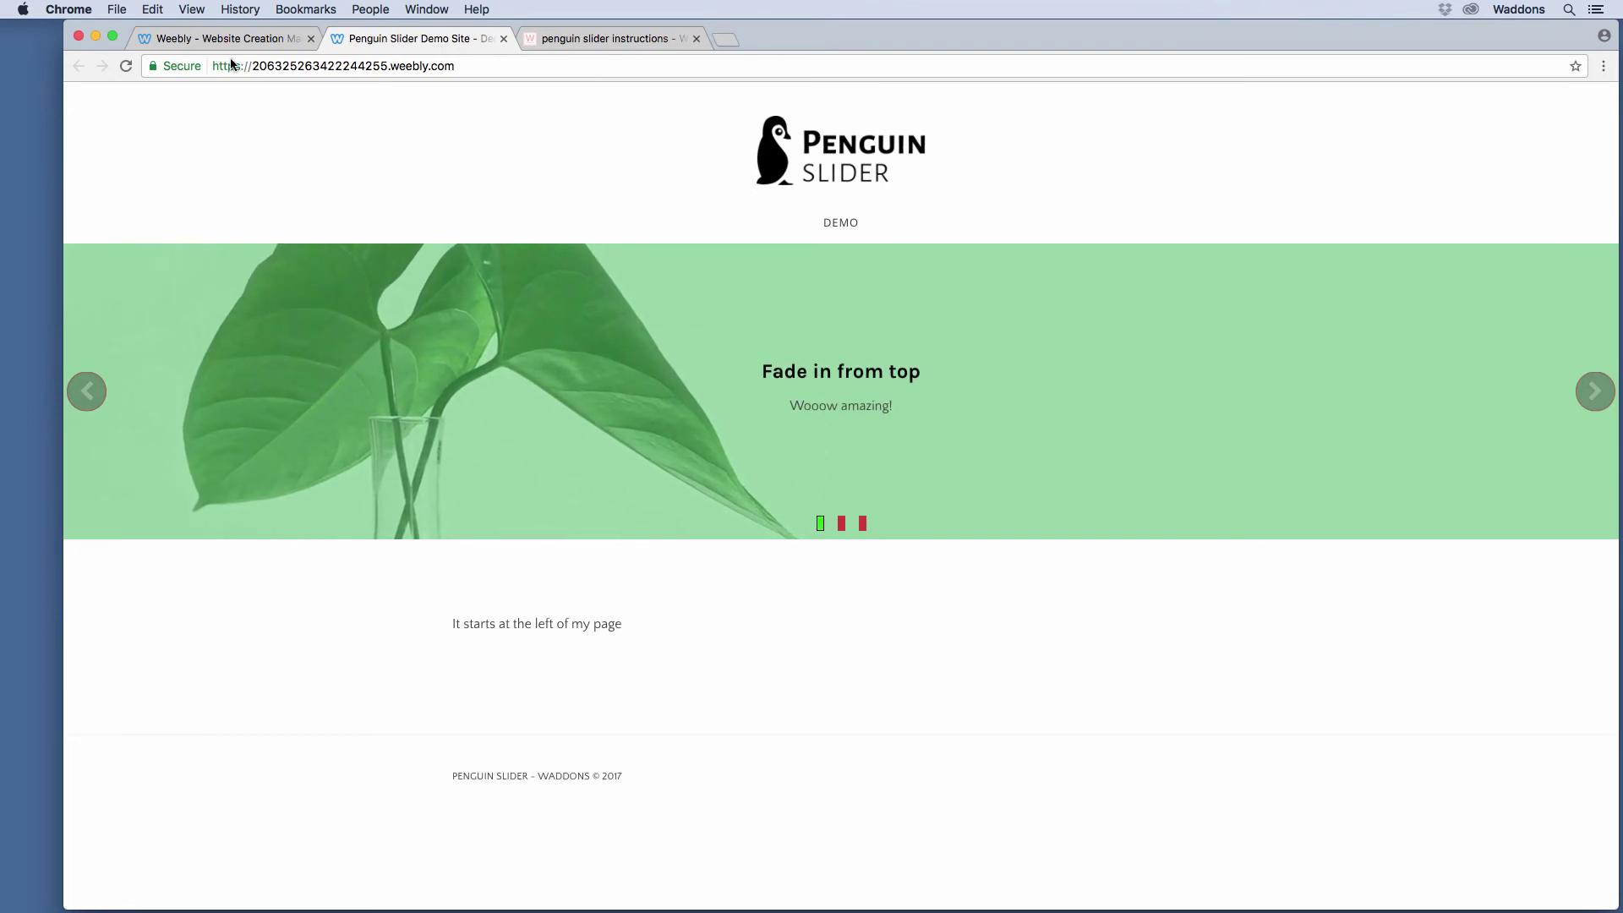
Step: Return to the Weebly editor, dismiss the publishing confirmation and enable Image Slider for the Penguin Slider
{"action": "left_click", "coordinate": [245, 38]}
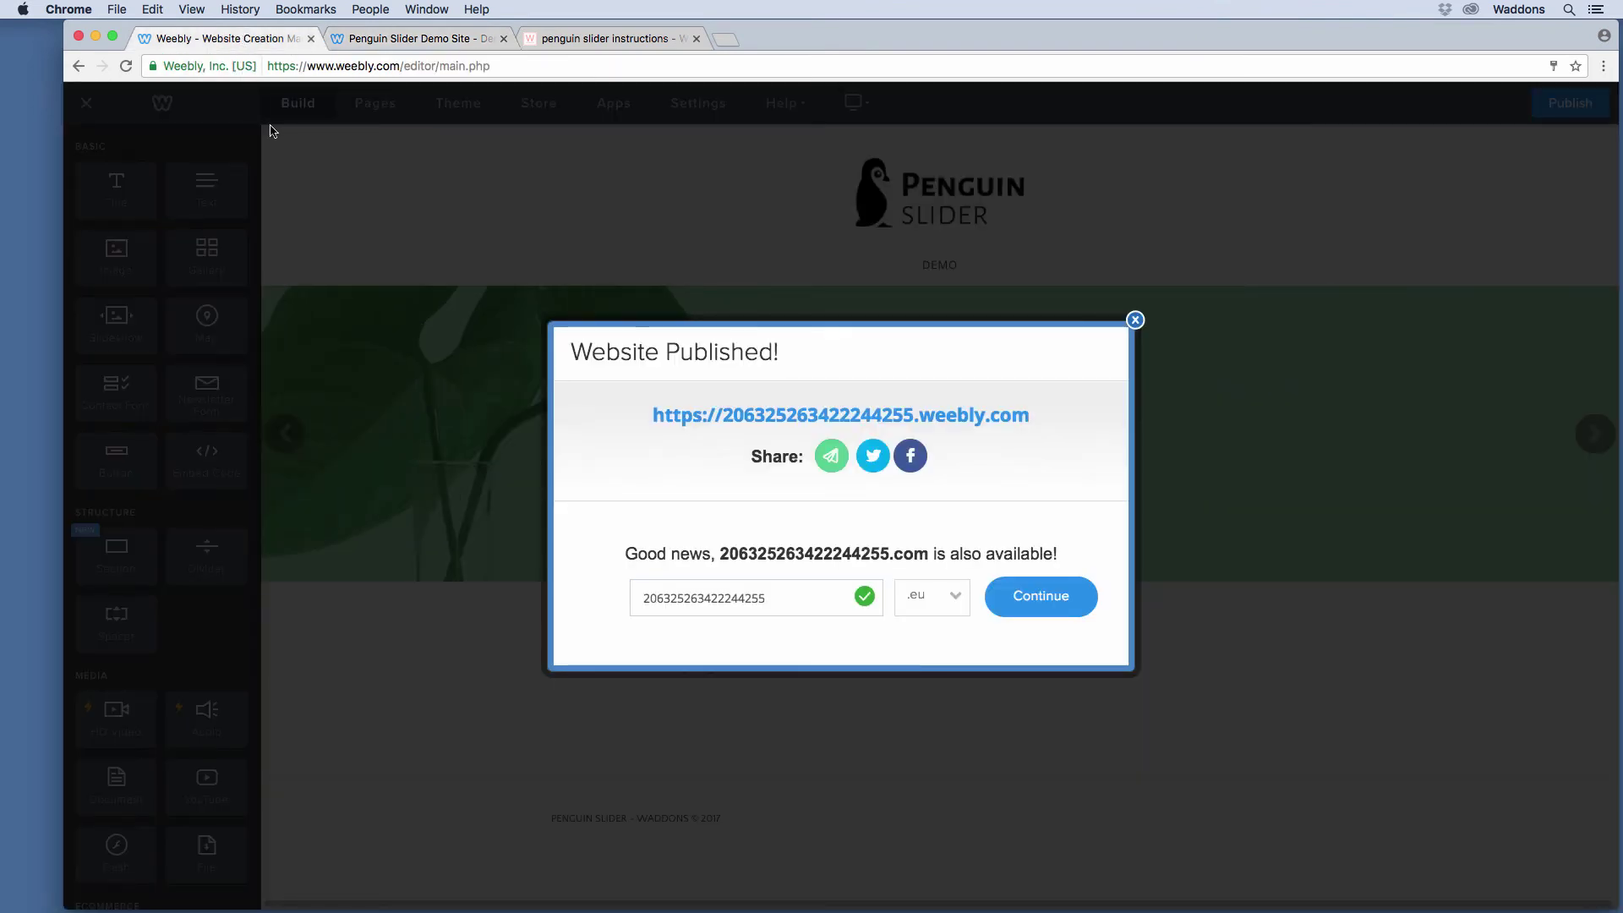
{"action": "left_click", "coordinate": [1133, 319]}
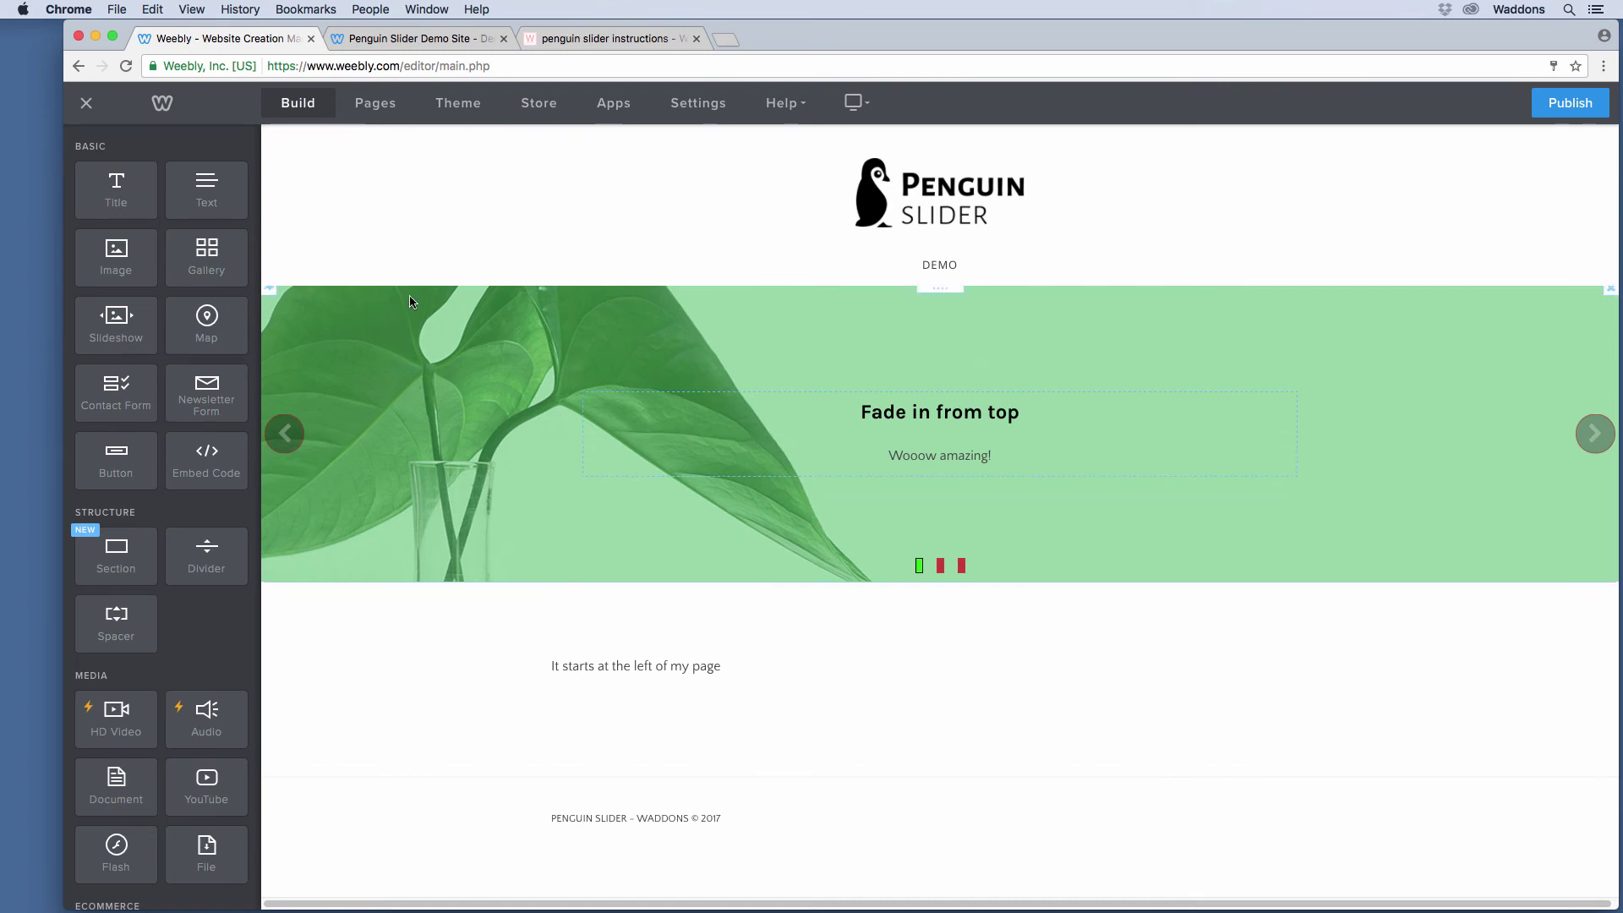
{"action": "left_click", "coordinate": [580, 457]}
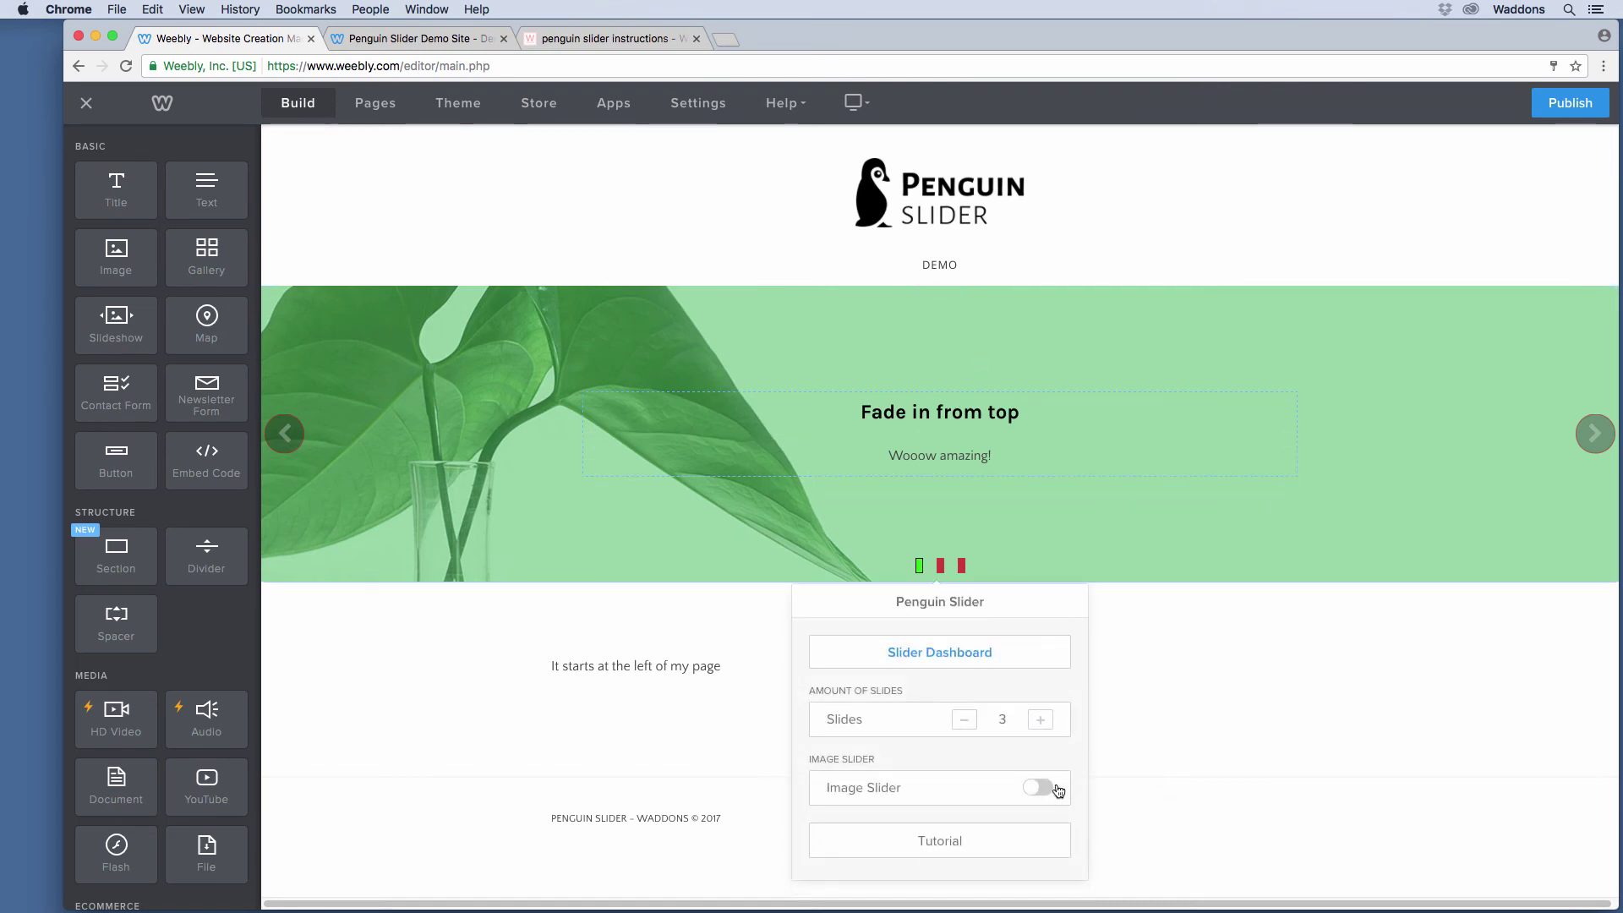
{"action": "mouse_move", "coordinate": [954, 796]}
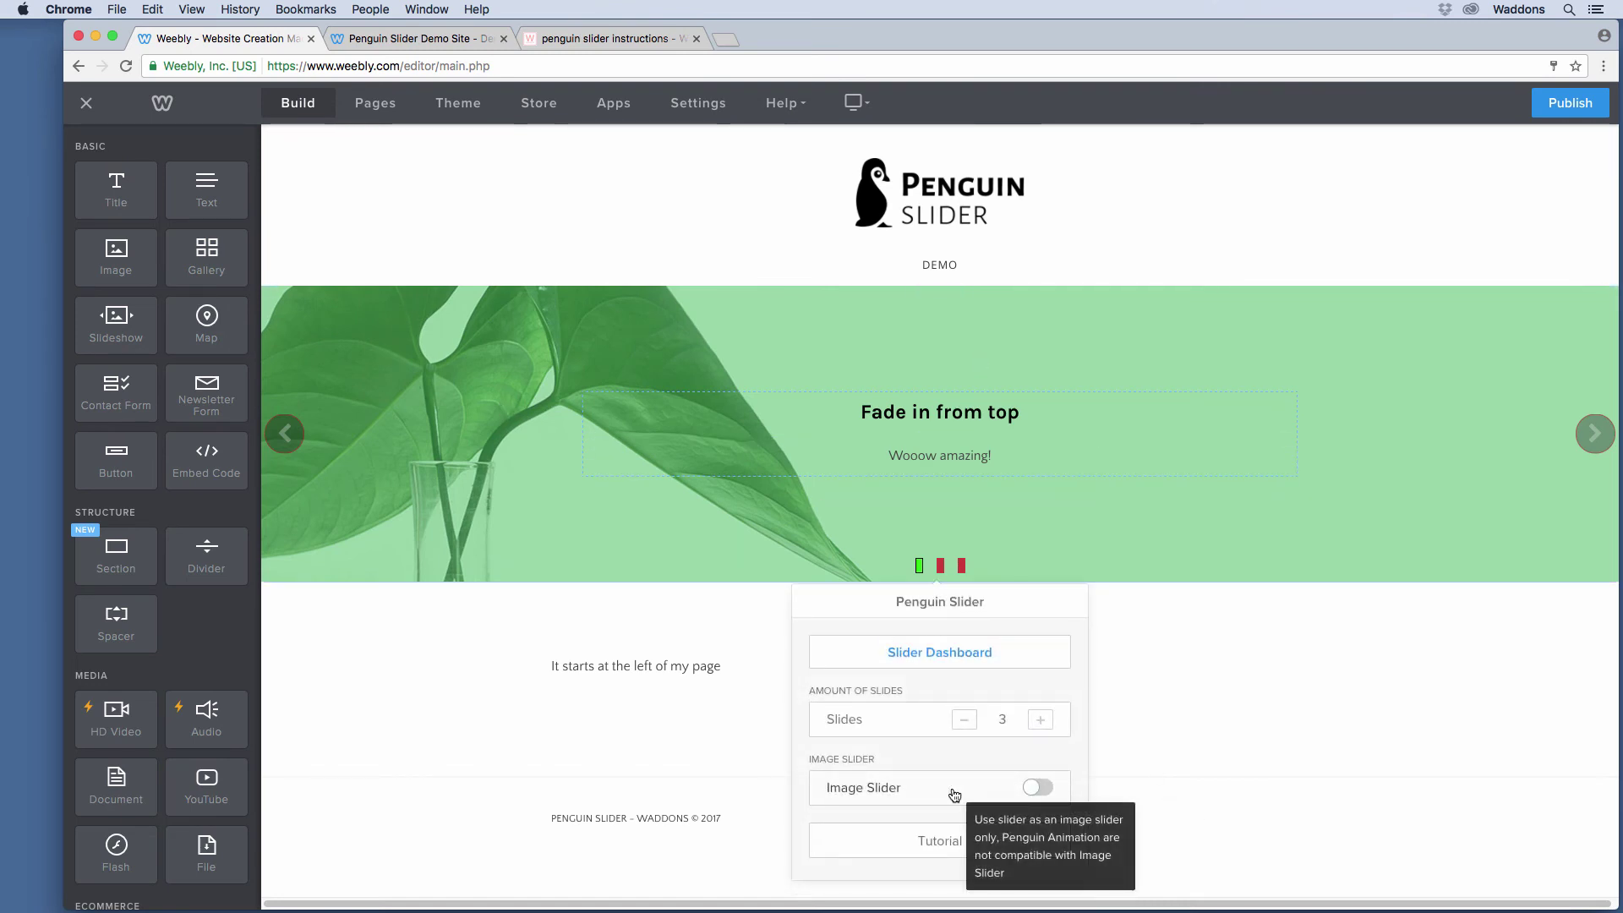
{"action": "left_click", "coordinate": [954, 796]}
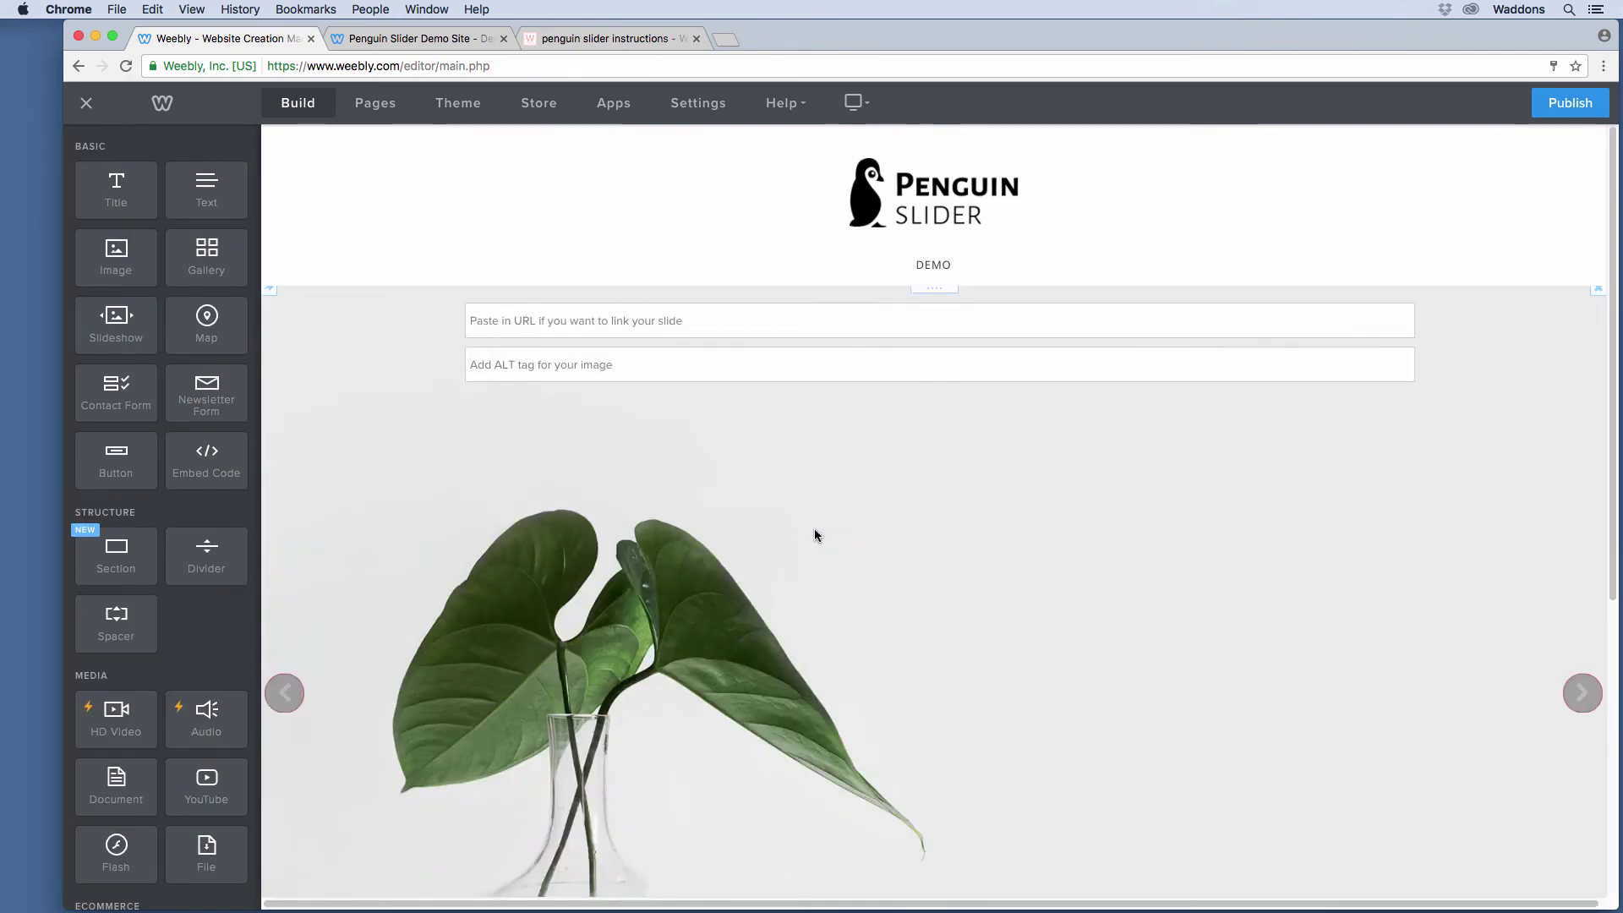
Step: Turn off Full Width Slider in the slider dashboard's dimension settings and return to the page editor
{"action": "scroll", "coordinate": [772, 501], "scroll_direction": "down", "scroll_amount": 3}
{"action": "scroll", "coordinate": [771, 501], "scroll_direction": "down", "scroll_amount": 2}
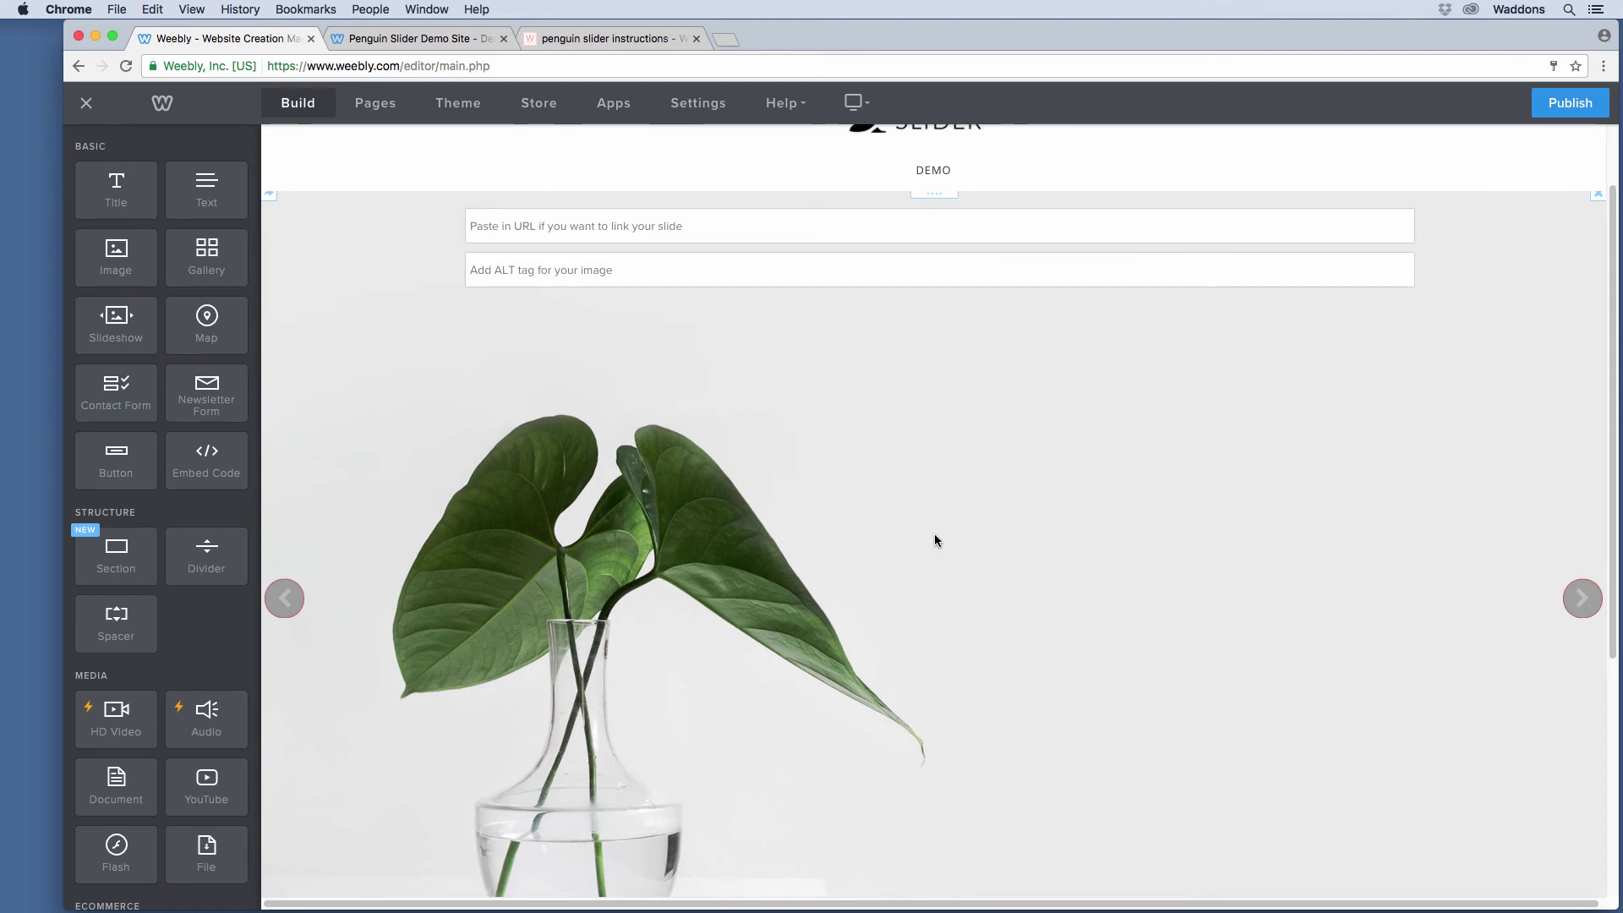
{"action": "scroll", "coordinate": [890, 477], "scroll_direction": "up", "scroll_amount": 1}
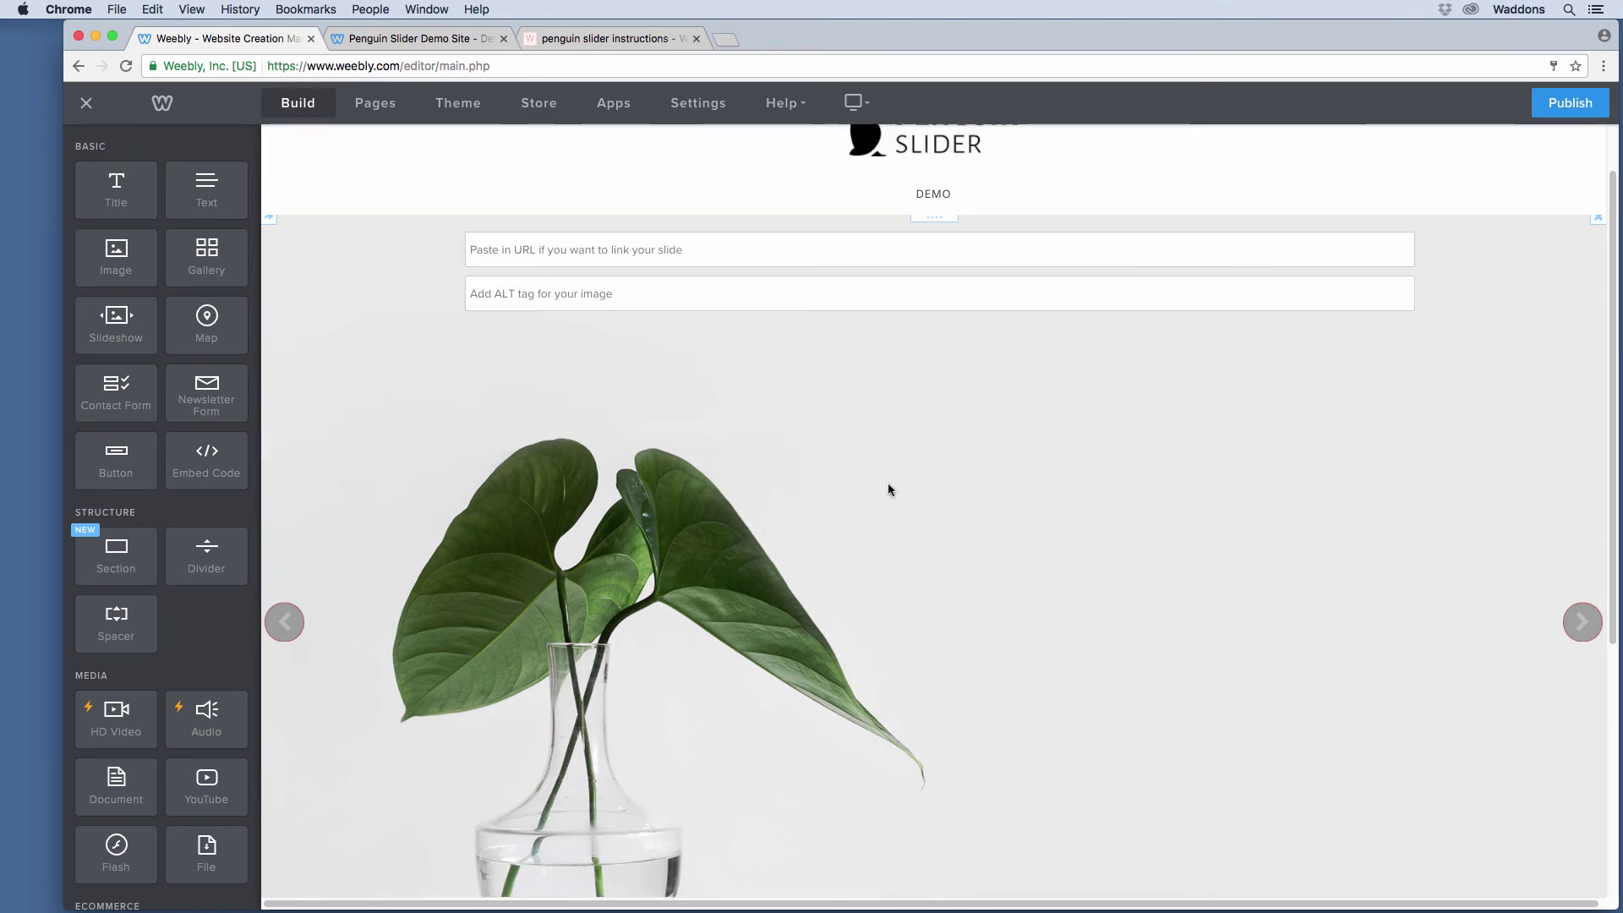
{"action": "left_click", "coordinate": [930, 448]}
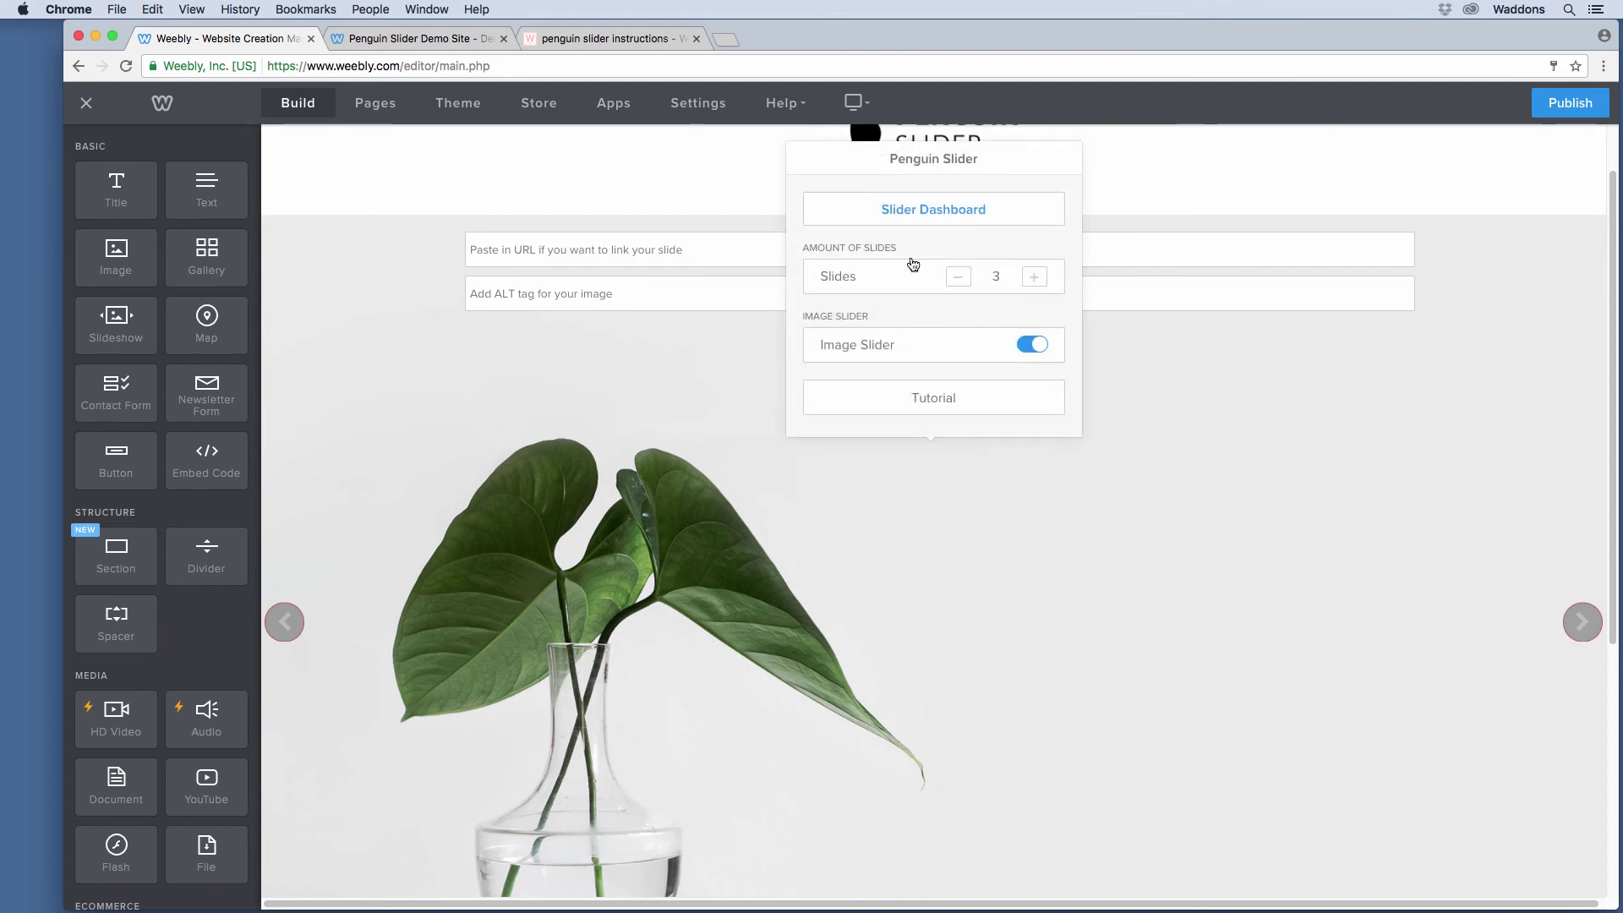
{"action": "left_click", "coordinate": [911, 212]}
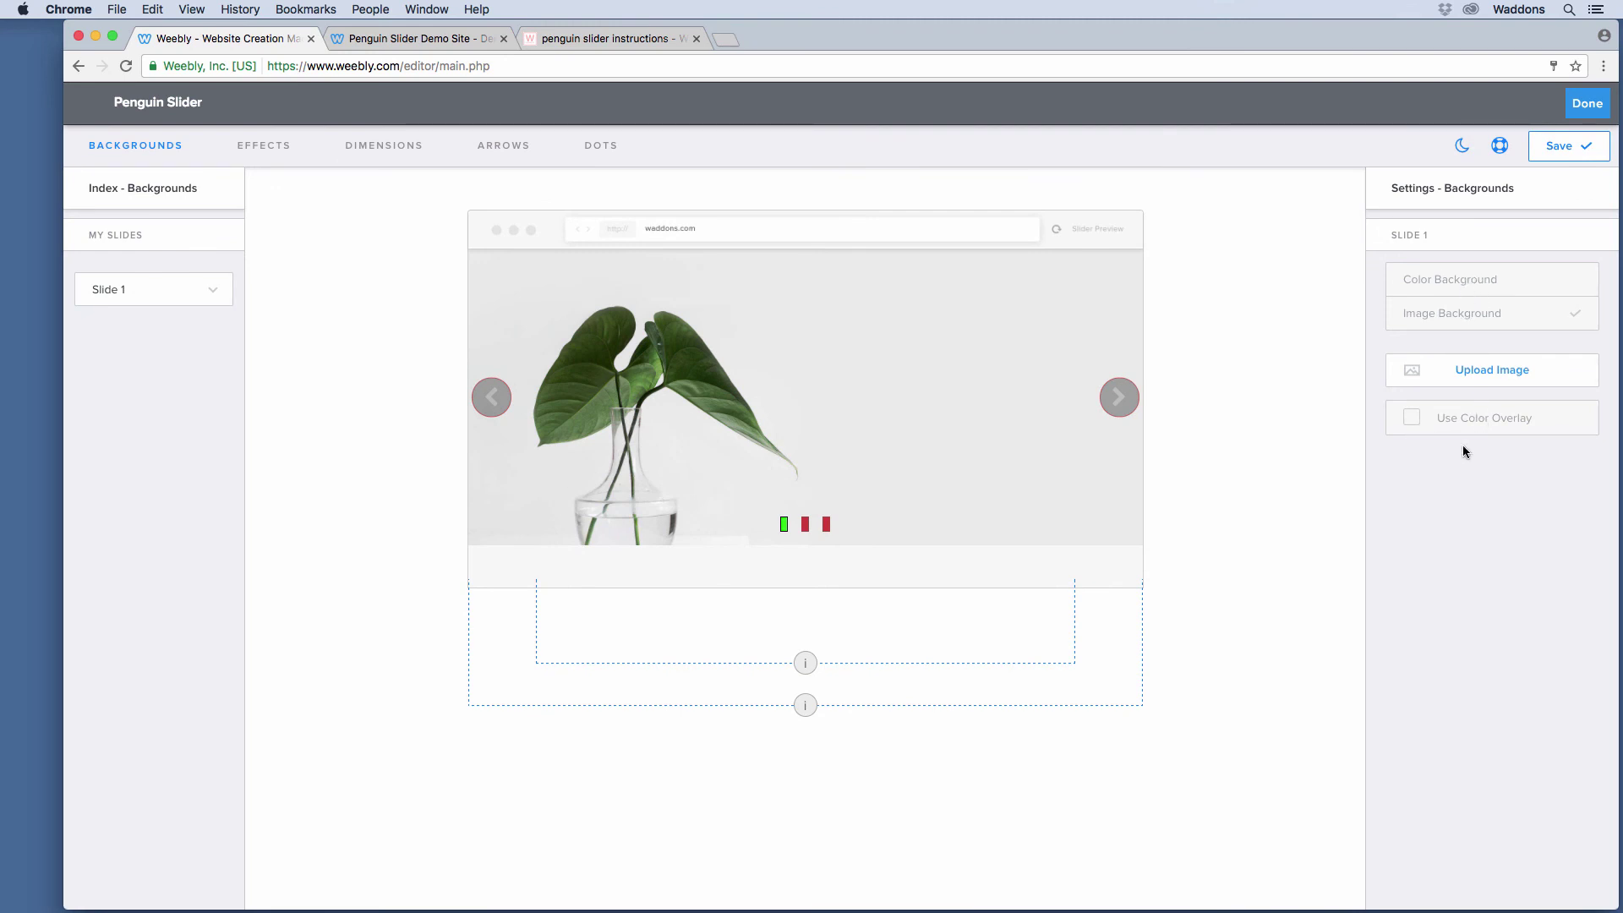
{"action": "left_click", "coordinate": [263, 147]}
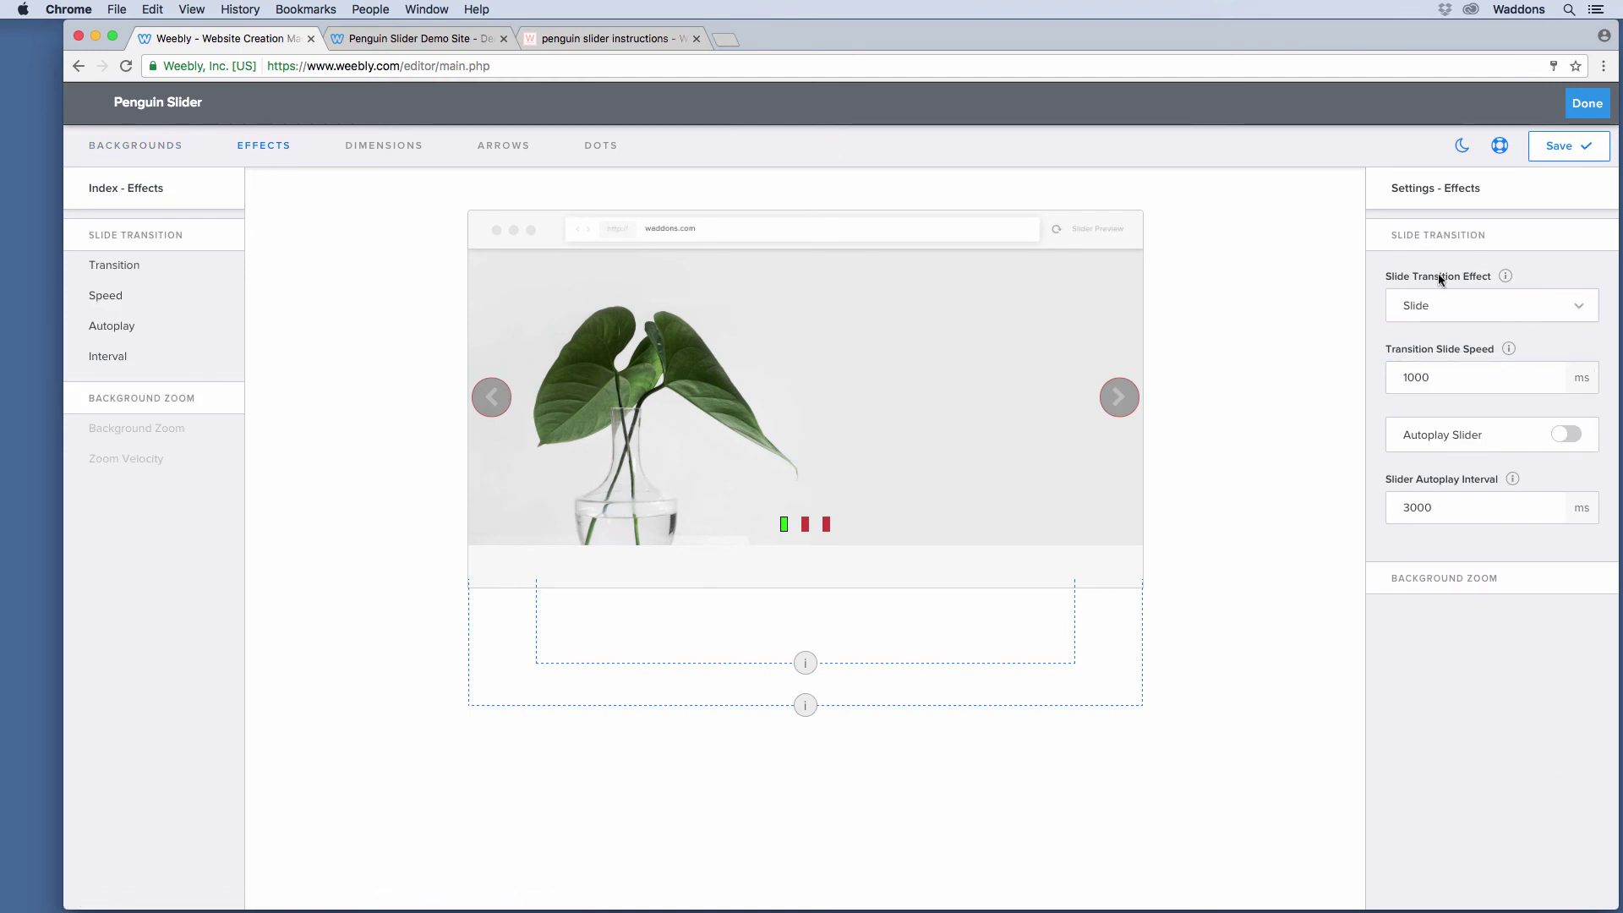
{"action": "left_click", "coordinate": [382, 146]}
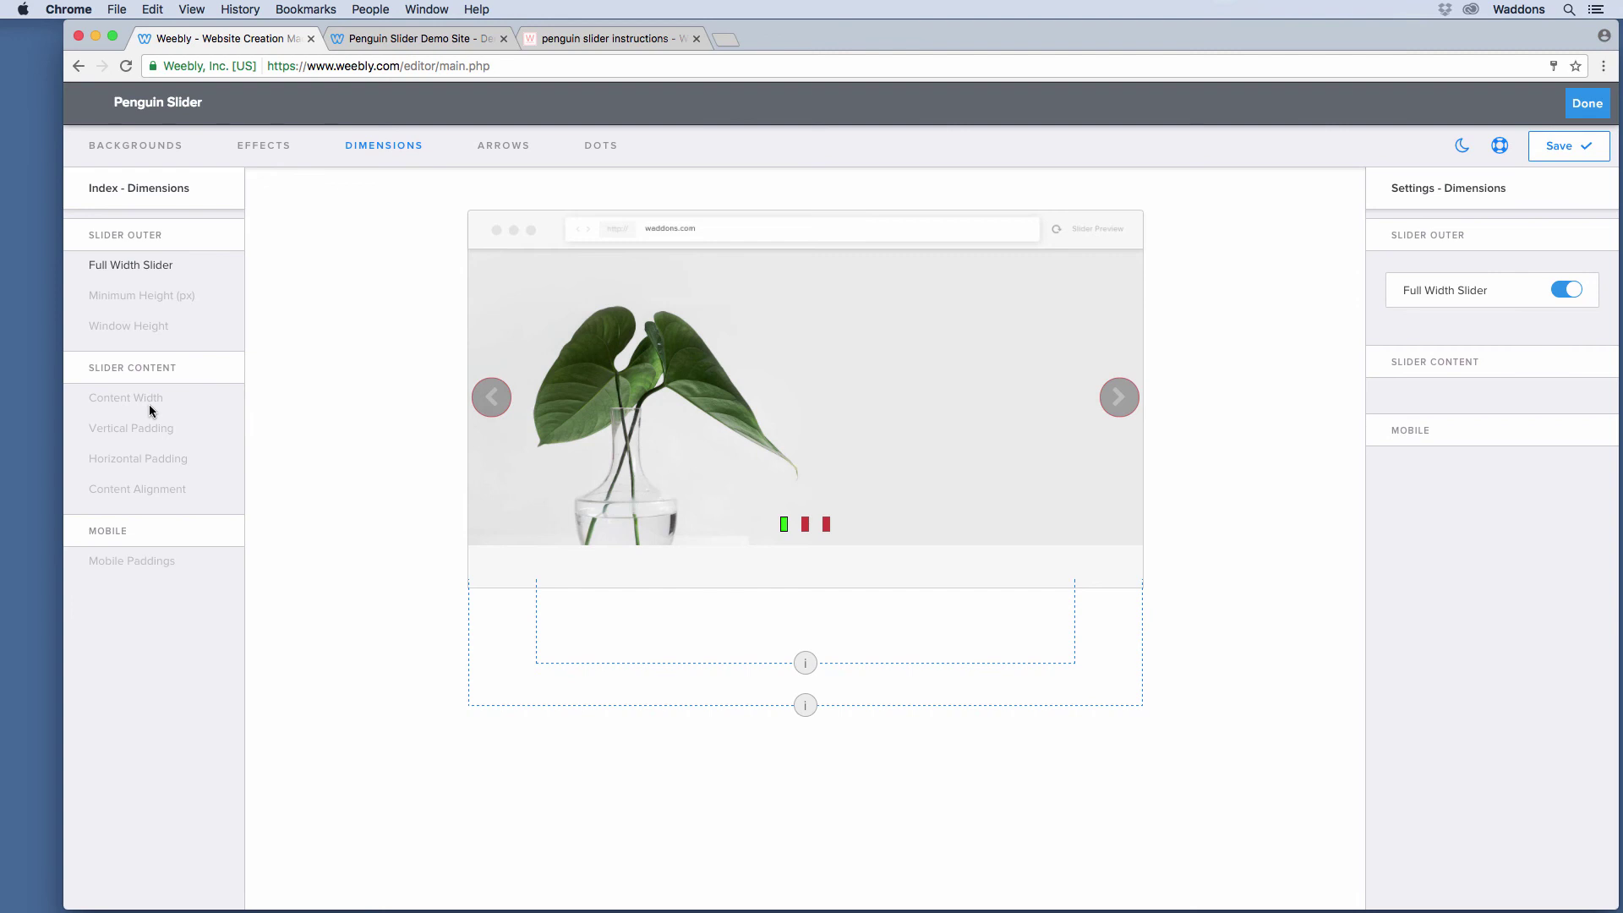
{"action": "left_click", "coordinate": [1471, 290]}
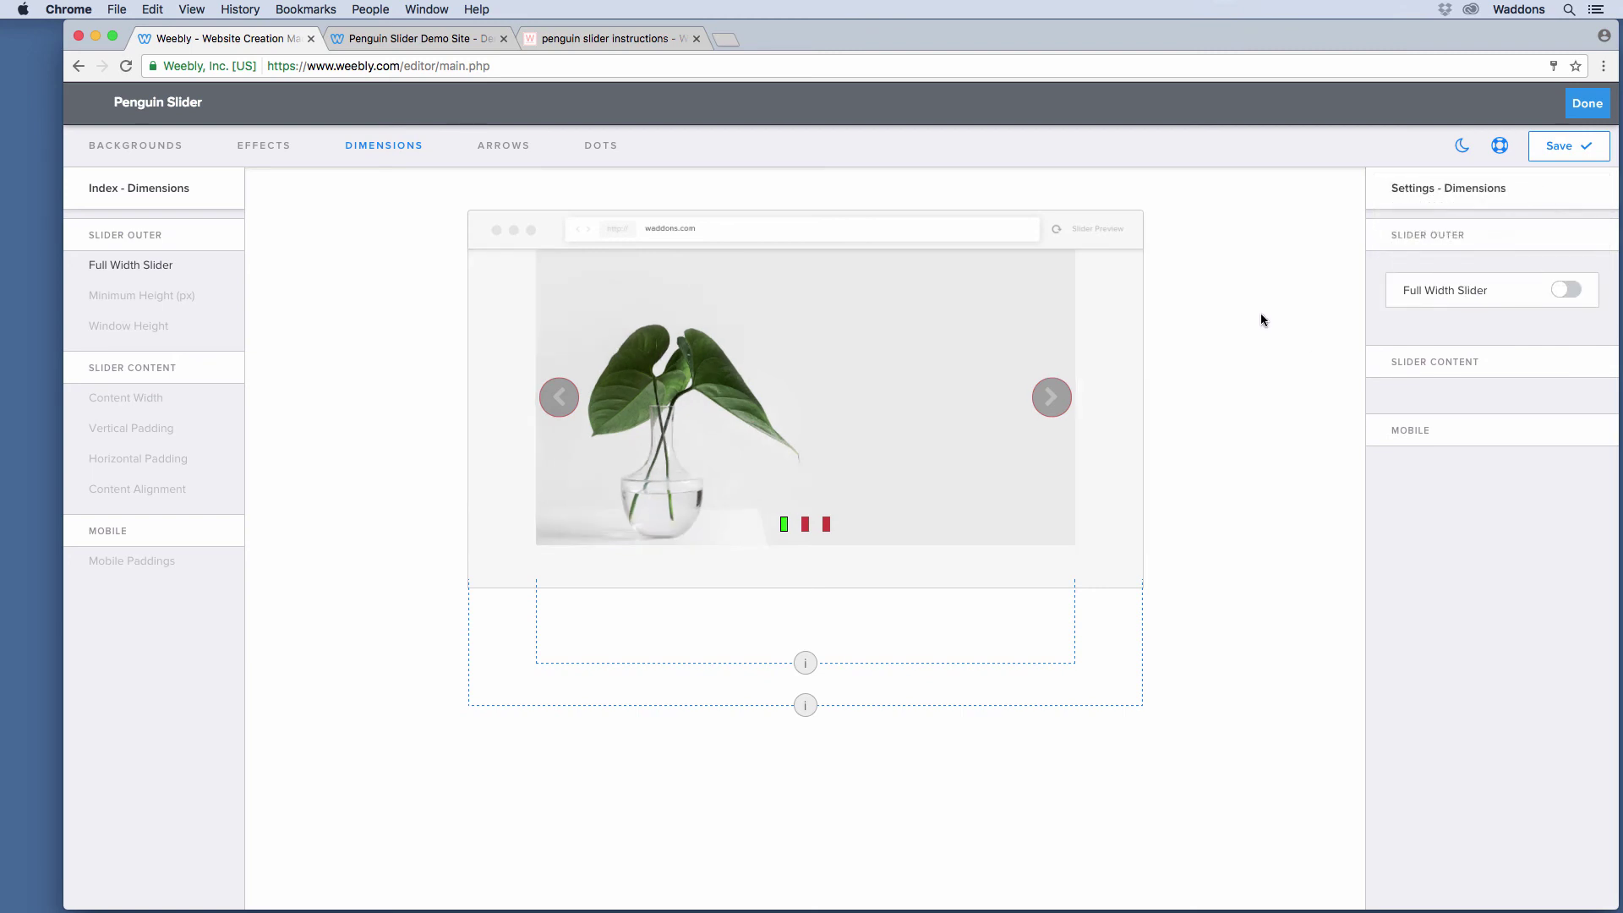
{"action": "left_click", "coordinate": [507, 147]}
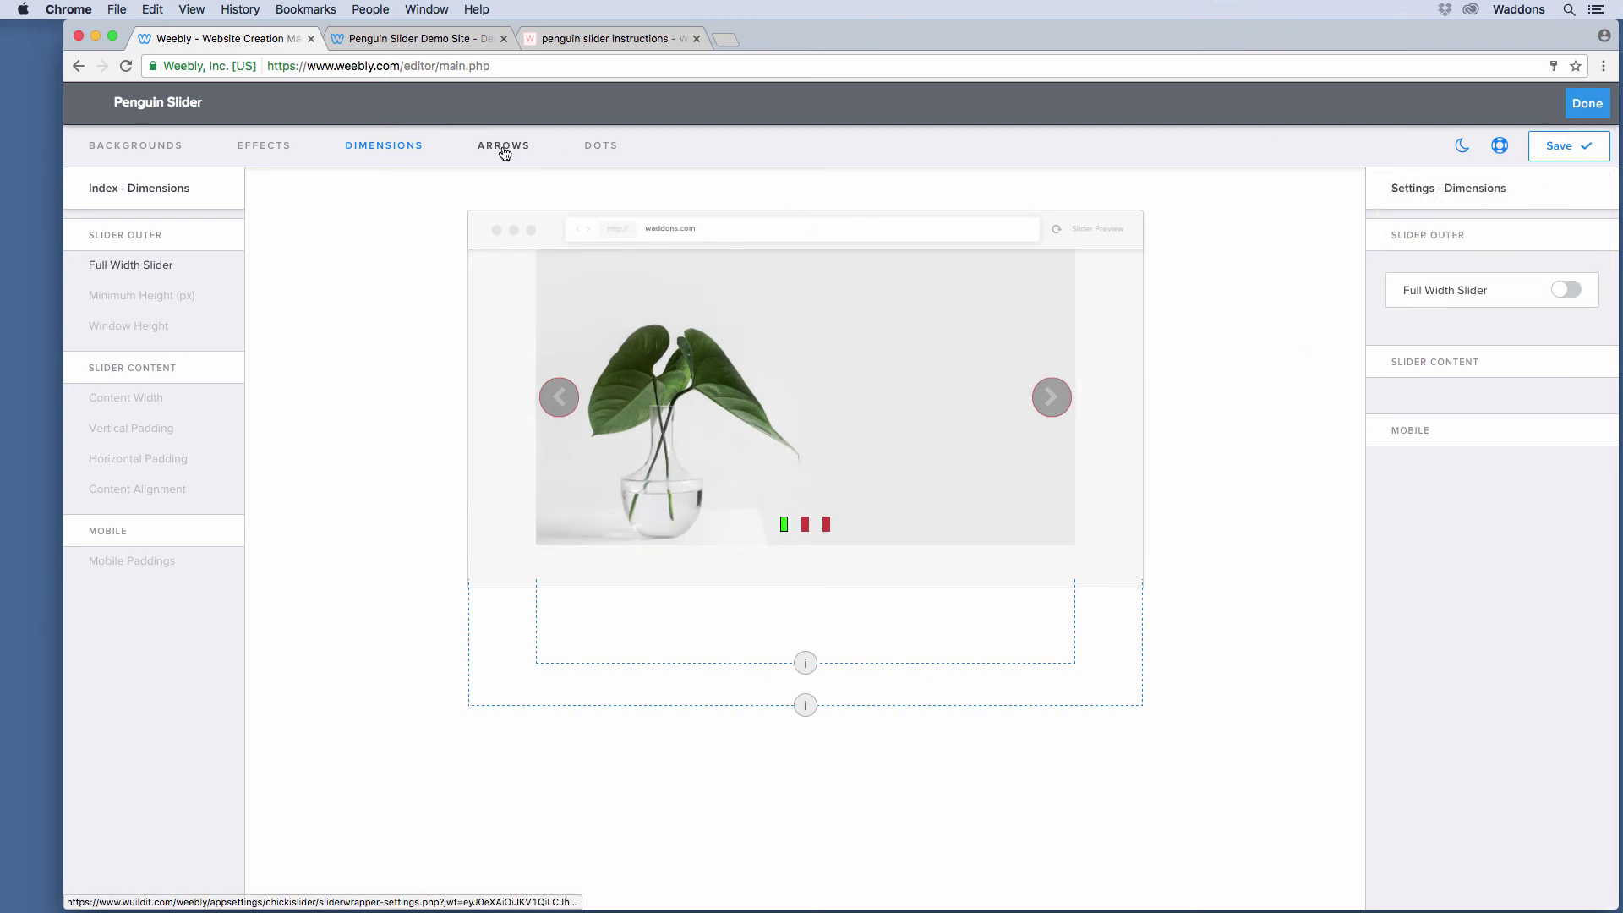
{"action": "left_click", "coordinate": [593, 151]}
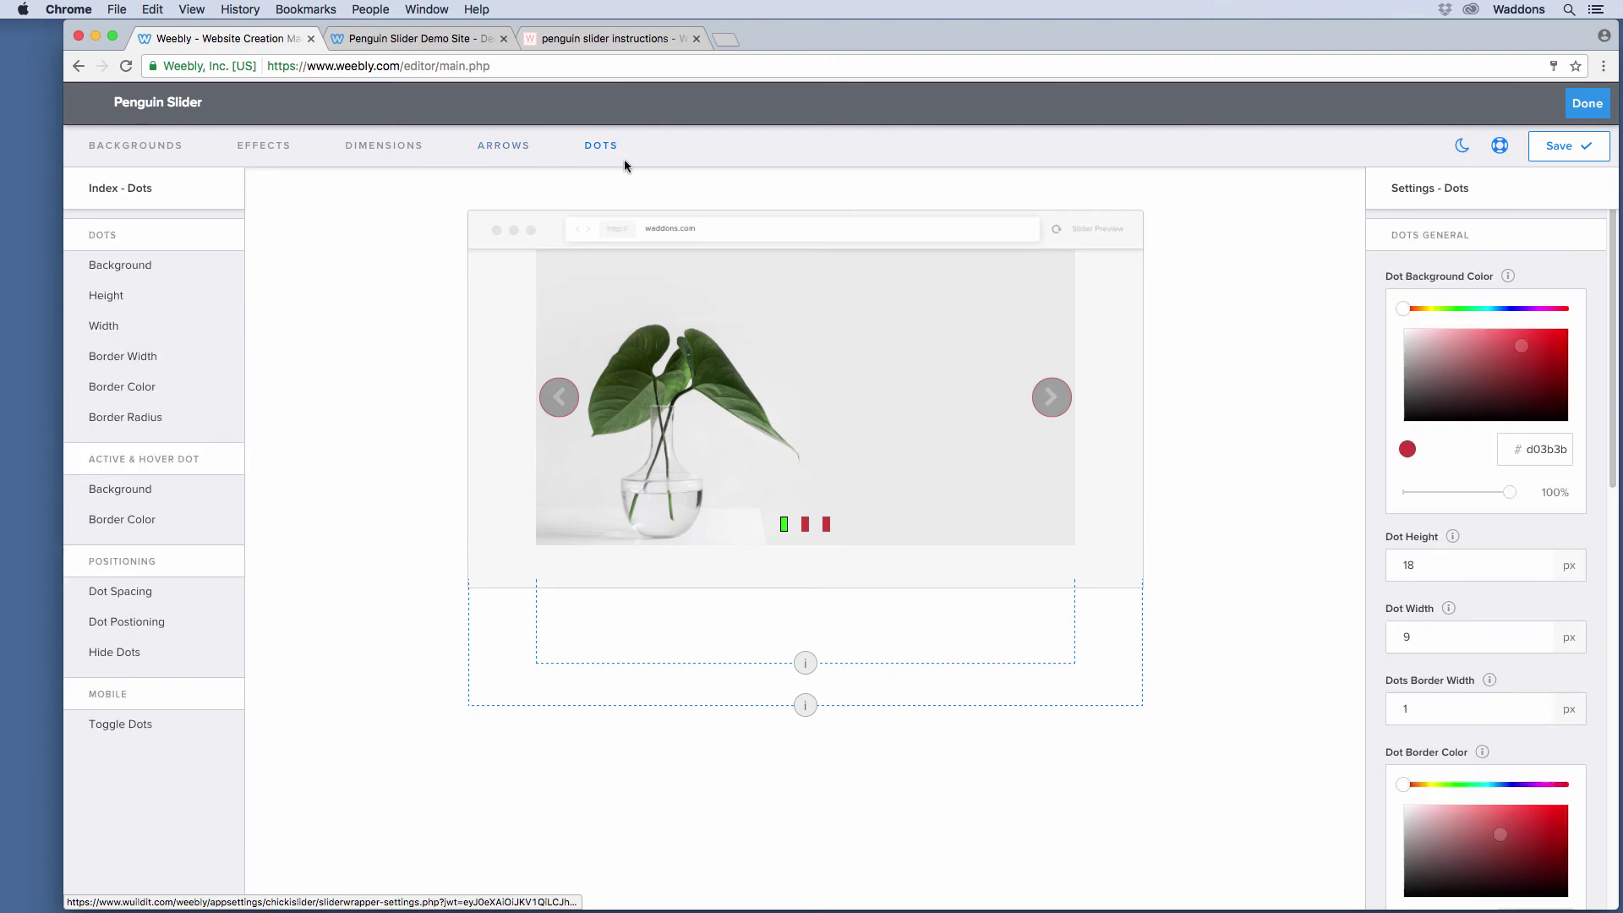
{"action": "left_click", "coordinate": [1587, 104]}
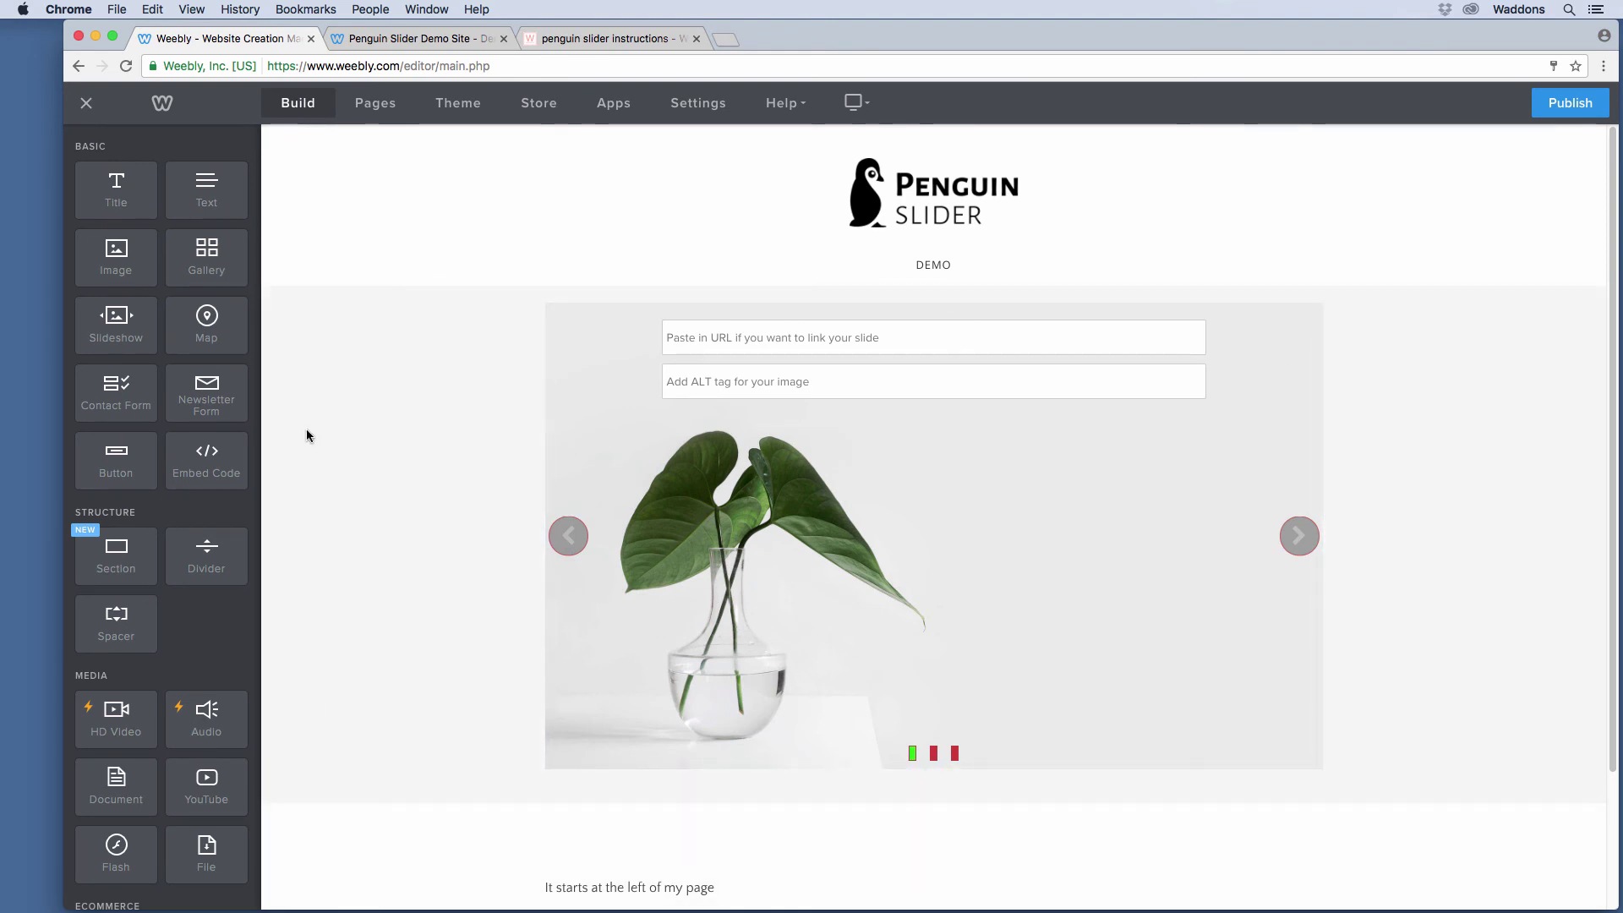
Step: Examine the link URL and ALT tag fields on the first image slide without entering anything
{"action": "scroll", "coordinate": [544, 402], "scroll_direction": "down", "scroll_amount": 1}
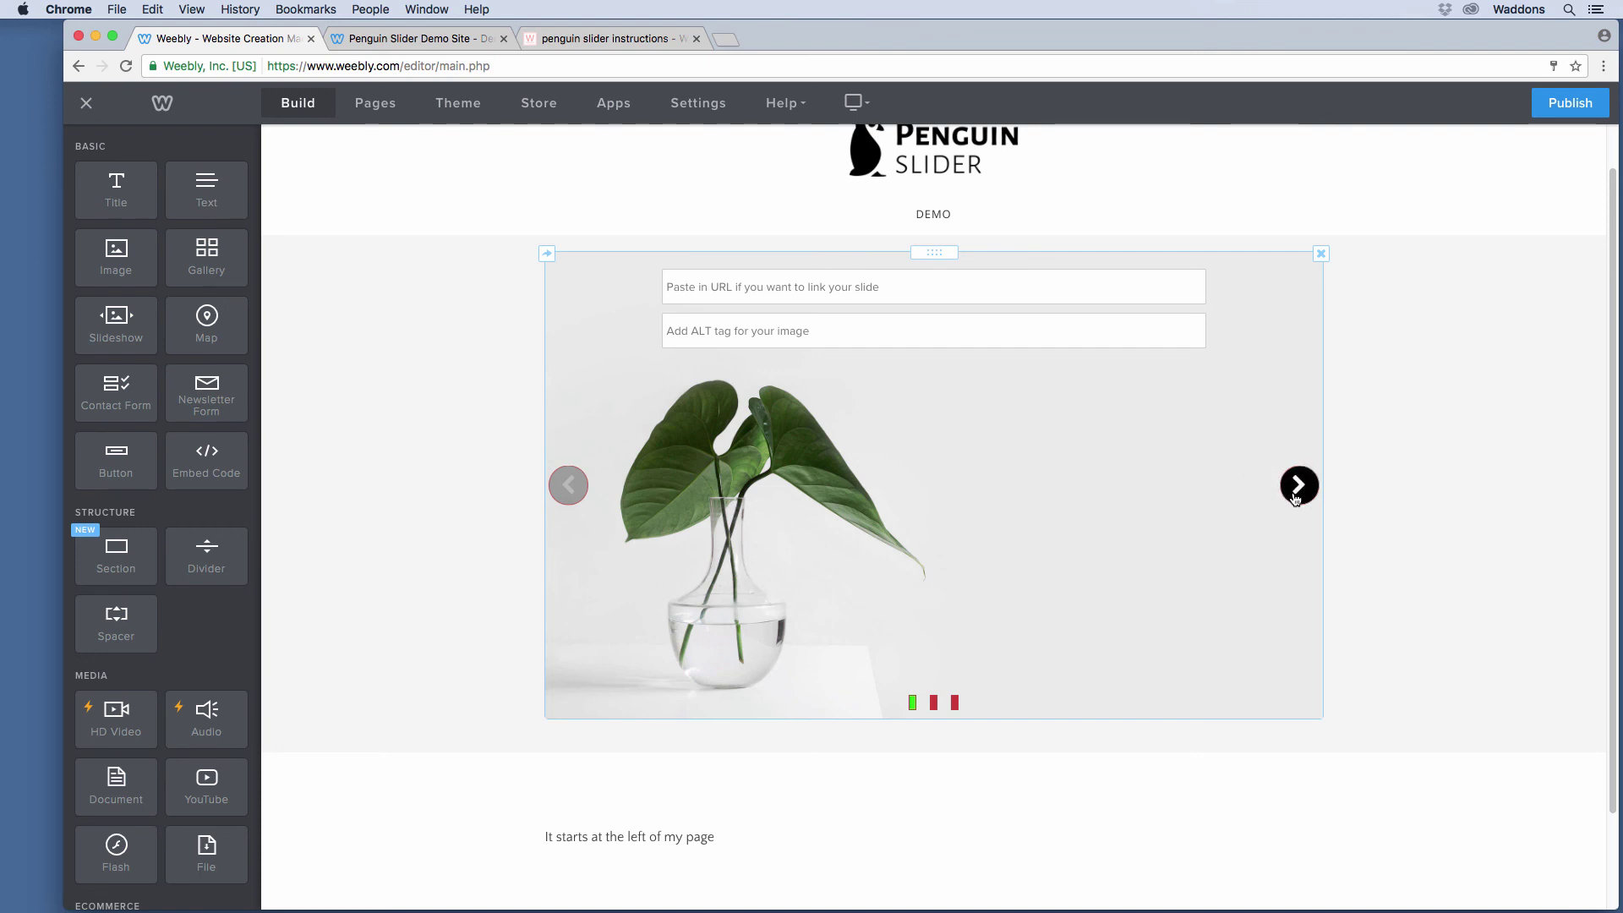
{"action": "left_click", "coordinate": [741, 289]}
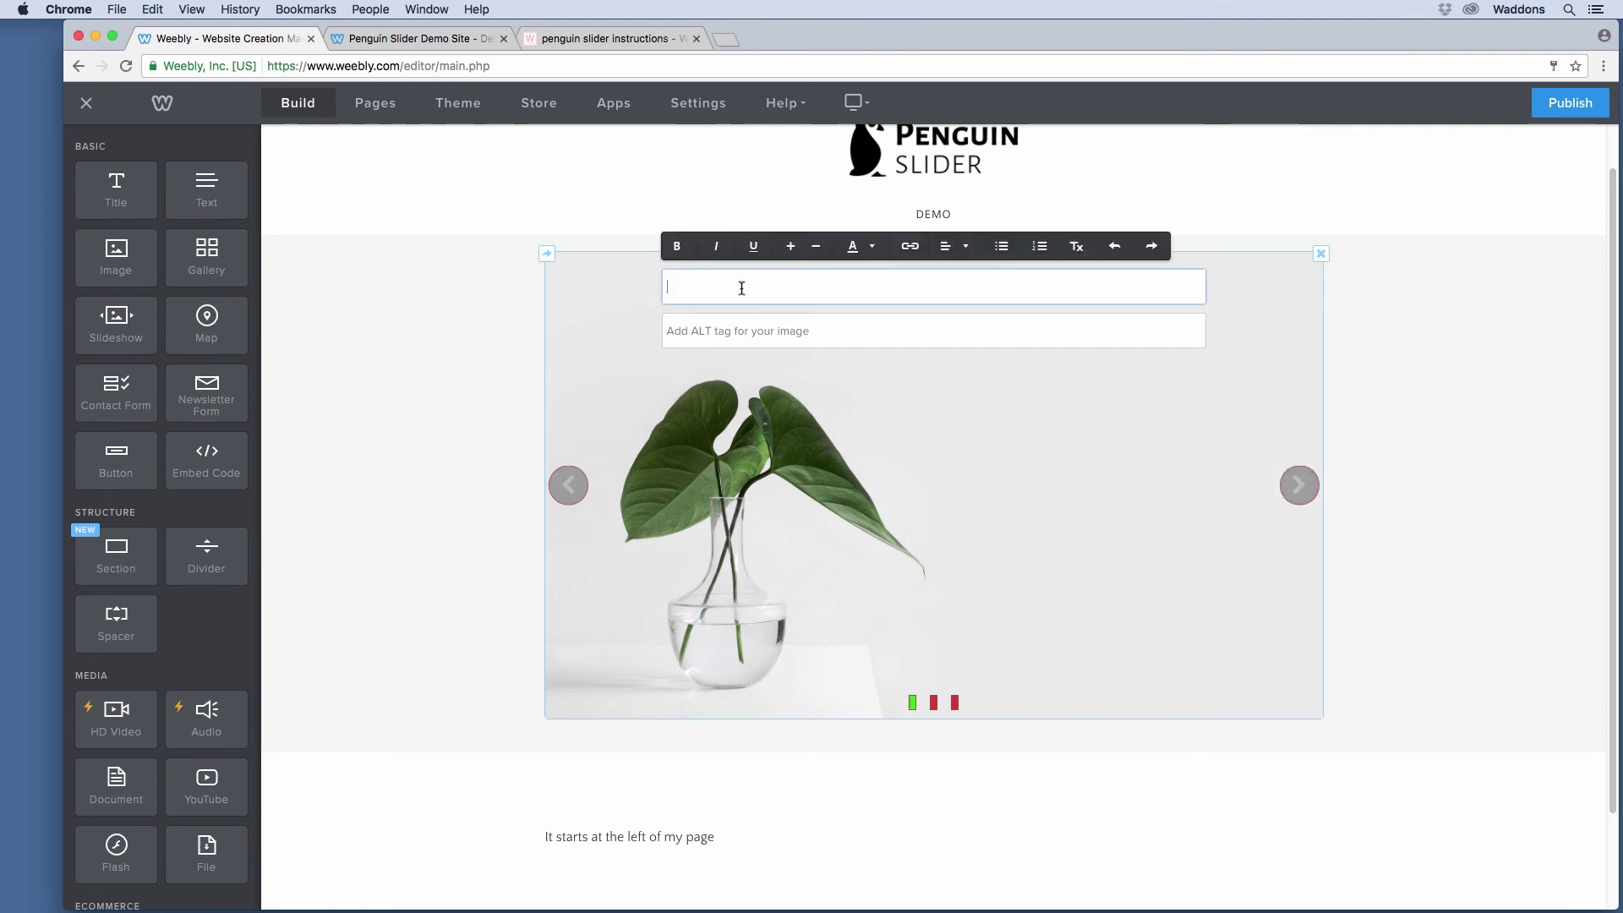
{"action": "left_click", "coordinate": [737, 332]}
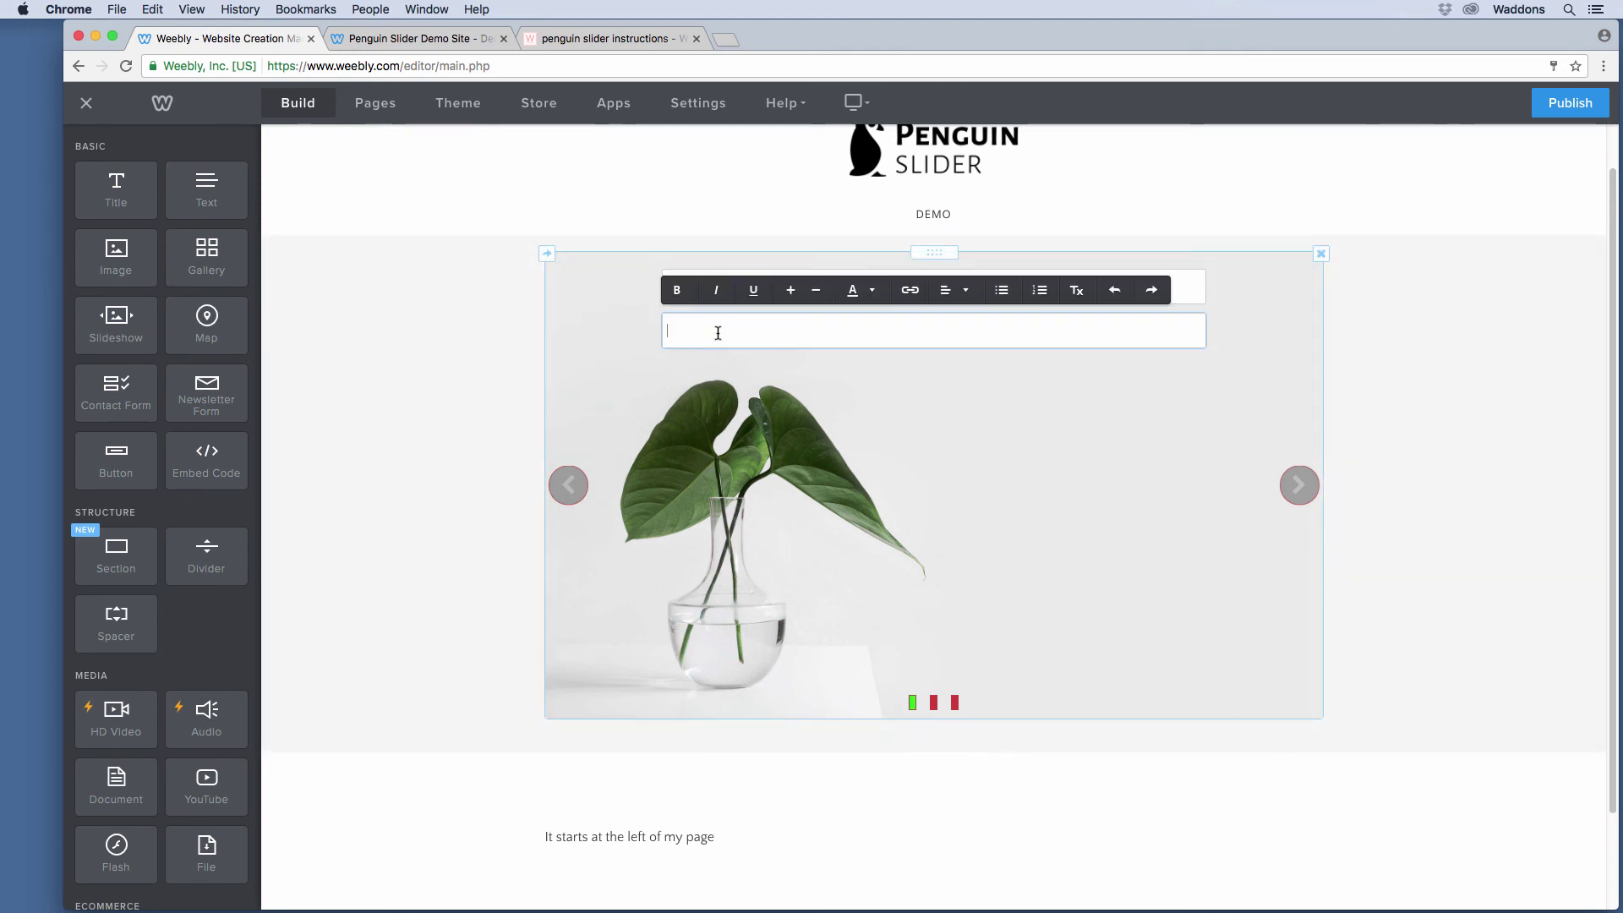
{"action": "left_click", "coordinate": [455, 385]}
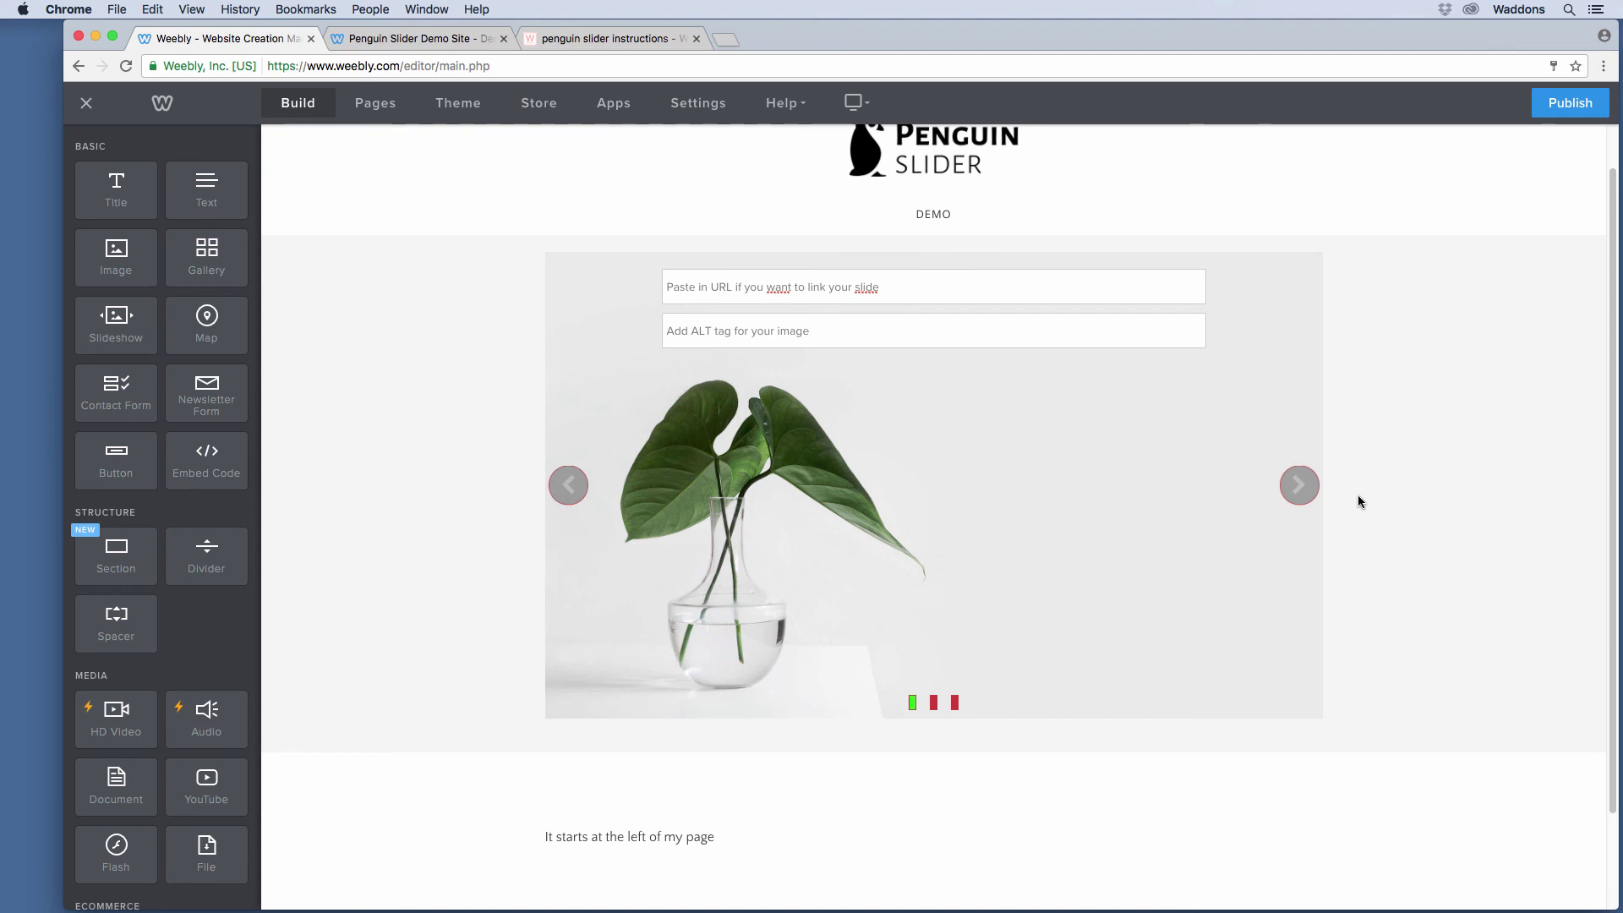
{"action": "left_click", "coordinate": [848, 332]}
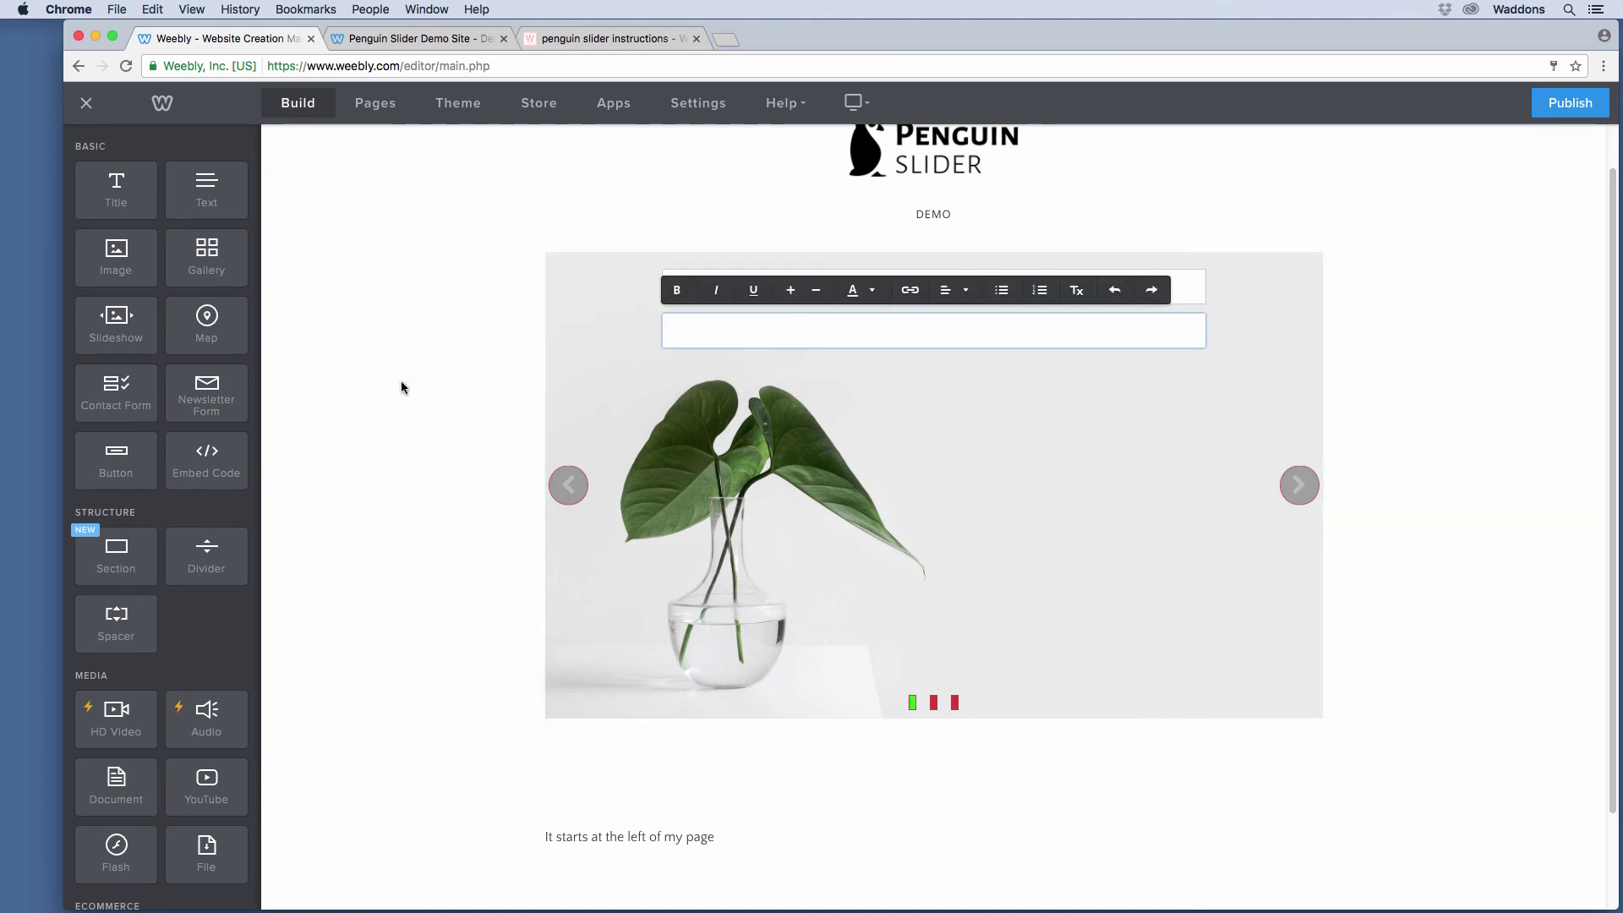
Step: Publish the site with the image slider and switch to its live page
{"action": "left_click", "coordinate": [1570, 103]}
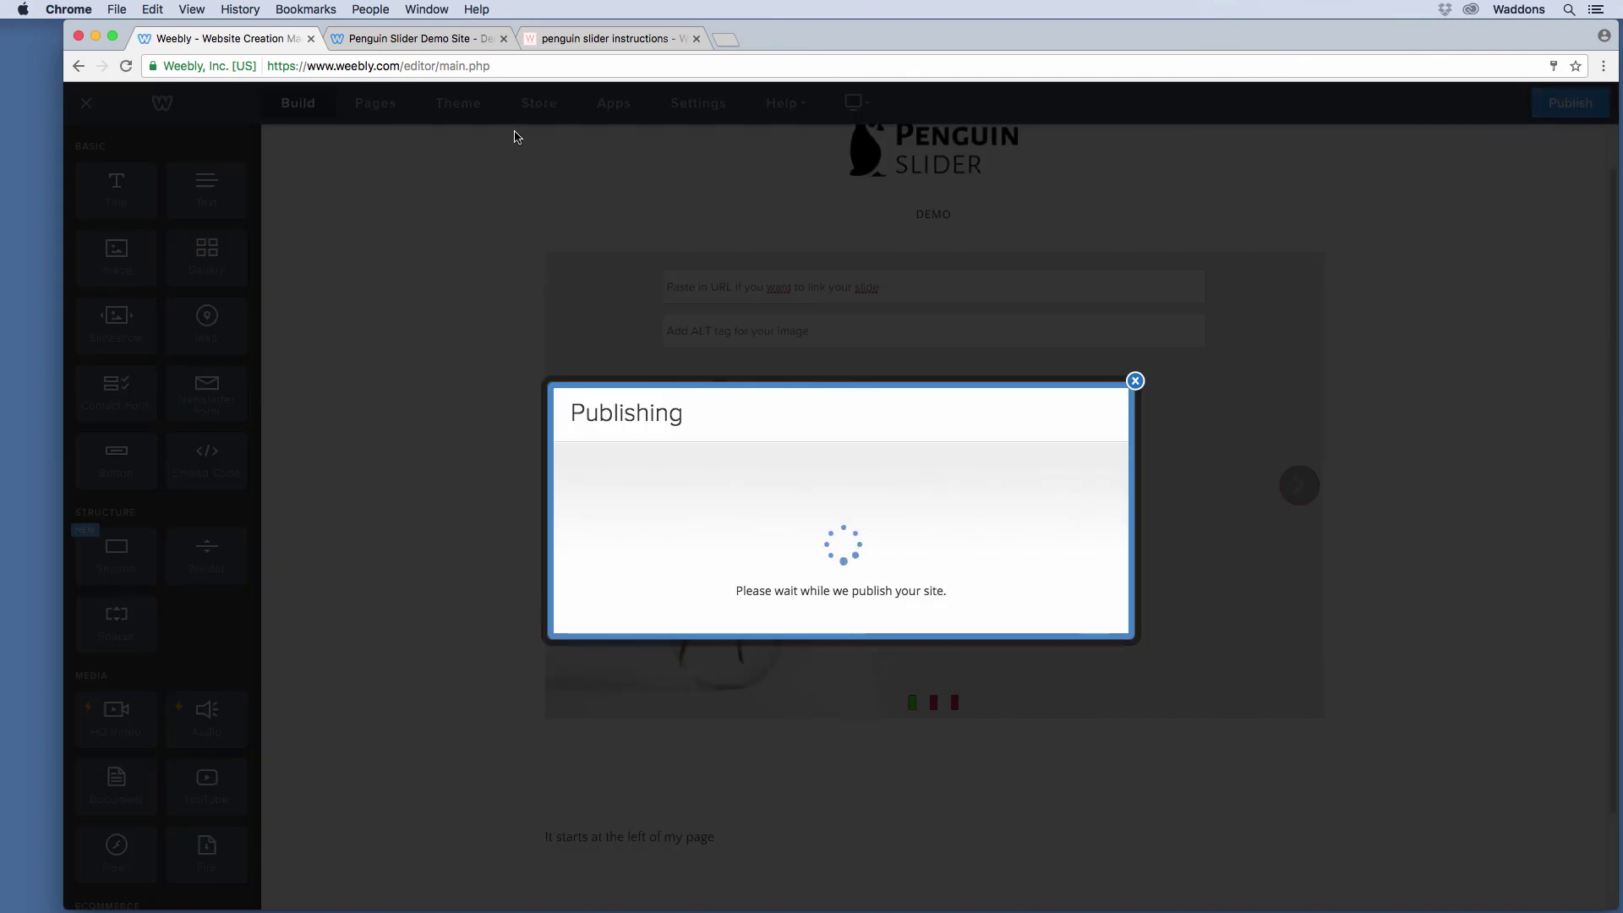
{"action": "left_click", "coordinate": [423, 38]}
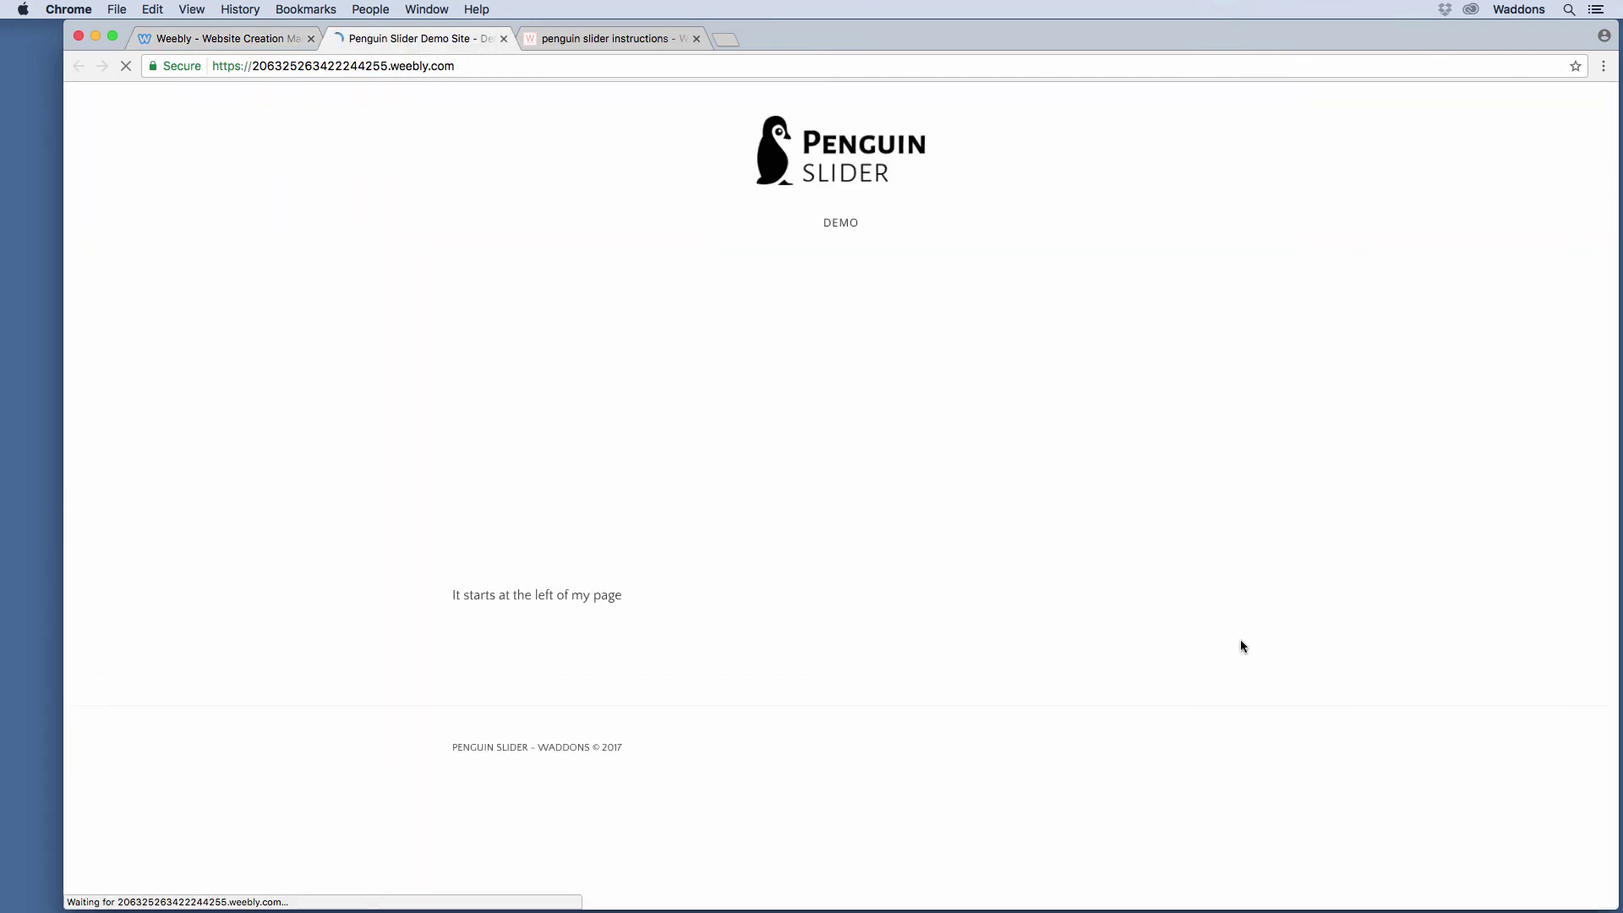
Step: Cycle forward through the image slides on the published page to check the image-only slider
{"action": "left_click", "coordinate": [1201, 496]}
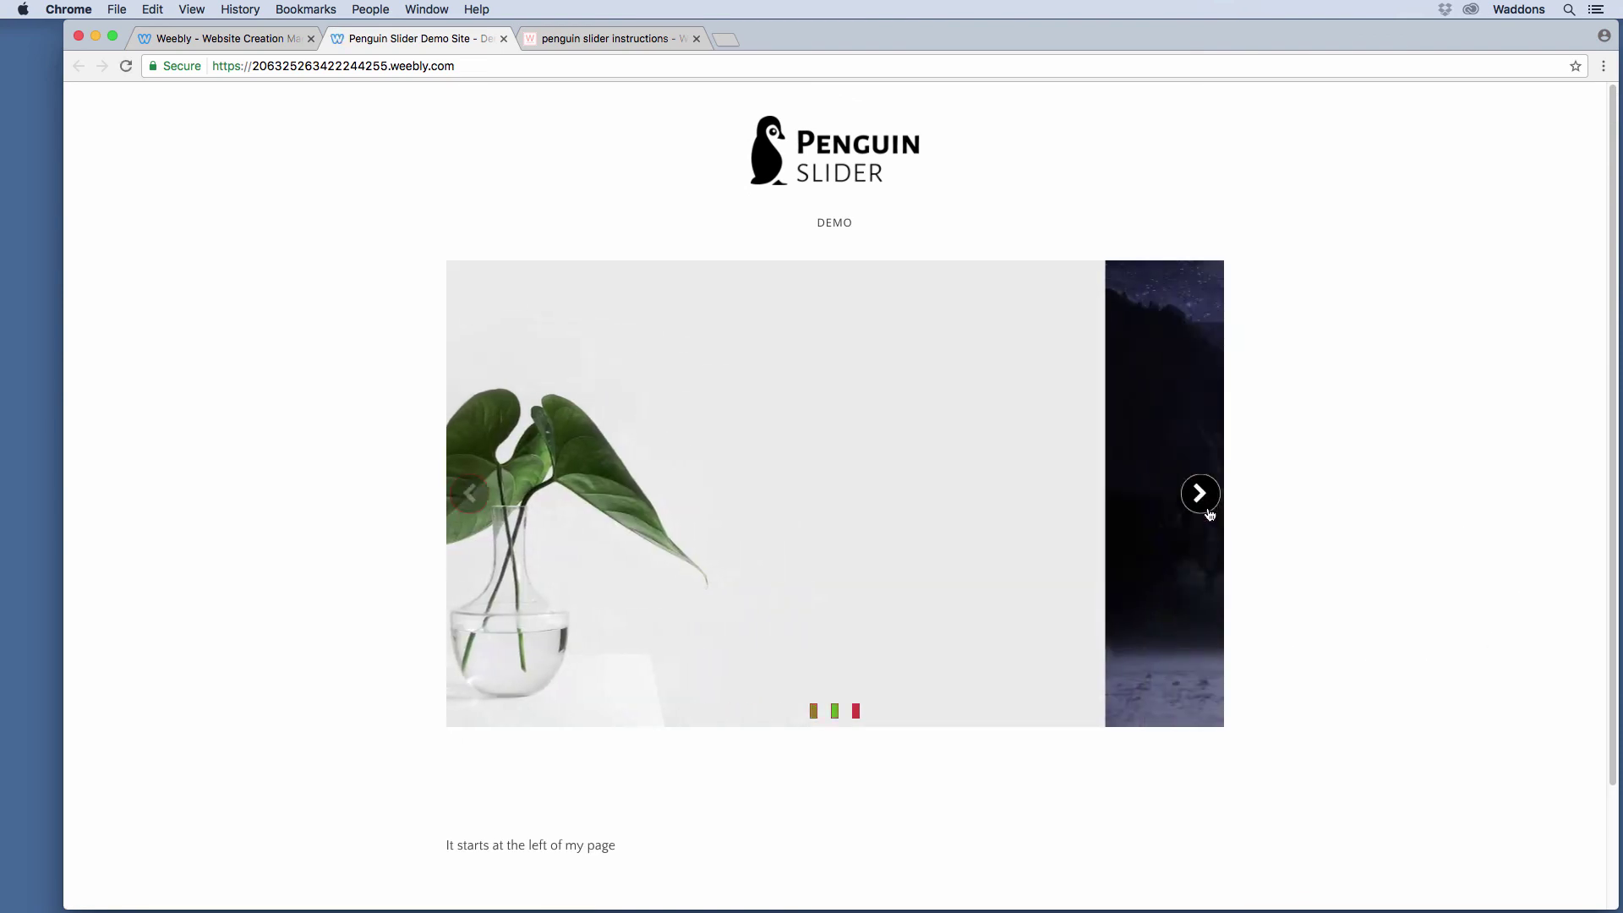
{"action": "left_click", "coordinate": [1201, 495]}
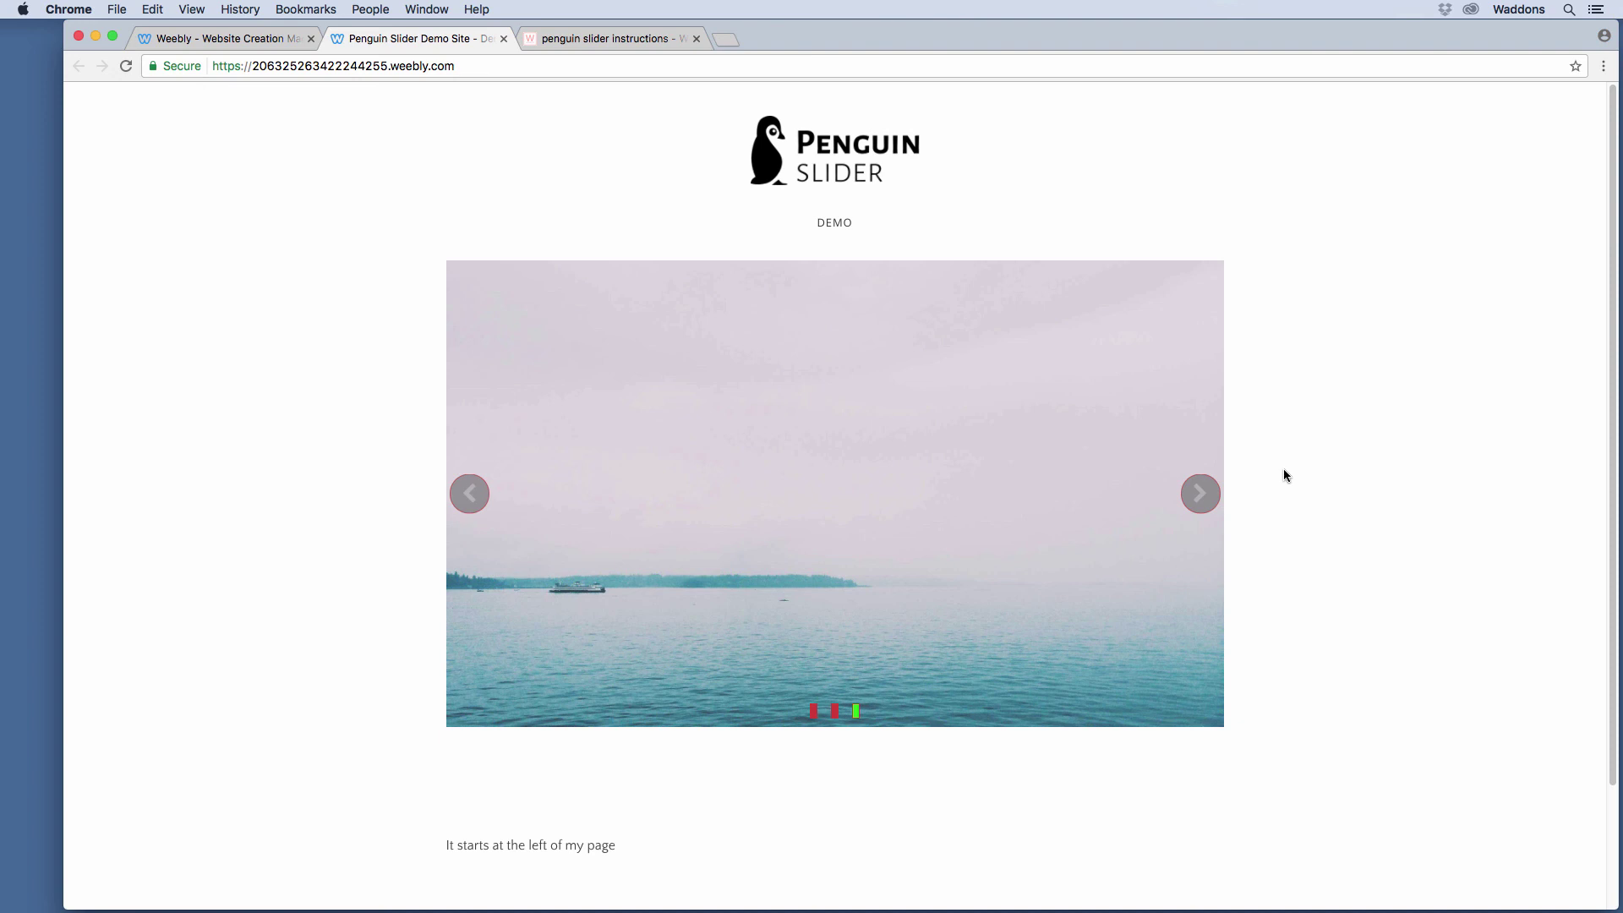
{"action": "left_click", "coordinate": [1202, 494]}
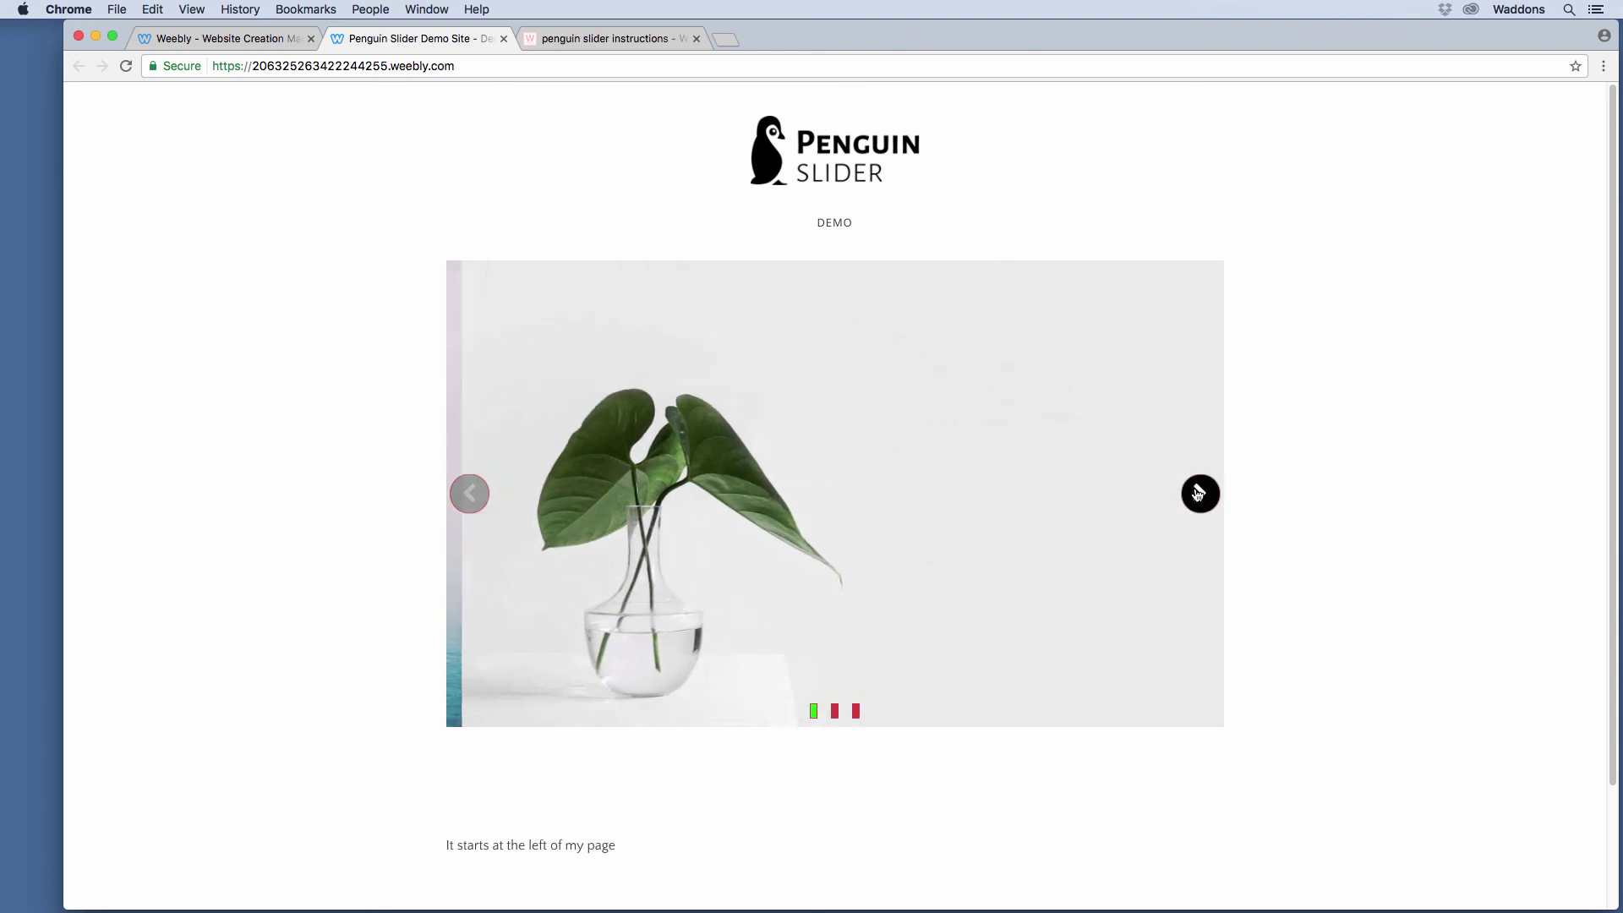
{"action": "left_click", "coordinate": [1198, 494]}
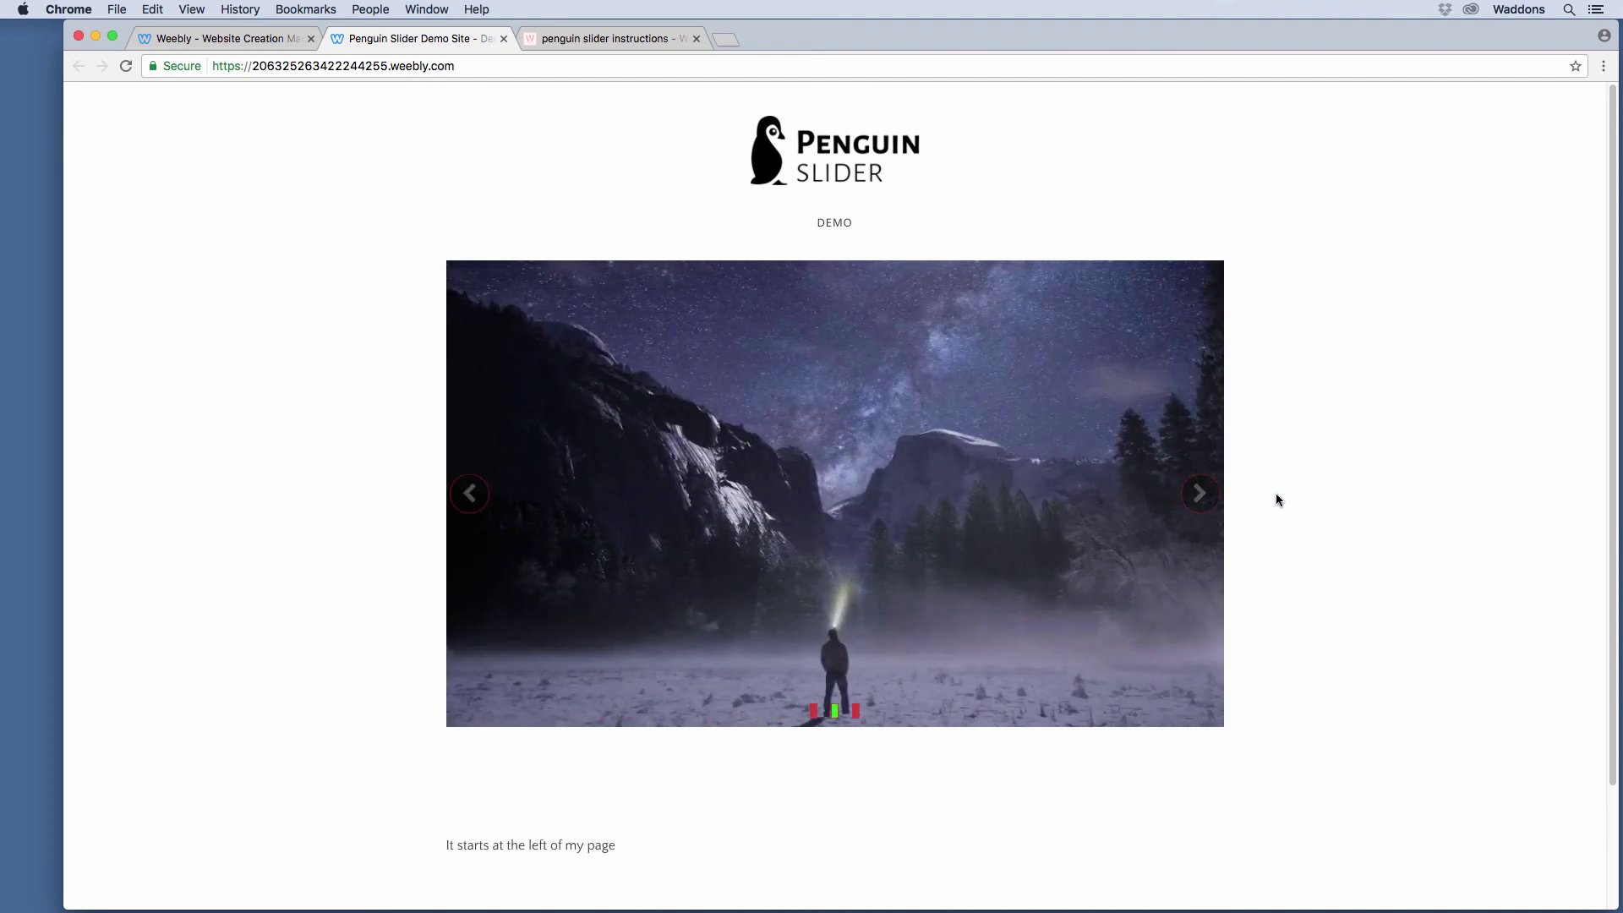
Step: Inspect the live page with developer tools docked to the right, resizing the device-mode viewport to check the slider's responsiveness
{"action": "key", "text": "super+alt+i"}
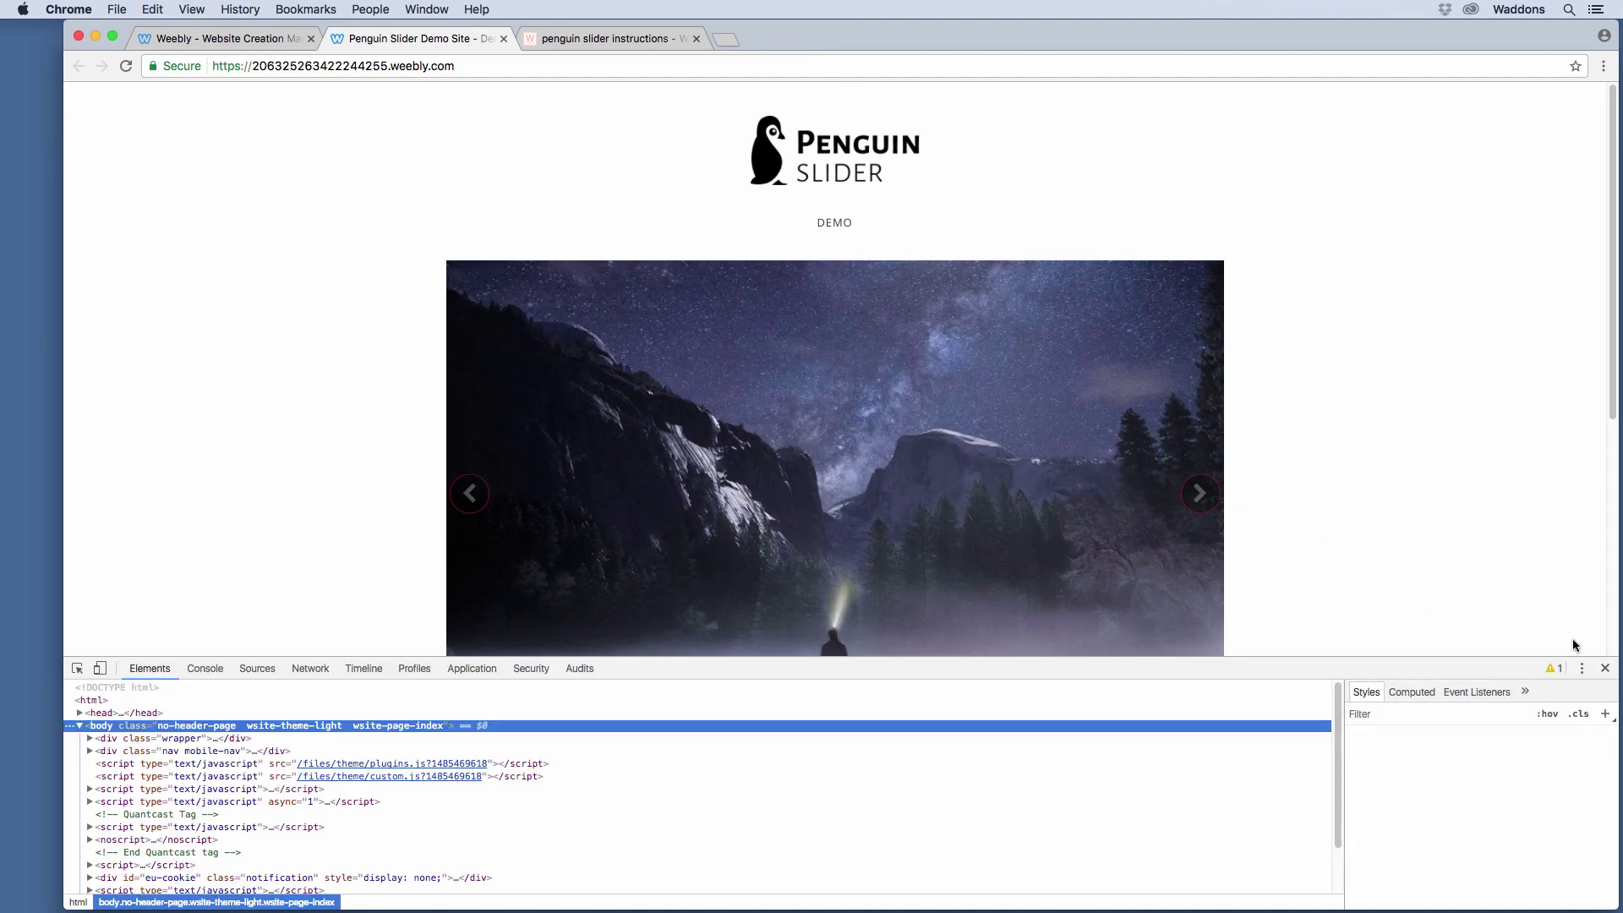
{"action": "left_click", "coordinate": [1582, 669]}
{"action": "left_click", "coordinate": [1596, 689]}
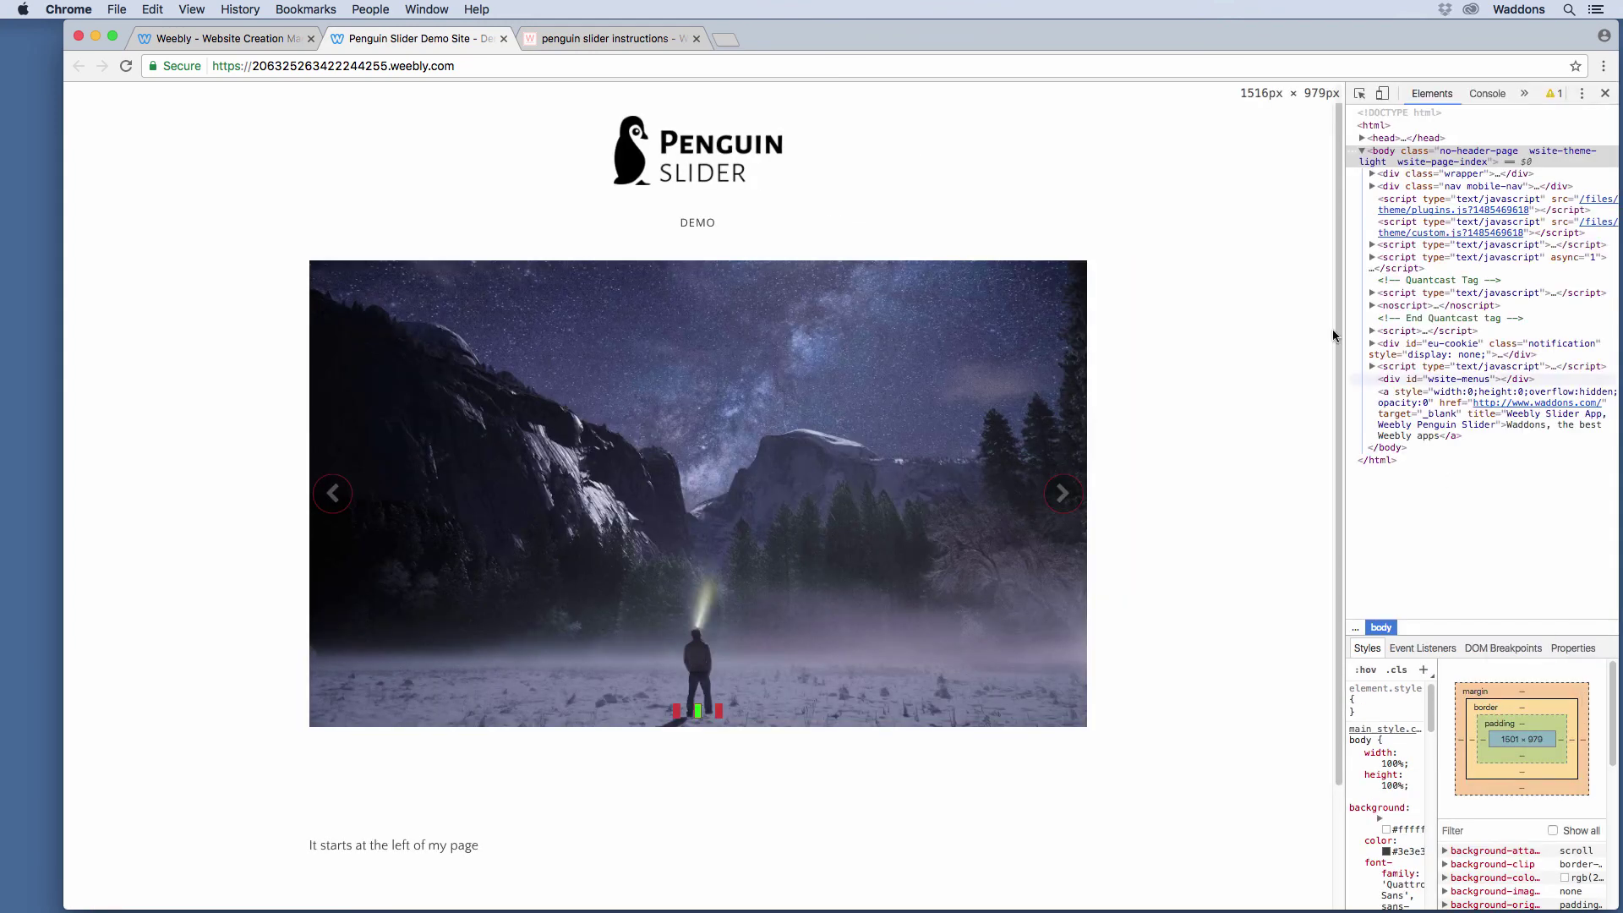
{"action": "left_click", "coordinate": [1382, 93]}
{"action": "left_click_drag", "start_coordinate": [1208, 484], "coordinate": [1097, 451]}
Step: Return to the Weebly editor, dismiss the publishing confirmation and look over the slider dashboard's background settings
{"action": "left_click", "coordinate": [226, 38]}
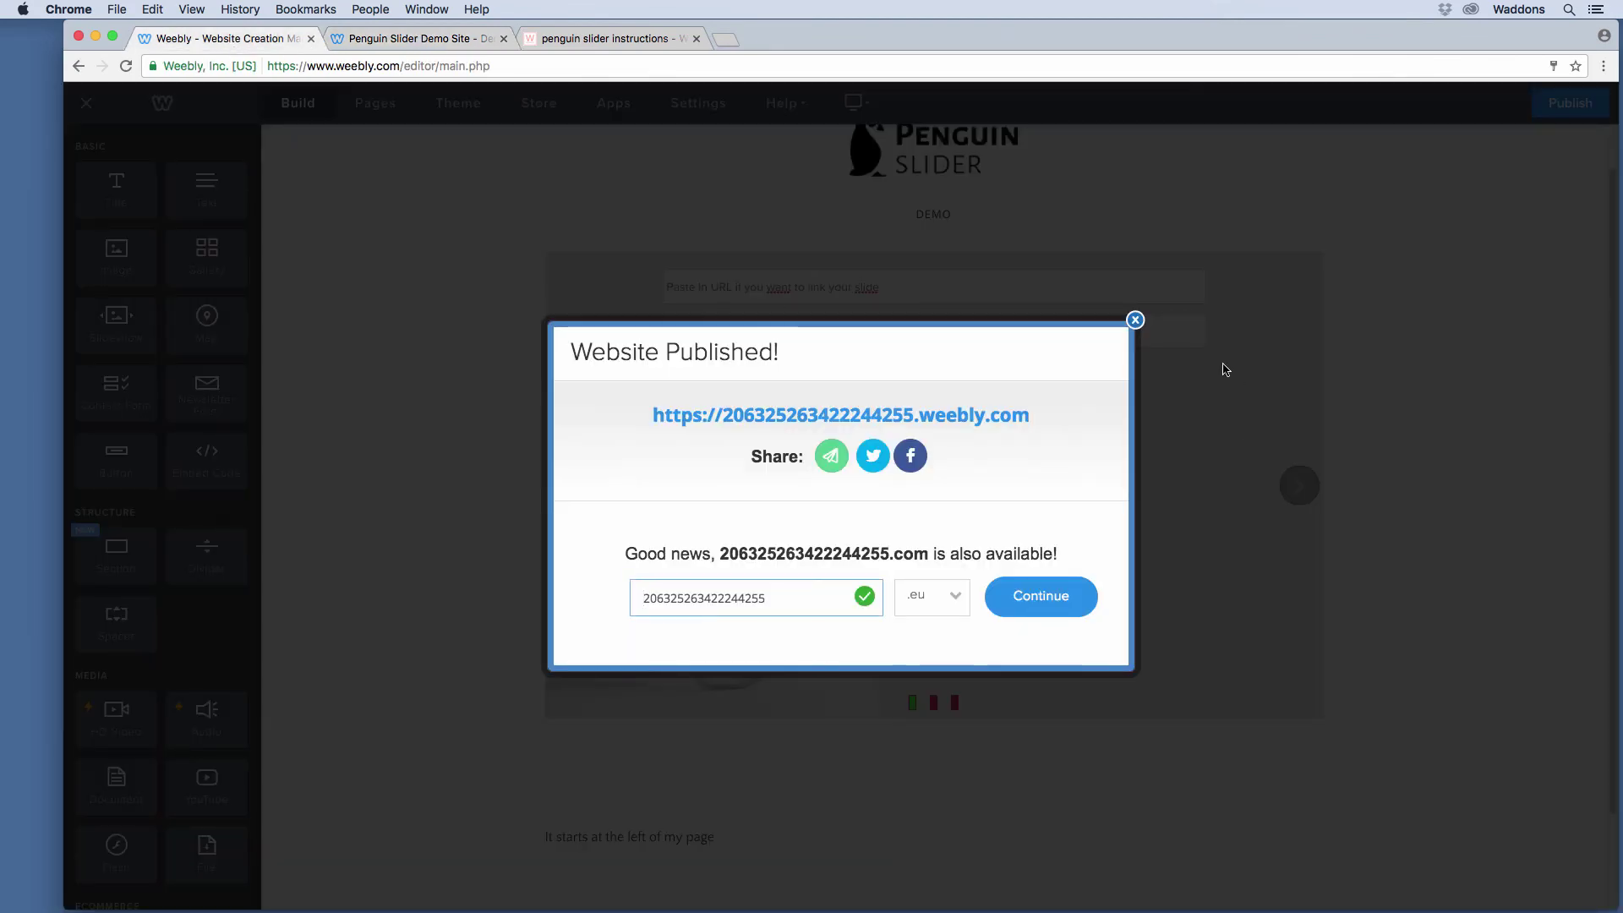
{"action": "left_click", "coordinate": [1133, 319]}
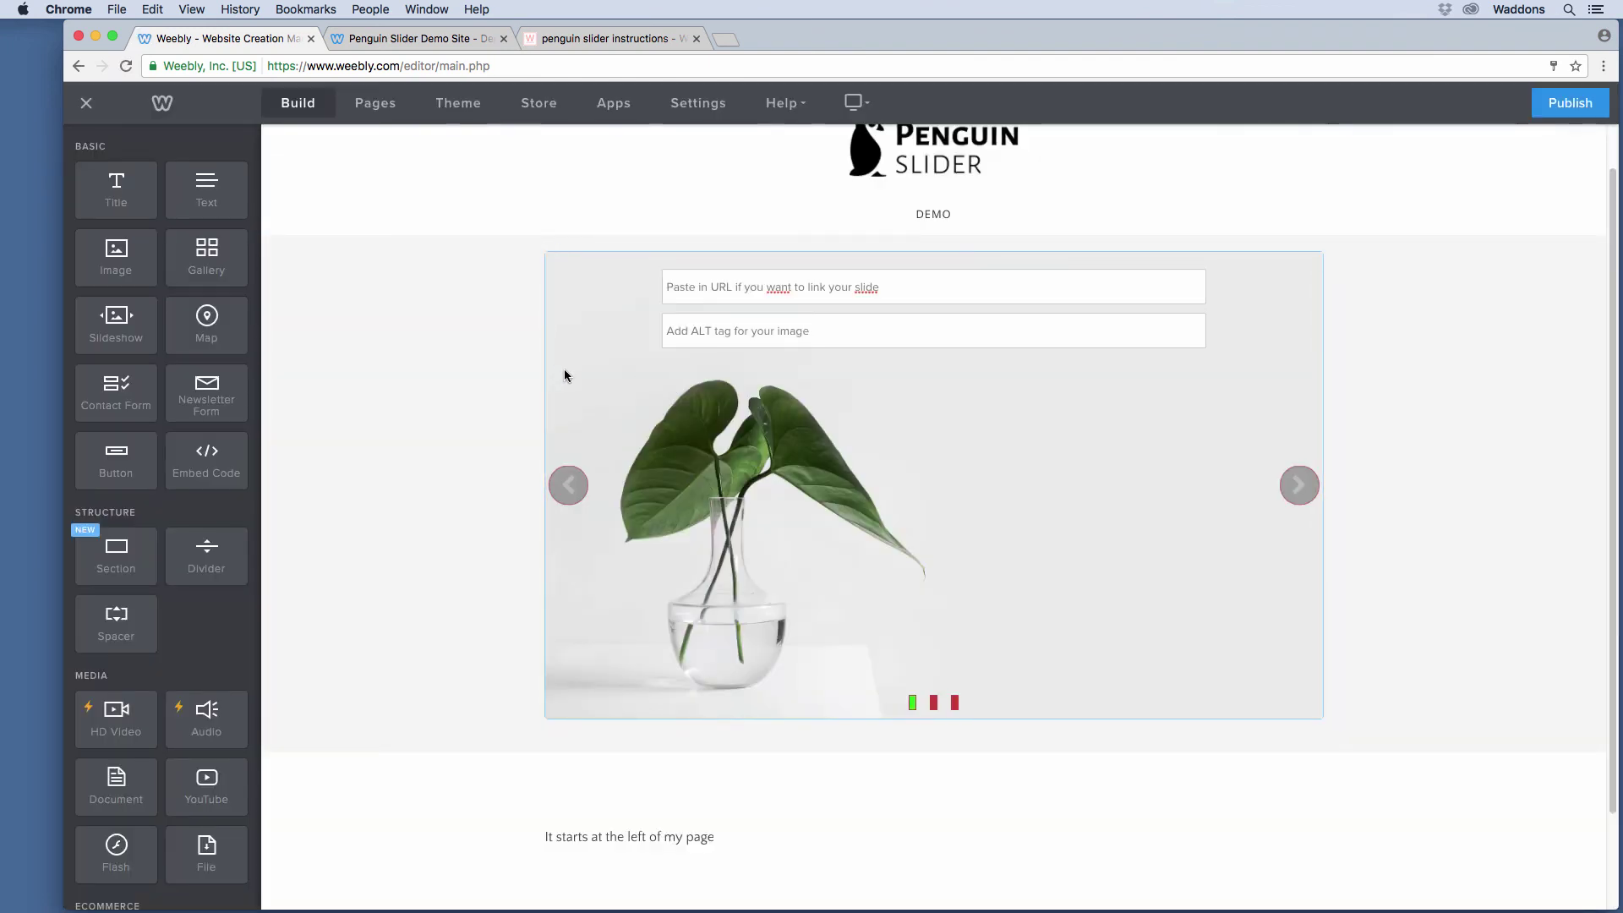
{"action": "left_click", "coordinate": [565, 368]}
{"action": "left_click", "coordinate": [920, 668]}
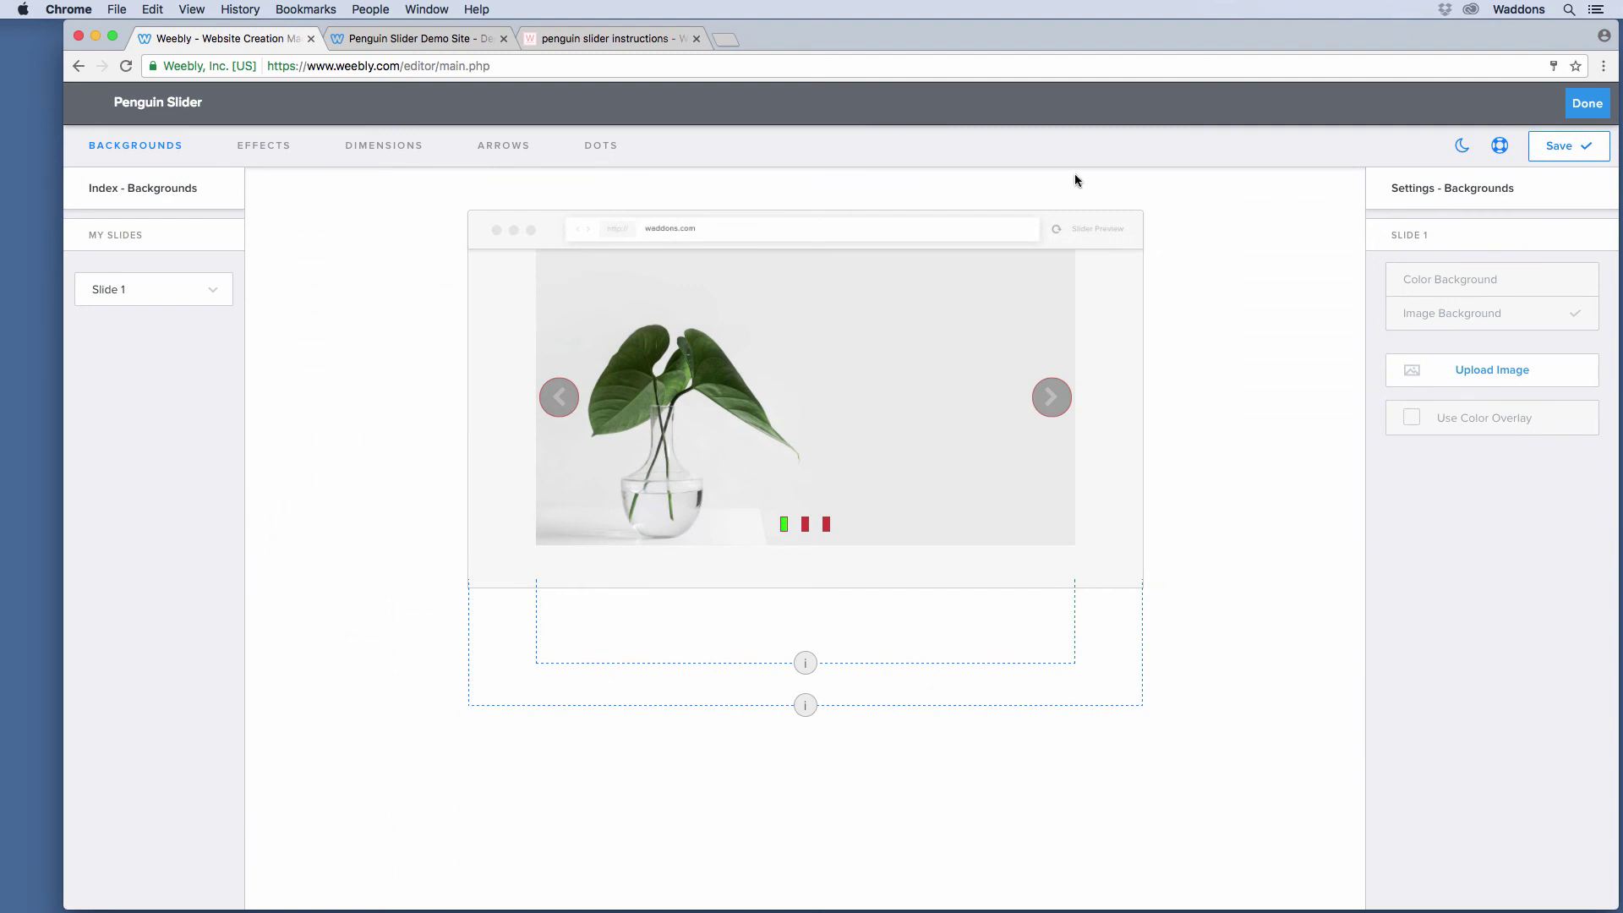
{"action": "left_click", "coordinate": [1587, 104]}
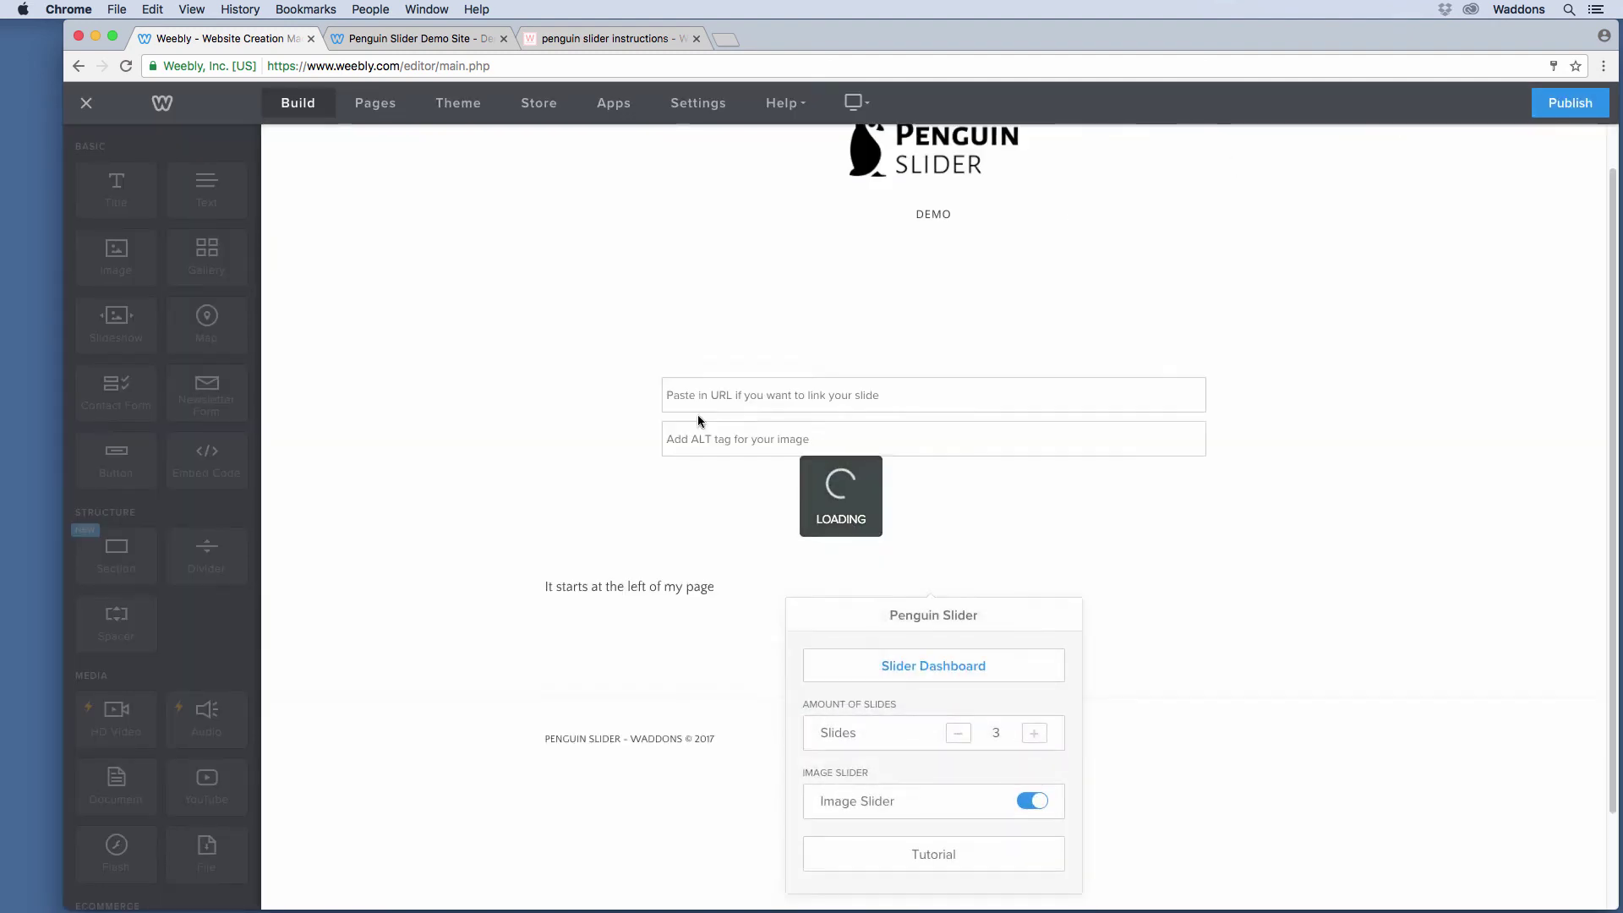
Step: Turn off Image Slider for the Penguin Slider and publish the site, dismissing the publishing confirmation
{"action": "left_click", "coordinate": [940, 803]}
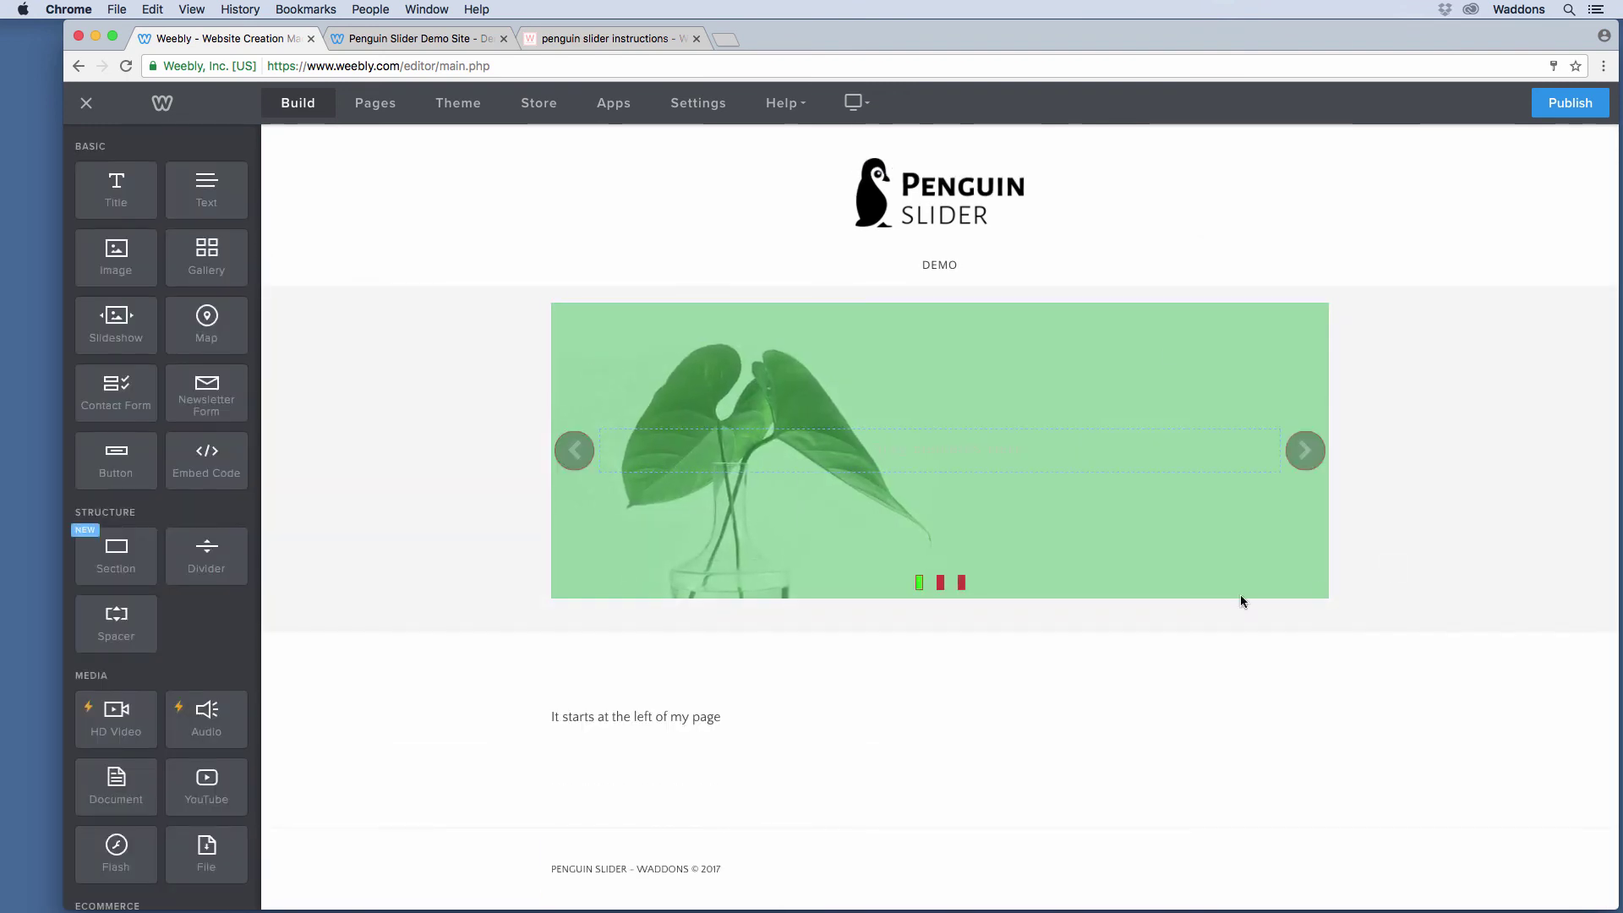
{"action": "left_click", "coordinate": [1569, 102]}
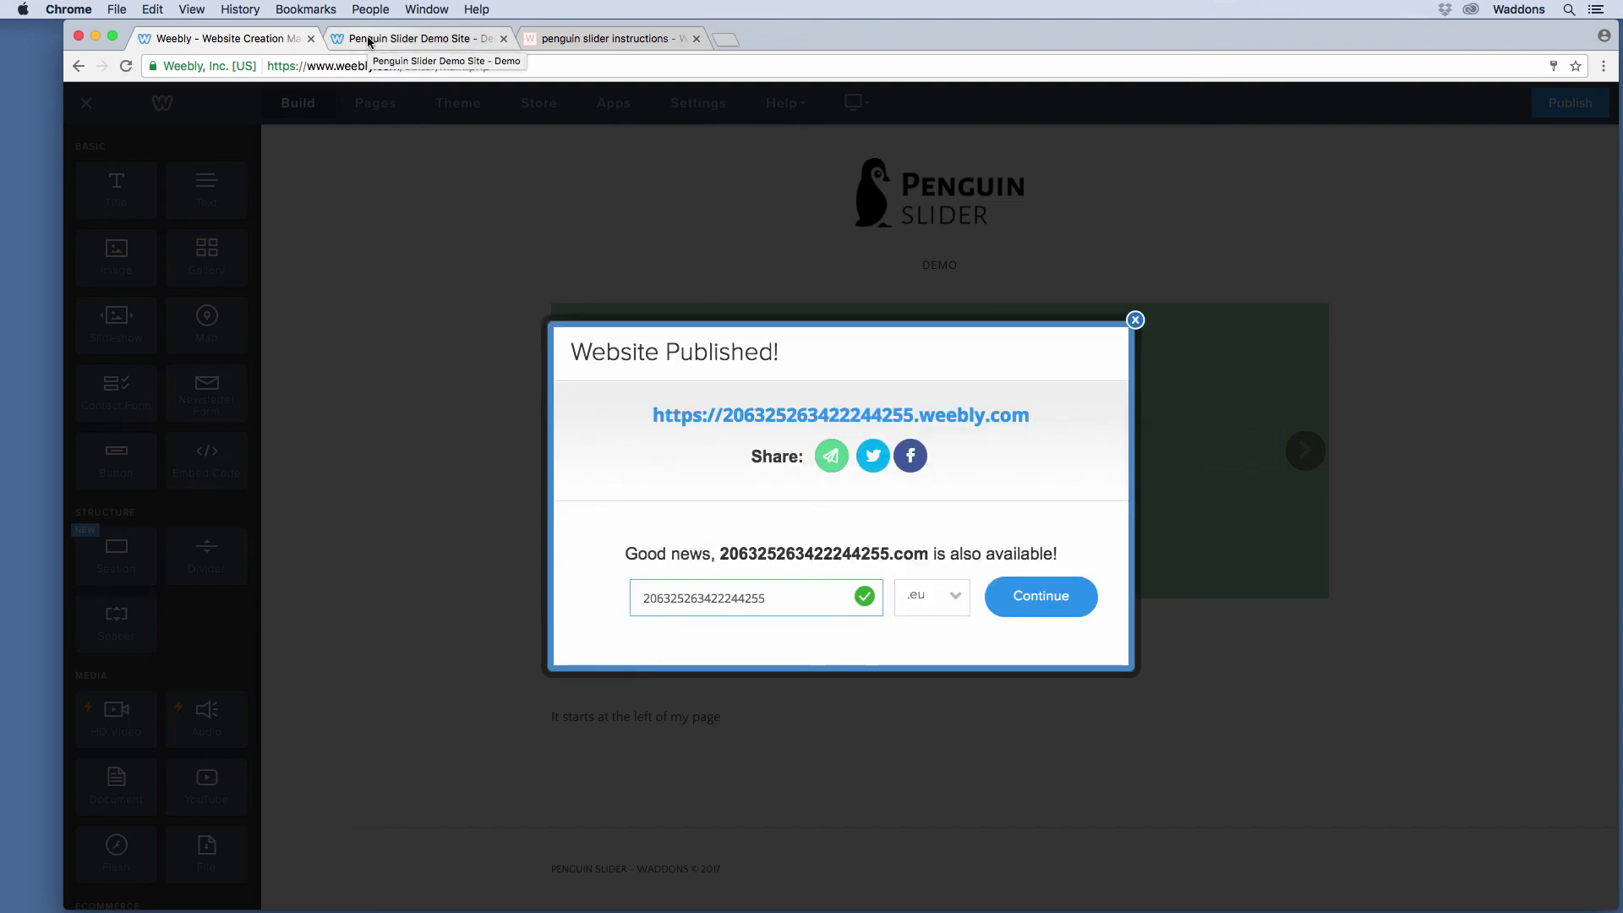
{"action": "left_click", "coordinate": [369, 42]}
{"action": "left_click", "coordinate": [247, 41]}
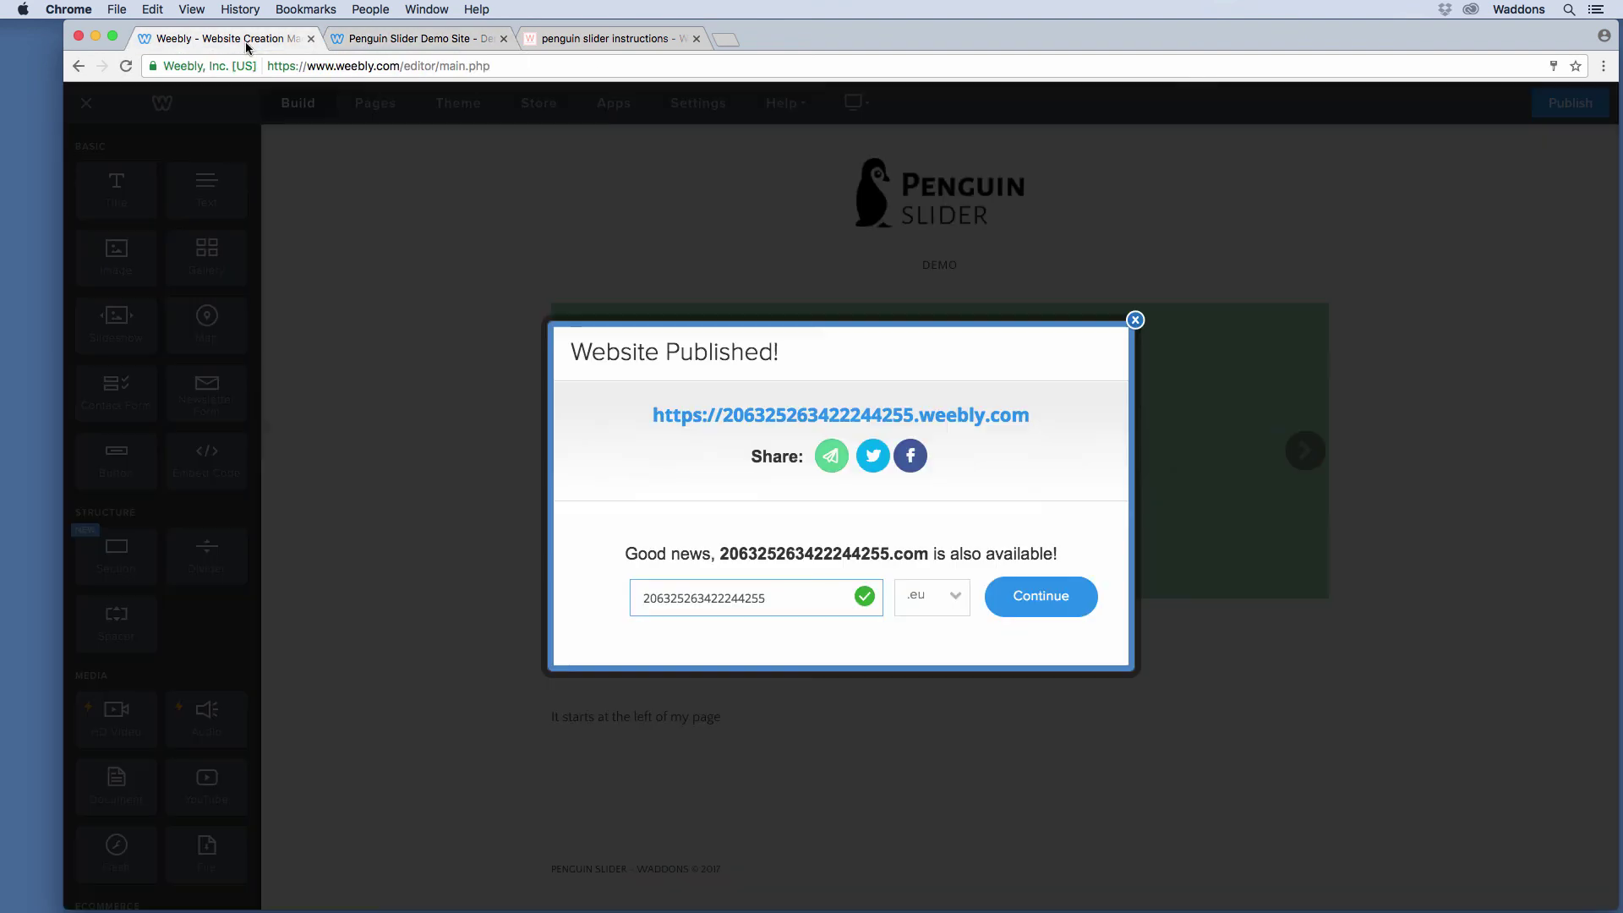
{"action": "left_click", "coordinate": [1135, 315]}
Step: Check the Penguin Slider's options in the editor and preview its second slide before going back to the first
{"action": "left_click", "coordinate": [759, 343]}
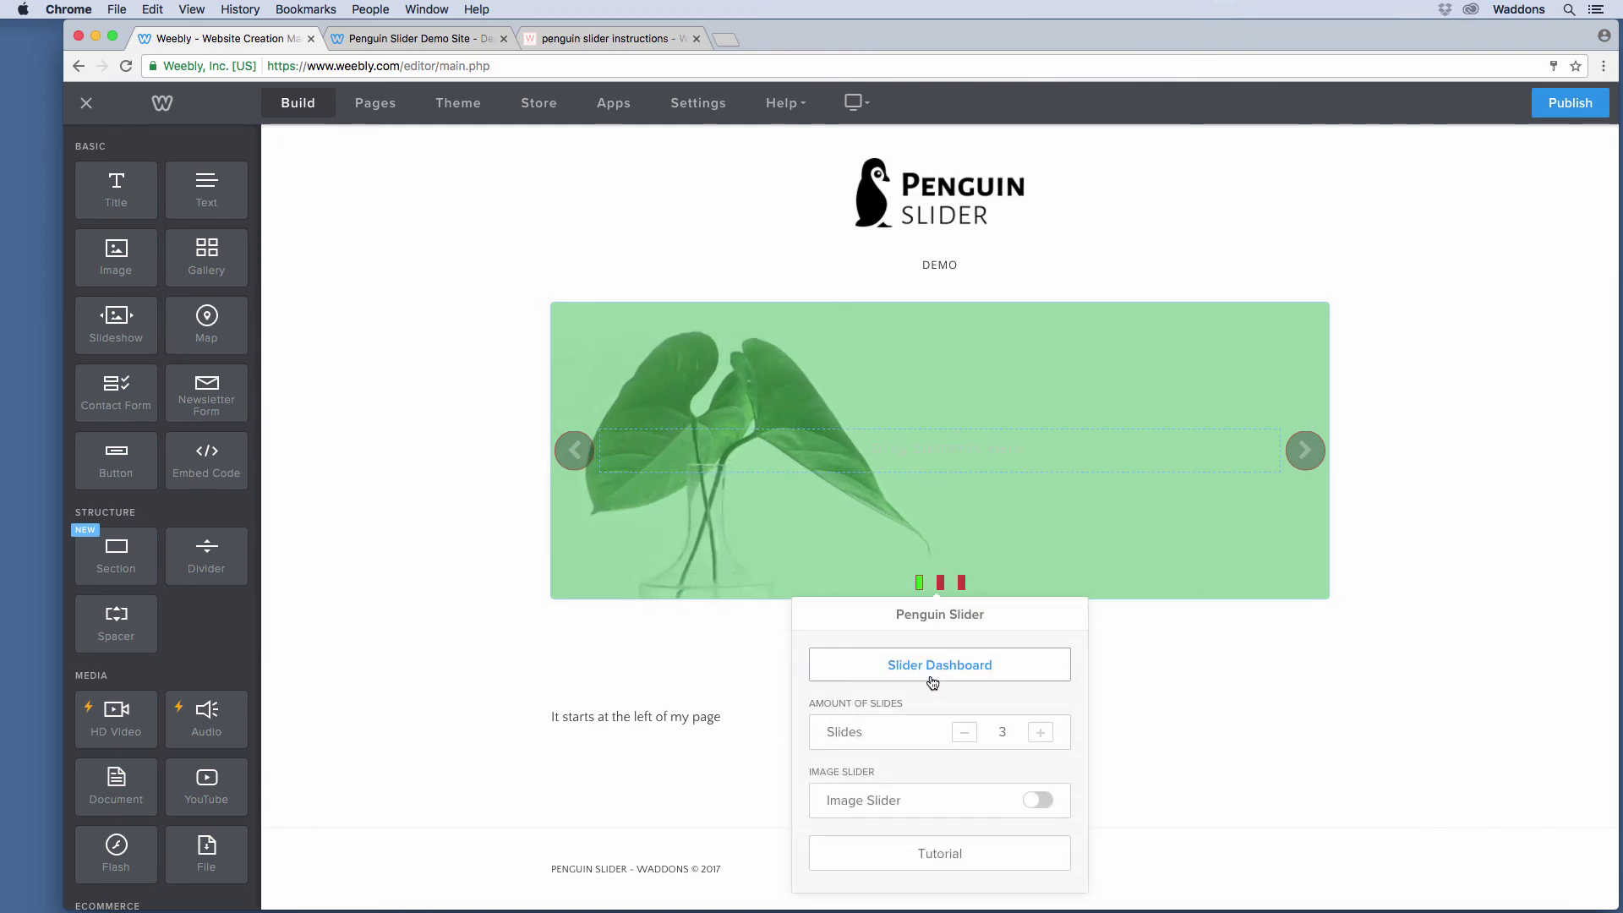
{"action": "left_click", "coordinate": [429, 551]}
{"action": "left_click", "coordinate": [941, 583]}
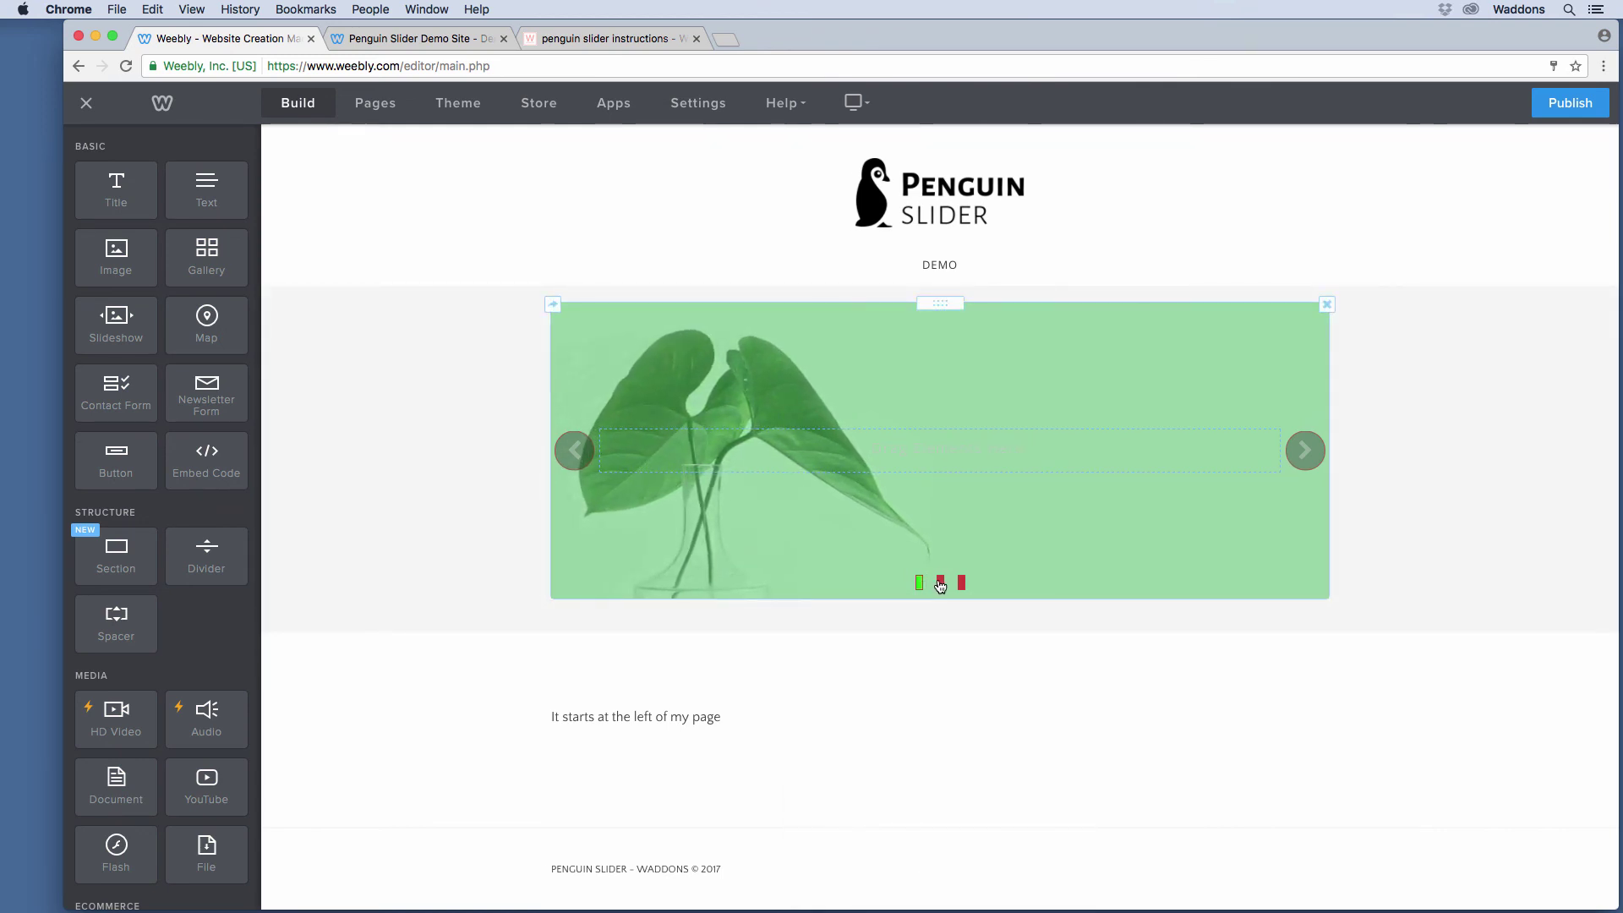
{"action": "left_click", "coordinate": [919, 582]}
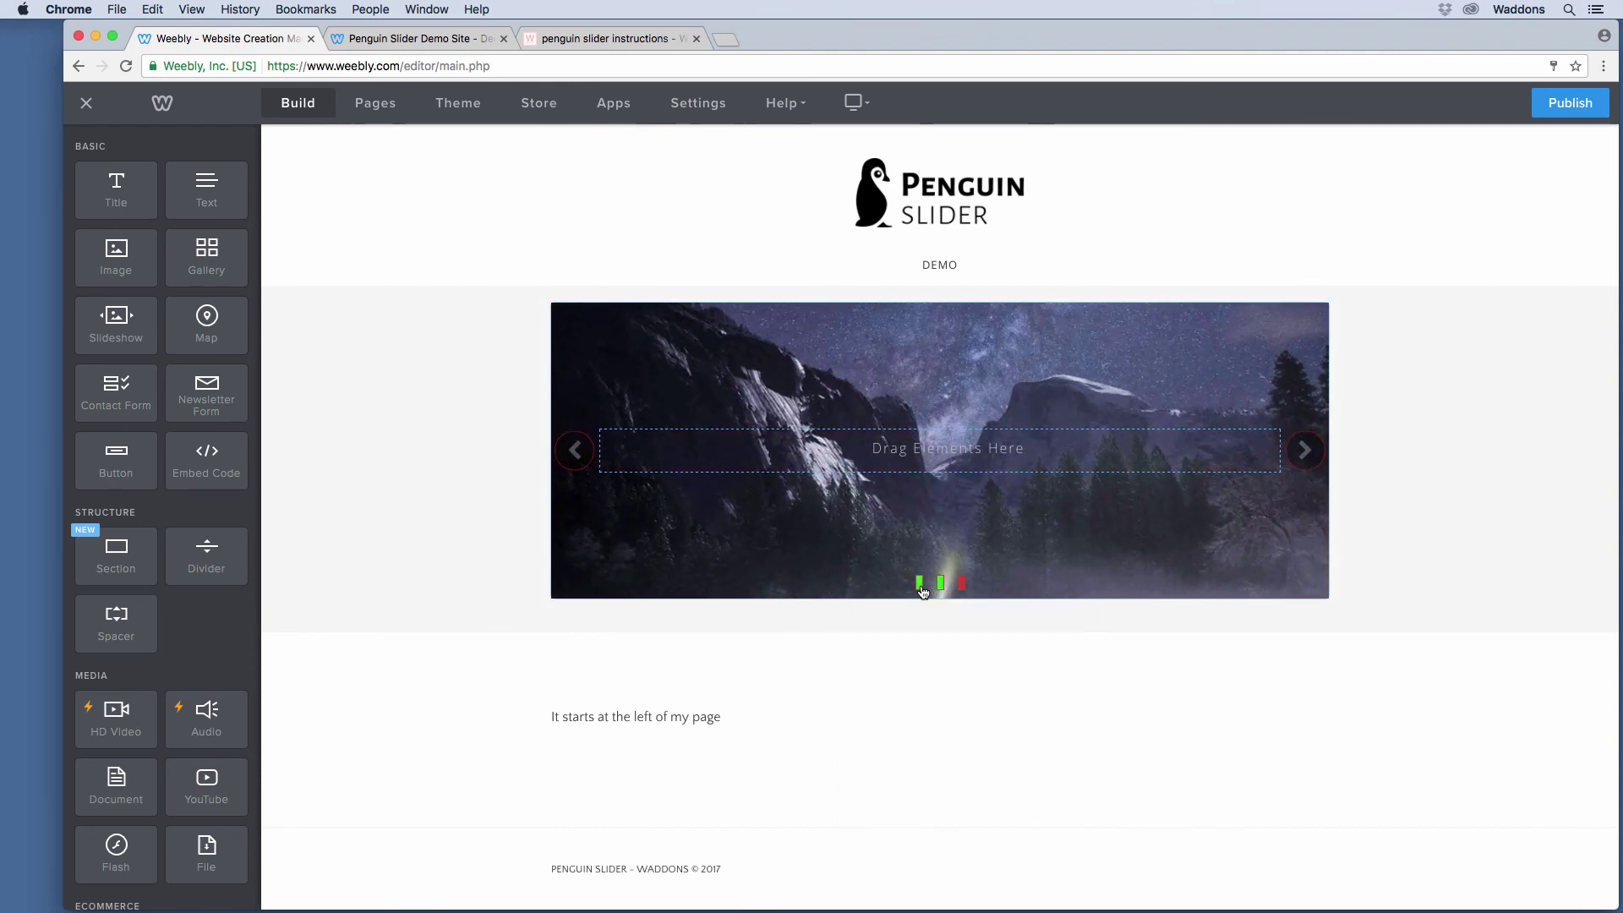